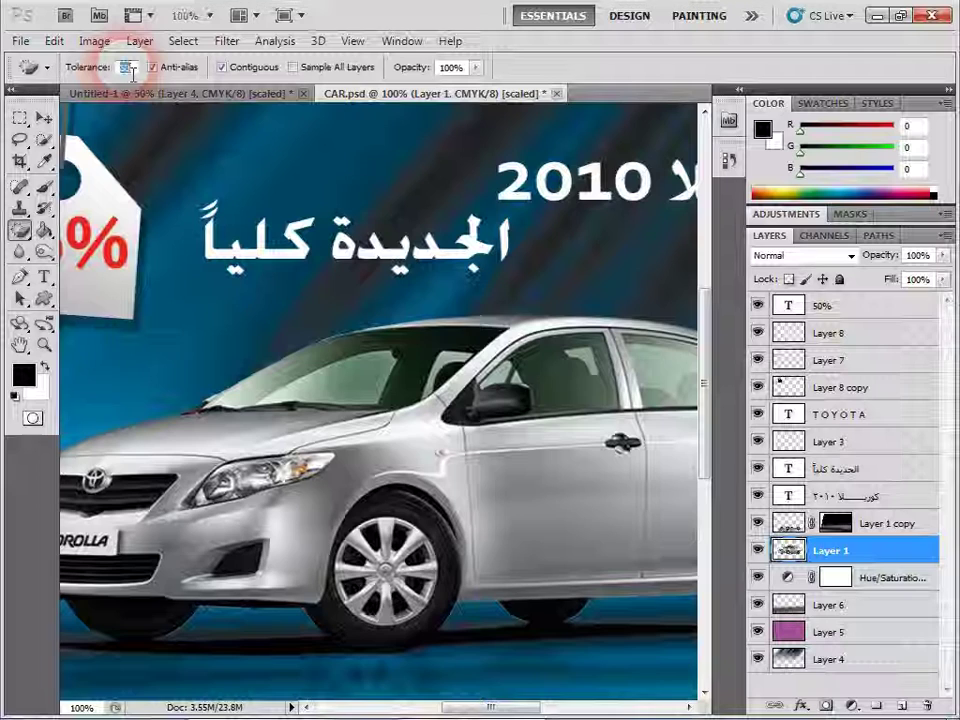
Try filling the car body with blue, then undo back to the original silver
{"action": "double_click", "coordinate": [127, 67]}
{"action": "left_click", "coordinate": [503, 481]}
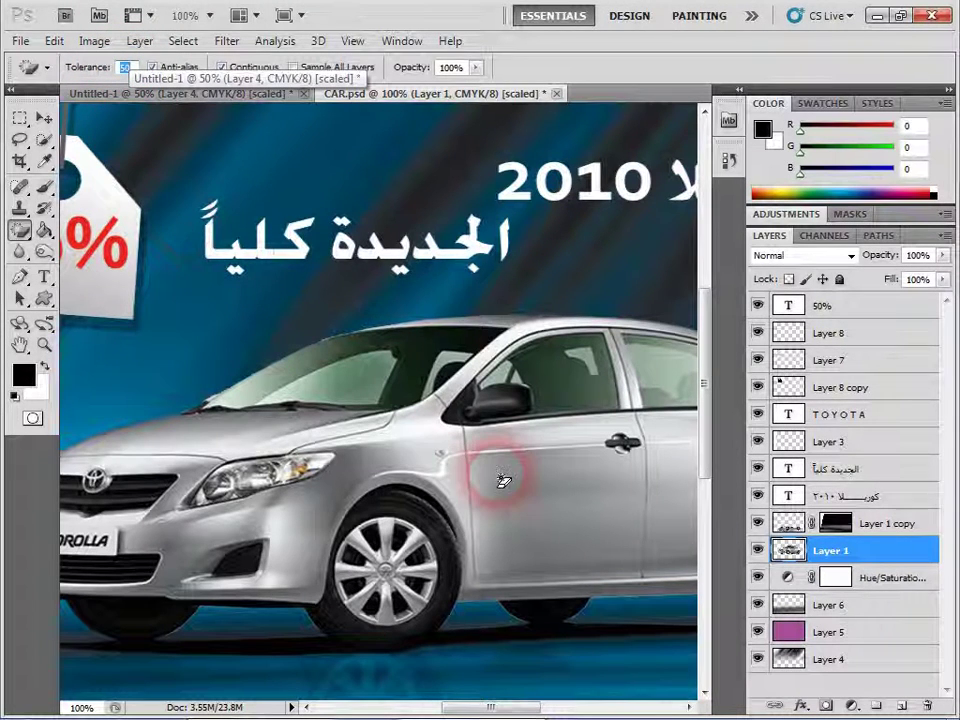
{"action": "left_click", "coordinate": [557, 628]}
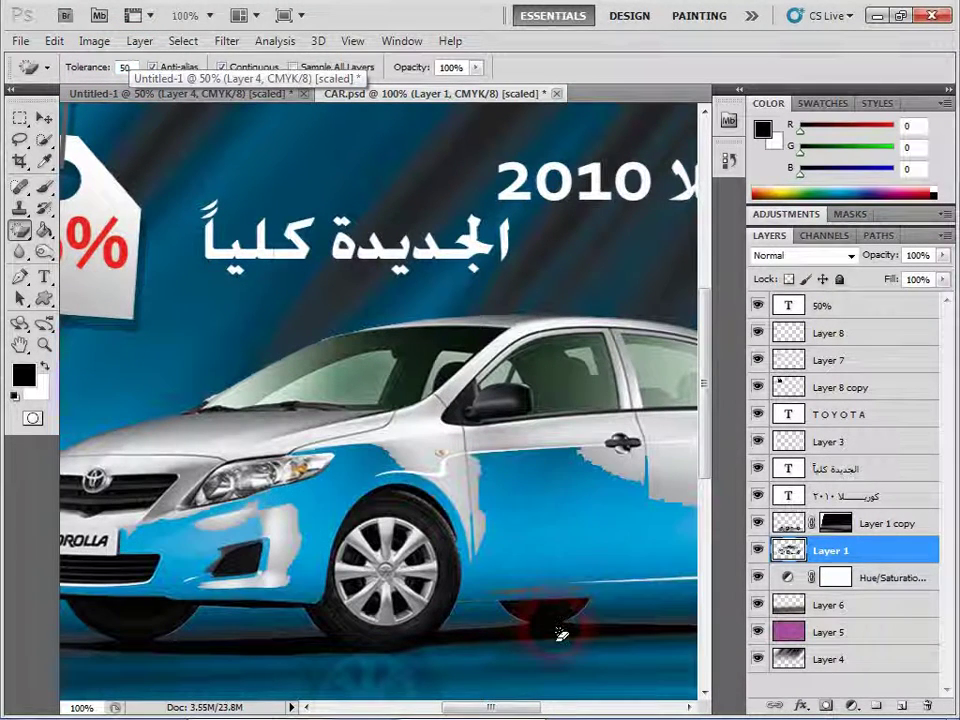
{"action": "left_click", "coordinate": [440, 470]}
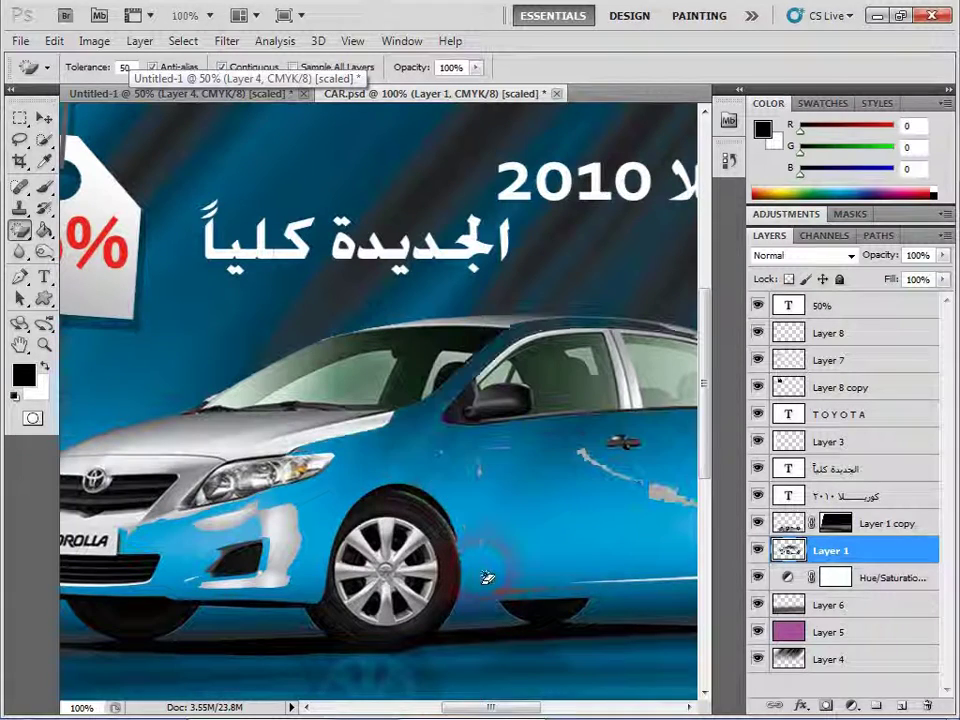
{"action": "left_click", "coordinate": [290, 420]}
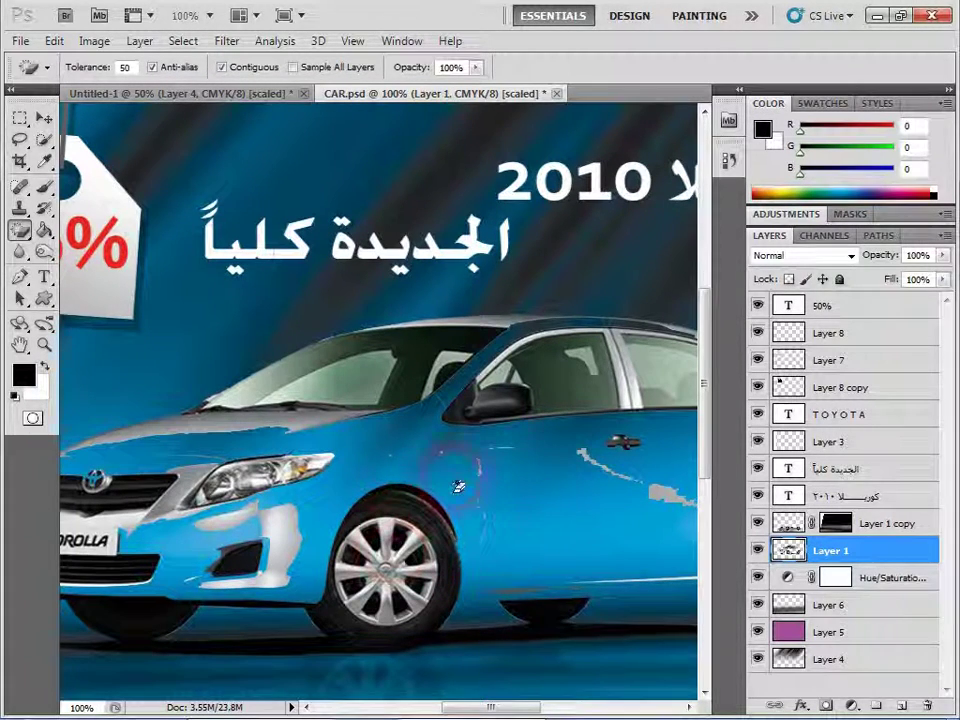
{"action": "left_click", "coordinate": [290, 400]}
{"action": "key", "text": "ctrl+alt+z"}
{"action": "key", "text": "ctrl+alt+z"}
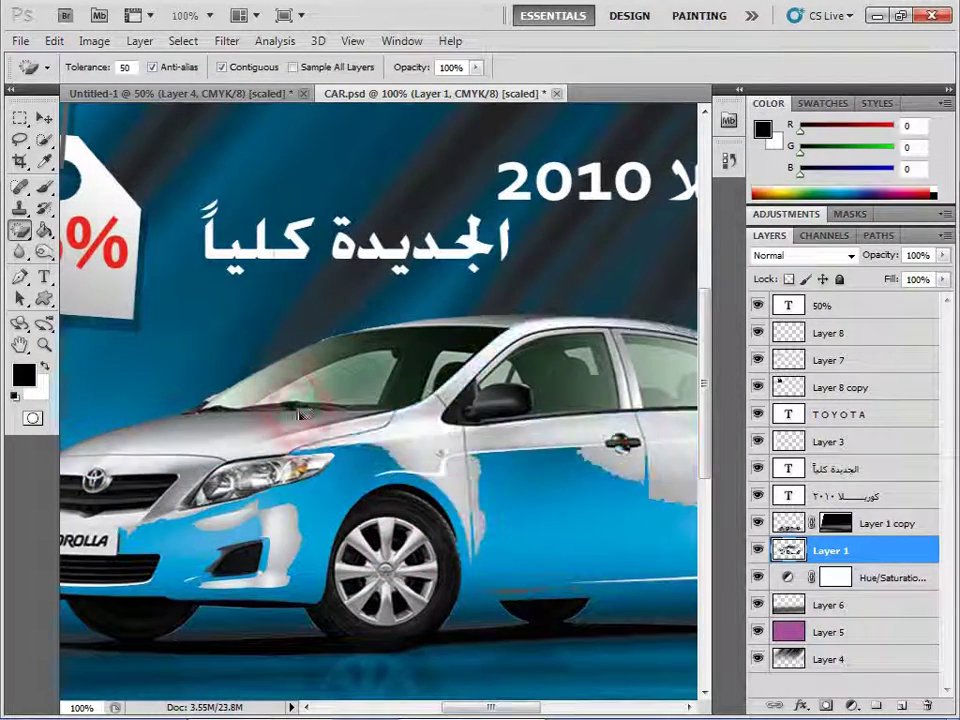
{"action": "key", "text": "ctrl+alt+z"}
{"action": "key", "text": "ctrl+alt+z"}
{"action": "left_click", "coordinate": [275, 420]}
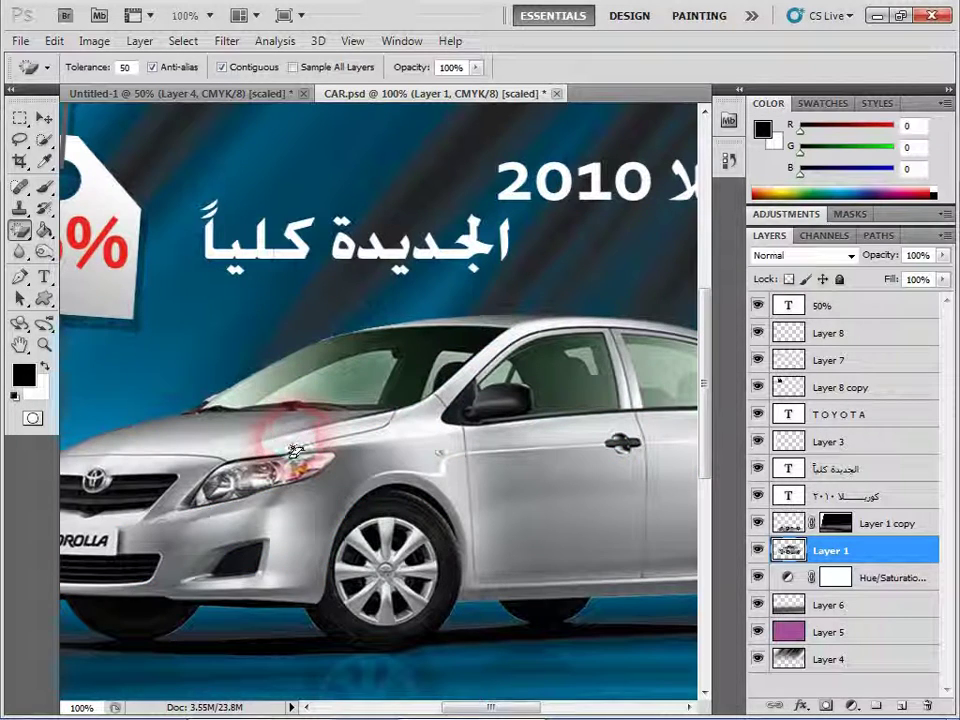
Switch from the Paint Bucket to the Gradient Tool
{"action": "left_click", "coordinate": [44, 230]}
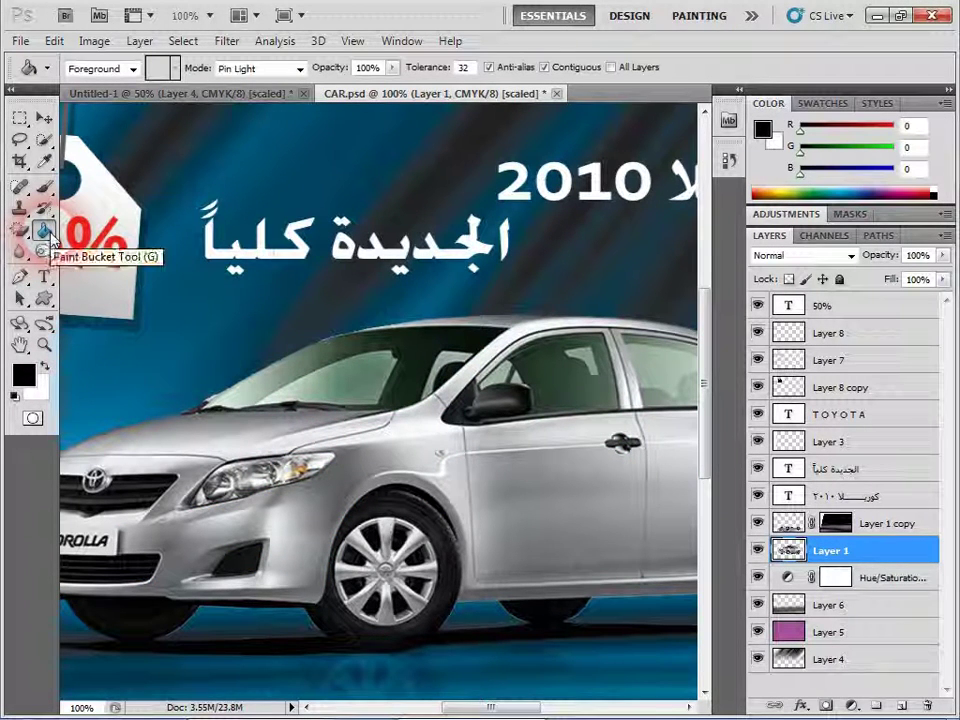
{"action": "right_click", "coordinate": [44, 230]}
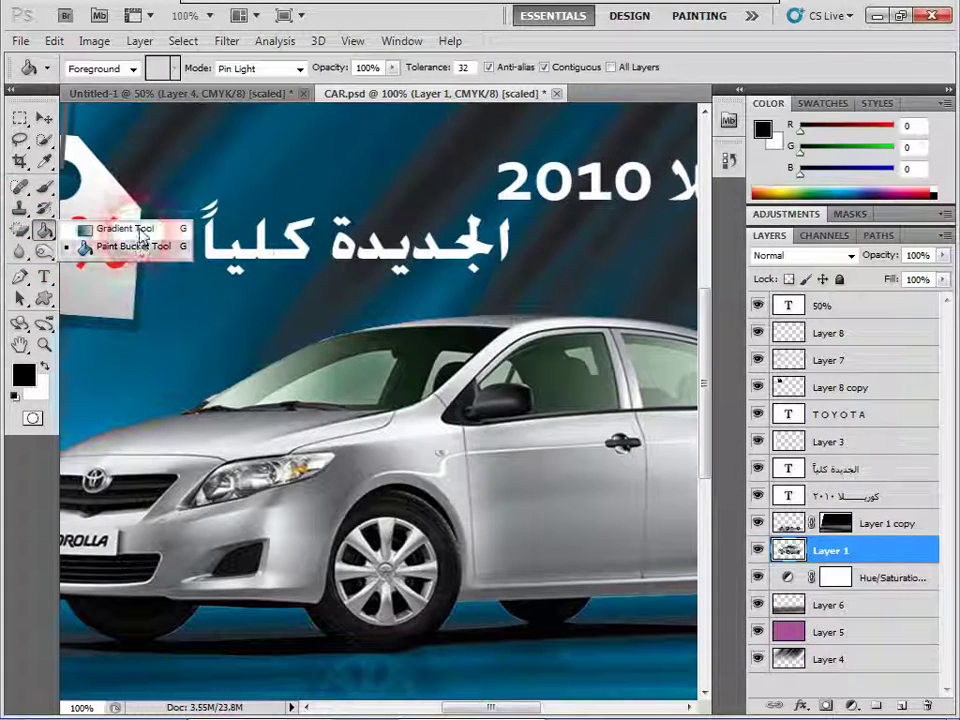
{"action": "left_click", "coordinate": [92, 221]}
{"action": "left_click_drag", "start_coordinate": [300, 446], "coordinate": [302, 441]}
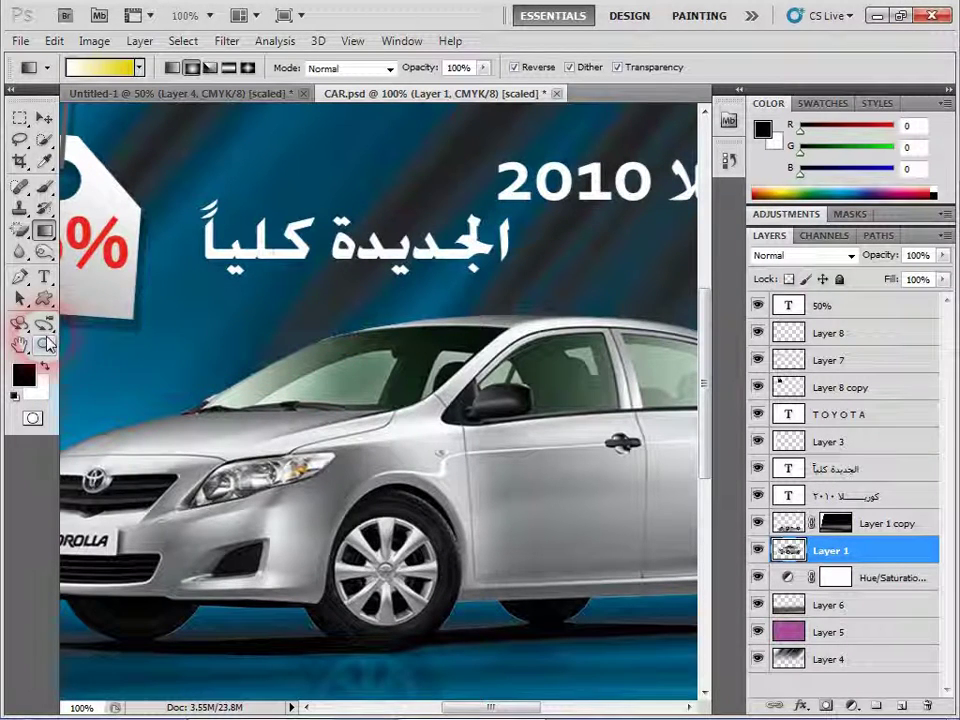
Zoom in with Ctrl++ and pan onto the car's windshield
{"action": "key", "text": "ctrl+plus"}
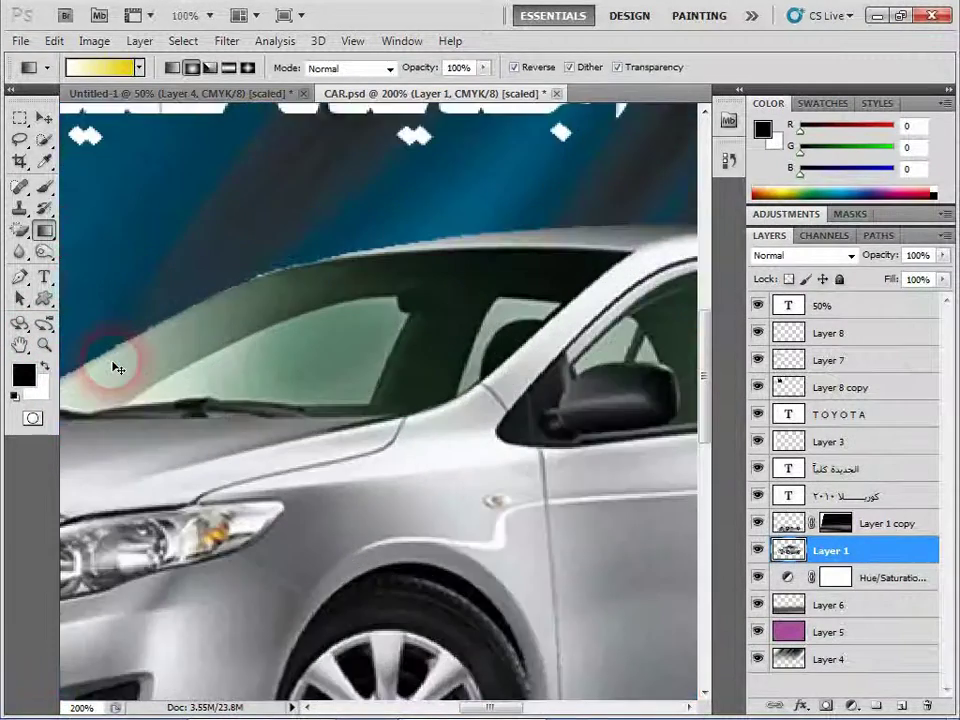
{"action": "key", "text": "ctrl+plus"}
{"action": "left_click_drag", "start_coordinate": [261, 432], "coordinate": [389, 488]}
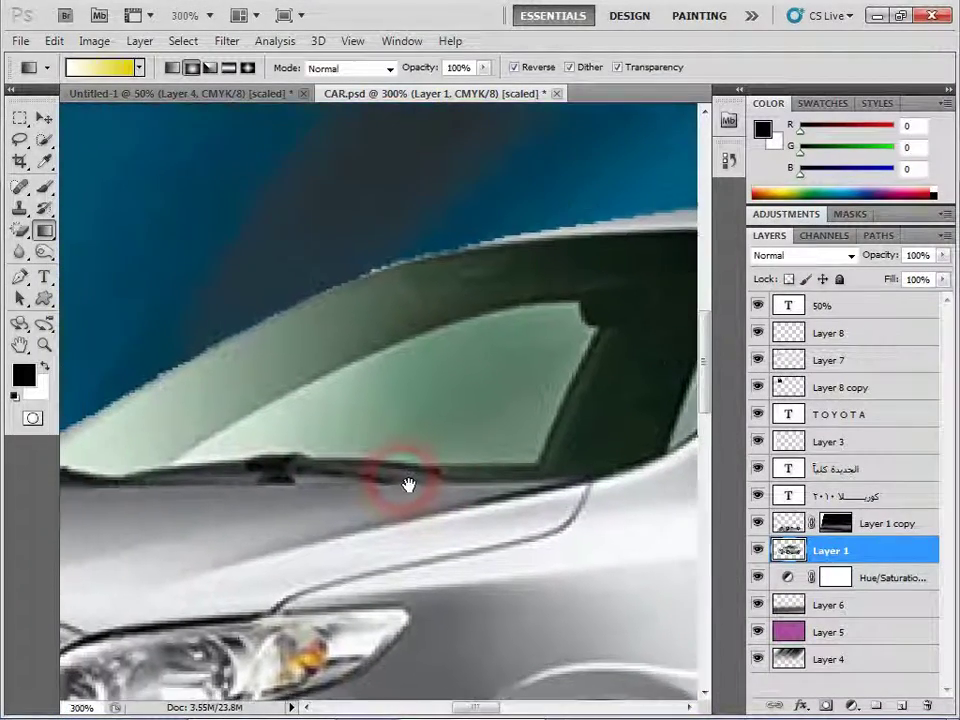
{"action": "scroll", "coordinate": [390, 490], "scroll_direction": "up", "scroll_amount": 1}
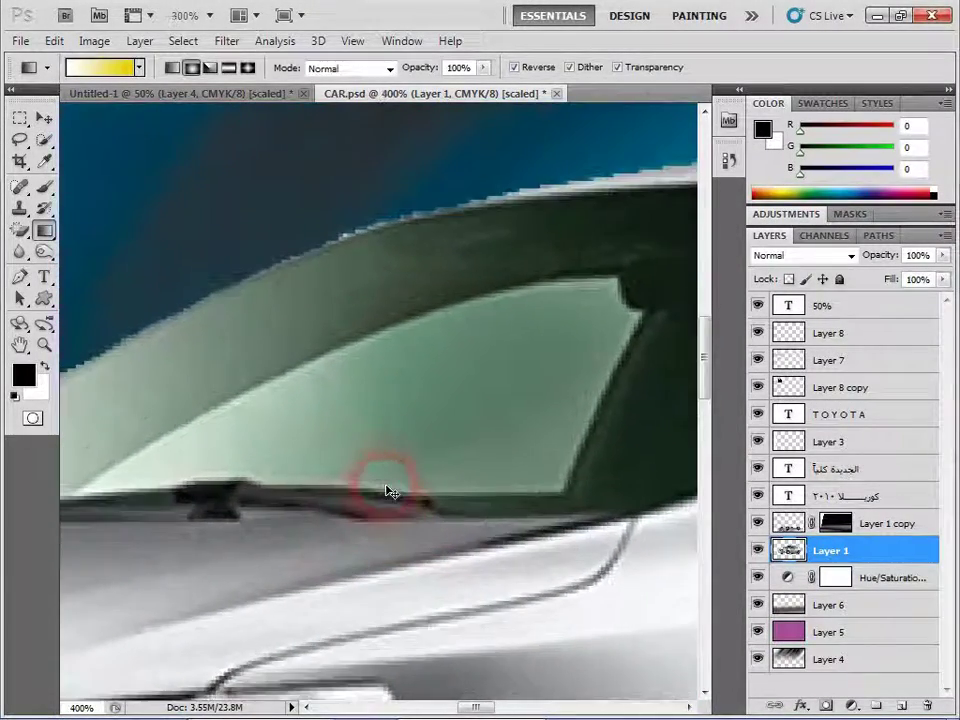
{"action": "scroll", "coordinate": [390, 490], "scroll_direction": "down", "scroll_amount": 1}
{"action": "scroll", "coordinate": [388, 490], "scroll_direction": "down", "scroll_amount": 1}
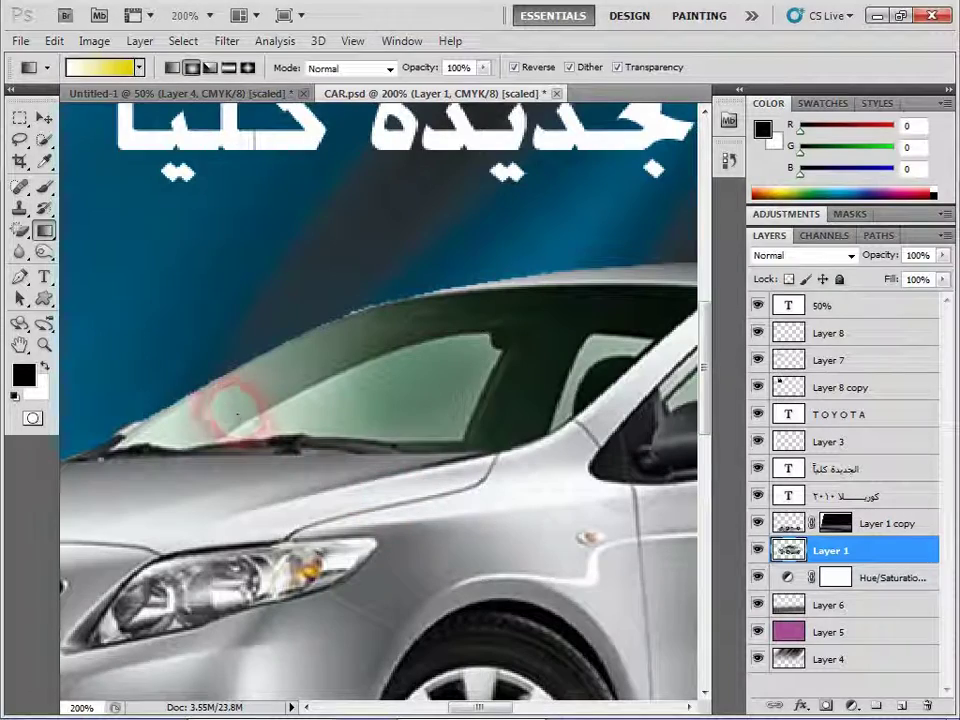
In the Gradient Editor, set the left gradient stop to white
{"action": "left_click", "coordinate": [112, 72]}
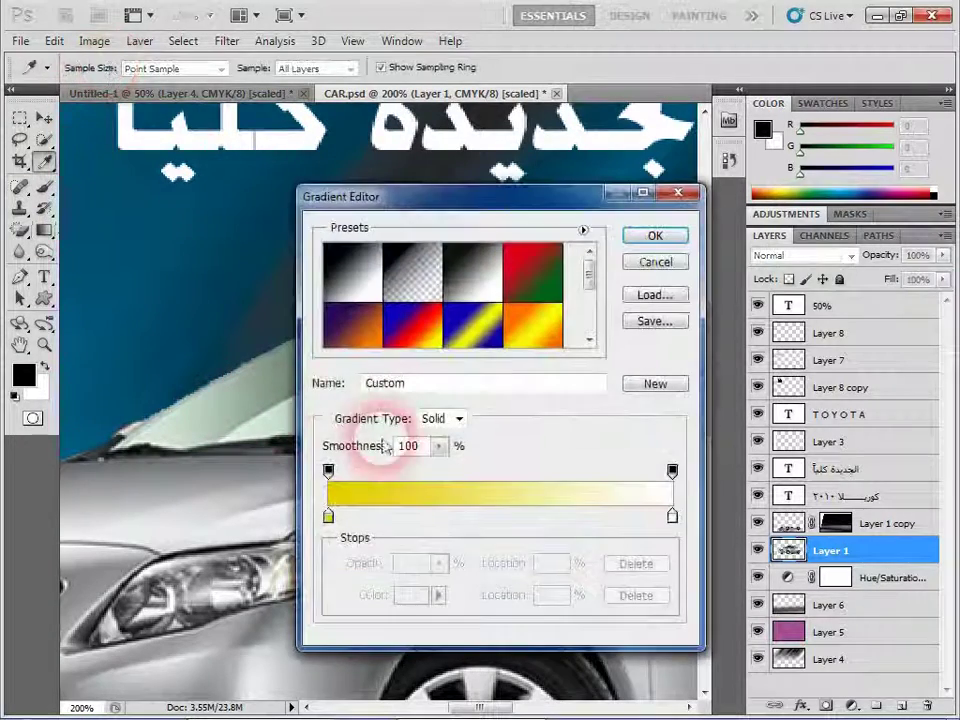
{"action": "left_click_drag", "start_coordinate": [376, 199], "coordinate": [481, 232]}
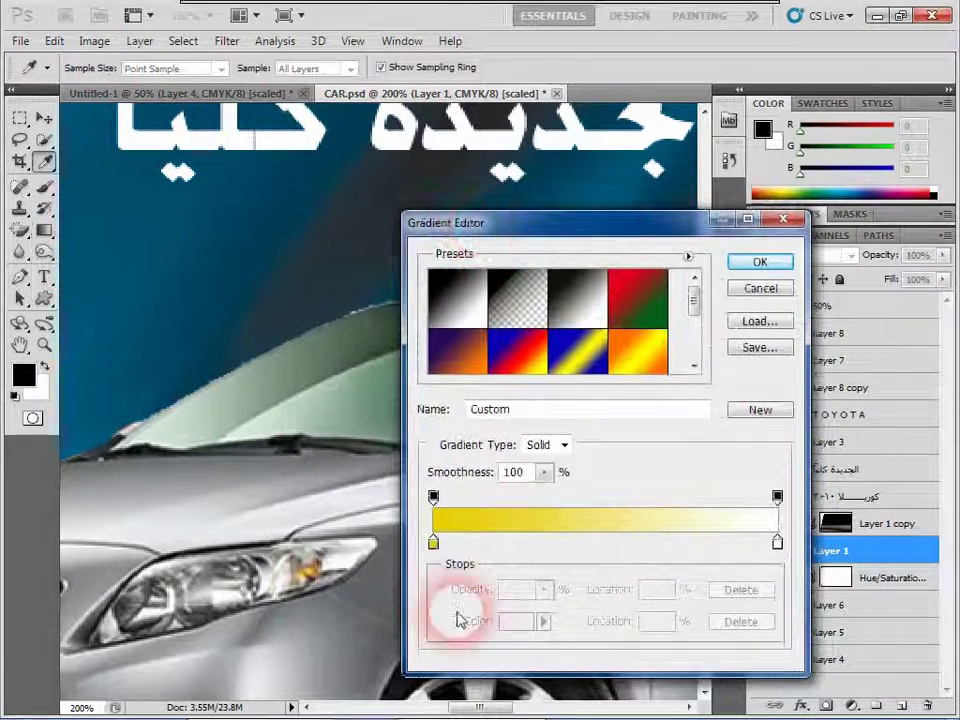
{"action": "double_click", "coordinate": [433, 543]}
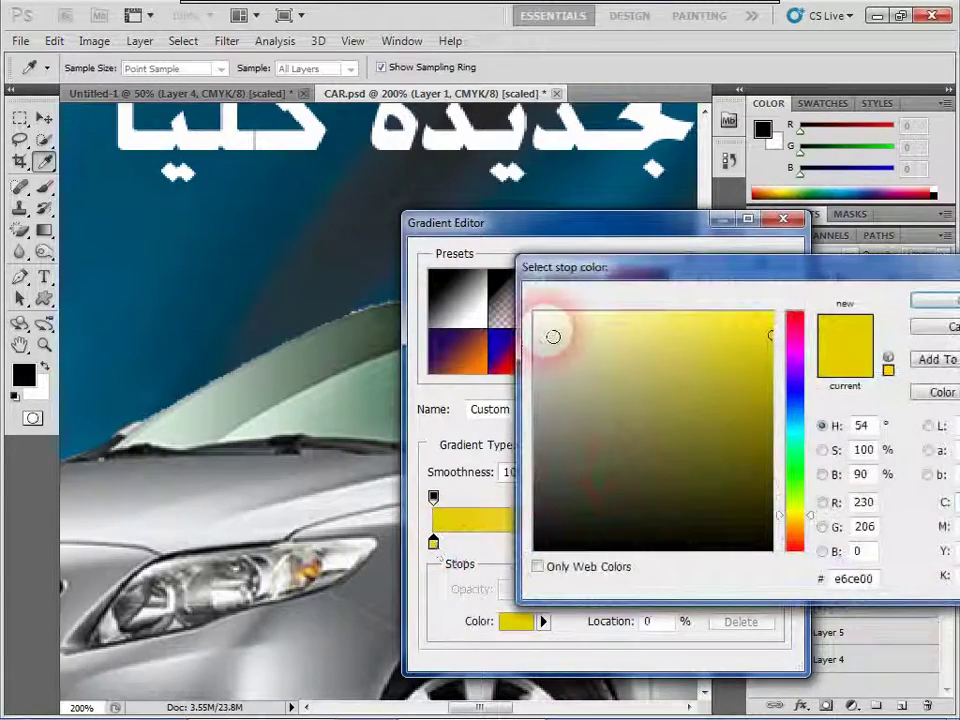
{"action": "left_click", "coordinate": [537, 315]}
{"action": "left_click", "coordinate": [935, 300]}
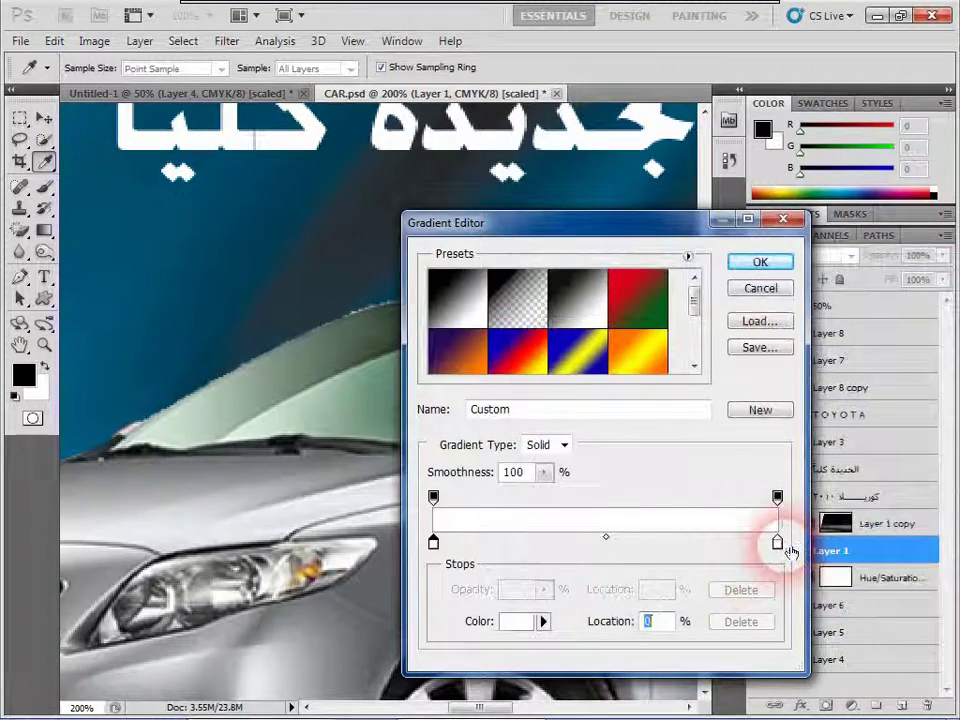
Set the right gradient stop to the dark blue sampled from the poster background
{"action": "left_click", "coordinate": [778, 547]}
{"action": "double_click", "coordinate": [778, 547]}
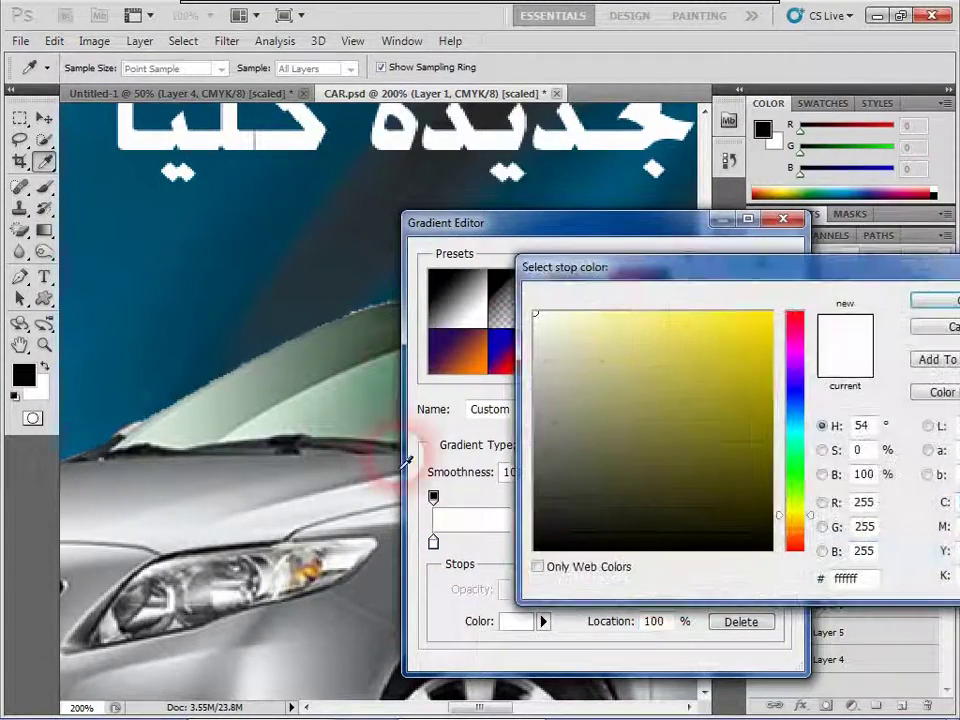
{"action": "left_click", "coordinate": [101, 263]}
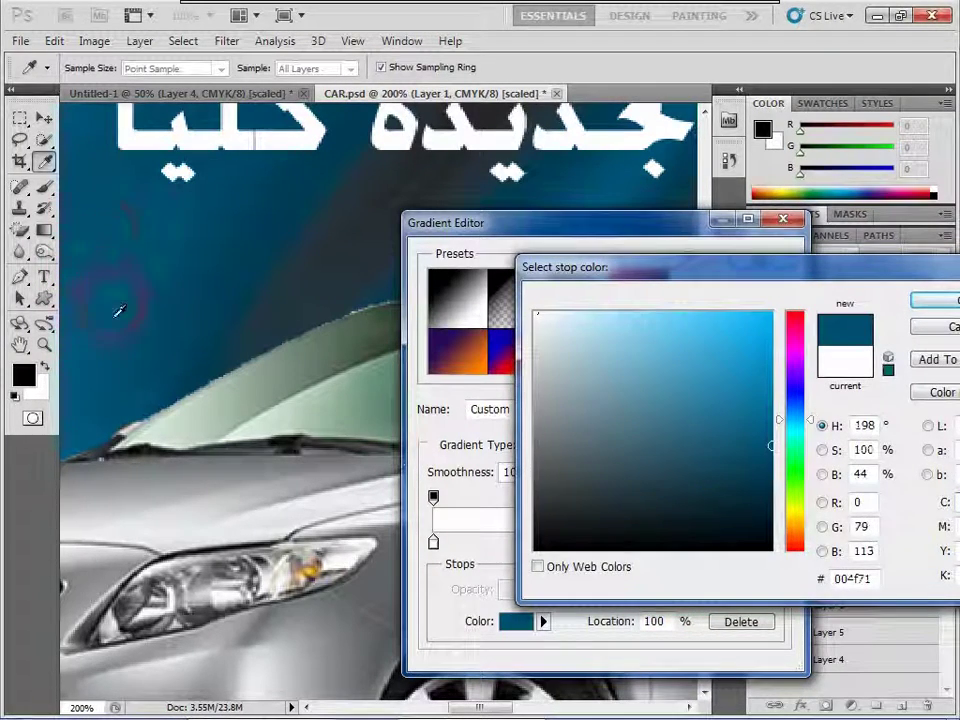
{"action": "left_click", "coordinate": [940, 301]}
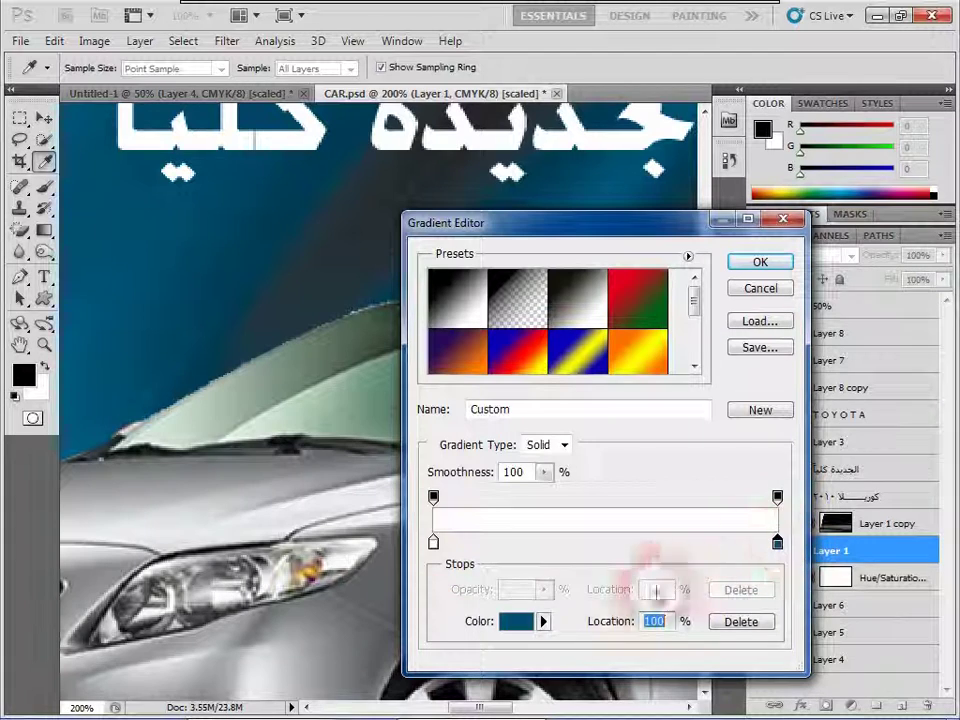
Try an extra blue stop near 84-88%, then settle blue at the far end
{"action": "left_click", "coordinate": [777, 541]}
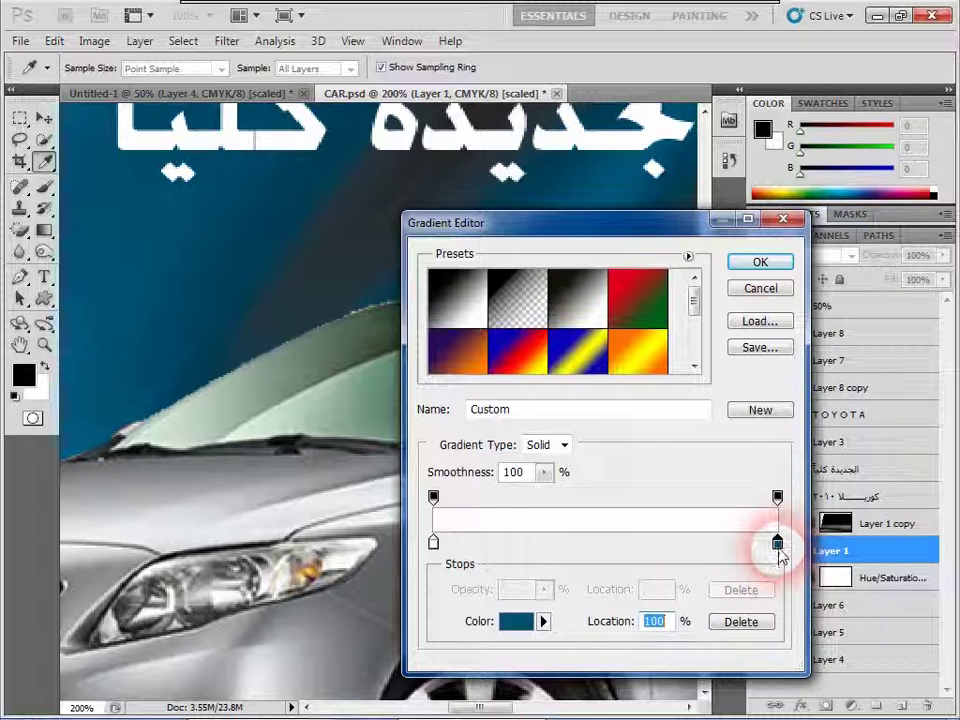
{"action": "mouse_move", "coordinate": [773, 545]}
{"action": "left_mouse_down"}
{"action": "mouse_move", "coordinate": [729, 553]}
{"action": "mouse_move", "coordinate": [731, 578]}
{"action": "left_mouse_up"}
{"action": "mouse_move", "coordinate": [777, 543]}
{"action": "left_mouse_down"}
{"action": "mouse_move", "coordinate": [718, 545]}
{"action": "mouse_move", "coordinate": [716, 578]}
{"action": "left_mouse_up"}
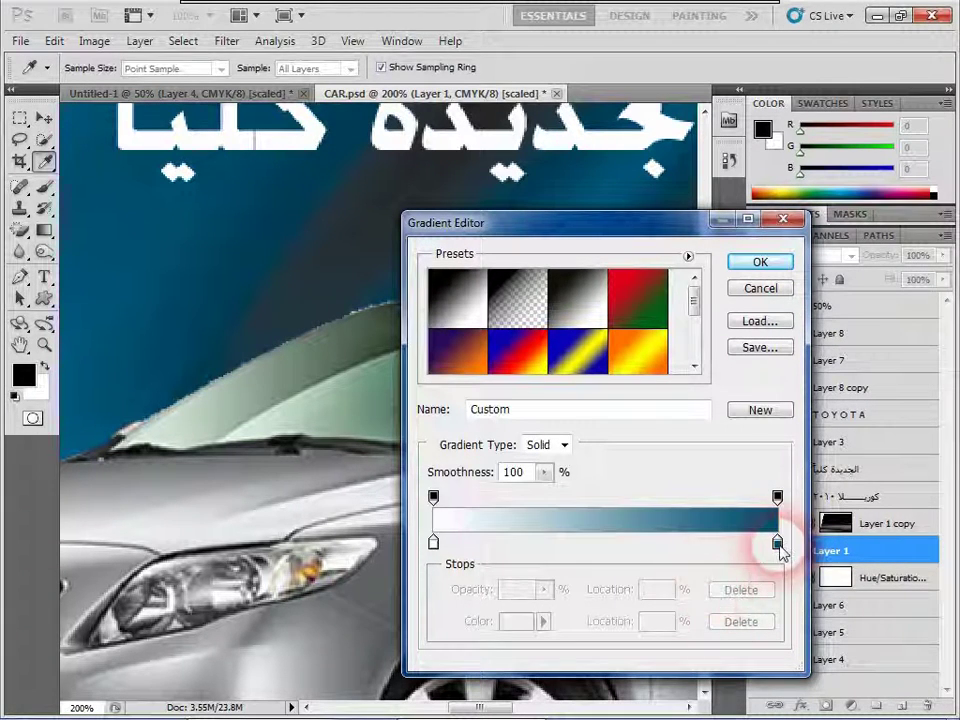
{"action": "mouse_move", "coordinate": [777, 543]}
{"action": "left_mouse_down"}
{"action": "mouse_move", "coordinate": [670, 546]}
{"action": "mouse_move", "coordinate": [722, 545]}
{"action": "mouse_move", "coordinate": [774, 560]}
{"action": "left_mouse_up"}
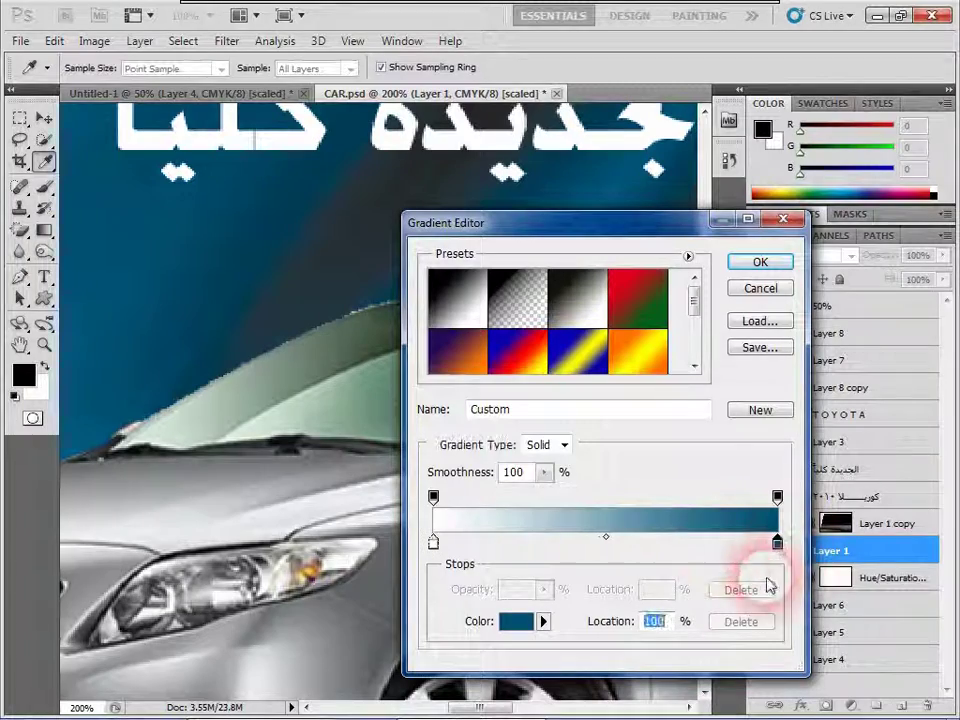
{"action": "left_click", "coordinate": [740, 268]}
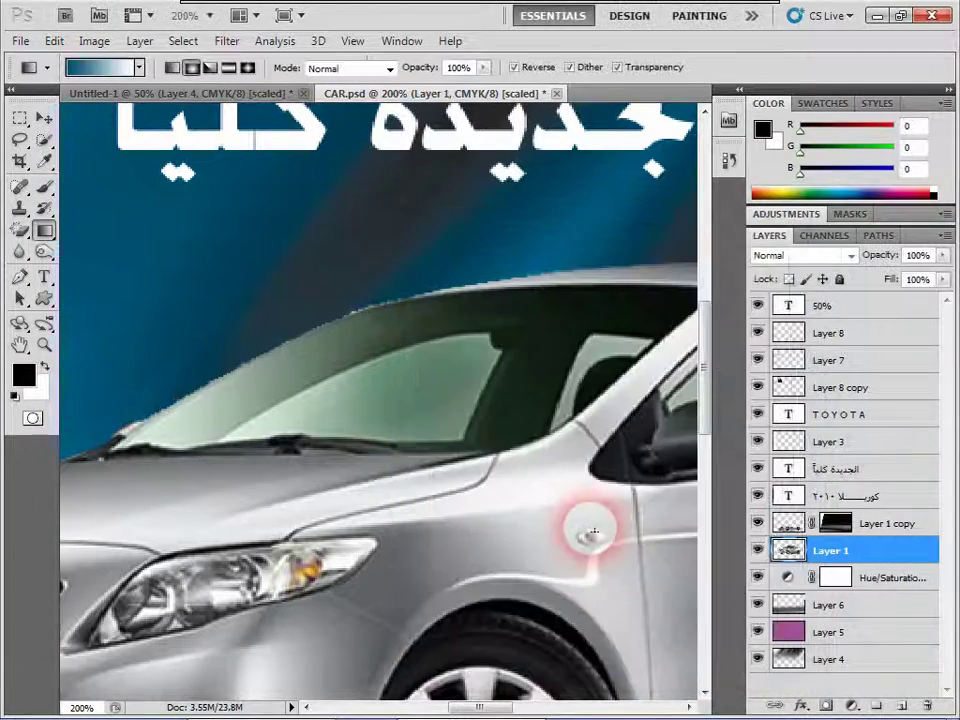
{"action": "key", "text": "ctrl+minus"}
{"action": "key", "text": "ctrl+minus"}
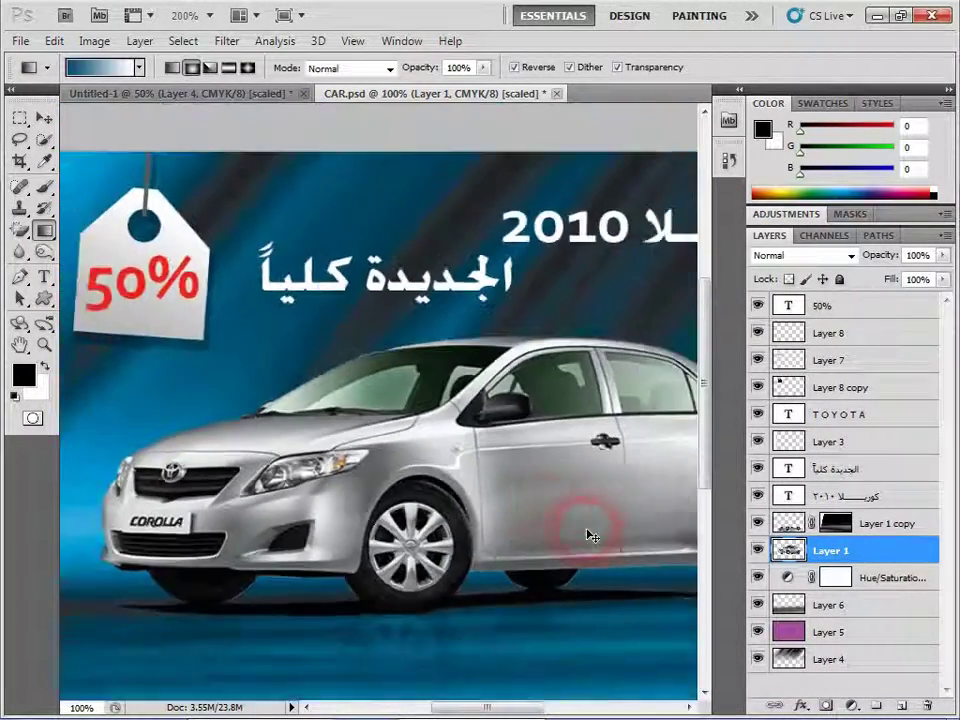
{"action": "key", "text": "ctrl+minus"}
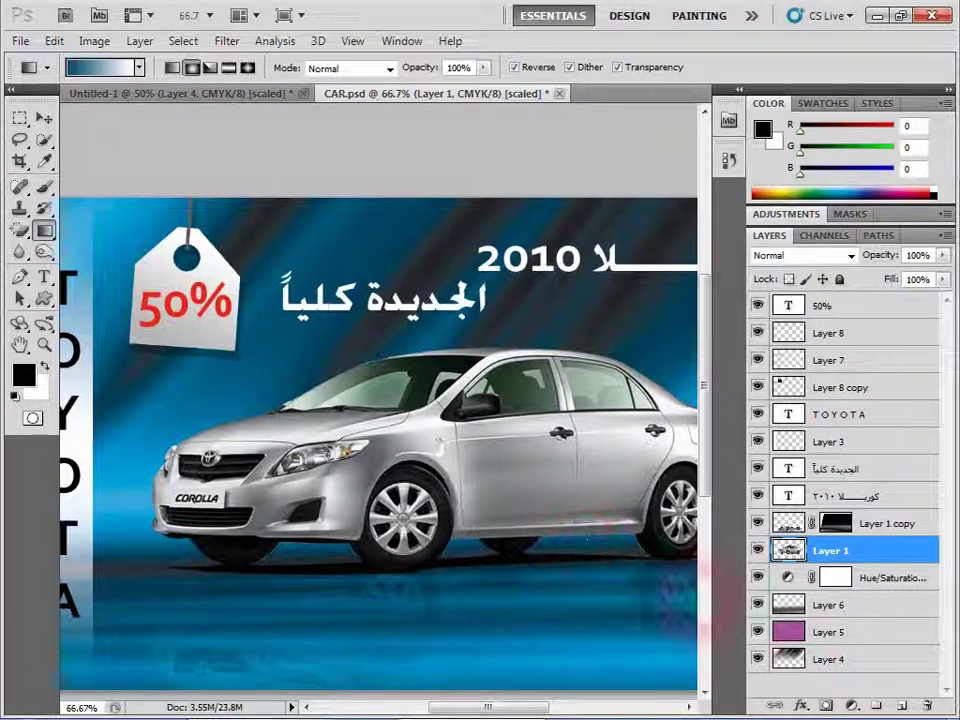
{"action": "left_click_drag", "start_coordinate": [190, 620], "coordinate": [343, 470]}
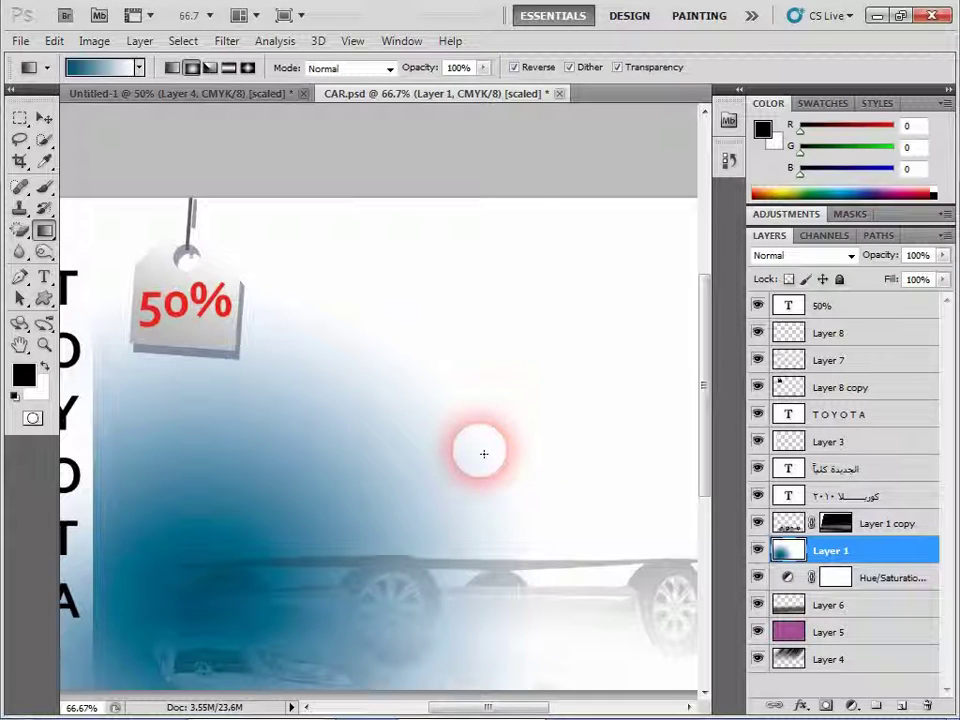
{"action": "key", "text": "ctrl+z"}
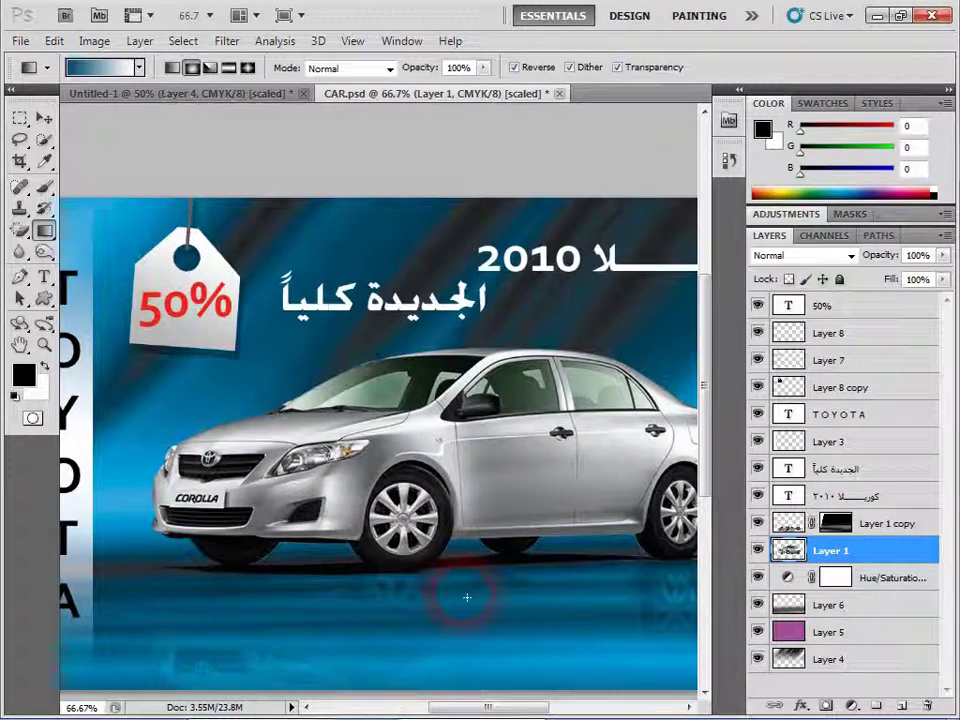
{"action": "key", "text": "ctrl+plus"}
{"action": "key", "text": "ctrl+plus"}
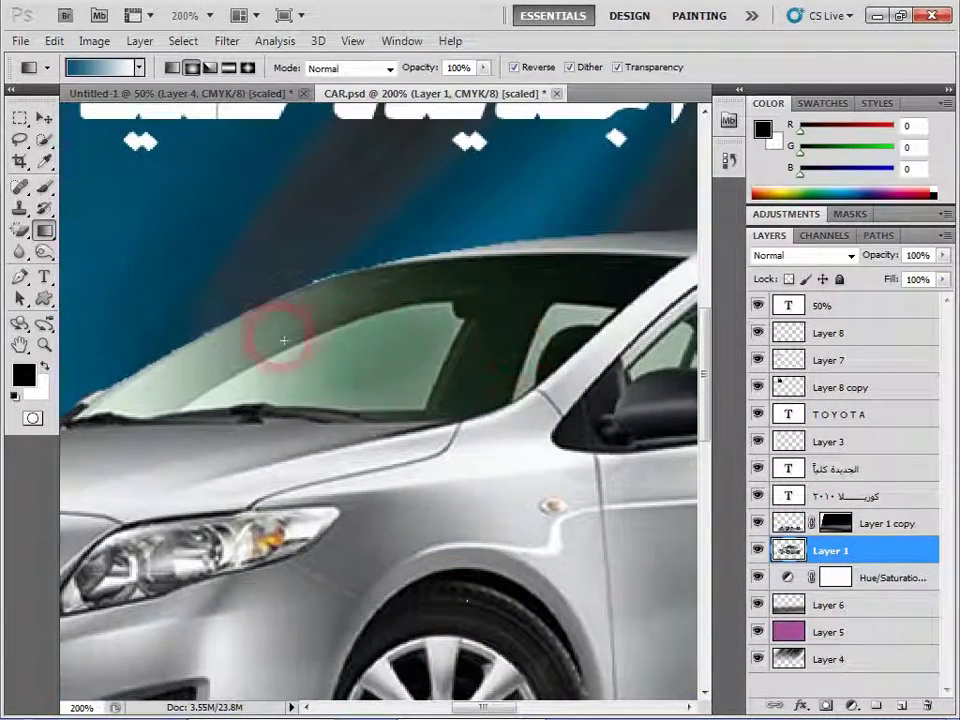
Start outlining the windshield with the Polygonal Lasso
{"action": "scroll", "coordinate": [354, 388], "scroll_direction": "up", "scroll_amount": 1}
{"action": "scroll", "coordinate": [422, 429], "scroll_direction": "up", "scroll_amount": 2}
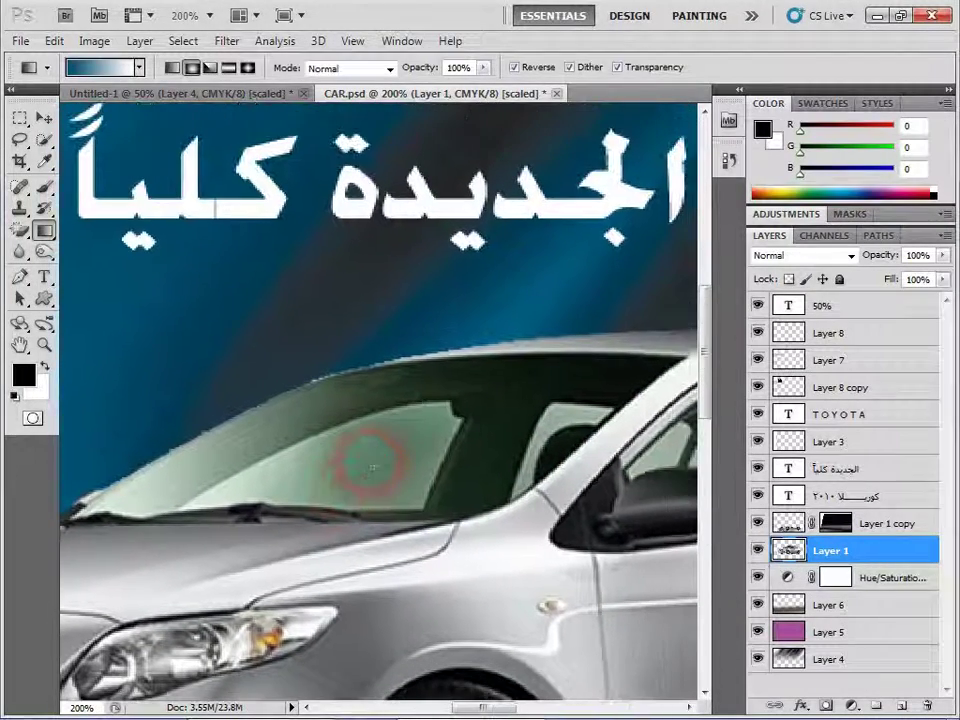
{"action": "left_click", "coordinate": [44, 143]}
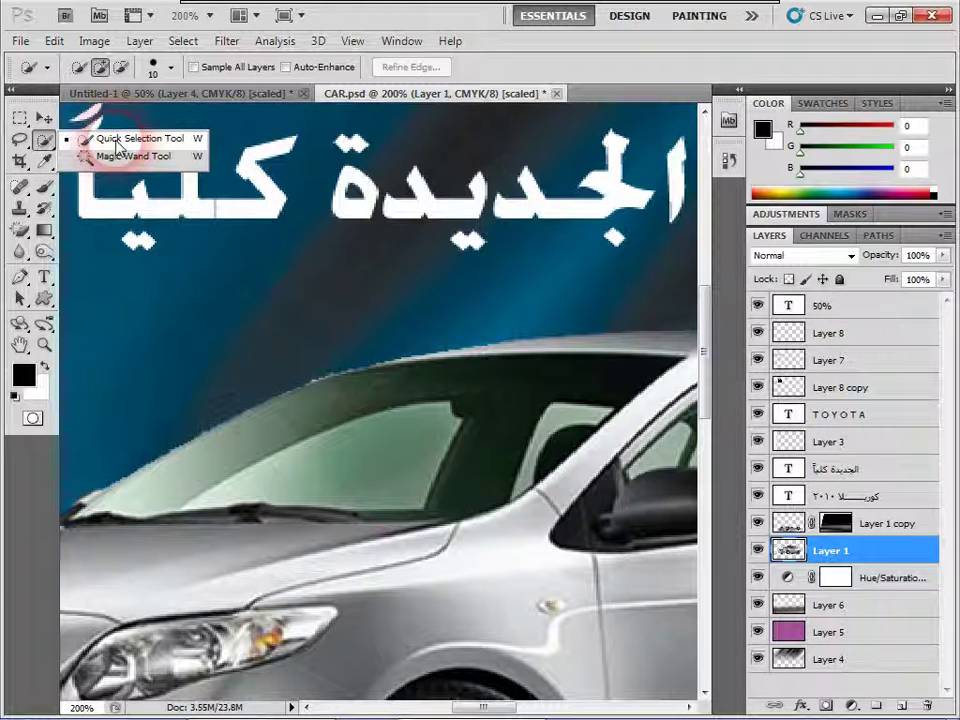
{"action": "left_click", "coordinate": [19, 139]}
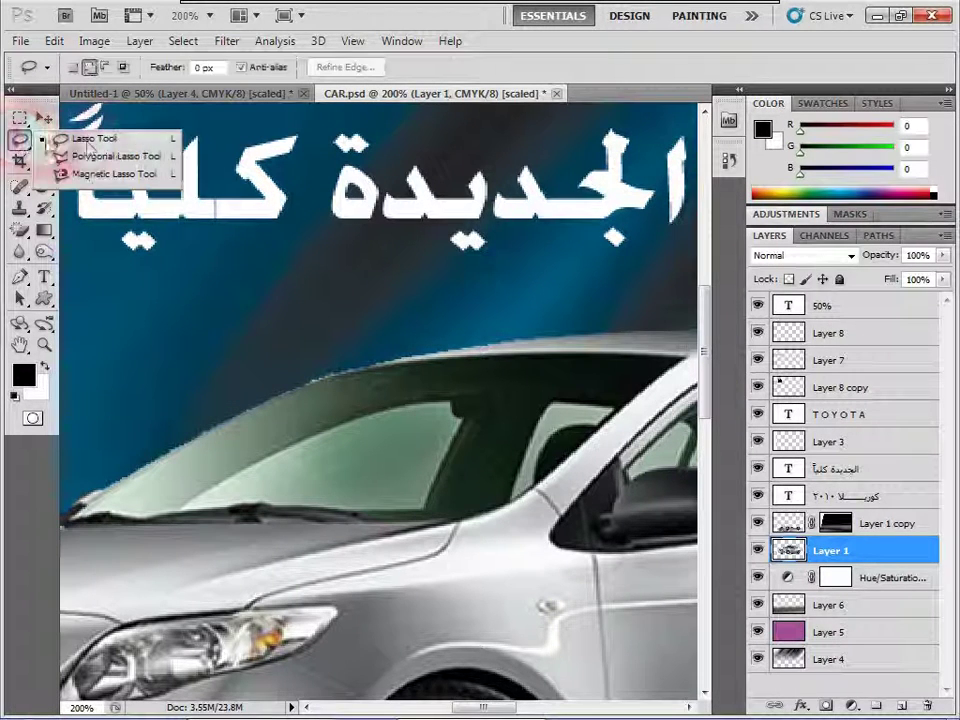
{"action": "left_click", "coordinate": [88, 158]}
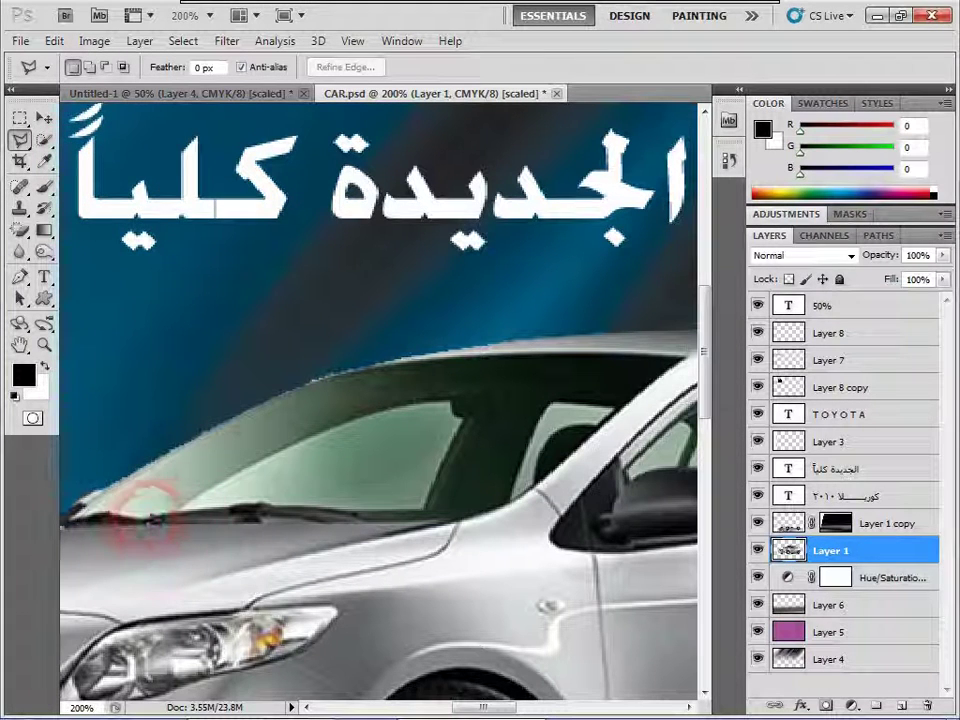
{"action": "left_click", "coordinate": [153, 508]}
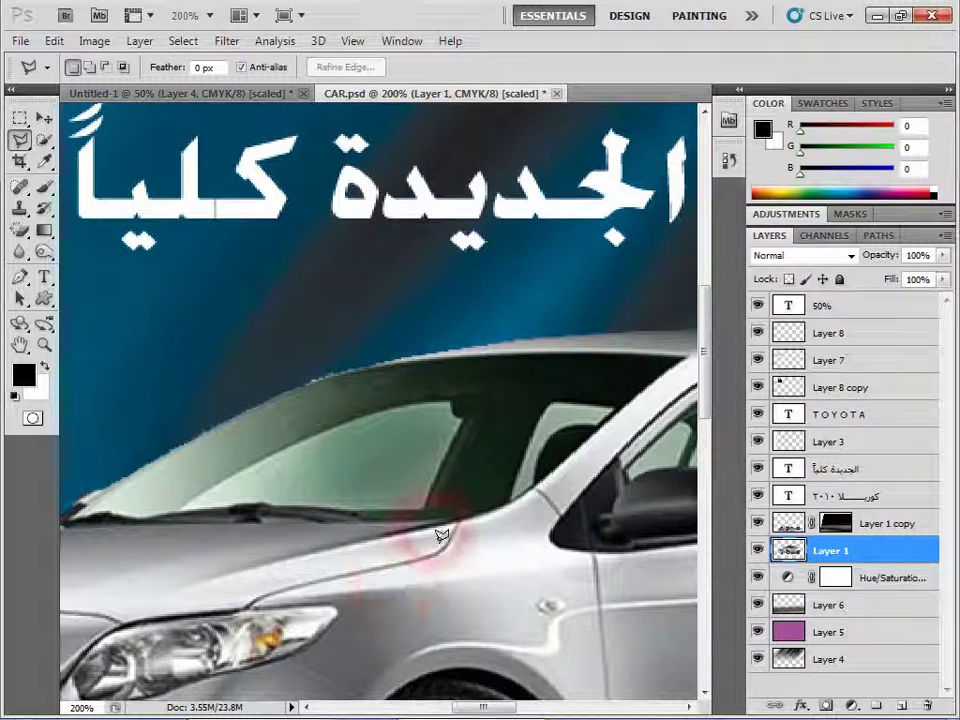
{"action": "left_click", "coordinate": [468, 516]}
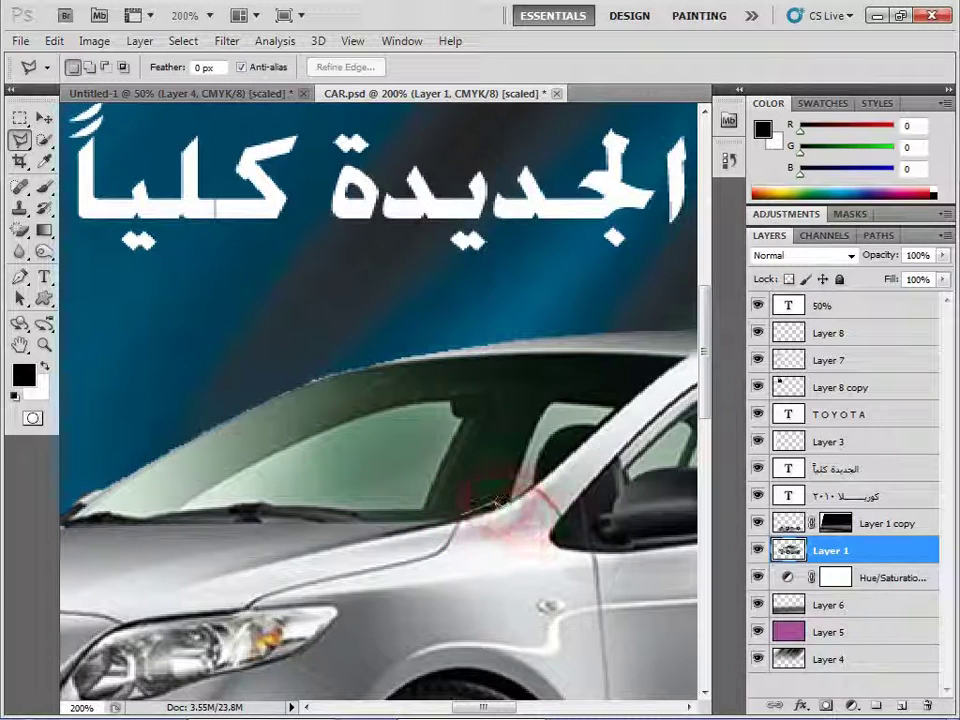
{"action": "left_click", "coordinate": [289, 398]}
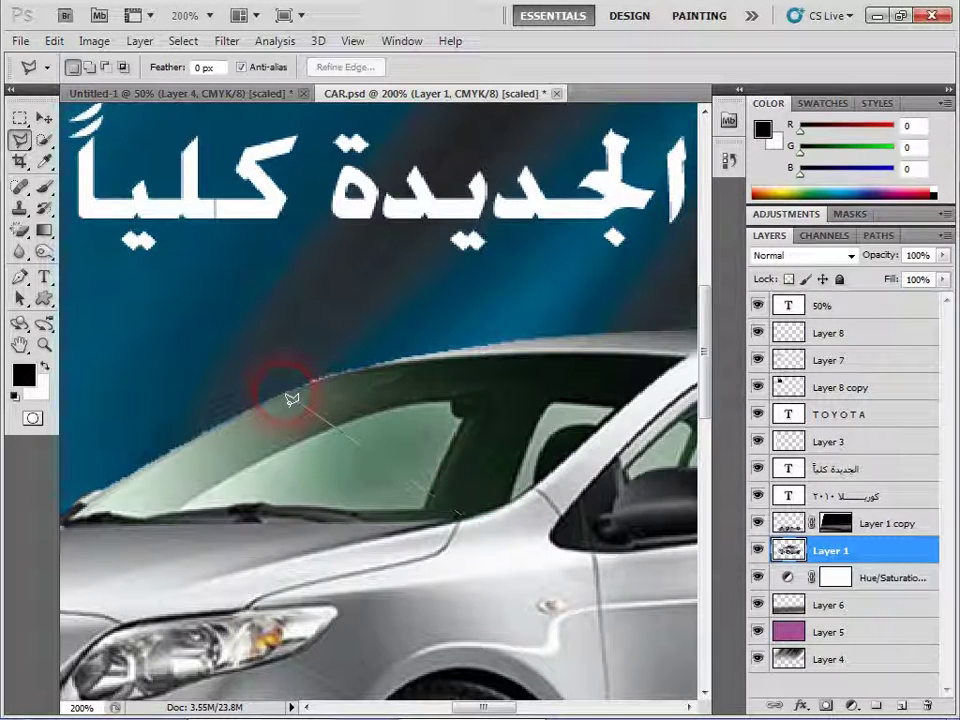
Abandon the lasso outline and select the windshield glass with the Quick Selection Tool
{"action": "left_click_drag", "start_coordinate": [44, 140], "coordinate": [108, 148]}
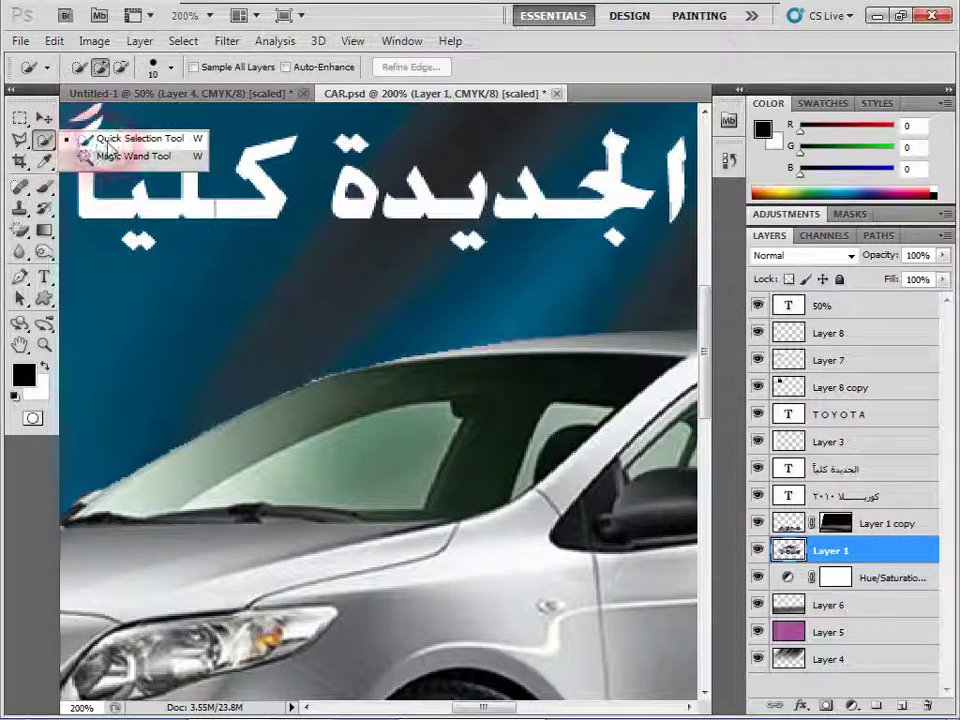
{"action": "left_click", "coordinate": [108, 148]}
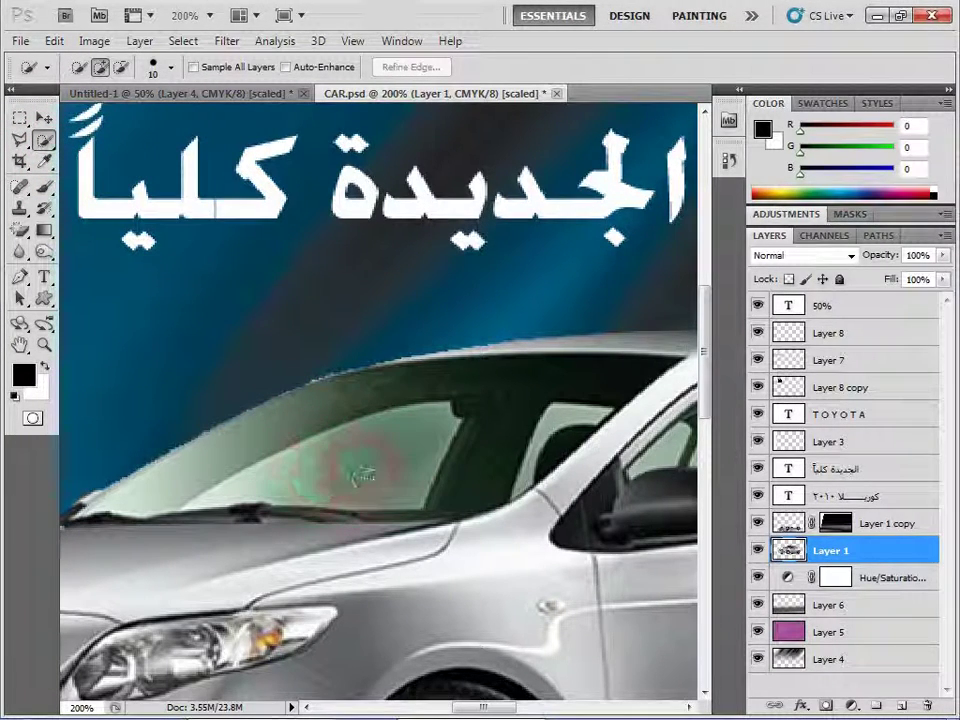
{"action": "left_click", "coordinate": [364, 467]}
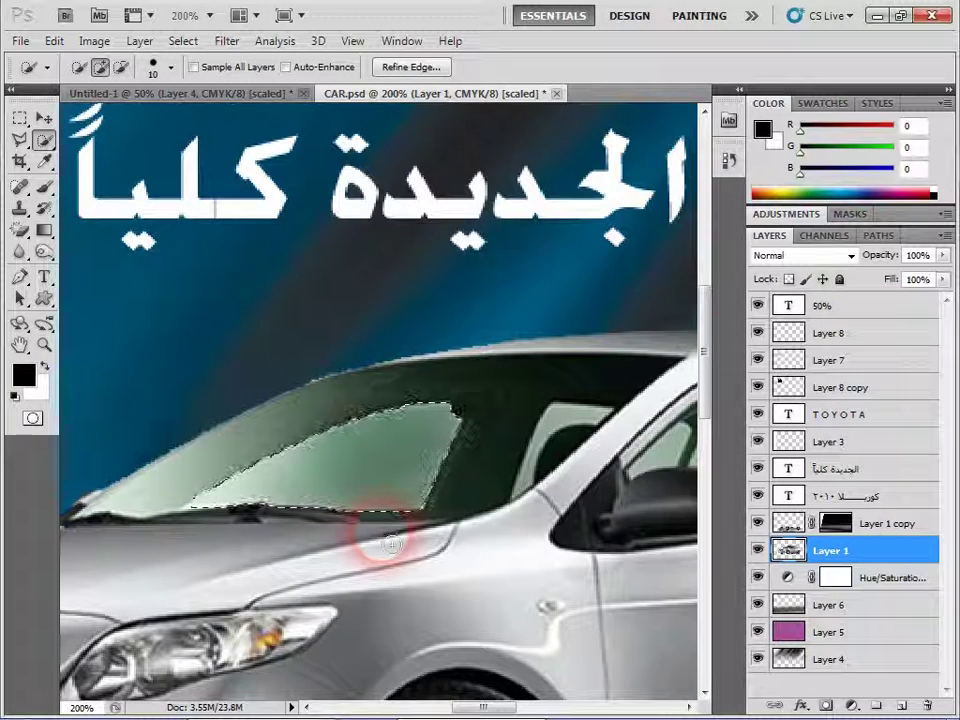
{"action": "left_click_drag", "start_coordinate": [433, 394], "coordinate": [392, 437]}
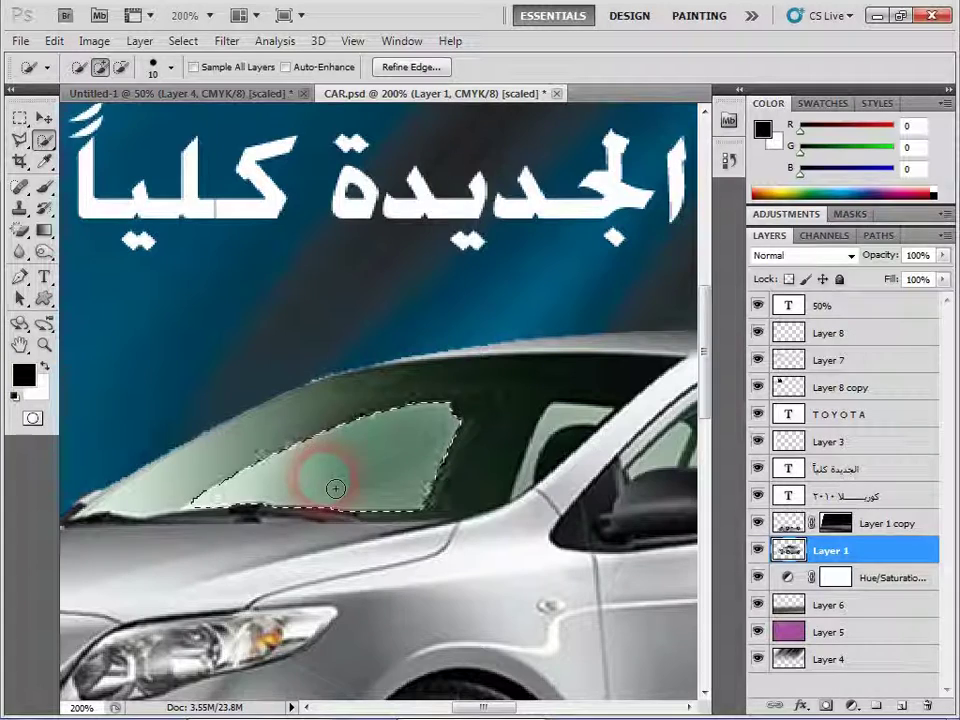
{"action": "mouse_move", "coordinate": [334, 487]}
{"action": "left_mouse_down"}
{"action": "mouse_move", "coordinate": [279, 438]}
{"action": "mouse_move", "coordinate": [325, 396]}
{"action": "left_mouse_up"}
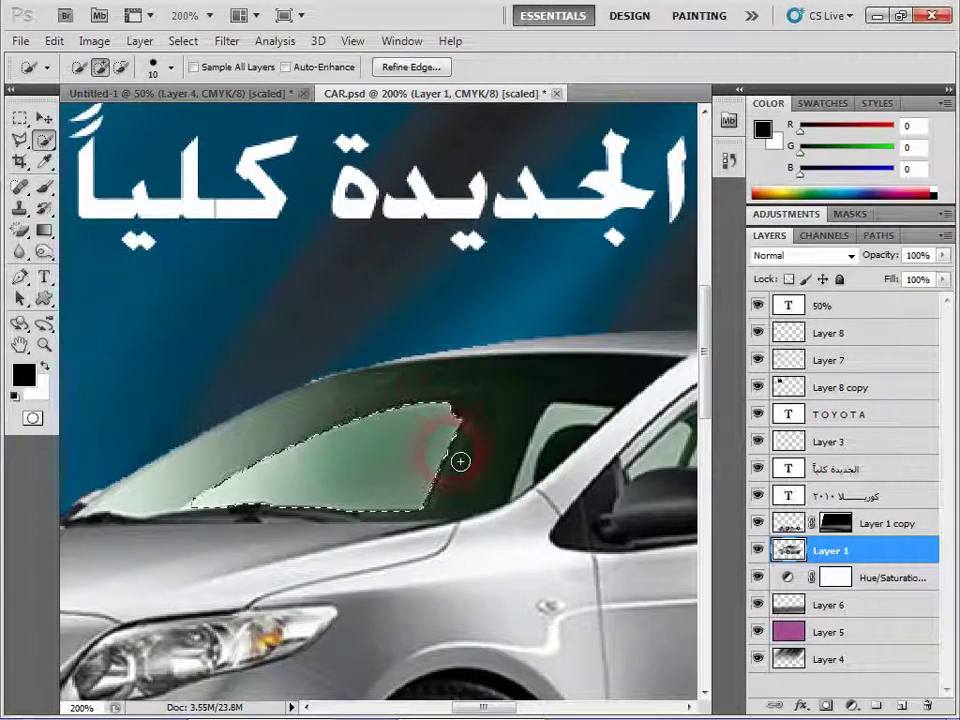
{"action": "mouse_move", "coordinate": [460, 461]}
{"action": "left_mouse_down"}
{"action": "mouse_move", "coordinate": [341, 429]}
{"action": "mouse_move", "coordinate": [336, 463]}
{"action": "mouse_move", "coordinate": [300, 439]}
{"action": "mouse_move", "coordinate": [300, 490]}
{"action": "mouse_move", "coordinate": [396, 491]}
{"action": "mouse_move", "coordinate": [546, 396]}
{"action": "mouse_move", "coordinate": [514, 461]}
{"action": "mouse_move", "coordinate": [529, 550]}
{"action": "mouse_move", "coordinate": [343, 561]}
{"action": "mouse_move", "coordinate": [140, 470]}
{"action": "left_mouse_up"}
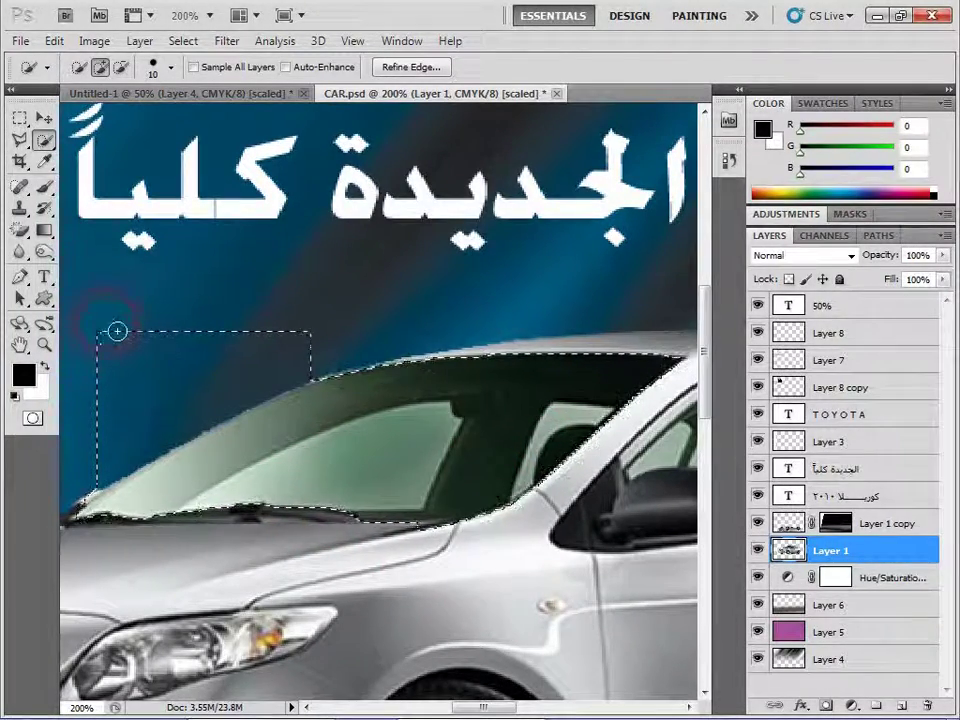
Remove the stray sky area from the selection using Subtract mode
{"action": "left_click", "coordinate": [101, 67]}
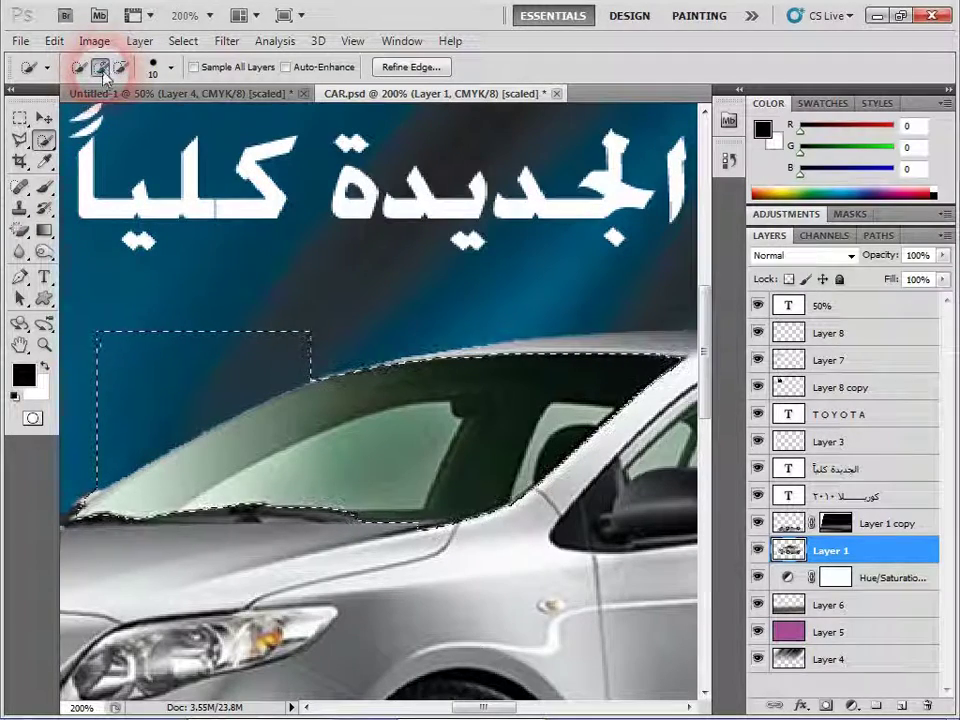
{"action": "left_click", "coordinate": [100, 68]}
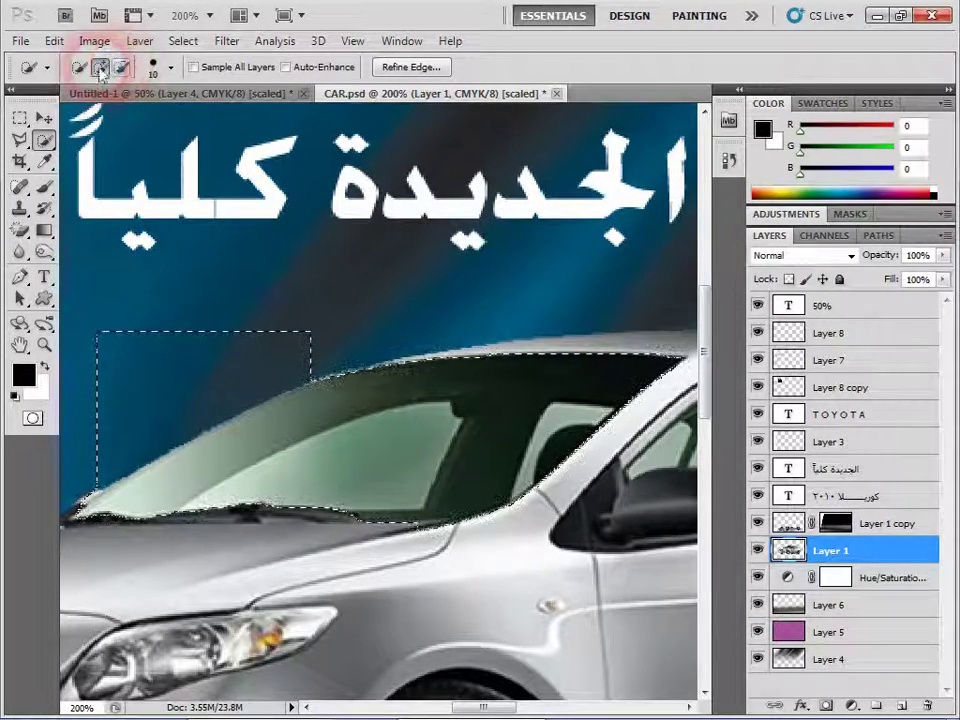
{"action": "left_click", "coordinate": [121, 68]}
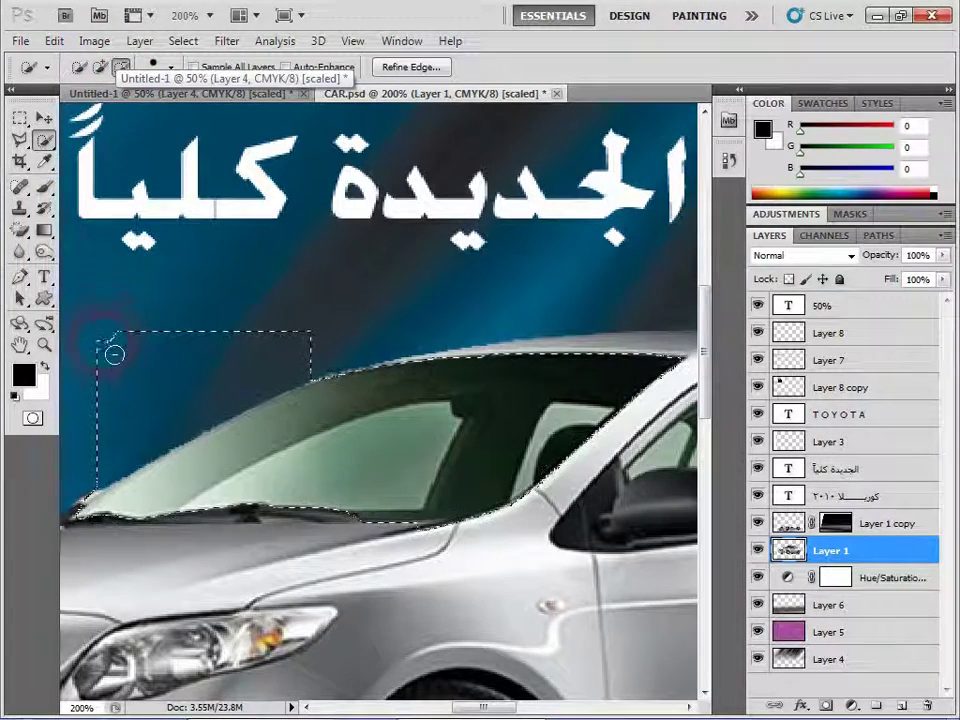
{"action": "mouse_move", "coordinate": [114, 354]}
{"action": "left_mouse_down"}
{"action": "mouse_move", "coordinate": [109, 374]}
{"action": "mouse_move", "coordinate": [146, 332]}
{"action": "mouse_move", "coordinate": [307, 333]}
{"action": "mouse_move", "coordinate": [315, 371]}
{"action": "mouse_move", "coordinate": [285, 483]}
{"action": "left_mouse_up"}
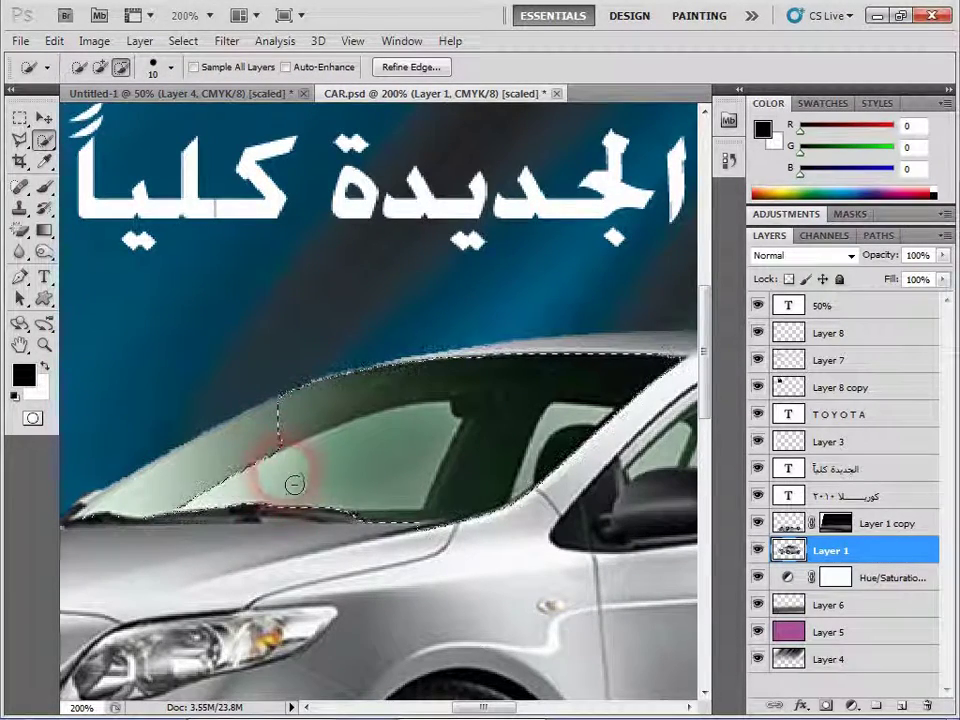
Add the windshield's left part back, trim the hood corner and bottom edge, then zoom out
{"action": "left_click", "coordinate": [101, 68]}
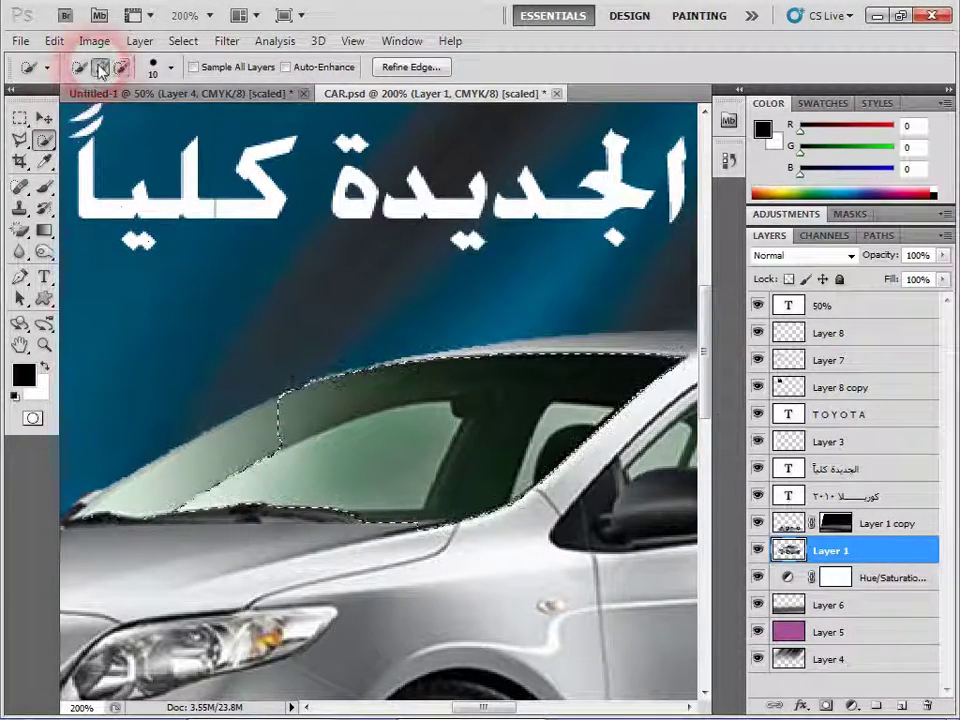
{"action": "left_click_drag", "start_coordinate": [258, 368], "coordinate": [288, 445]}
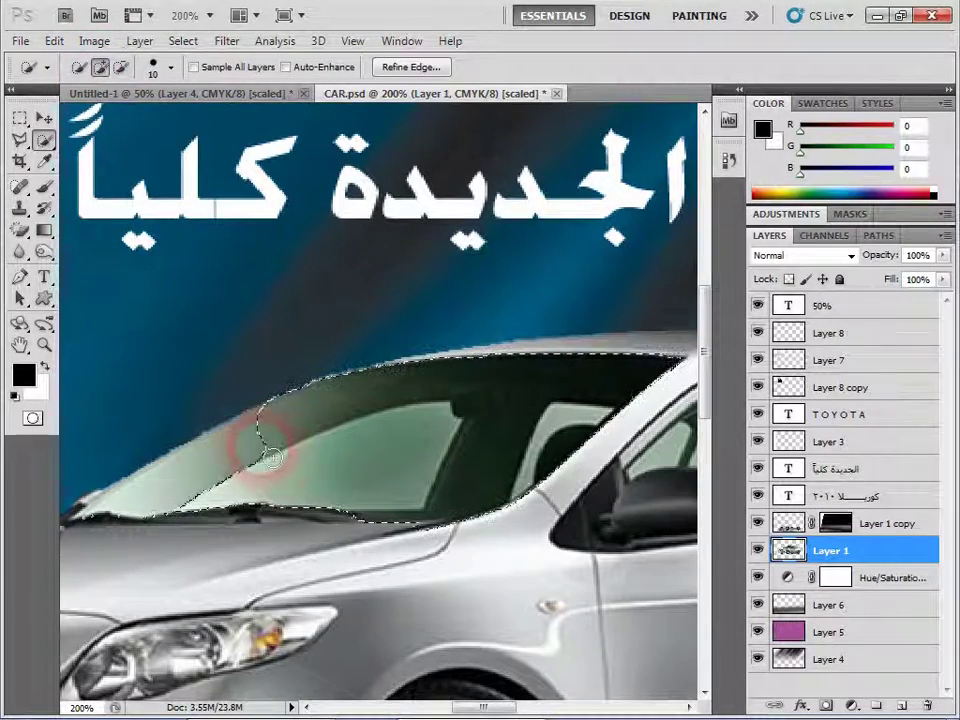
{"action": "left_click_drag", "start_coordinate": [250, 458], "coordinate": [154, 497]}
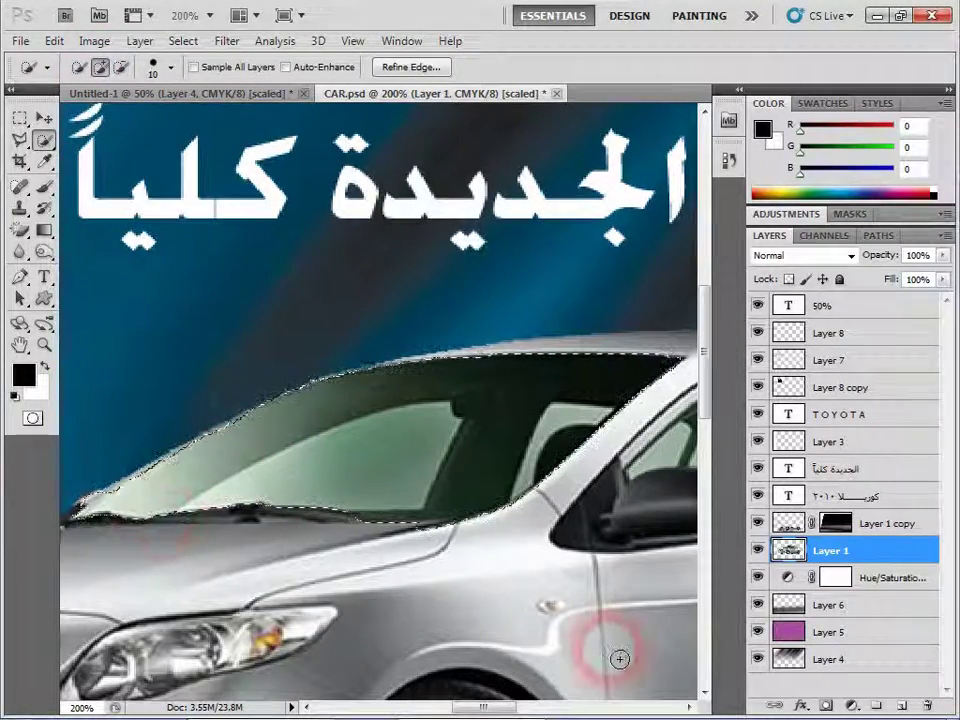
{"action": "mouse_move", "coordinate": [517, 632]}
{"action": "left_mouse_down"}
{"action": "mouse_move", "coordinate": [364, 583]}
{"action": "mouse_move", "coordinate": [439, 578]}
{"action": "mouse_move", "coordinate": [529, 540]}
{"action": "mouse_move", "coordinate": [538, 530]}
{"action": "mouse_move", "coordinate": [445, 462]}
{"action": "mouse_move", "coordinate": [475, 468]}
{"action": "left_mouse_up"}
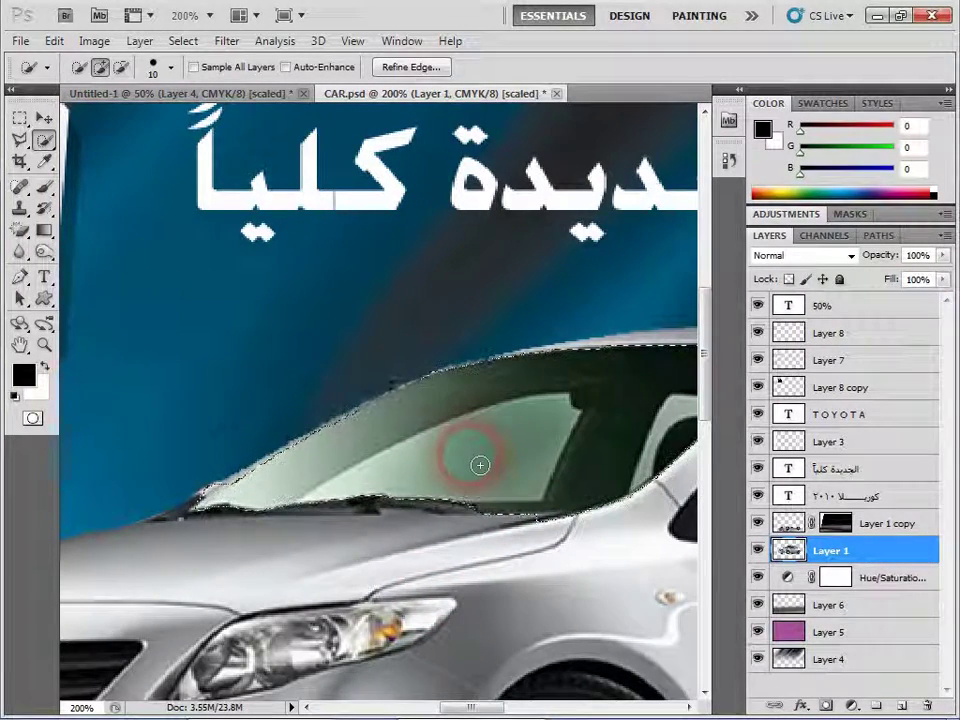
{"action": "mouse_move", "coordinate": [480, 465]}
{"action": "left_mouse_down"}
{"action": "mouse_move", "coordinate": [485, 525]}
{"action": "mouse_move", "coordinate": [542, 540]}
{"action": "mouse_move", "coordinate": [563, 534]}
{"action": "mouse_move", "coordinate": [587, 549]}
{"action": "mouse_move", "coordinate": [500, 535]}
{"action": "mouse_move", "coordinate": [448, 585]}
{"action": "mouse_move", "coordinate": [268, 525]}
{"action": "mouse_move", "coordinate": [191, 473]}
{"action": "mouse_move", "coordinate": [225, 538]}
{"action": "mouse_move", "coordinate": [236, 500]}
{"action": "left_mouse_up"}
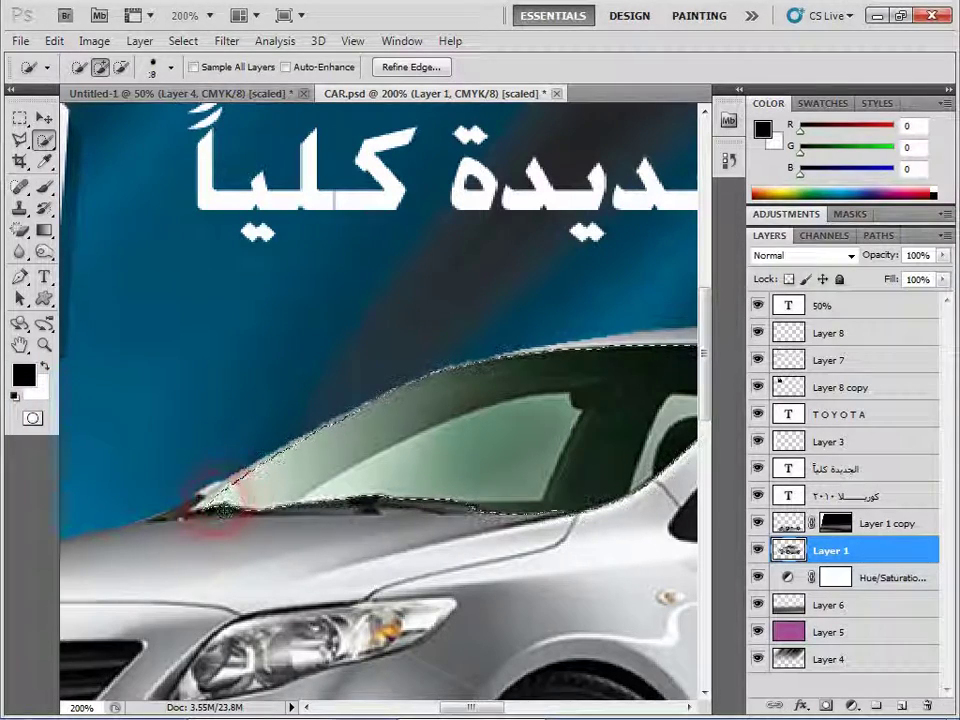
{"action": "mouse_move", "coordinate": [215, 505]}
{"action": "left_mouse_down"}
{"action": "mouse_move", "coordinate": [253, 499]}
{"action": "mouse_move", "coordinate": [249, 551]}
{"action": "mouse_move", "coordinate": [214, 521]}
{"action": "mouse_move", "coordinate": [236, 572]}
{"action": "left_mouse_up"}
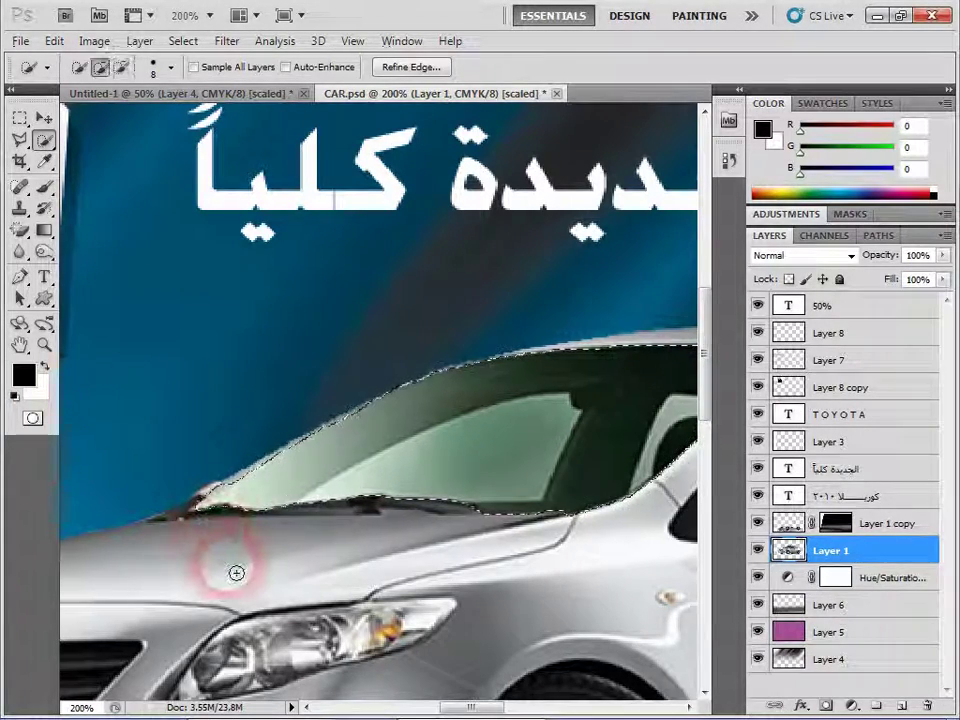
{"action": "mouse_move", "coordinate": [468, 531]}
{"action": "left_mouse_down"}
{"action": "mouse_move", "coordinate": [454, 439]}
{"action": "mouse_move", "coordinate": [530, 509]}
{"action": "left_mouse_up"}
{"action": "key", "text": "ctrl+minus"}
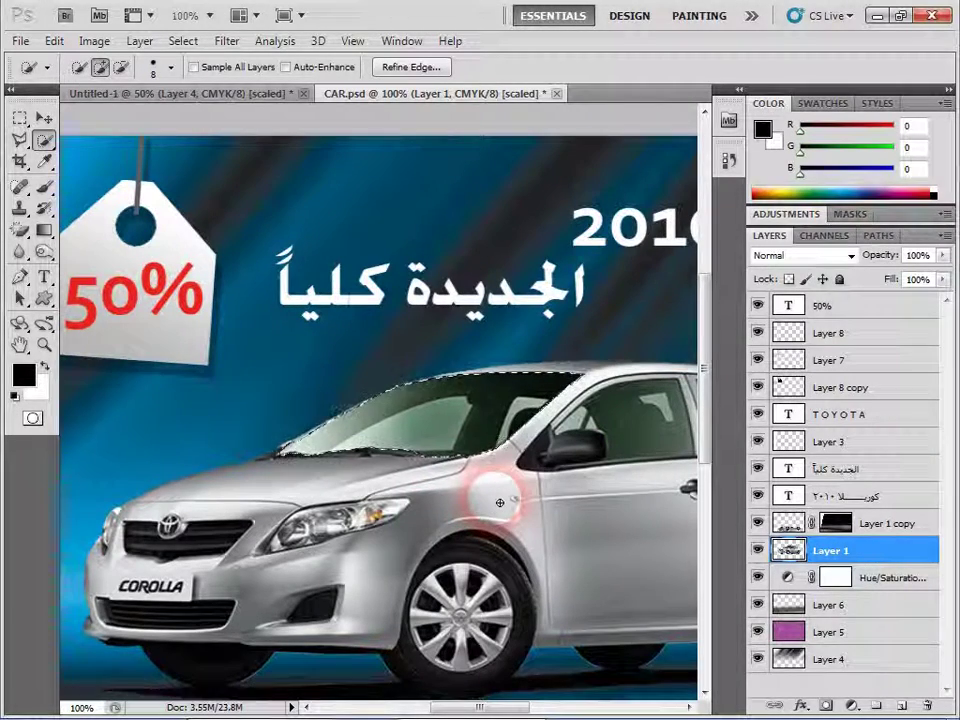
Fill the windshield selection with a light-to-blue gradient, then redo it as a darker fade
{"action": "left_click", "coordinate": [44, 230]}
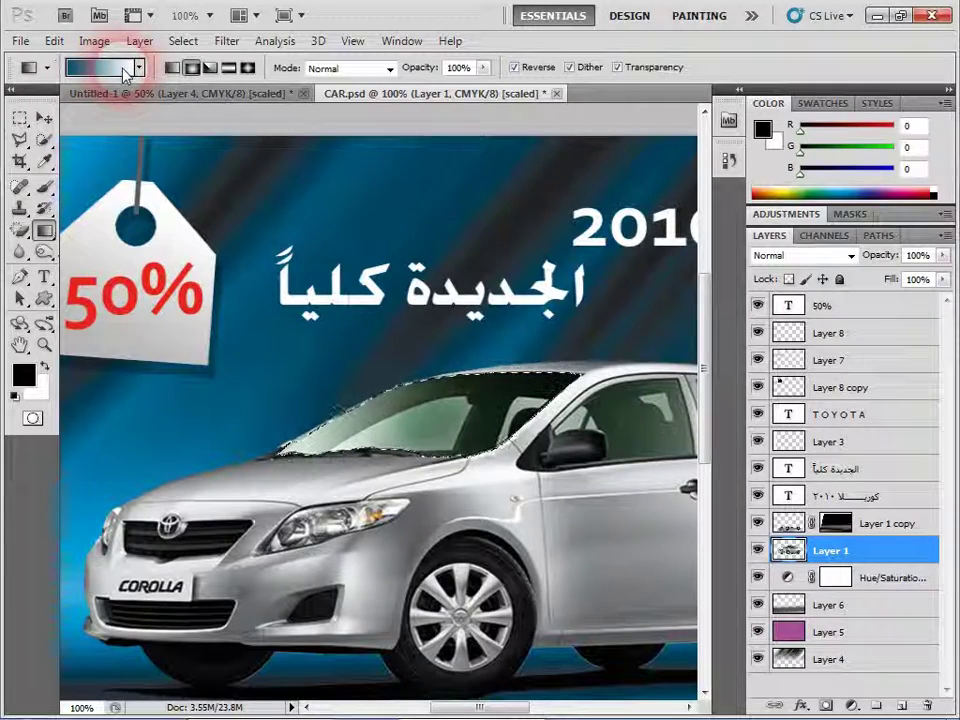
{"action": "left_click", "coordinate": [333, 473]}
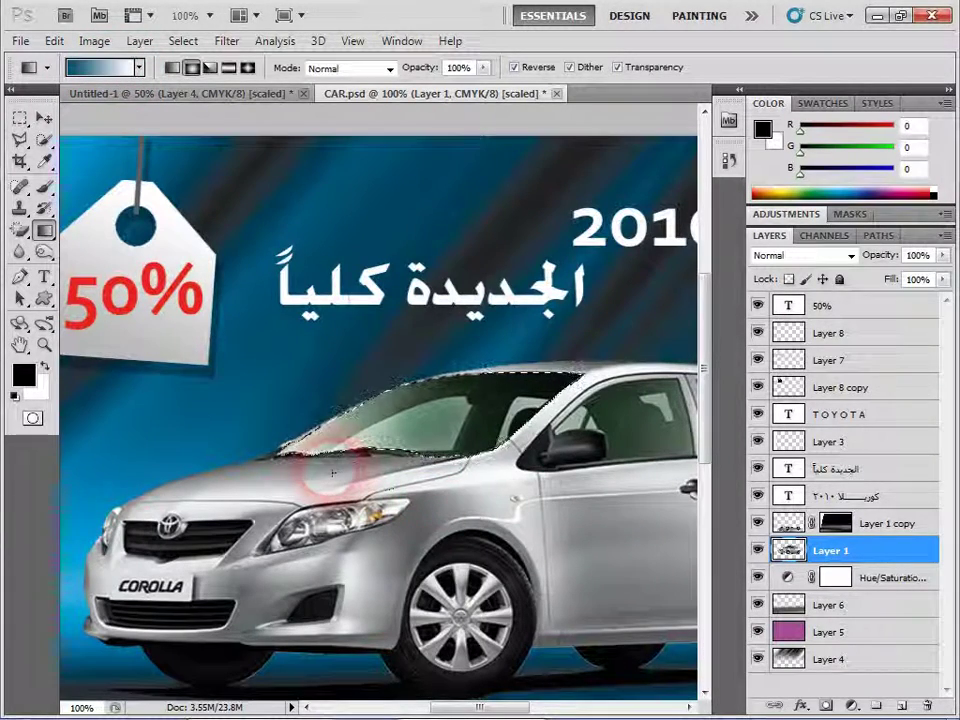
{"action": "left_click_drag", "start_coordinate": [327, 475], "coordinate": [447, 558]}
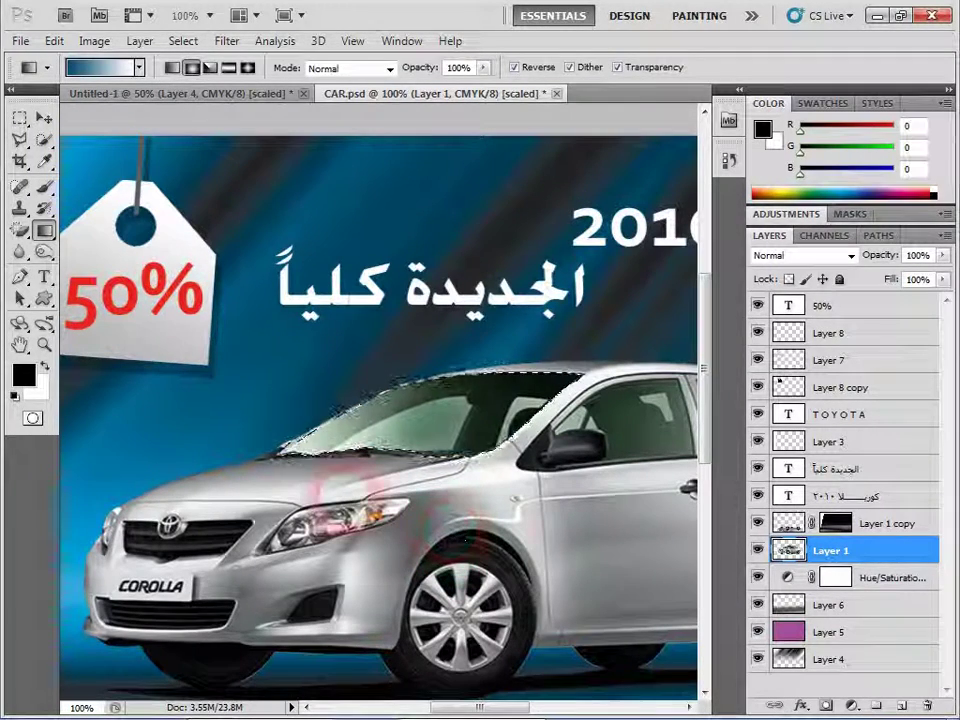
{"action": "left_click_drag", "start_coordinate": [338, 462], "coordinate": [376, 482]}
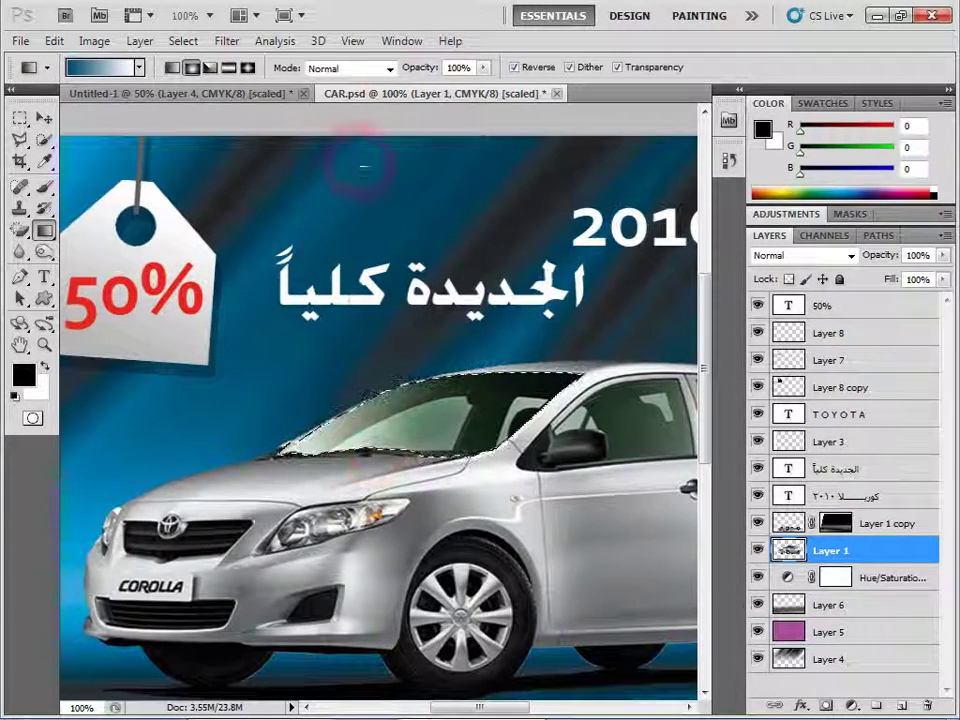
Turn off Reverse, redraw the windshield gradient, then undo that fill
{"action": "left_click", "coordinate": [514, 67]}
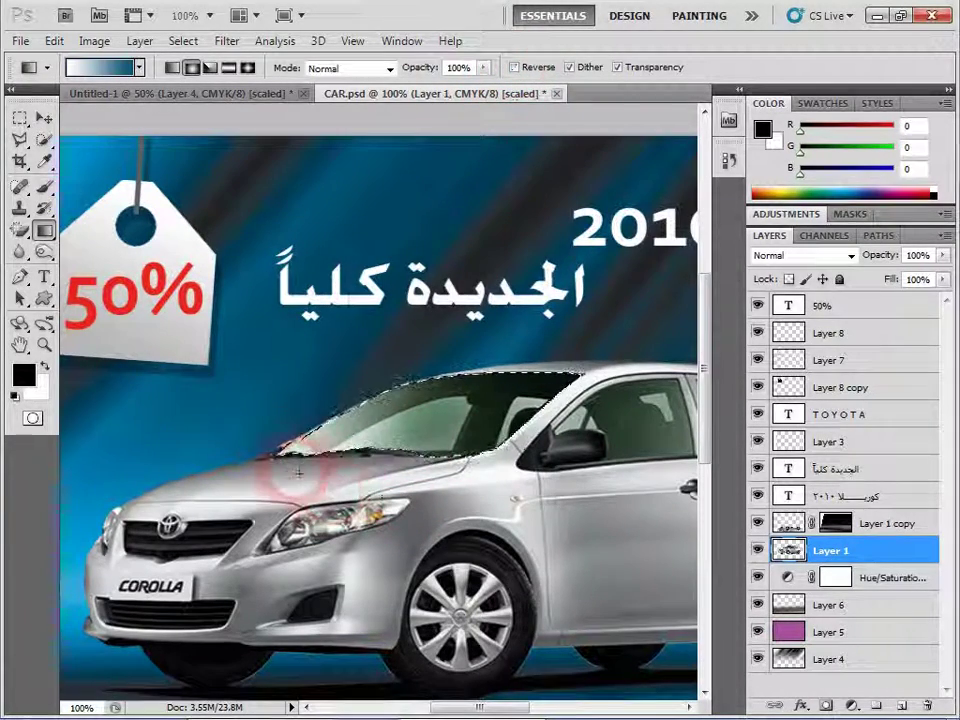
{"action": "left_click_drag", "start_coordinate": [298, 472], "coordinate": [519, 525]}
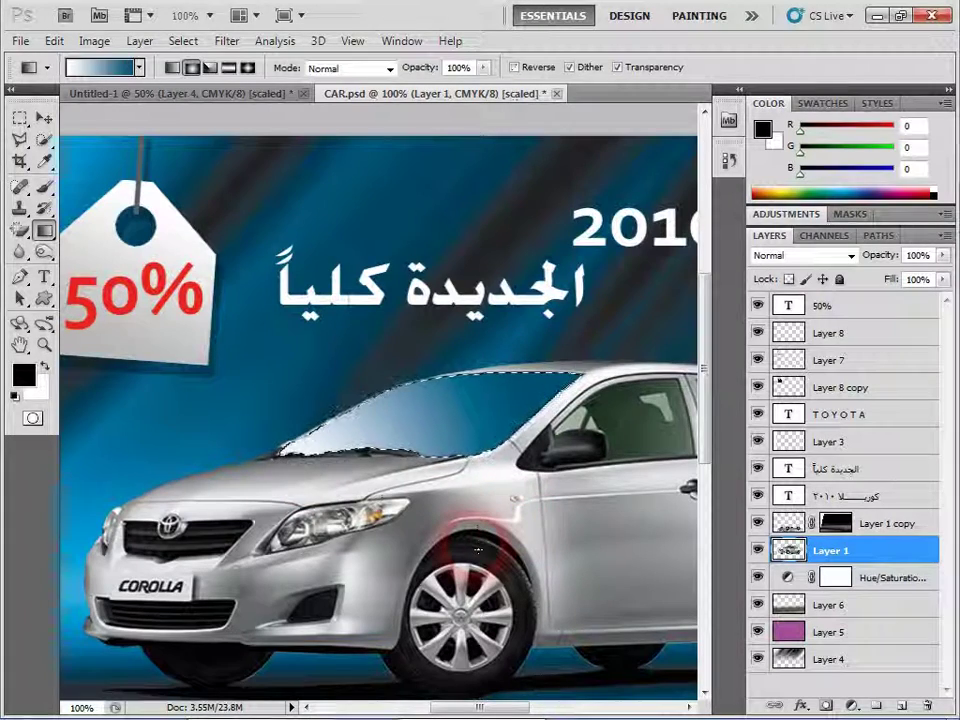
{"action": "key", "text": "ctrl+z"}
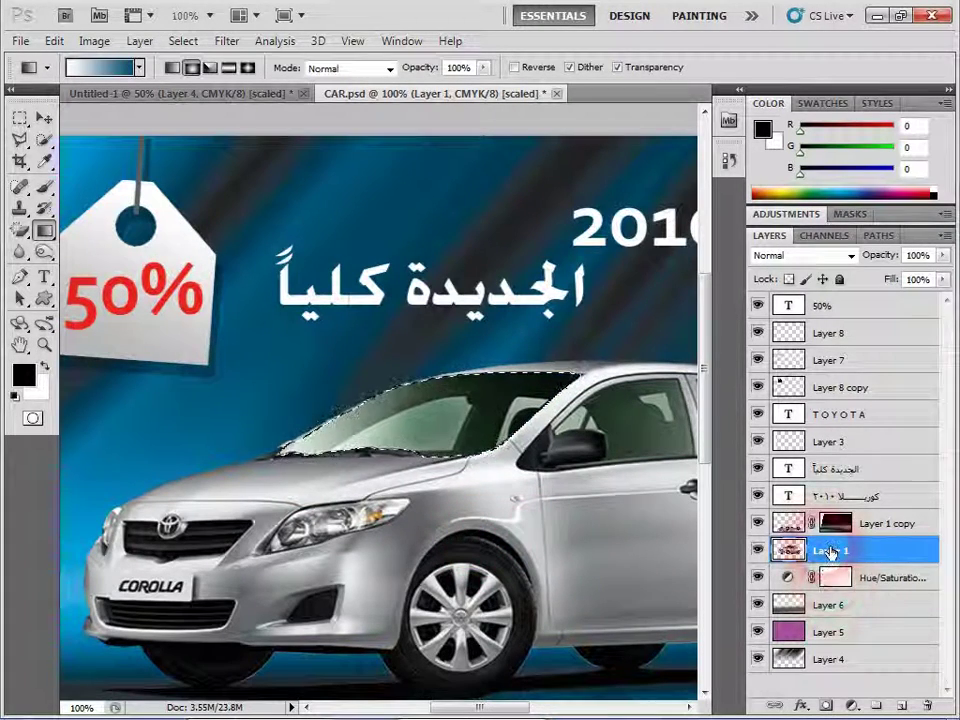
{"action": "left_click_drag", "start_coordinate": [831, 551], "coordinate": [902, 706]}
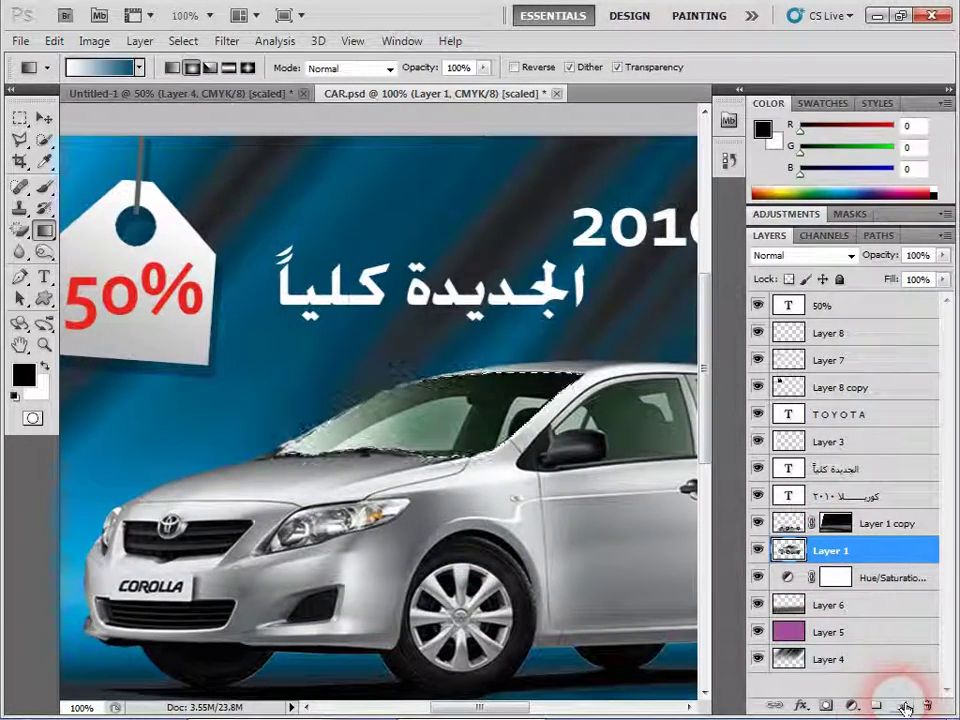
Draw a diagonal white-to-blue gradient across the windshield, deselect, and nudge Layer 9 up-left
{"action": "left_click_drag", "start_coordinate": [905, 708], "coordinate": [118, 95]}
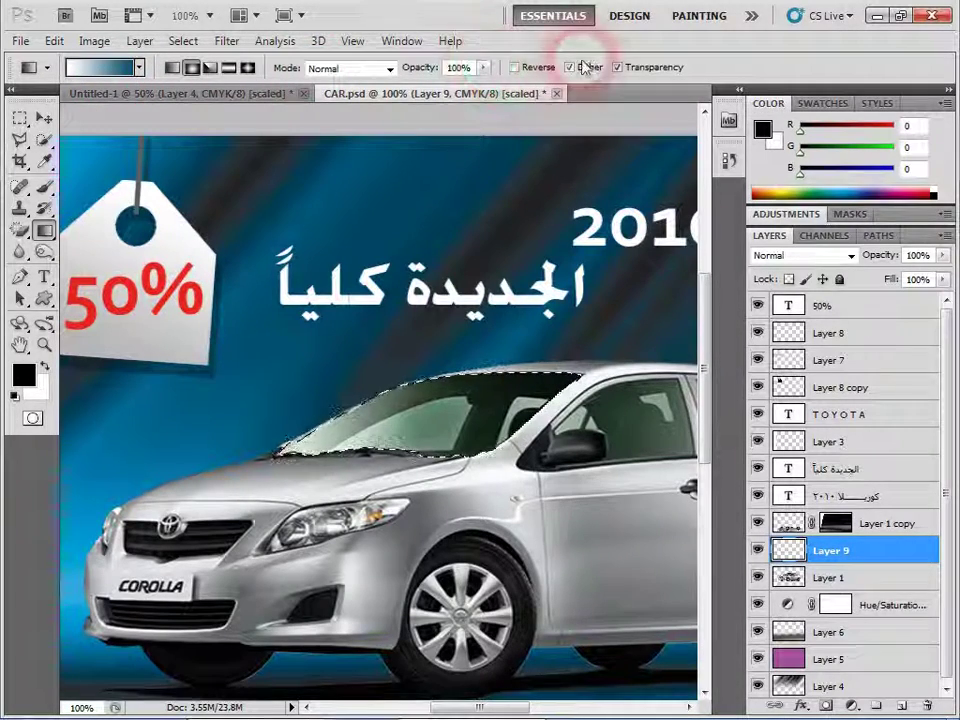
{"action": "left_click_drag", "start_coordinate": [118, 95], "coordinate": [540, 97]}
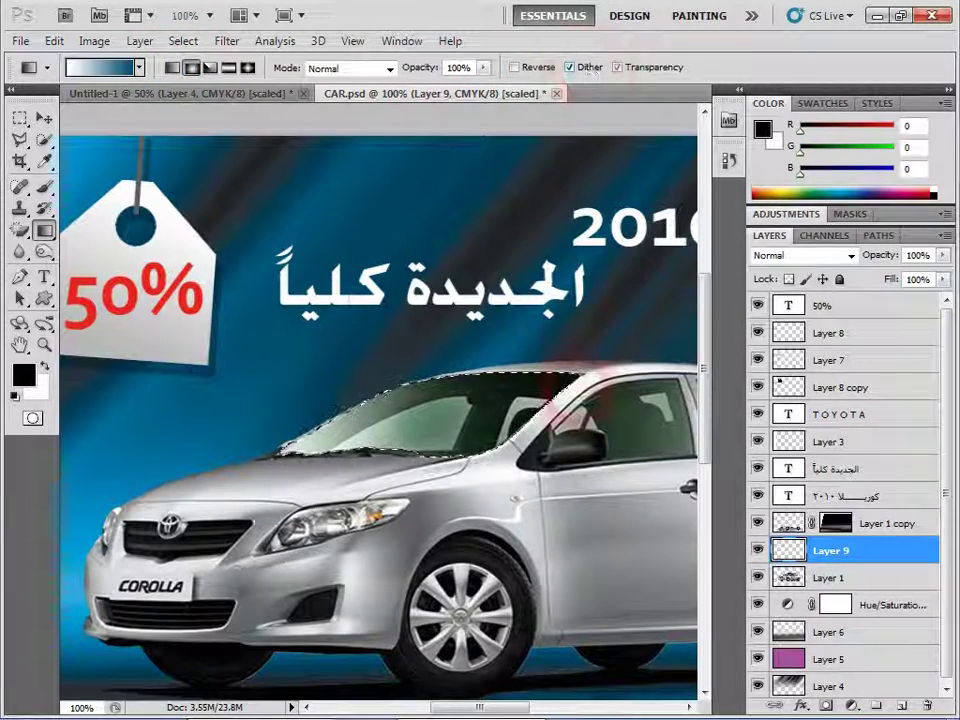
{"action": "left_click_drag", "start_coordinate": [480, 402], "coordinate": [497, 399]}
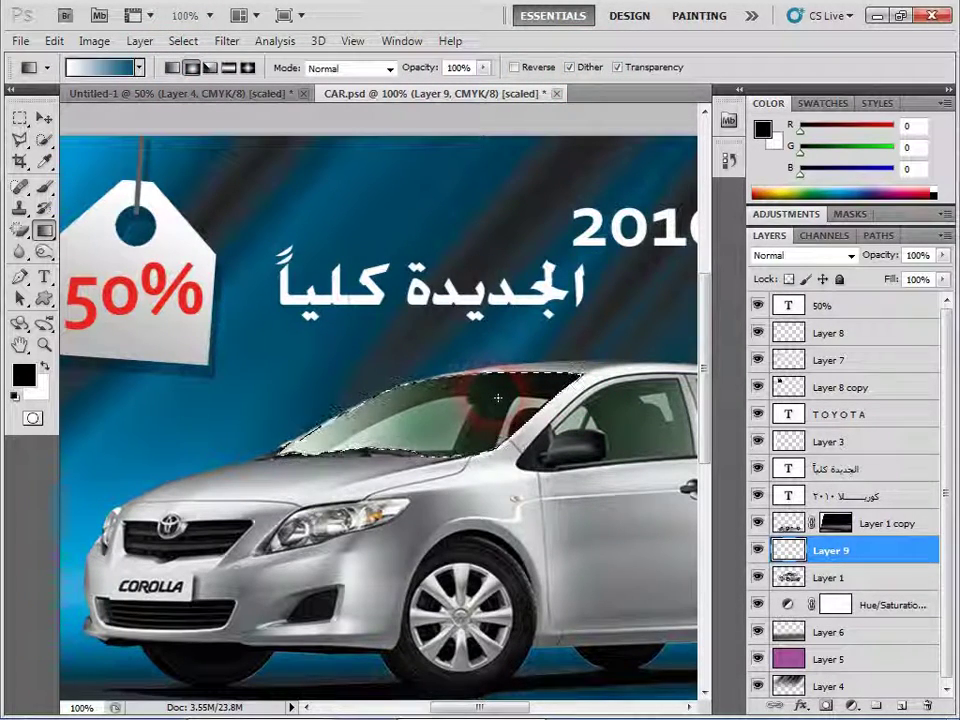
{"action": "mouse_move", "coordinate": [240, 420]}
{"action": "left_mouse_down"}
{"action": "mouse_move", "coordinate": [485, 384]}
{"action": "mouse_move", "coordinate": [503, 493]}
{"action": "left_mouse_up"}
{"action": "key", "text": "ctrl+d"}
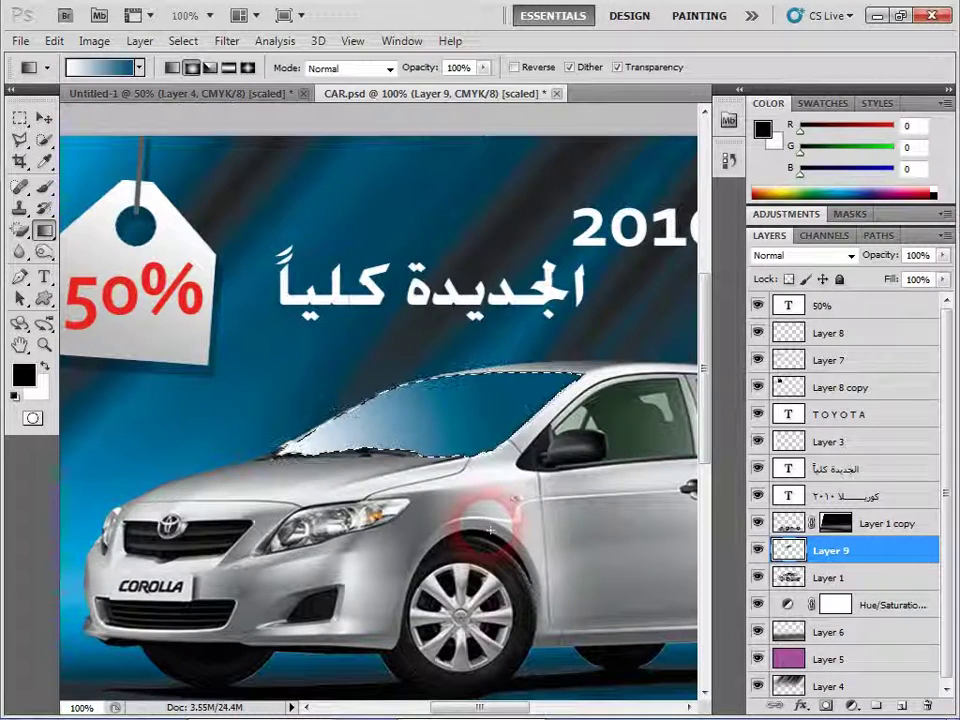
{"action": "left_click", "coordinate": [43, 117]}
{"action": "mouse_move", "coordinate": [455, 428]}
{"action": "left_mouse_down"}
{"action": "mouse_move", "coordinate": [345, 399]}
{"action": "mouse_move", "coordinate": [339, 470]}
{"action": "left_mouse_up"}
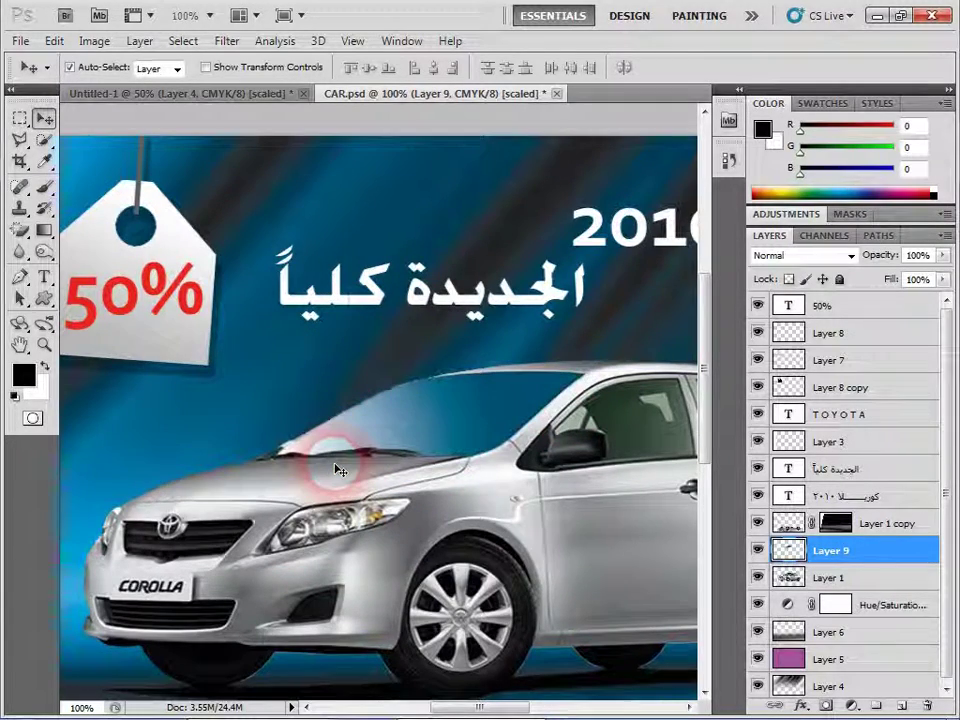
Try Pin Light on the windshield gradient layer and raise its opacity to 100%
{"action": "key", "text": "ctrl+plus"}
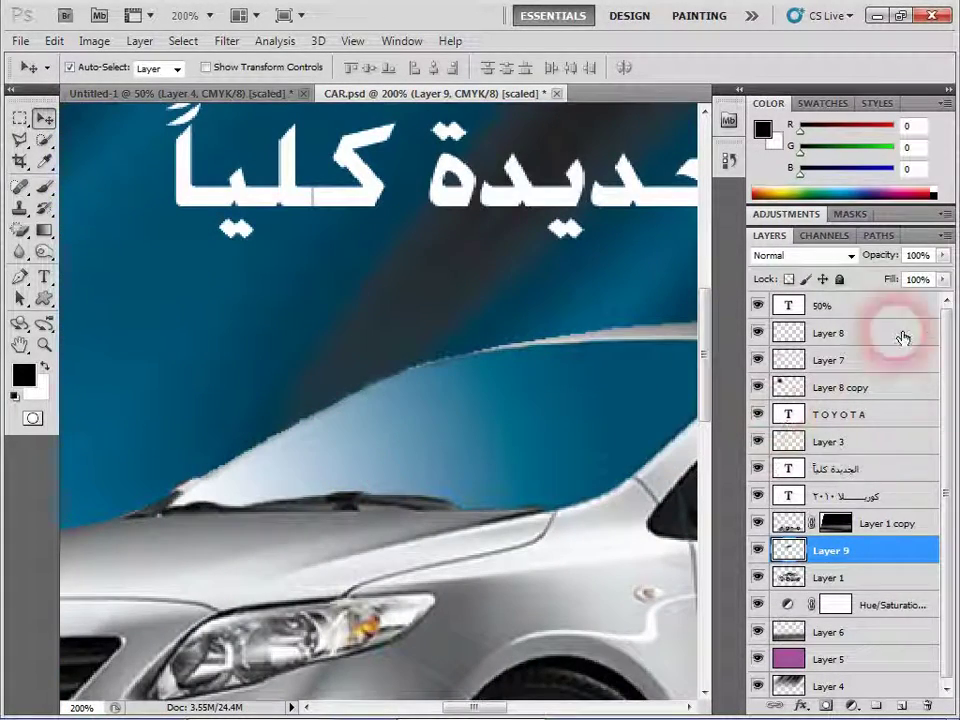
{"action": "left_click_drag", "start_coordinate": [896, 260], "coordinate": [840, 256]}
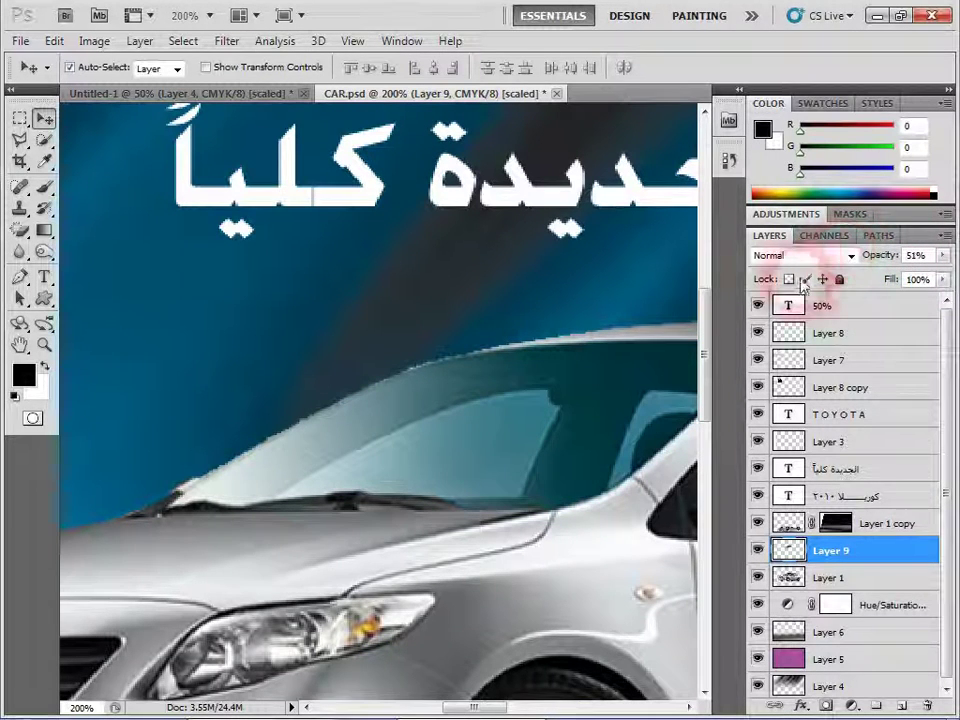
{"action": "left_click", "coordinate": [800, 255]}
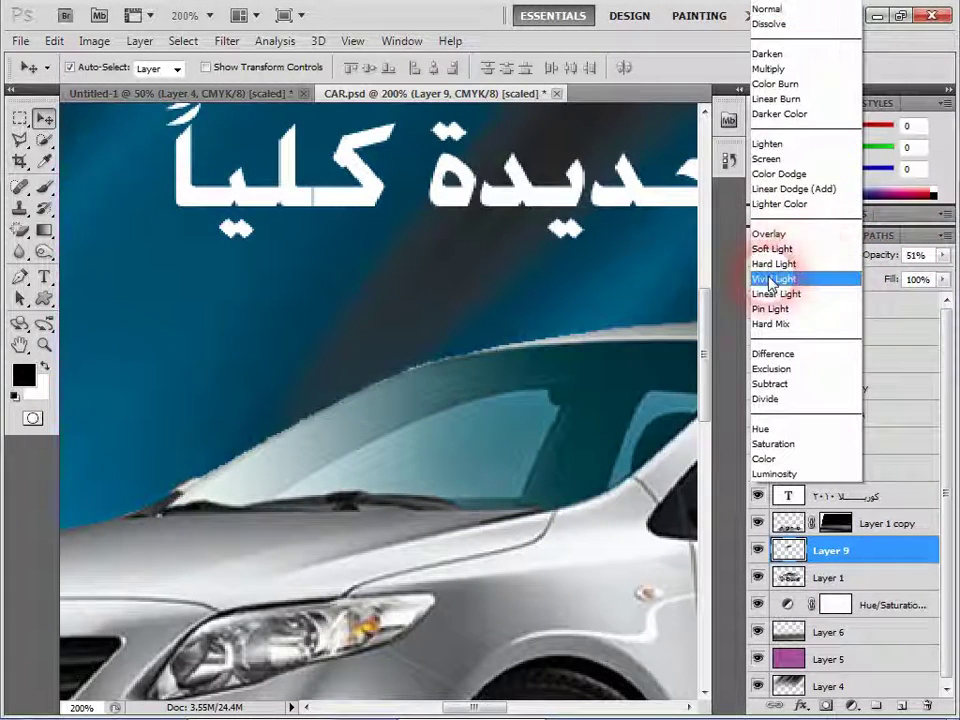
{"action": "left_click", "coordinate": [782, 309]}
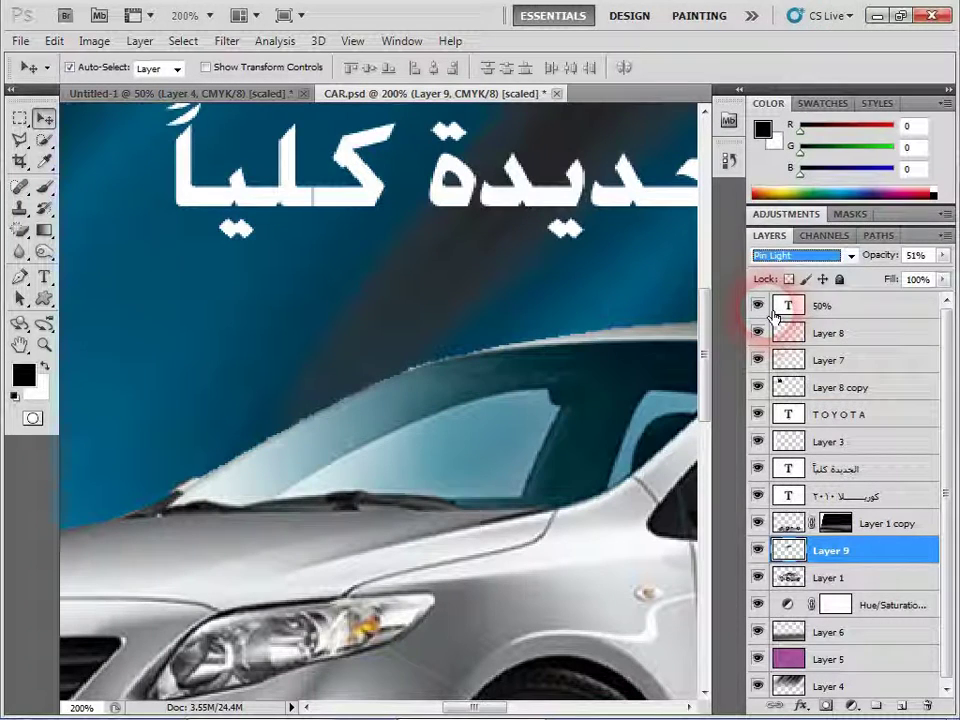
{"action": "left_click", "coordinate": [797, 257]}
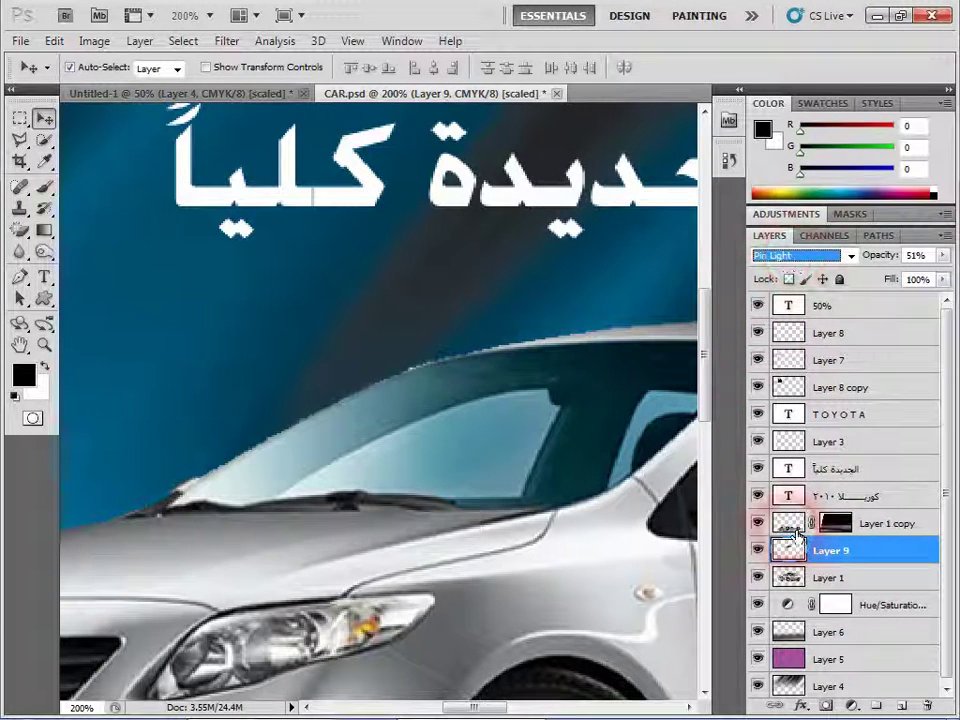
{"action": "left_click", "coordinate": [943, 256]}
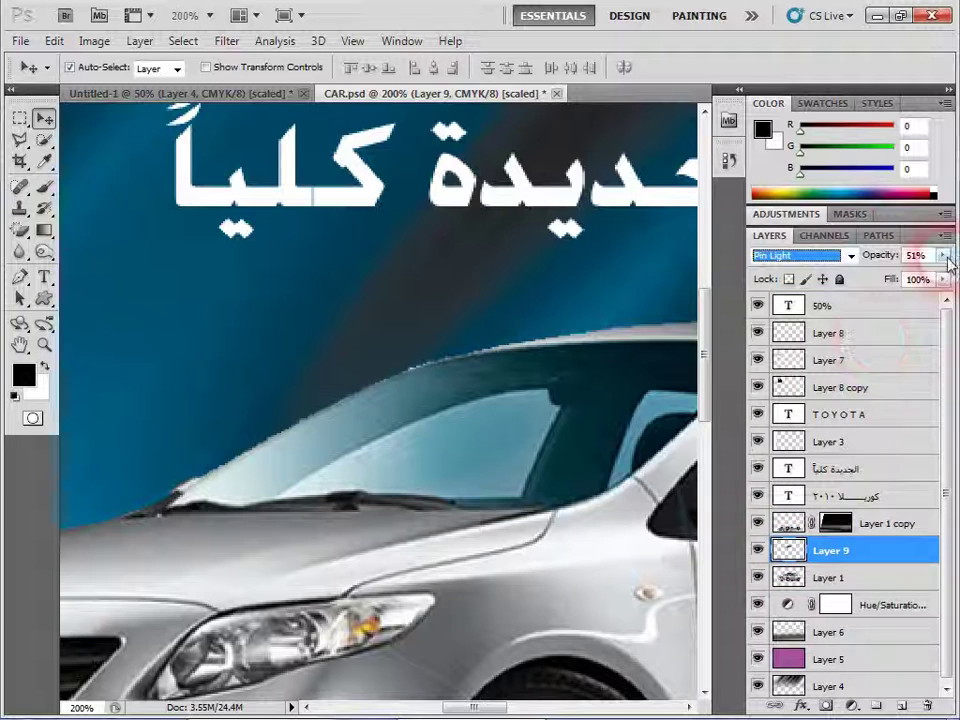
{"action": "left_click_drag", "start_coordinate": [905, 279], "coordinate": [945, 282]}
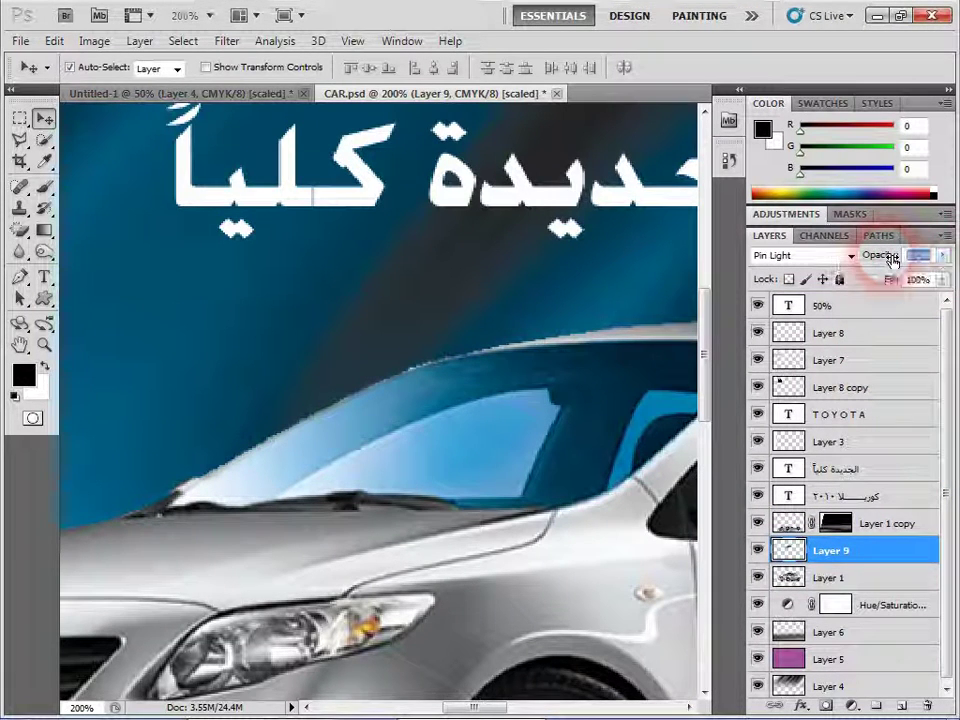
Reset Layer 9 to Normal, try Lighten, and zoom out to the whole ad
{"action": "left_click", "coordinate": [850, 256]}
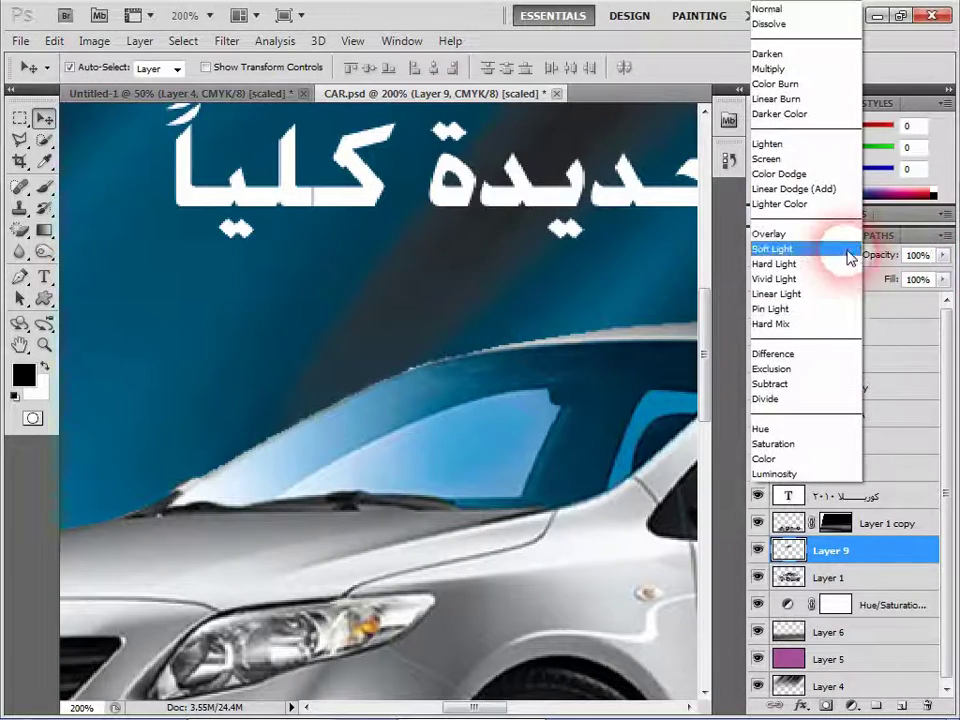
{"action": "left_click", "coordinate": [768, 9]}
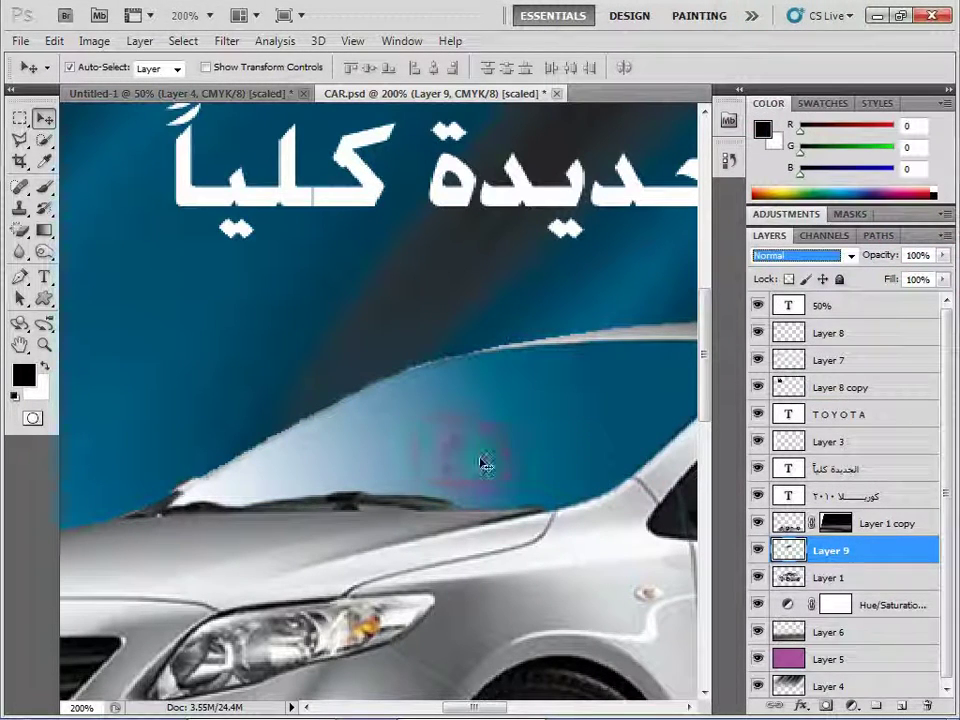
{"action": "left_click", "coordinate": [849, 256]}
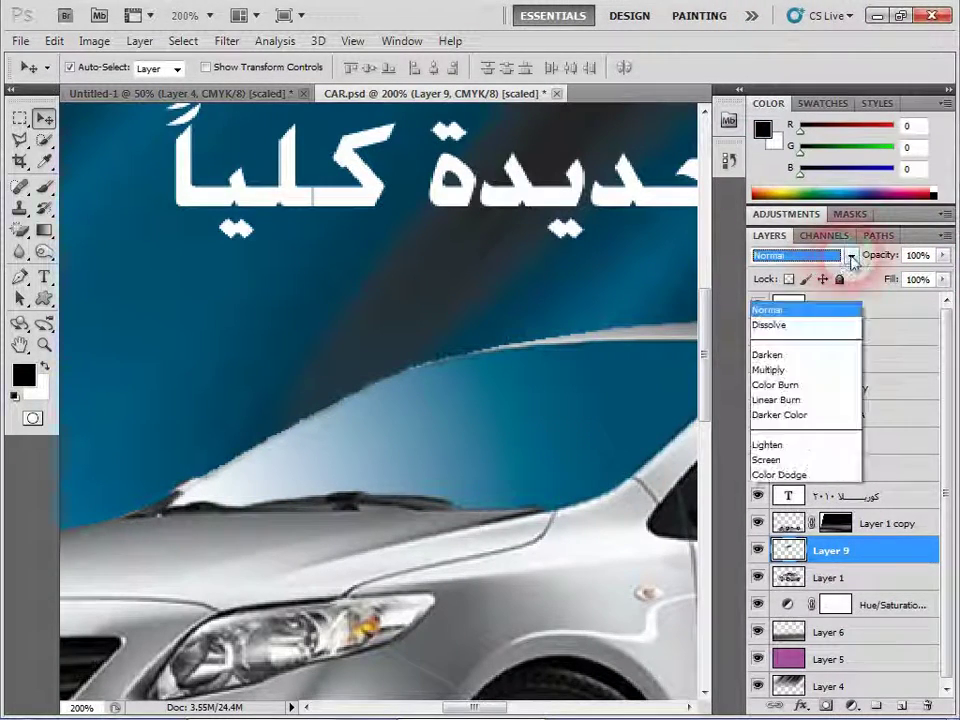
{"action": "left_click", "coordinate": [757, 146]}
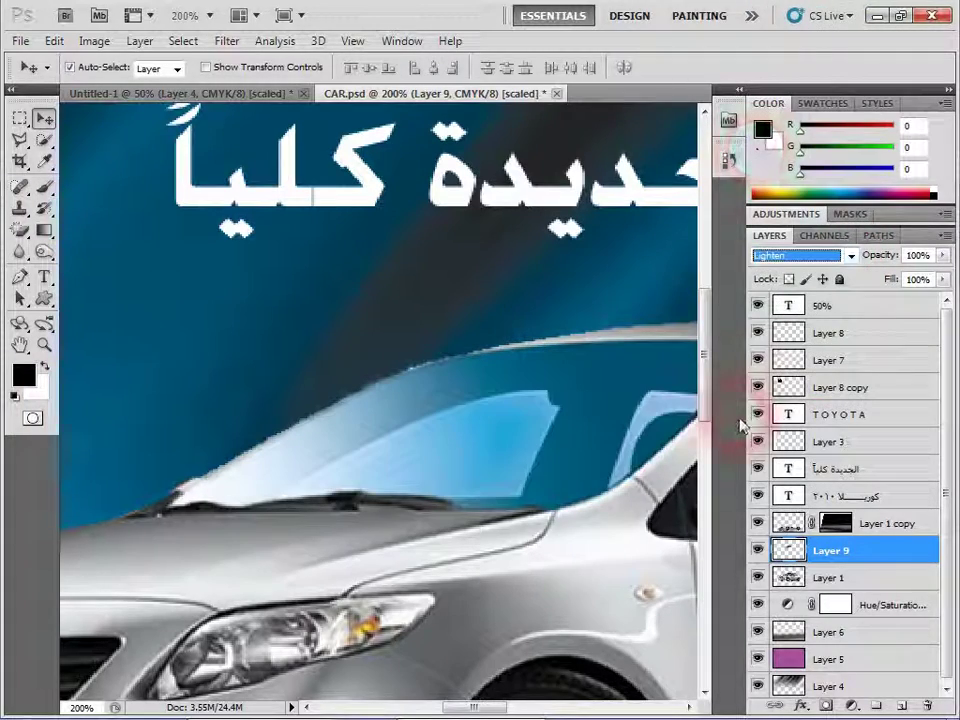
{"action": "key", "text": "ctrl+minus"}
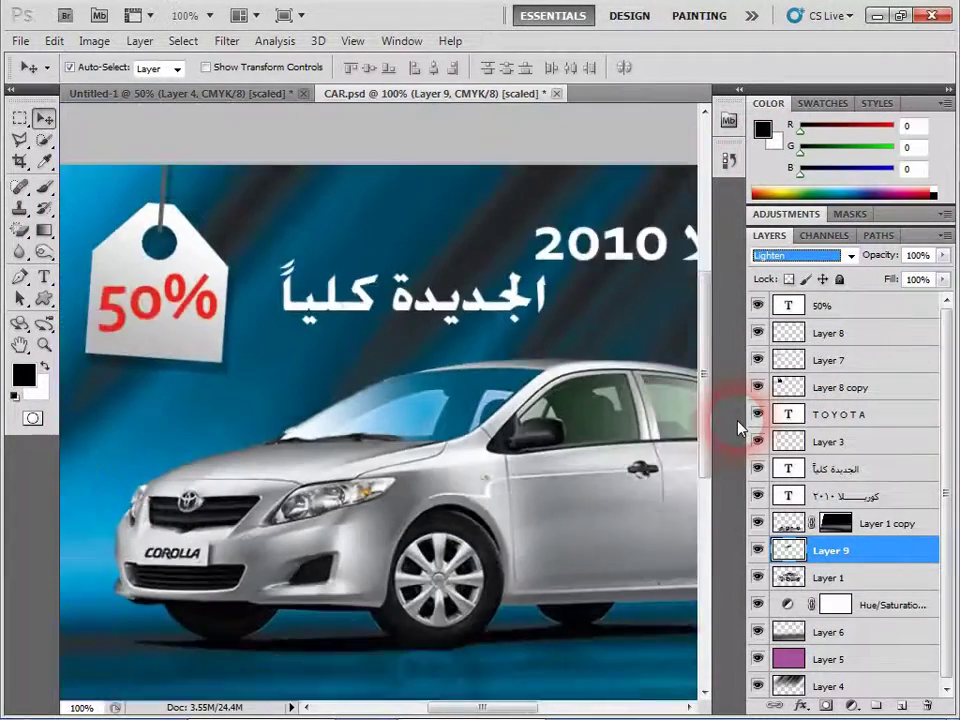
{"action": "key", "text": "ctrl+minus"}
{"action": "left_click", "coordinate": [440, 434]}
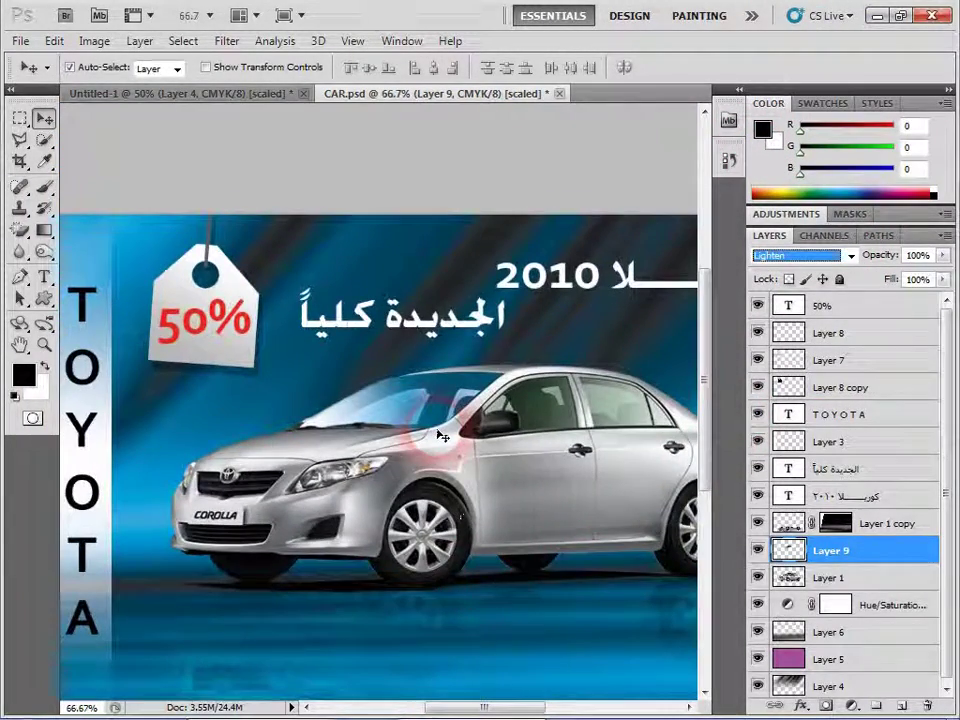
Try Darken, Difference, Hard Light, Vivid Light and Darker Color blend modes on Layer 9
{"action": "left_click", "coordinate": [851, 256]}
{"action": "left_click", "coordinate": [785, 47]}
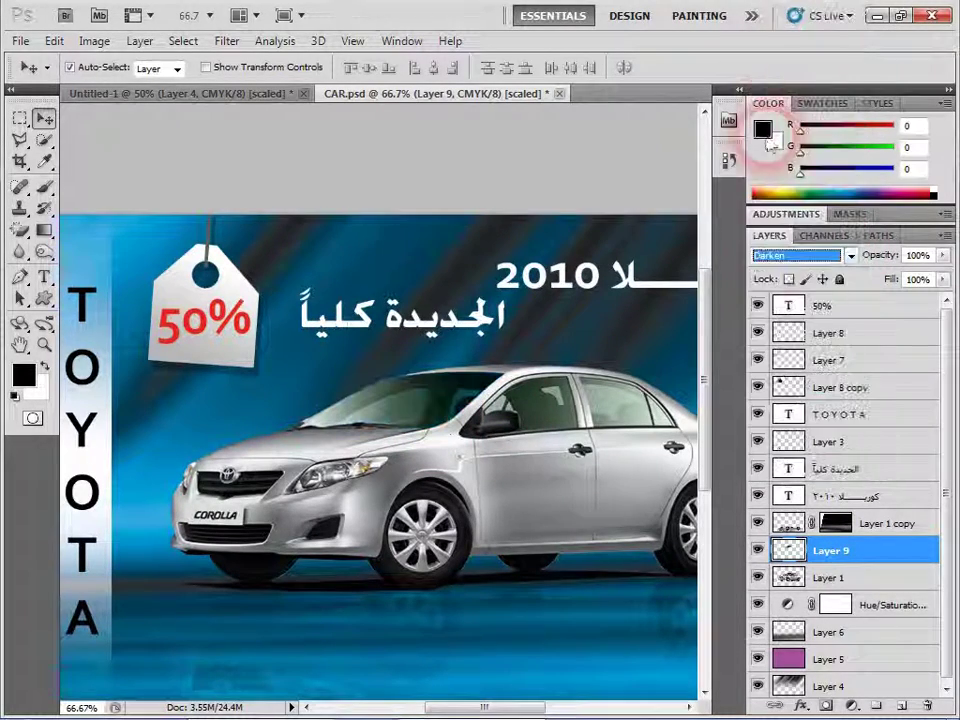
{"action": "left_click", "coordinate": [851, 256]}
{"action": "left_click", "coordinate": [804, 358]}
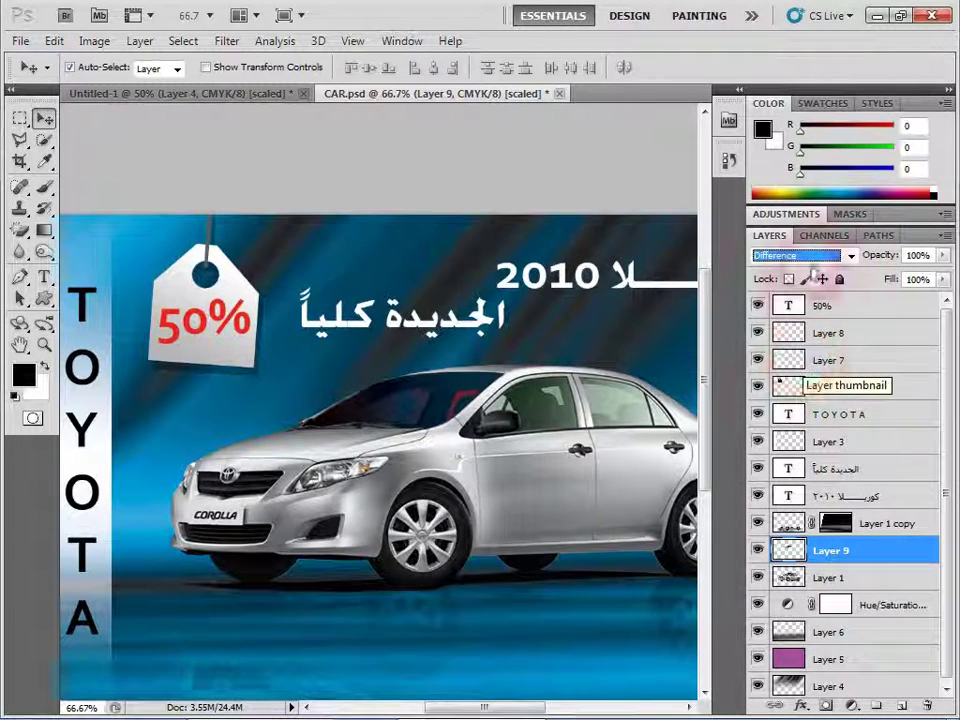
{"action": "left_click", "coordinate": [846, 255]}
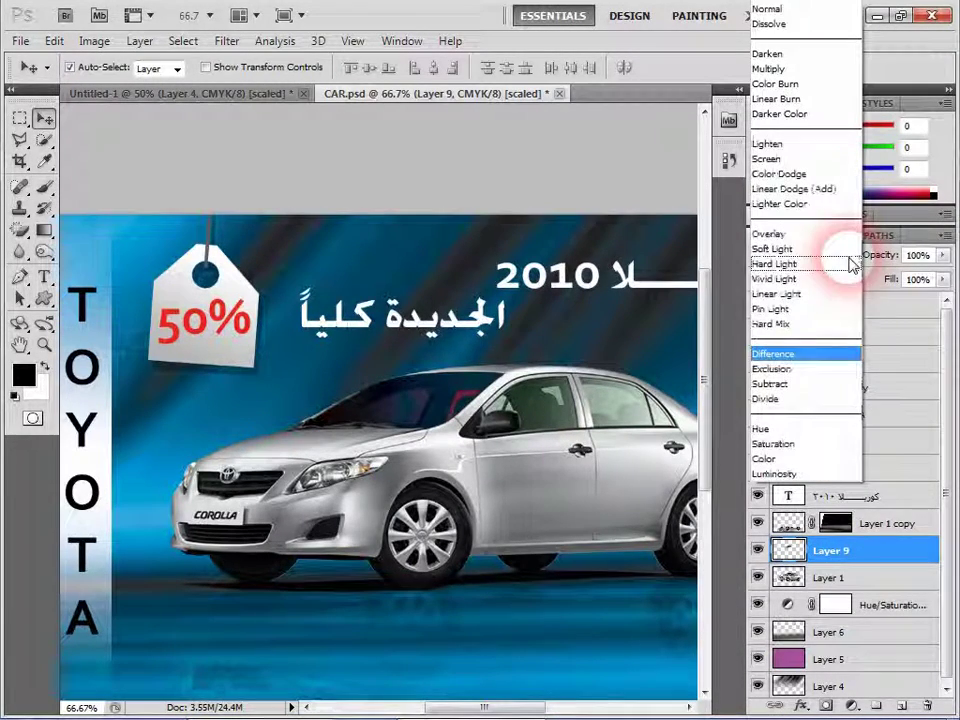
{"action": "left_click", "coordinate": [790, 264]}
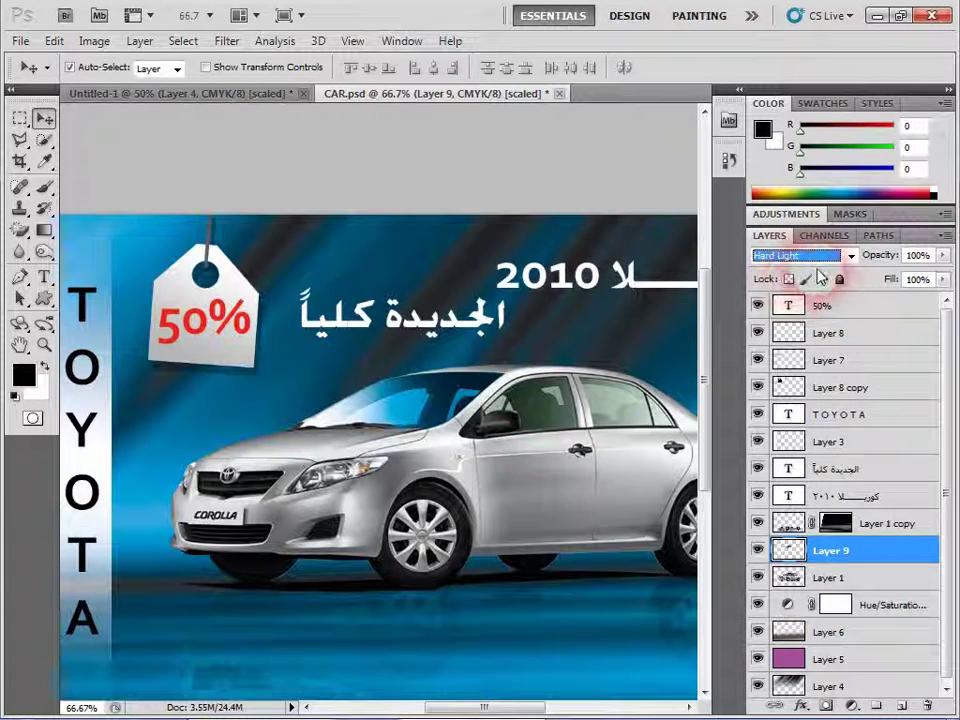
{"action": "left_click", "coordinate": [846, 256]}
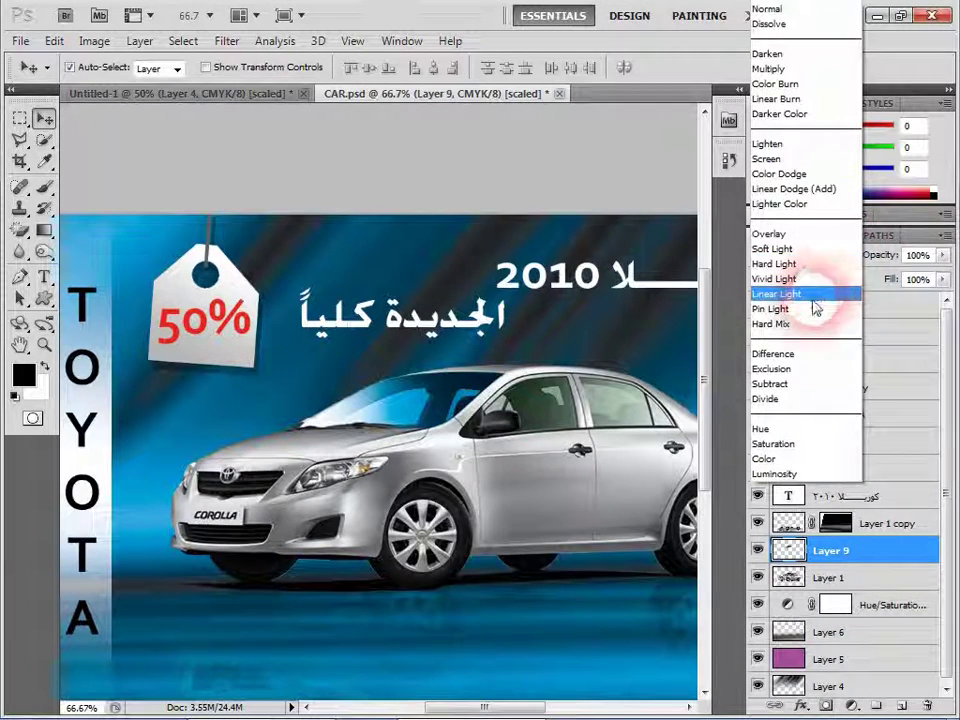
{"action": "left_click", "coordinate": [815, 279]}
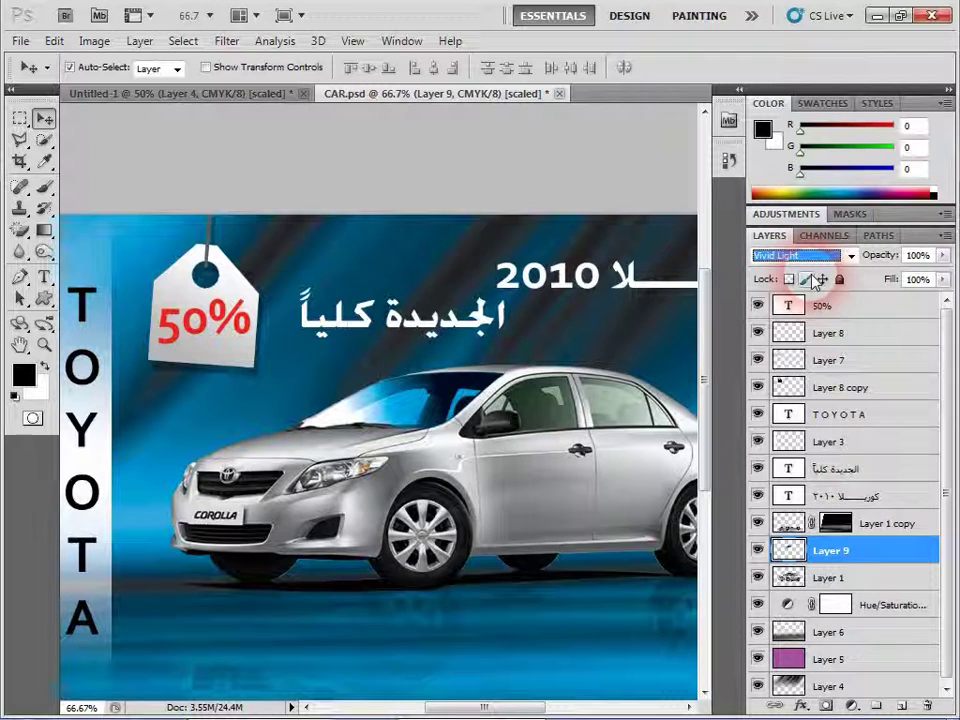
{"action": "left_click", "coordinate": [795, 255]}
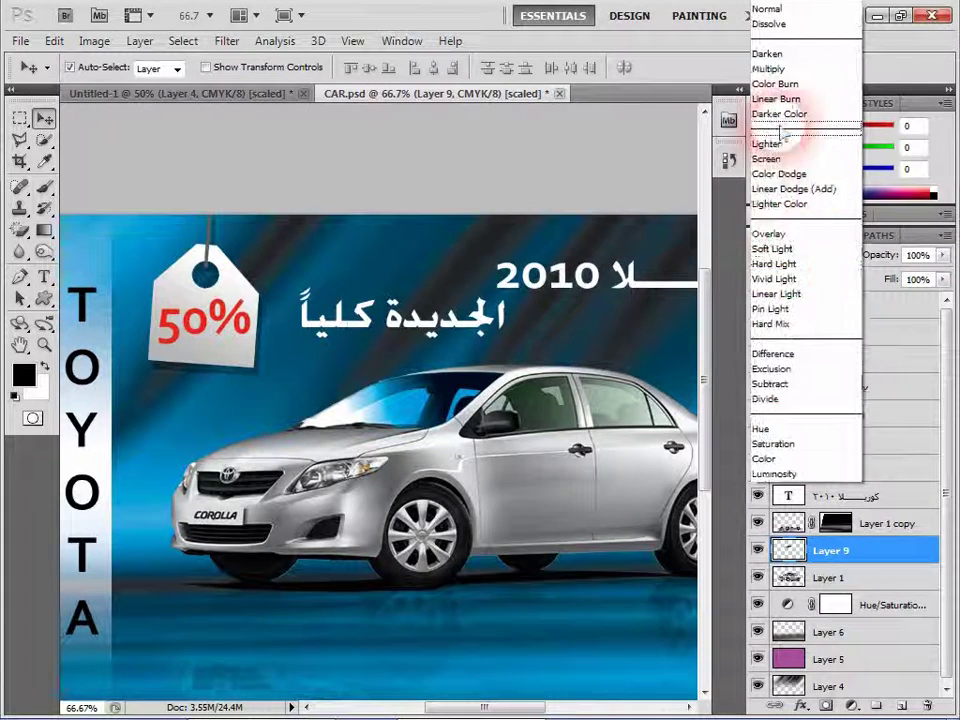
{"action": "left_click", "coordinate": [790, 128]}
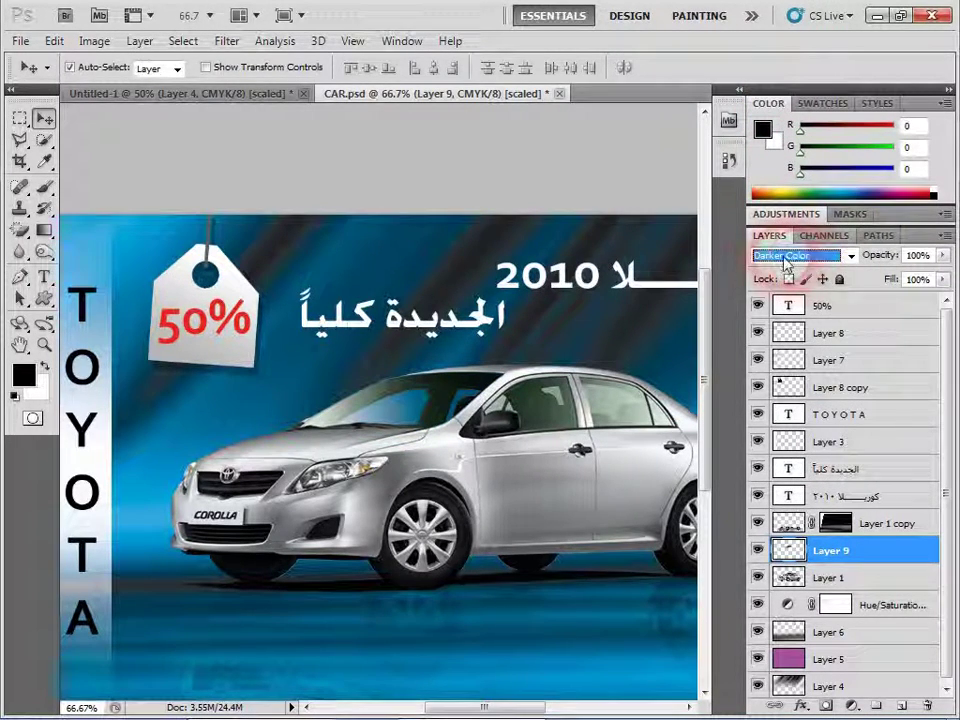
Cycle Layer 9's blend modes with arrow keys, previewing Soft Light, Exclusion, Saturation, Hue and others
{"action": "key", "text": "Down"}
{"action": "key", "text": "Down"}
{"action": "key", "text": "Down"}
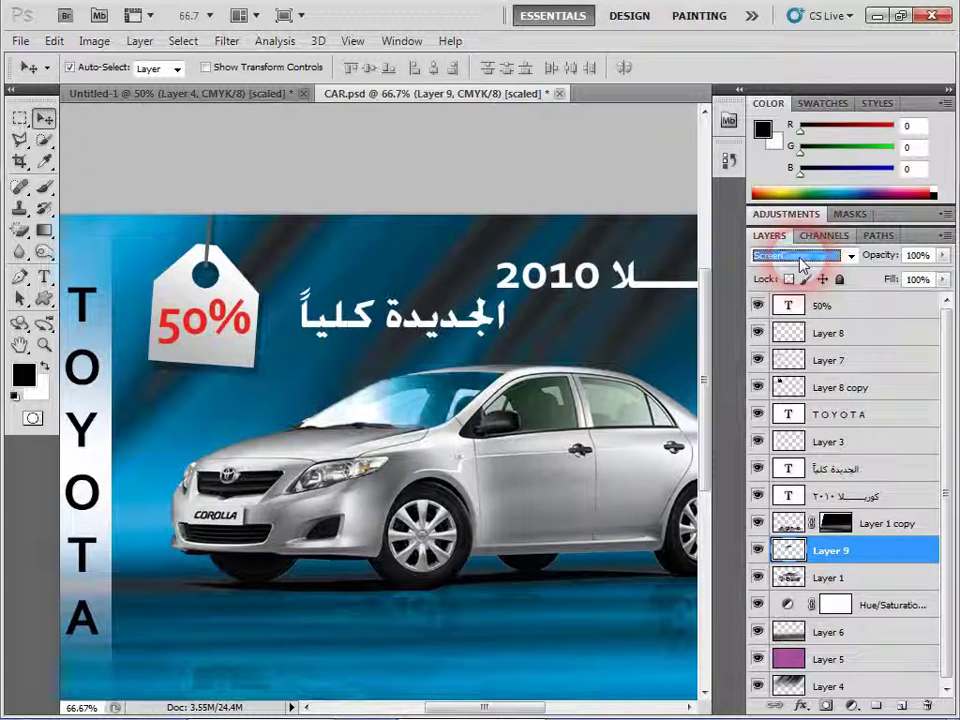
{"action": "key", "text": "Down"}
{"action": "key", "text": "Down"}
{"action": "key", "text": "Down"}
{"action": "key", "text": "Down"}
{"action": "key", "text": "Down"}
{"action": "key", "text": "Down"}
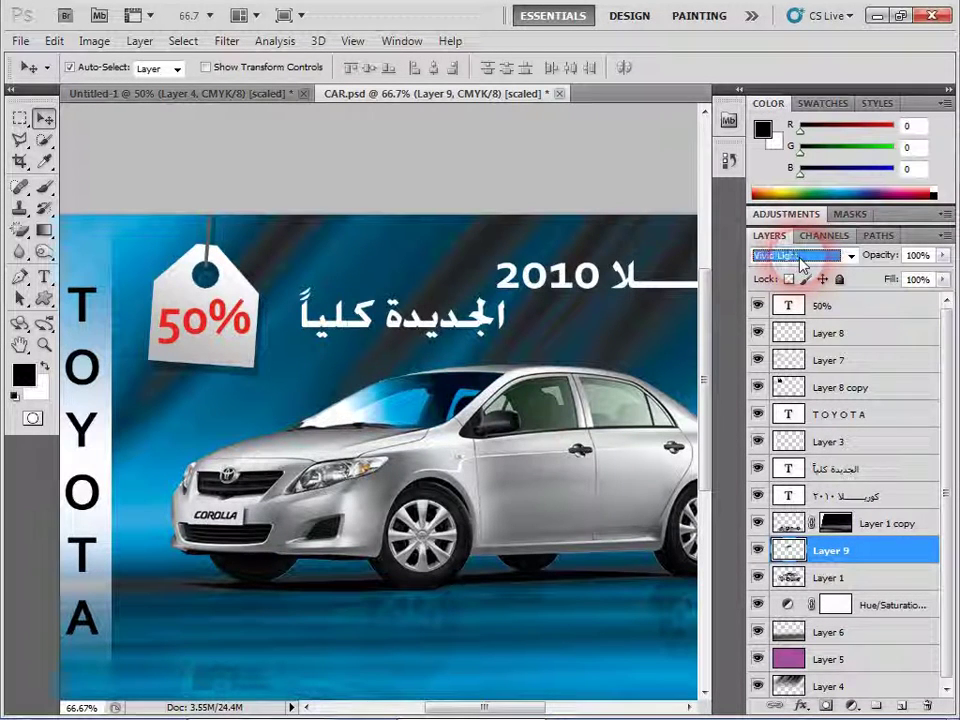
{"action": "key", "text": "Down"}
{"action": "key", "text": "Down"}
{"action": "key", "text": "Down"}
{"action": "key", "text": "Down"}
{"action": "key", "text": "Down"}
{"action": "key", "text": "Down"}
{"action": "key", "text": "Down"}
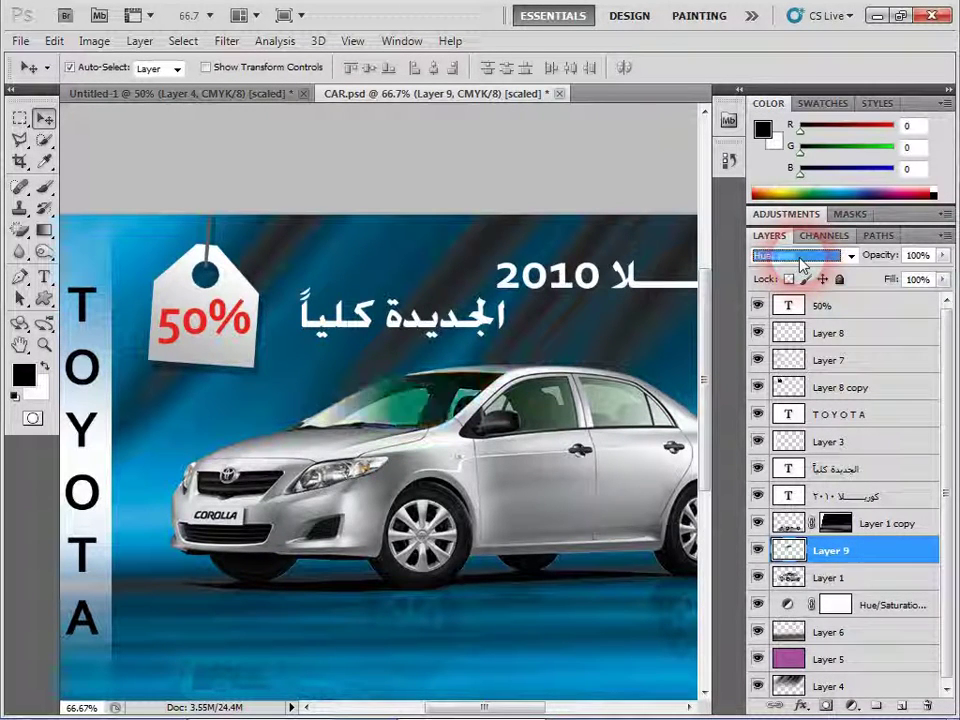
{"action": "key", "text": "Down"}
{"action": "key", "text": "Down"}
{"action": "key", "text": "Down"}
{"action": "key", "text": "Down"}
{"action": "key", "text": "Up"}
{"action": "key", "text": "Up"}
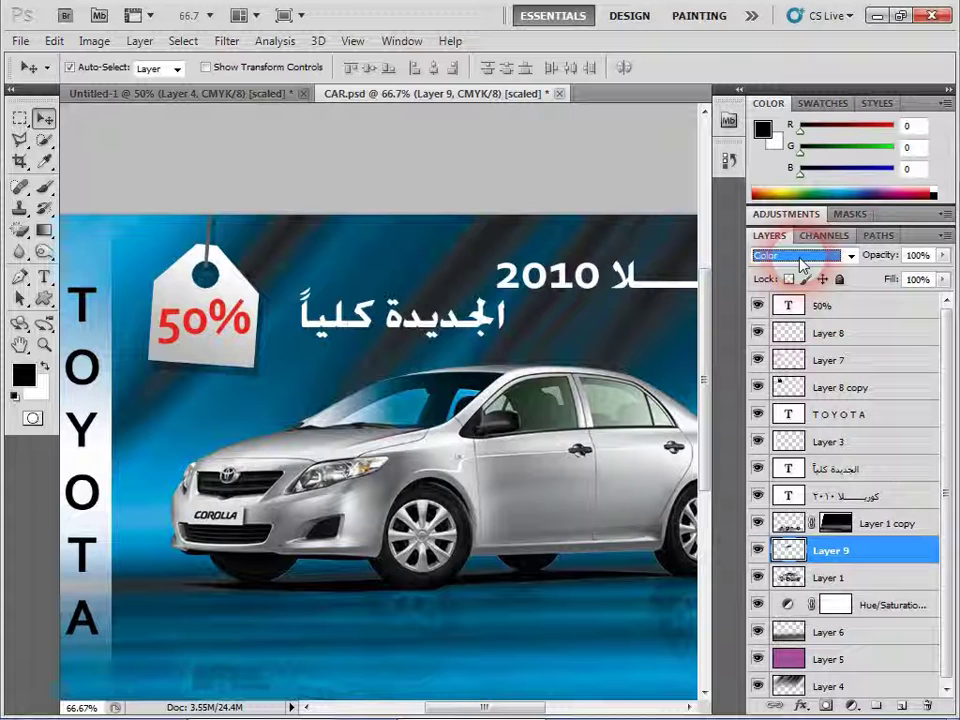
{"action": "key", "text": "Up"}
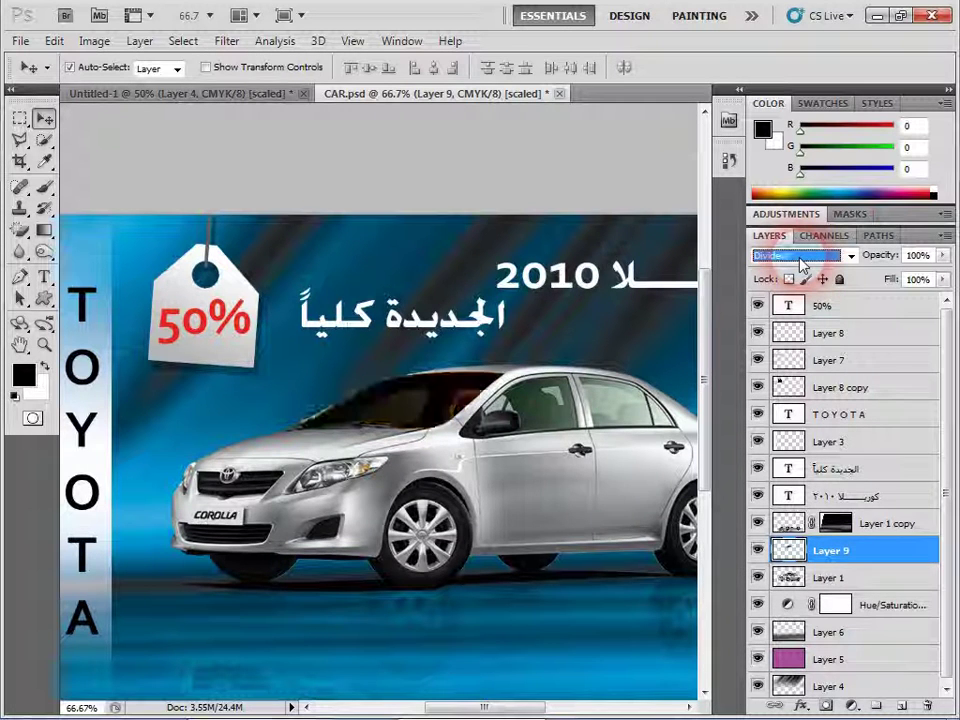
{"action": "key", "text": "Up"}
{"action": "key", "text": "Up"}
{"action": "key", "text": "Up"}
{"action": "key", "text": "Up"}
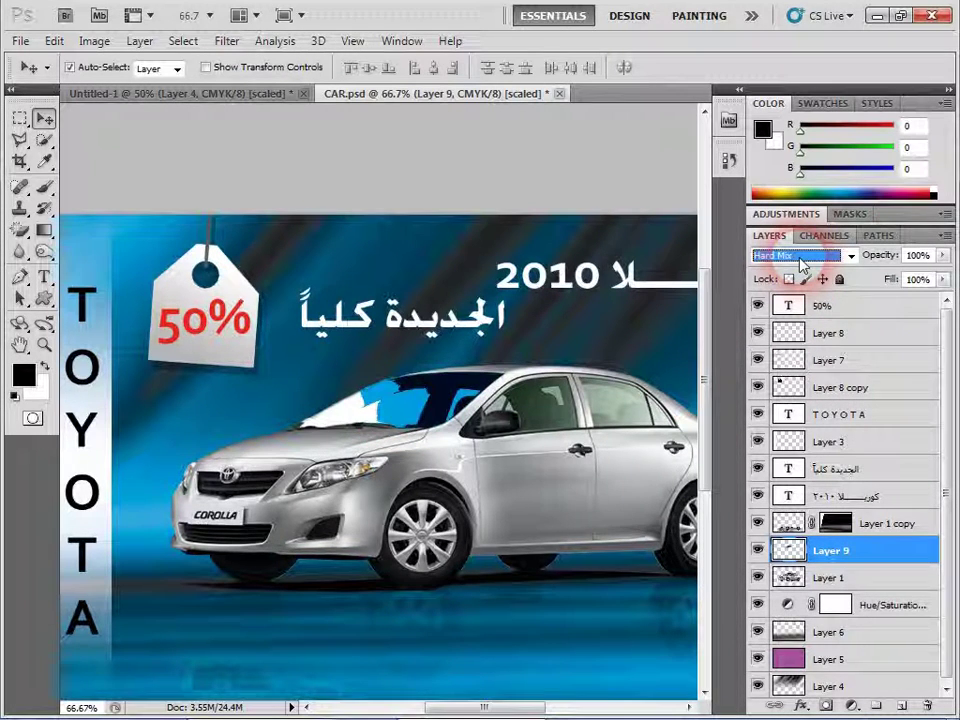
{"action": "key", "text": "Up"}
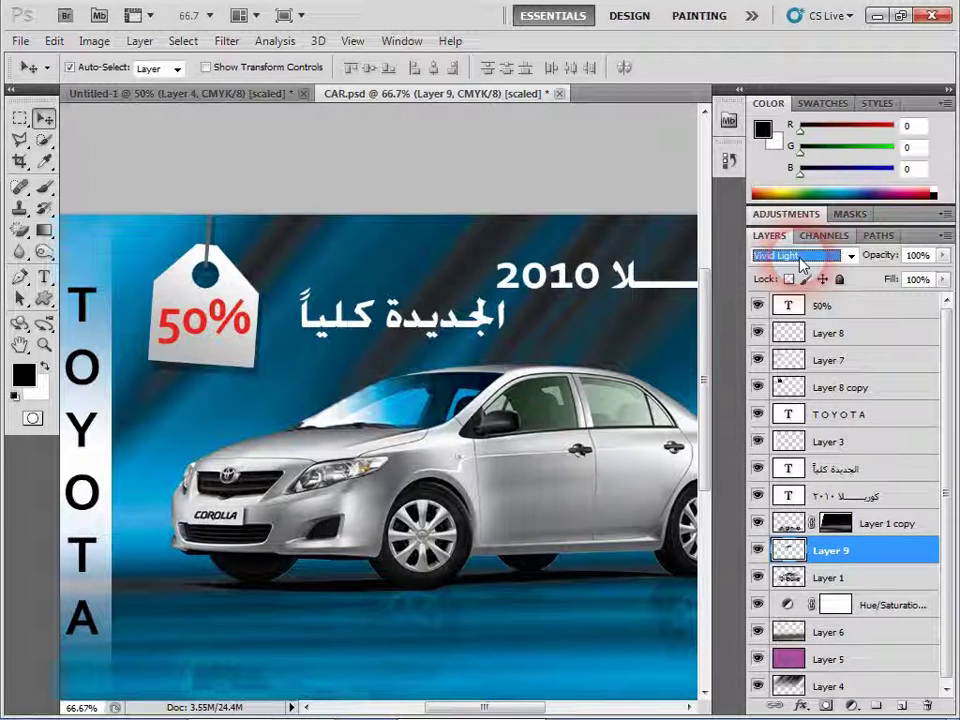
{"action": "key", "text": "Up"}
{"action": "key", "text": "Up"}
{"action": "key", "text": "Up"}
{"action": "key", "text": "Up"}
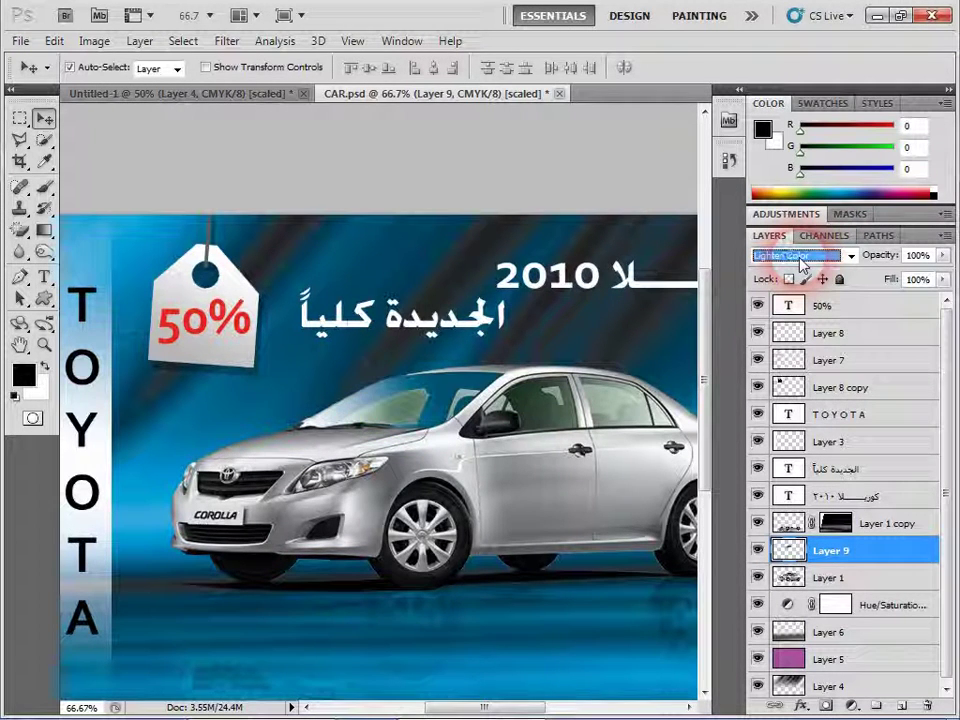
{"action": "key", "text": "Up"}
{"action": "key", "text": "Up"}
{"action": "key", "text": "Up"}
{"action": "key", "text": "Up"}
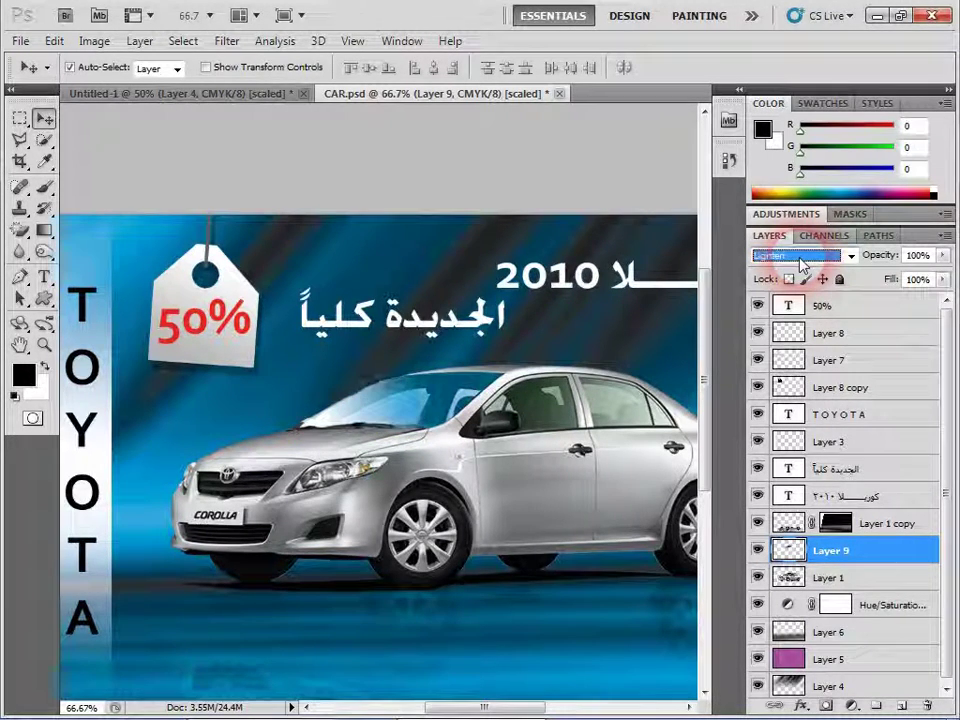
{"action": "key", "text": "Up"}
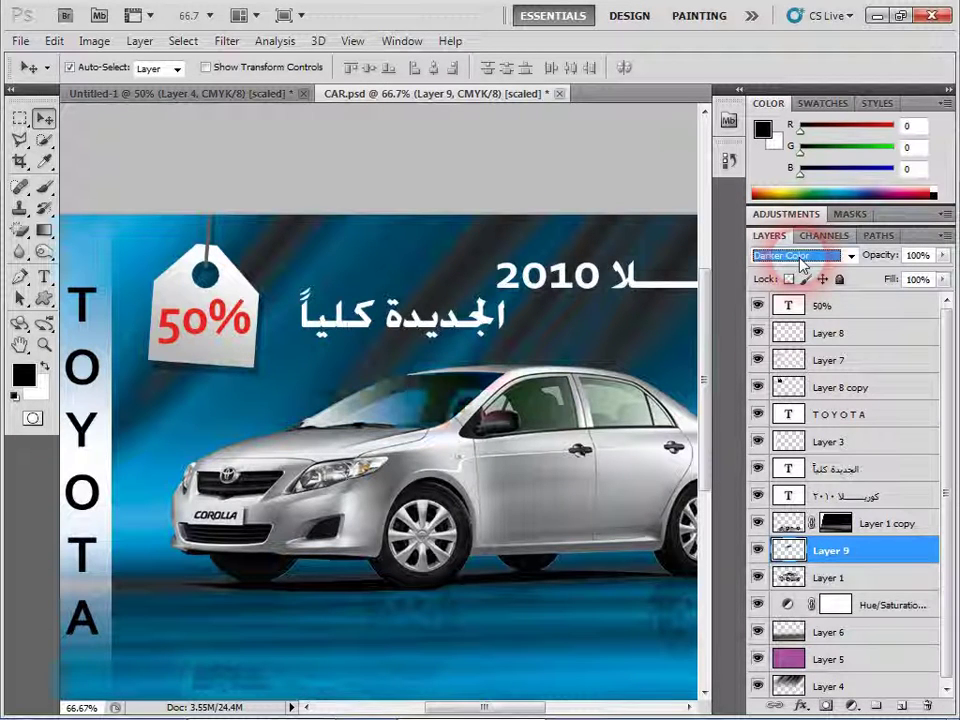
{"action": "key", "text": "Up"}
{"action": "key", "text": "Up"}
{"action": "key", "text": "Up"}
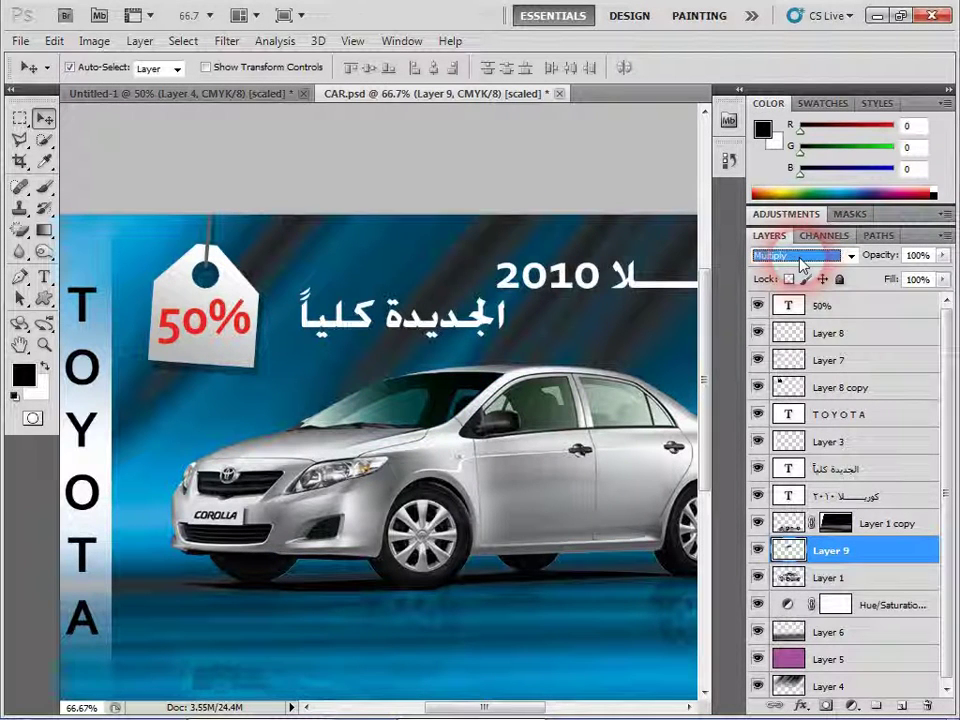
{"action": "key", "text": "Up"}
{"action": "key", "text": "Up"}
{"action": "key", "text": "Up"}
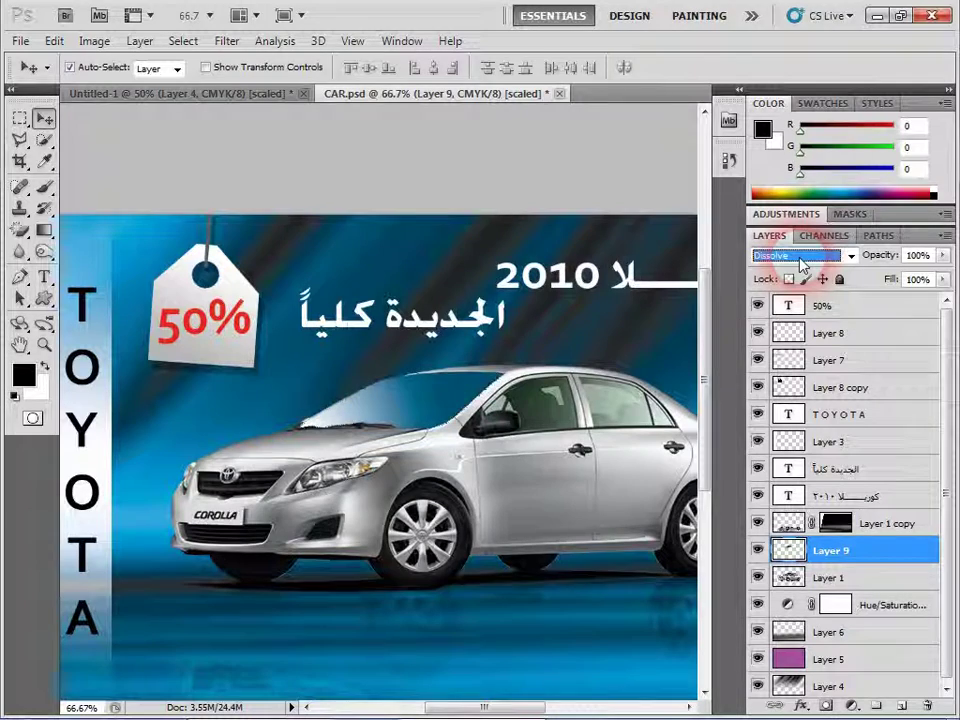
Set Layer 9's blend mode to Color from the Layers panel dropdown
{"action": "left_click", "coordinate": [813, 261]}
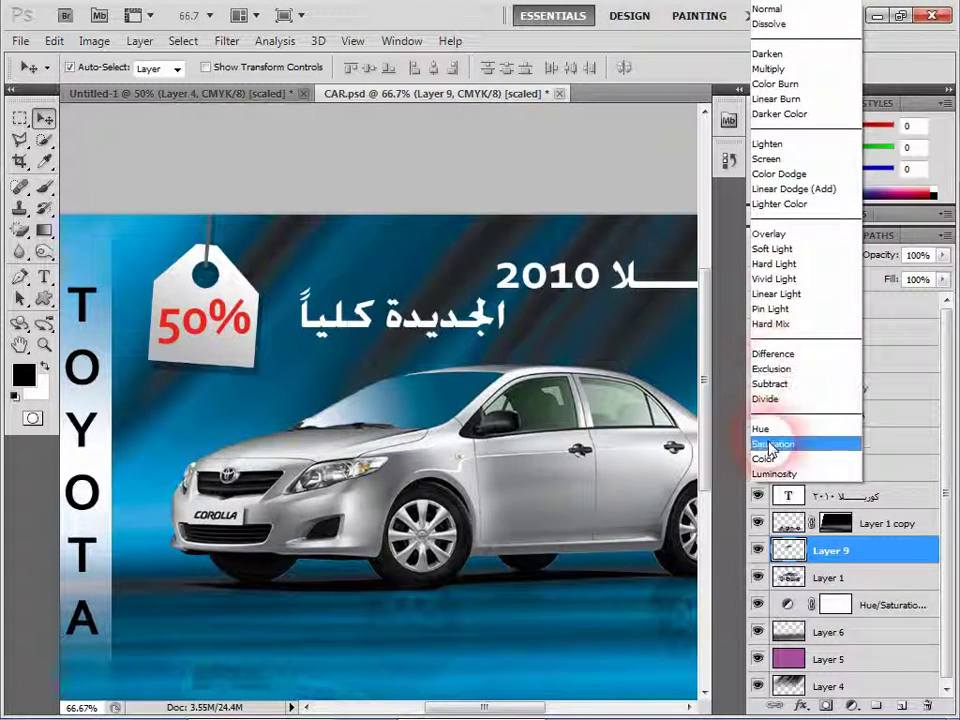
{"action": "left_click", "coordinate": [770, 459]}
{"action": "left_click_drag", "start_coordinate": [519, 514], "coordinate": [528, 505]}
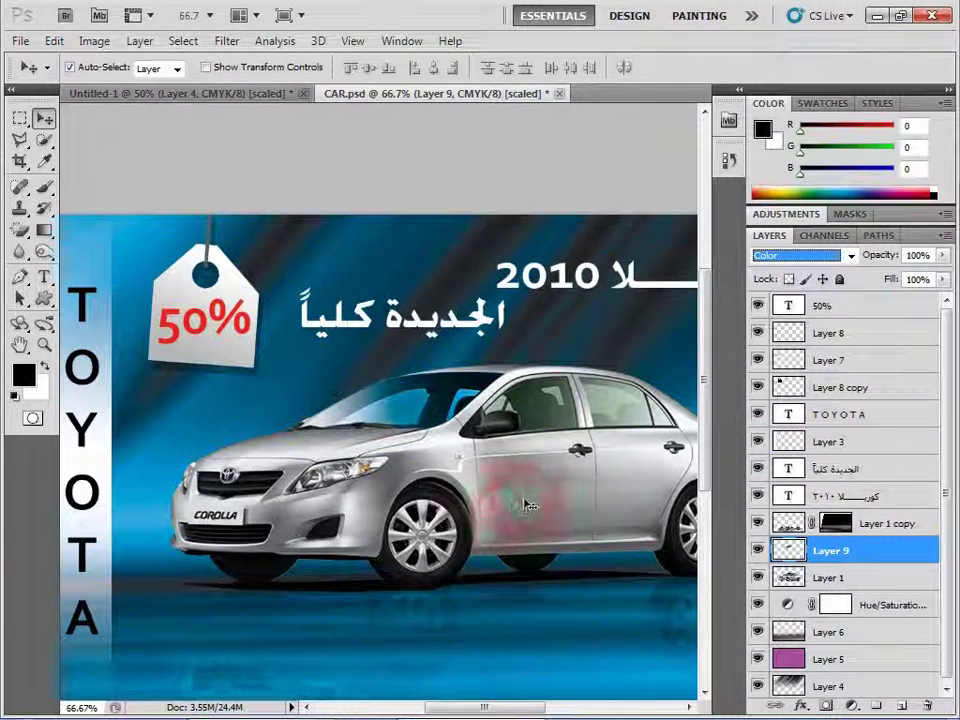
Zoom to about 305% on the car's front side window and mirror
{"action": "left_click", "coordinate": [44, 345]}
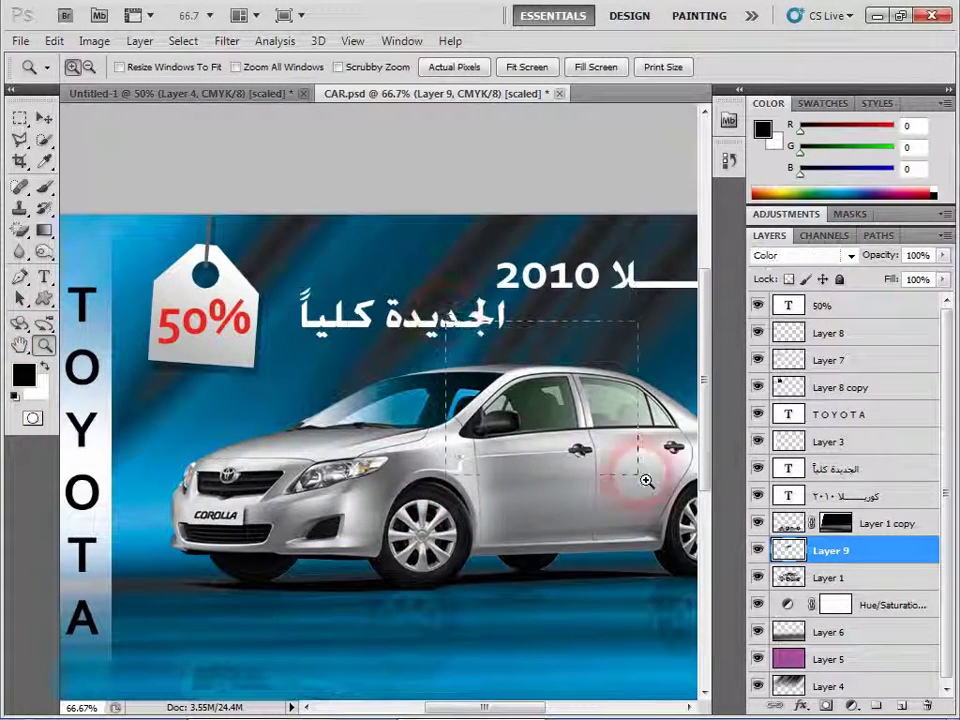
{"action": "left_click", "coordinate": [680, 482]}
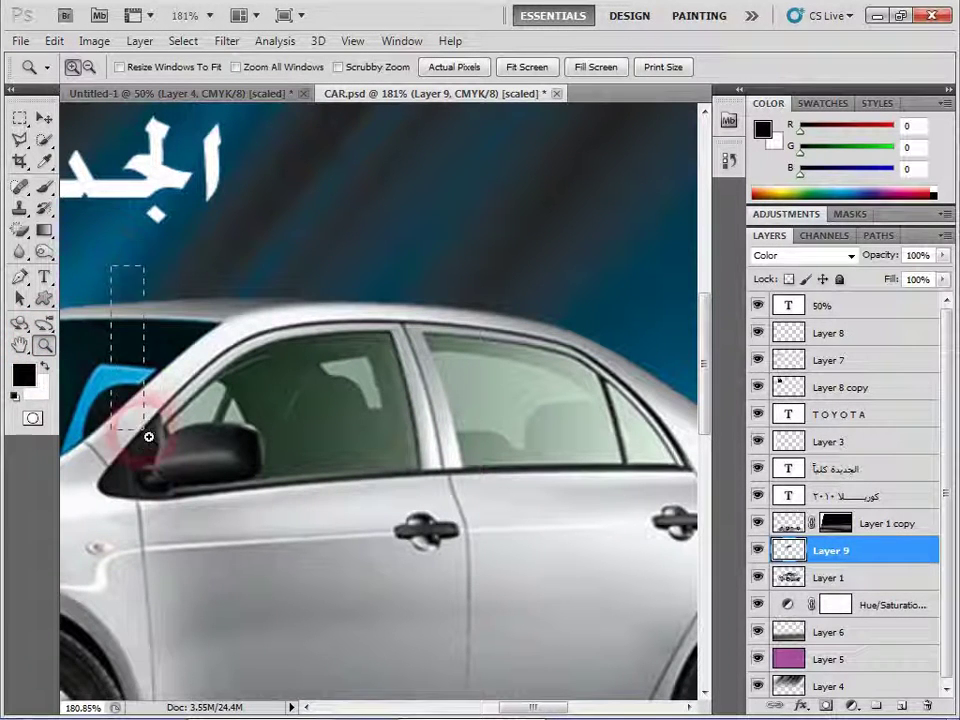
{"action": "left_click_drag", "start_coordinate": [113, 268], "coordinate": [489, 553]}
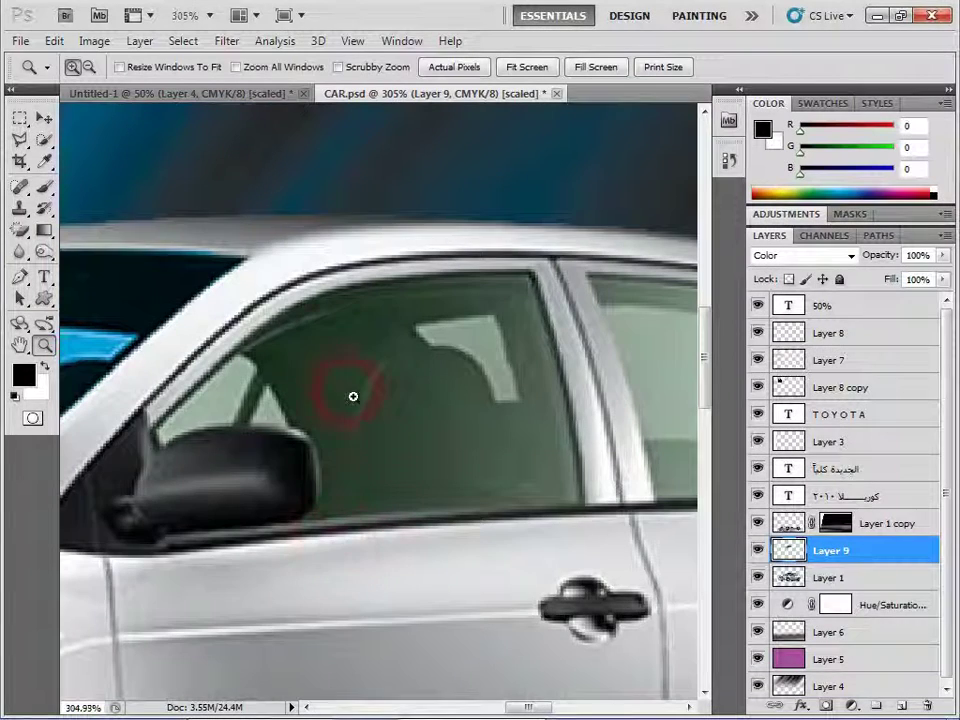
{"action": "left_click", "coordinate": [44, 142]}
Brush a trial selection over the front window glass, then deselect it
{"action": "left_click", "coordinate": [135, 140]}
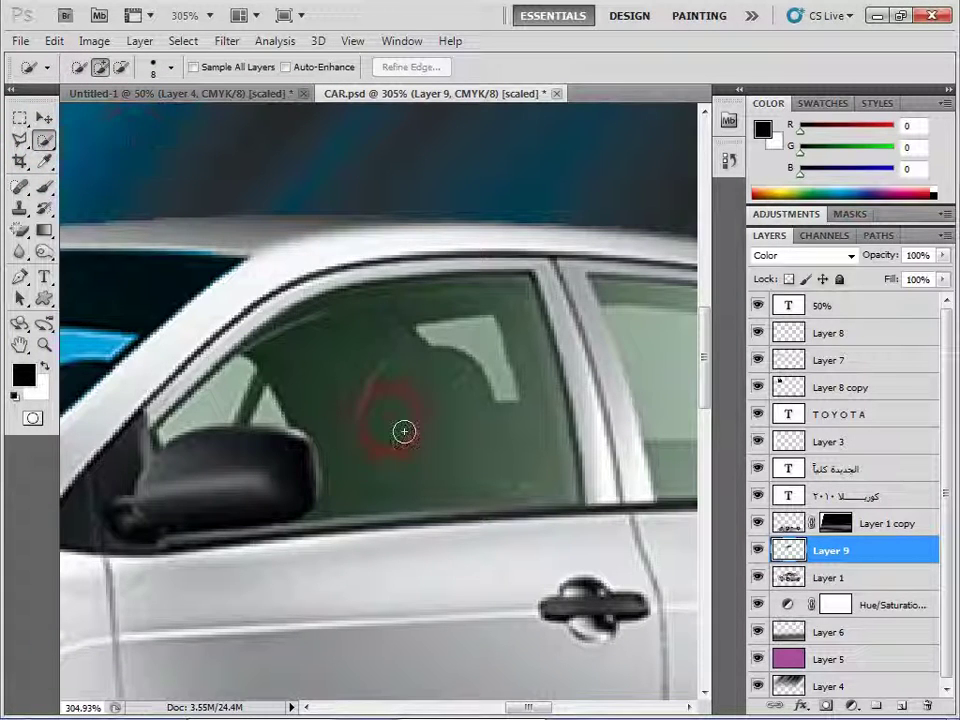
{"action": "mouse_move", "coordinate": [433, 400]}
{"action": "left_mouse_down"}
{"action": "mouse_move", "coordinate": [456, 373]}
{"action": "mouse_move", "coordinate": [463, 410]}
{"action": "mouse_move", "coordinate": [428, 396]}
{"action": "mouse_move", "coordinate": [439, 381]}
{"action": "mouse_move", "coordinate": [456, 480]}
{"action": "left_mouse_up"}
{"action": "mouse_move", "coordinate": [326, 457]}
{"action": "left_mouse_down"}
{"action": "mouse_move", "coordinate": [370, 458]}
{"action": "mouse_move", "coordinate": [360, 450]}
{"action": "left_mouse_up"}
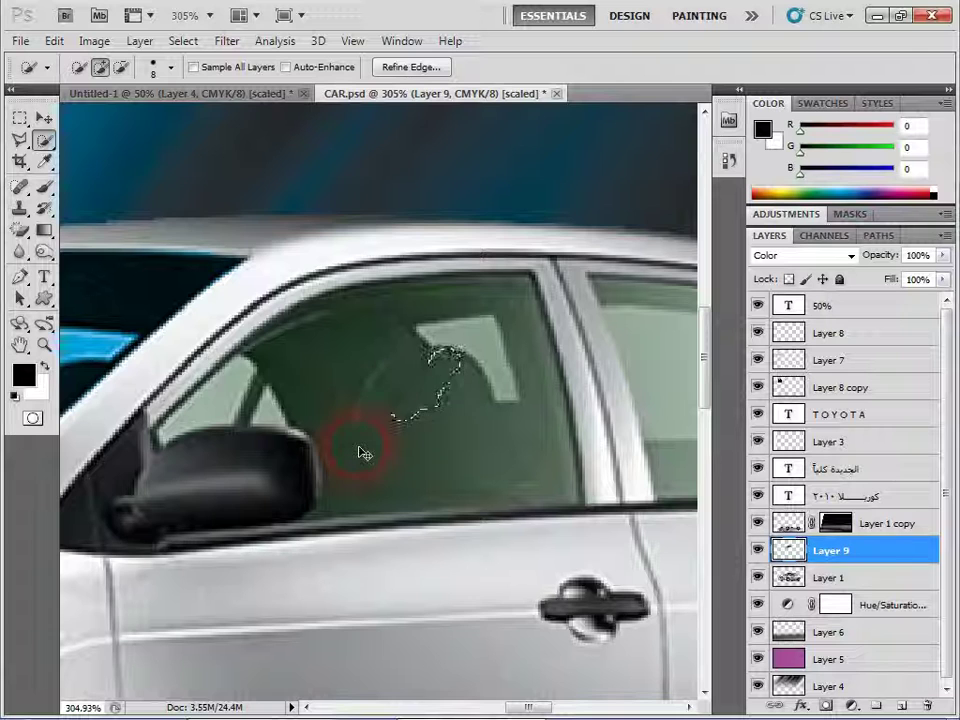
{"action": "key", "text": "ctrl+d"}
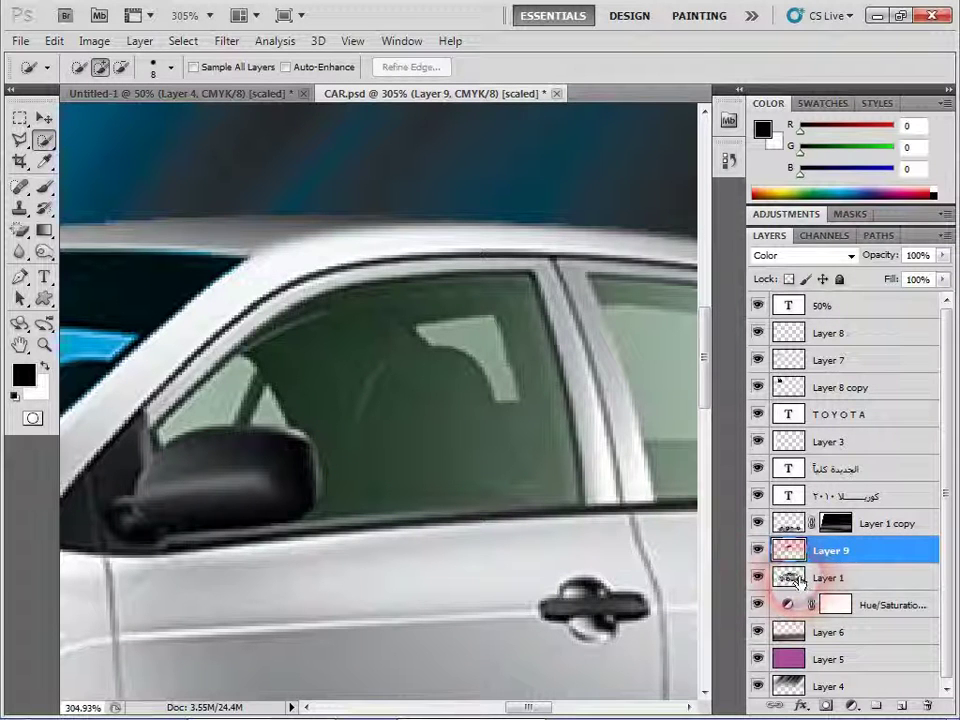
On Layer 1, select the front window glass including the small pane by the mirror
{"action": "left_click", "coordinate": [806, 580]}
{"action": "left_click", "coordinate": [407, 420]}
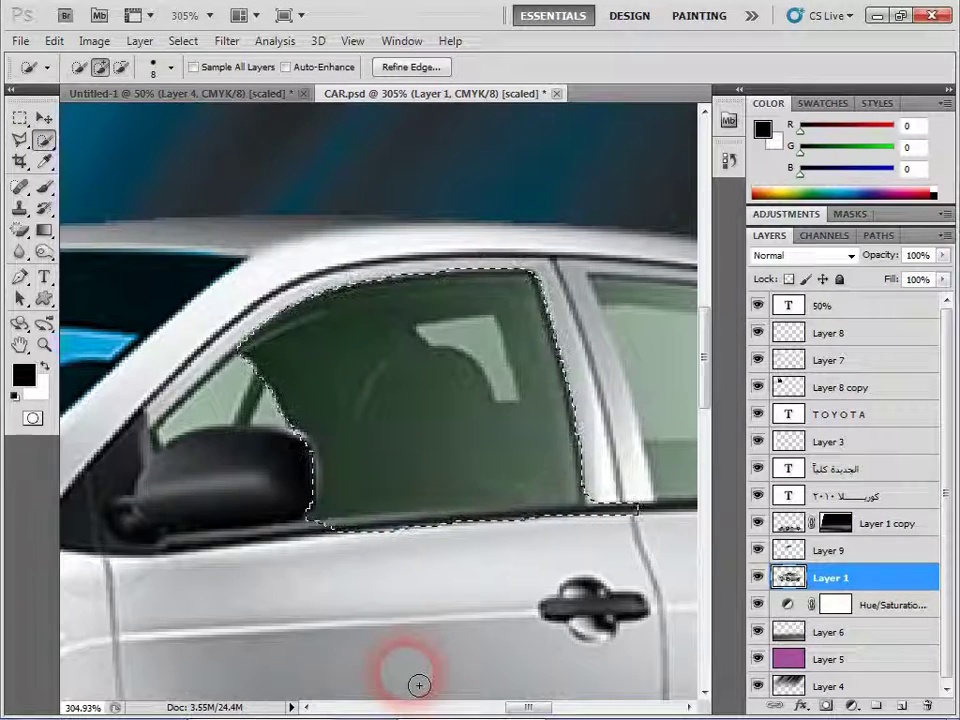
{"action": "left_click", "coordinate": [342, 497]}
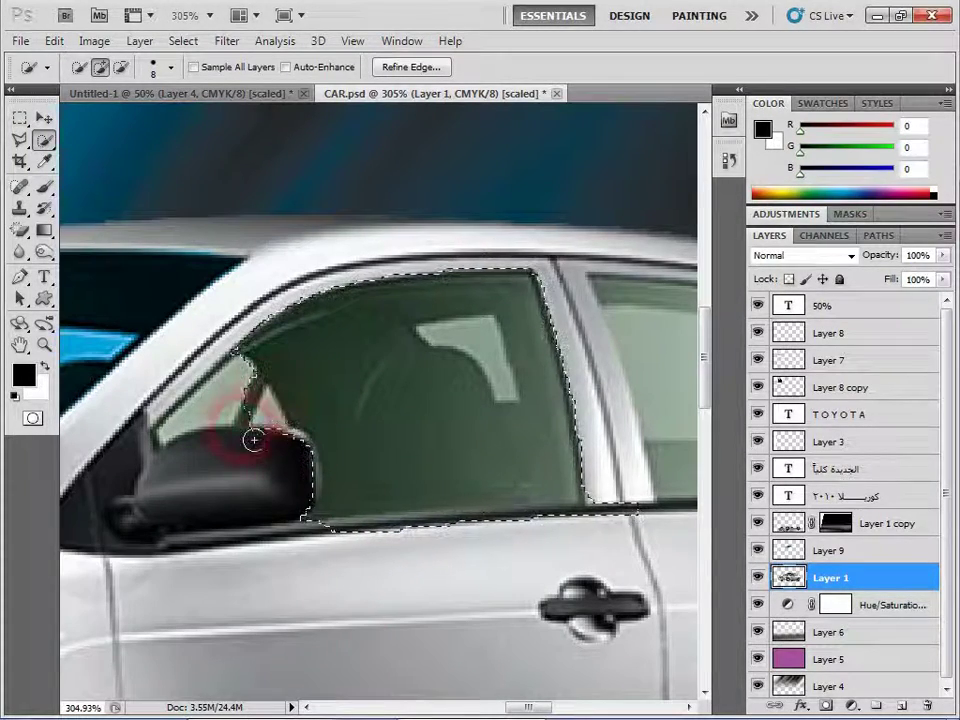
{"action": "left_click", "coordinate": [235, 375]}
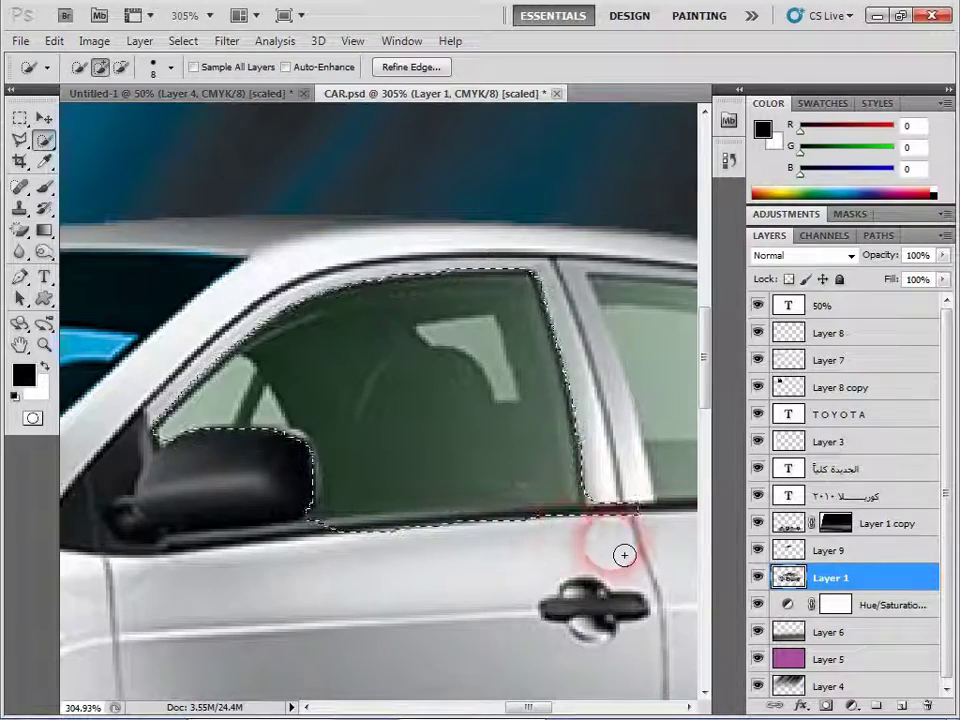
Alt-brush to subtract the door panel area near the pillar from the selection
{"action": "key", "text": "alt"}
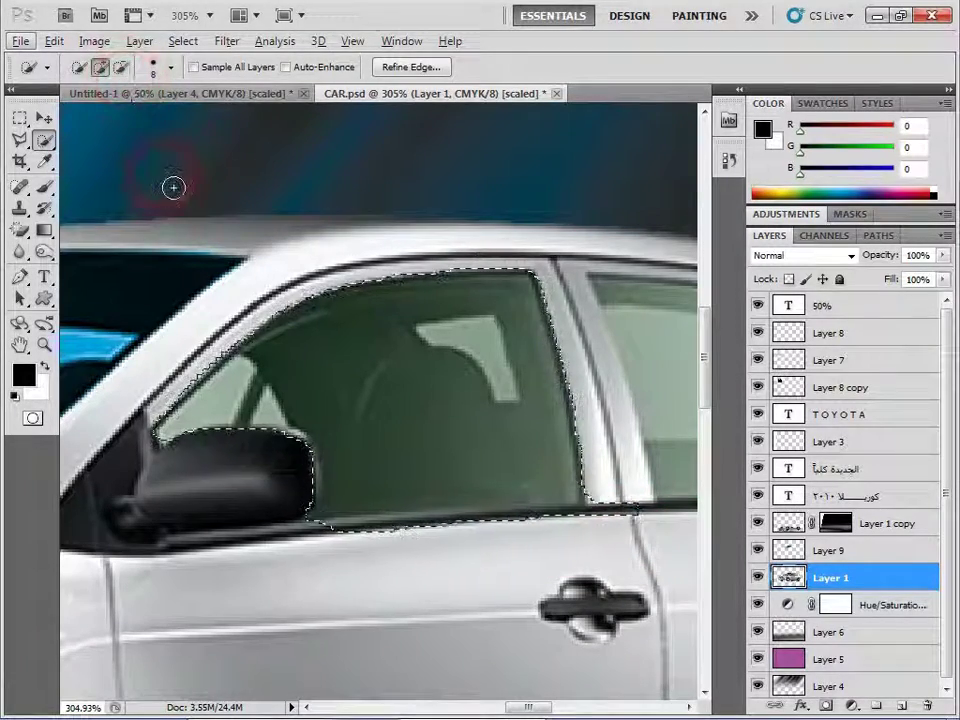
{"action": "key", "text": "alt"}
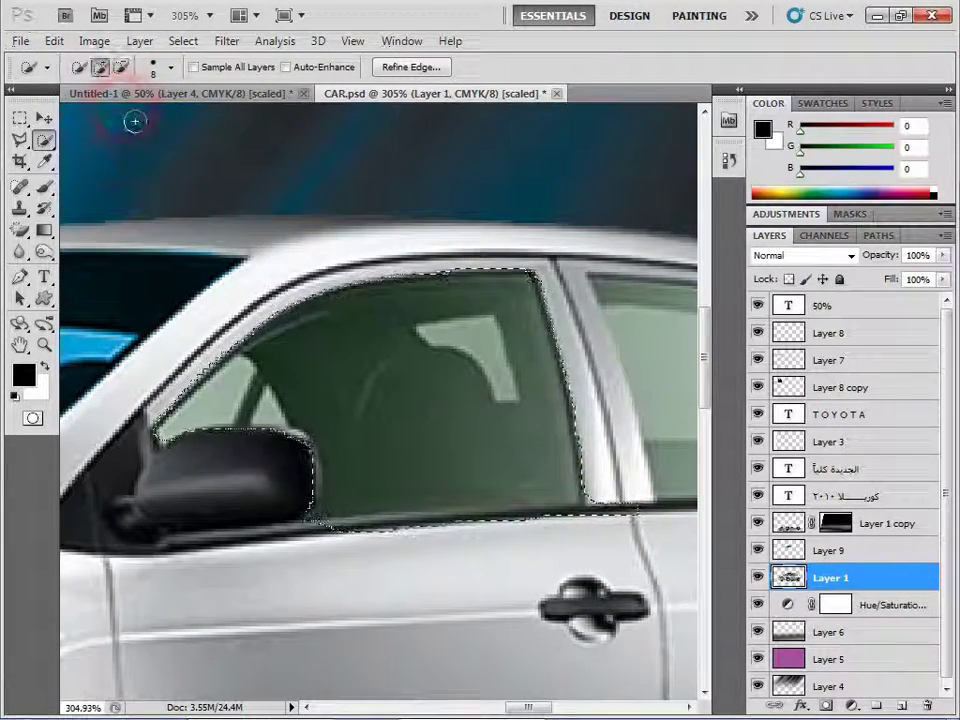
{"action": "key", "text": "alt"}
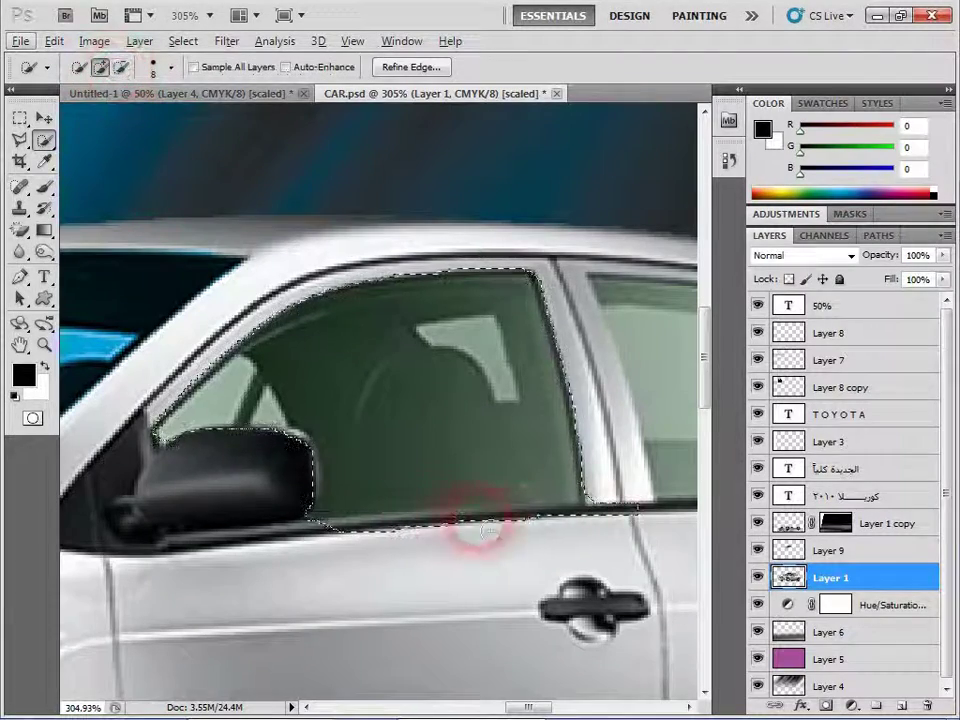
{"action": "key", "text": "alt"}
{"action": "mouse_move", "coordinate": [645, 520]}
{"action": "left_mouse_down"}
{"action": "mouse_move", "coordinate": [625, 540]}
{"action": "mouse_move", "coordinate": [519, 555]}
{"action": "mouse_move", "coordinate": [369, 555]}
{"action": "mouse_move", "coordinate": [471, 553]}
{"action": "mouse_move", "coordinate": [364, 546]}
{"action": "mouse_move", "coordinate": [486, 549]}
{"action": "mouse_move", "coordinate": [602, 536]}
{"action": "mouse_move", "coordinate": [433, 546]}
{"action": "mouse_move", "coordinate": [495, 557]}
{"action": "mouse_move", "coordinate": [497, 540]}
{"action": "mouse_move", "coordinate": [349, 553]}
{"action": "mouse_move", "coordinate": [460, 589]}
{"action": "mouse_move", "coordinate": [450, 578]}
{"action": "mouse_move", "coordinate": [540, 544]}
{"action": "mouse_move", "coordinate": [624, 536]}
{"action": "mouse_move", "coordinate": [576, 531]}
{"action": "mouse_move", "coordinate": [568, 549]}
{"action": "mouse_move", "coordinate": [495, 555]}
{"action": "mouse_move", "coordinate": [497, 536]}
{"action": "mouse_move", "coordinate": [396, 574]}
{"action": "mouse_move", "coordinate": [353, 553]}
{"action": "left_mouse_up"}
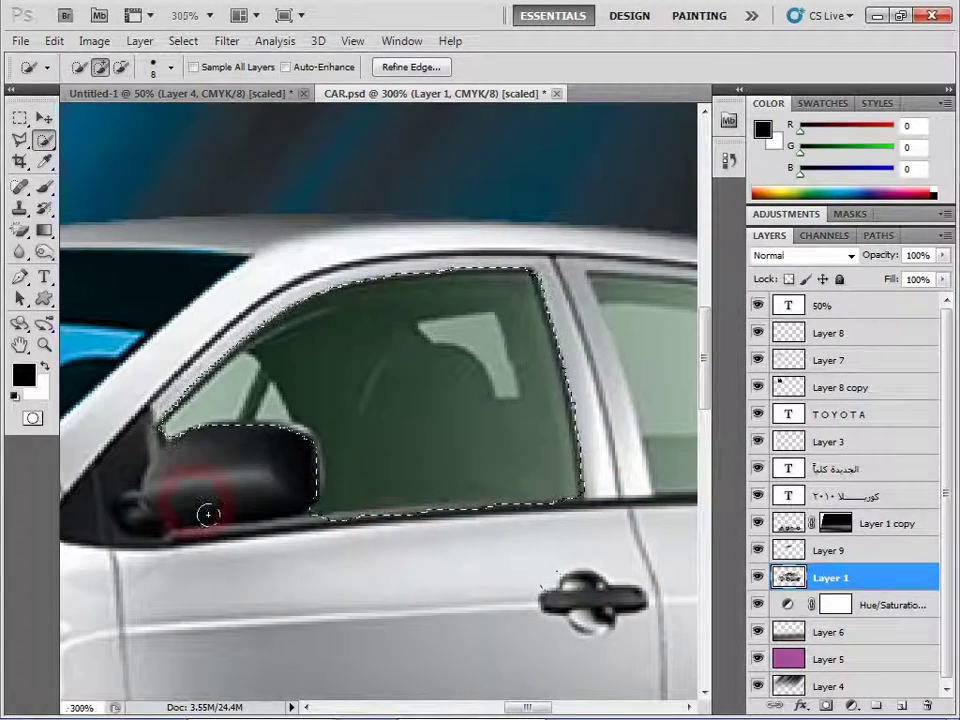
Try a blue gradient on the front window, then undo it and an accidental car move
{"action": "left_click", "coordinate": [44, 230]}
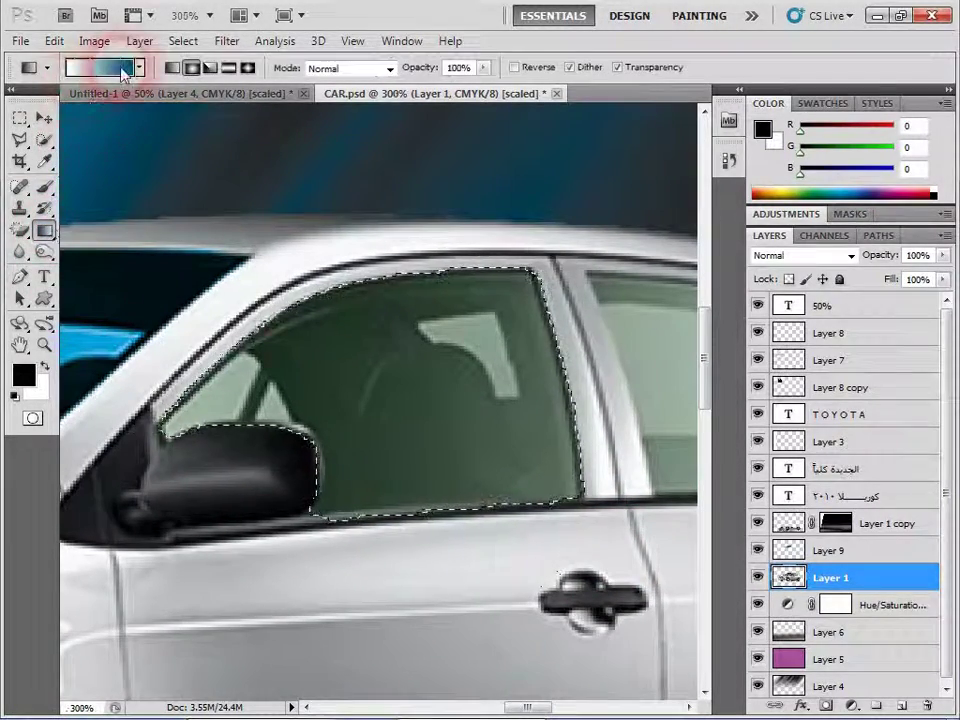
{"action": "mouse_move", "coordinate": [430, 385]}
{"action": "left_mouse_down"}
{"action": "mouse_move", "coordinate": [320, 535]}
{"action": "mouse_move", "coordinate": [463, 528]}
{"action": "left_mouse_up"}
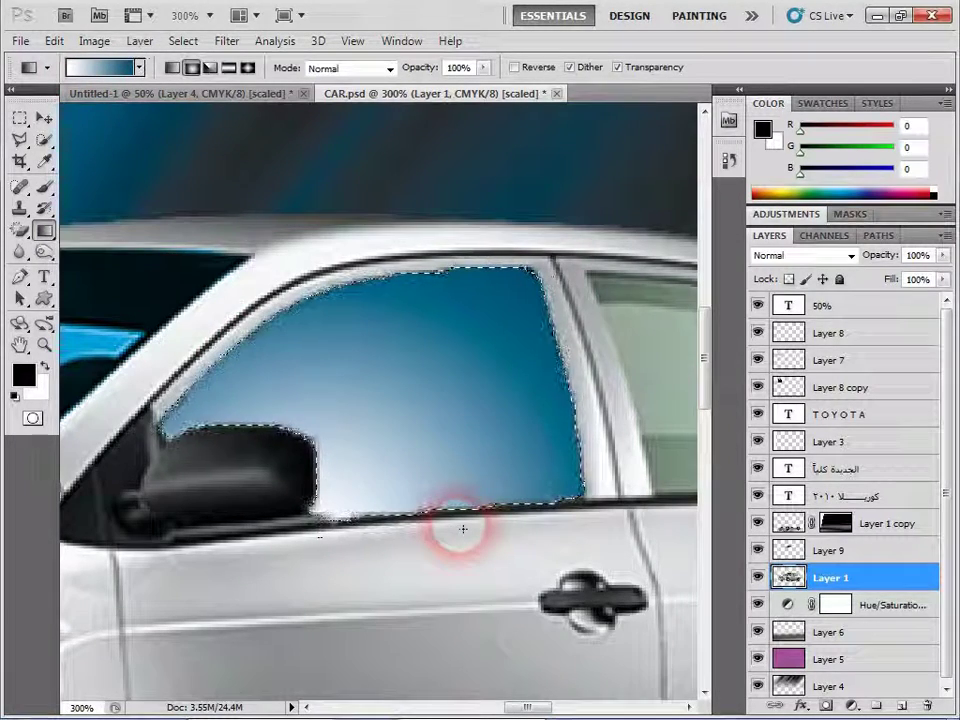
{"action": "key", "text": "ctrl+d"}
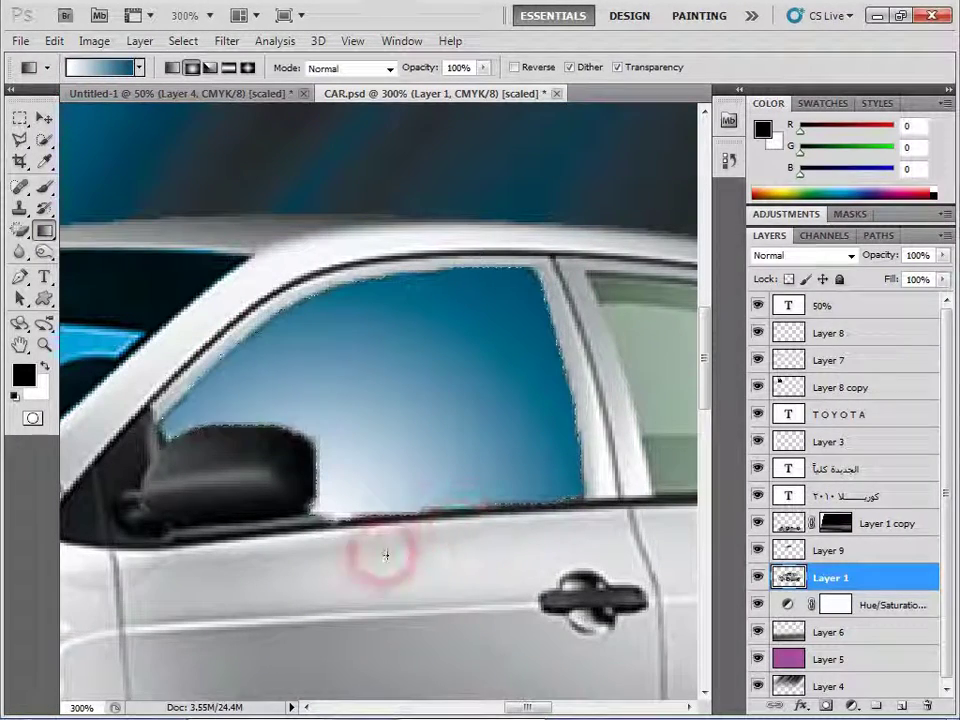
{"action": "key", "text": "v"}
{"action": "left_click_drag", "start_coordinate": [317, 336], "coordinate": [358, 588]}
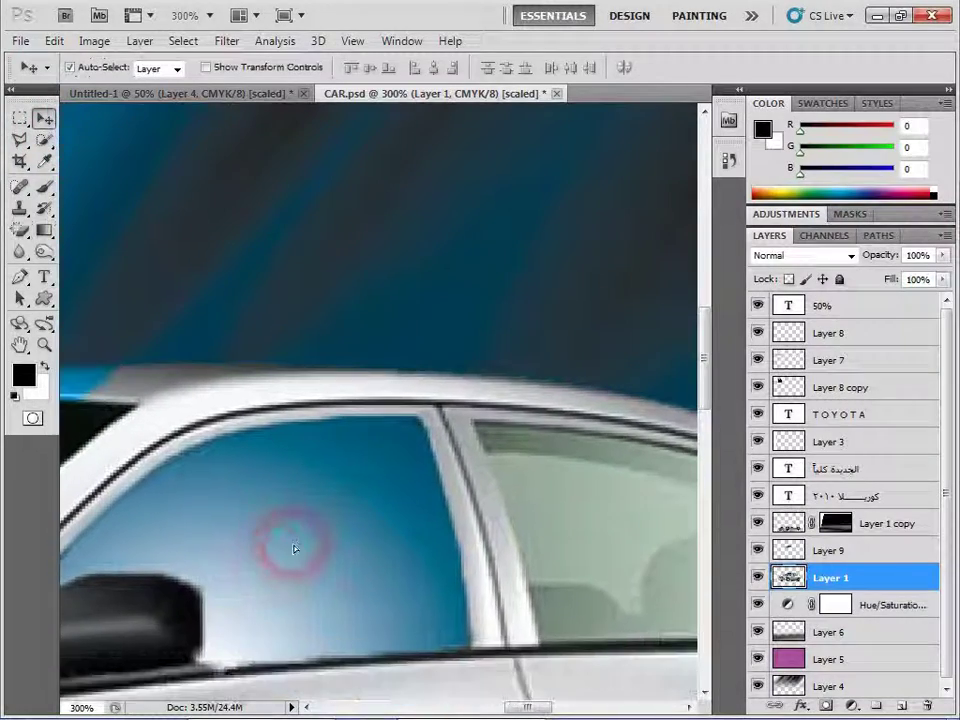
{"action": "key", "text": "ctrl+z"}
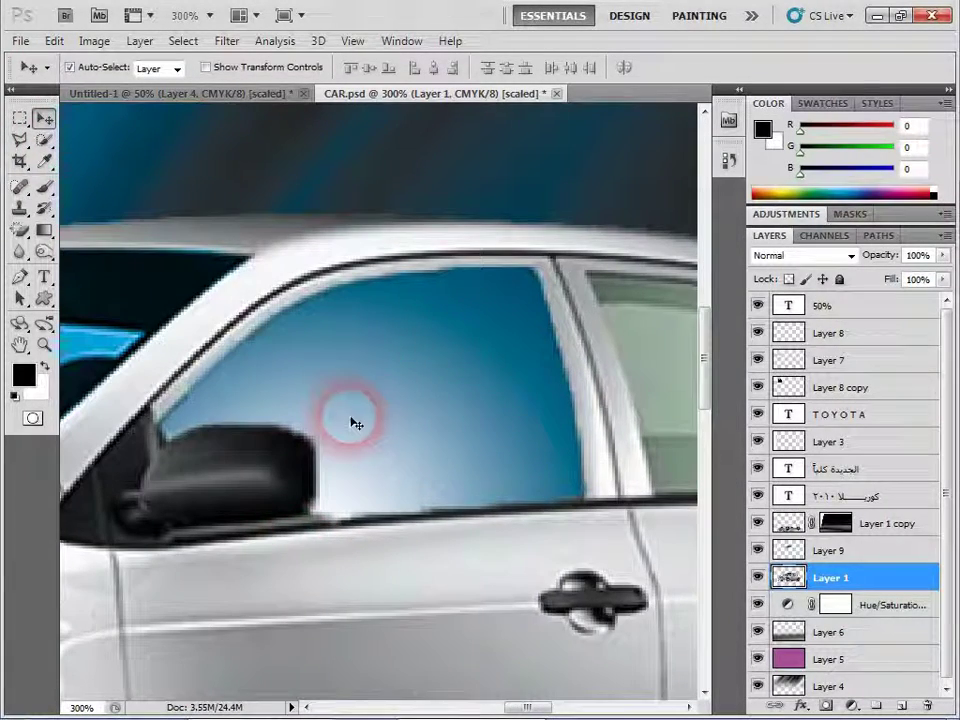
{"action": "key", "text": "ctrl+alt+z"}
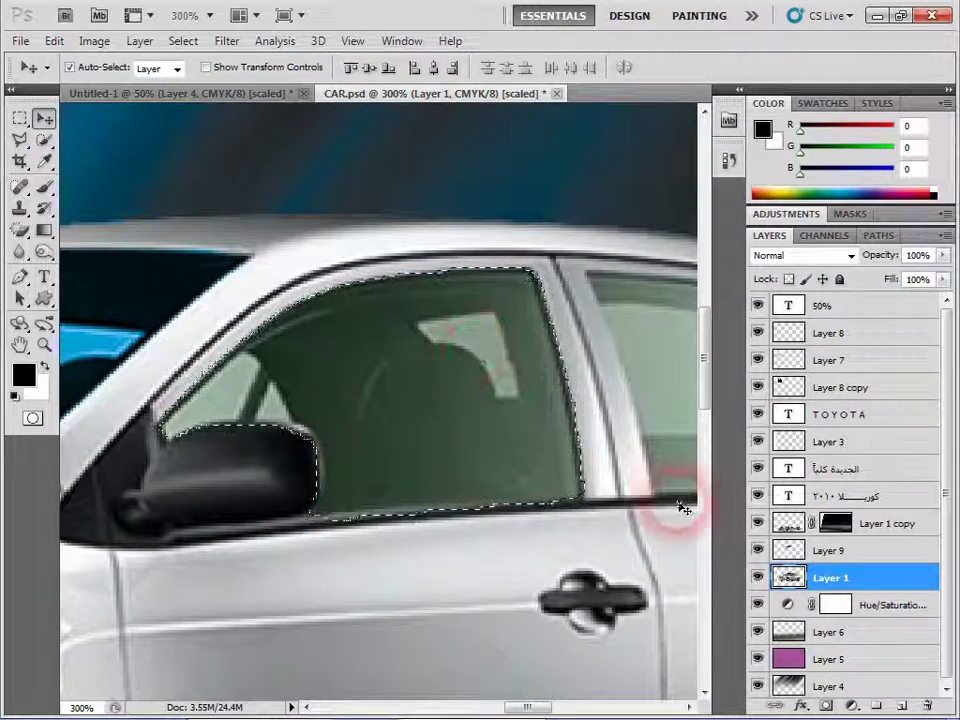
On new Layer 10, refill the front window with a blue-to-white gradient, deselect, and view the whole car
{"action": "left_click", "coordinate": [910, 706]}
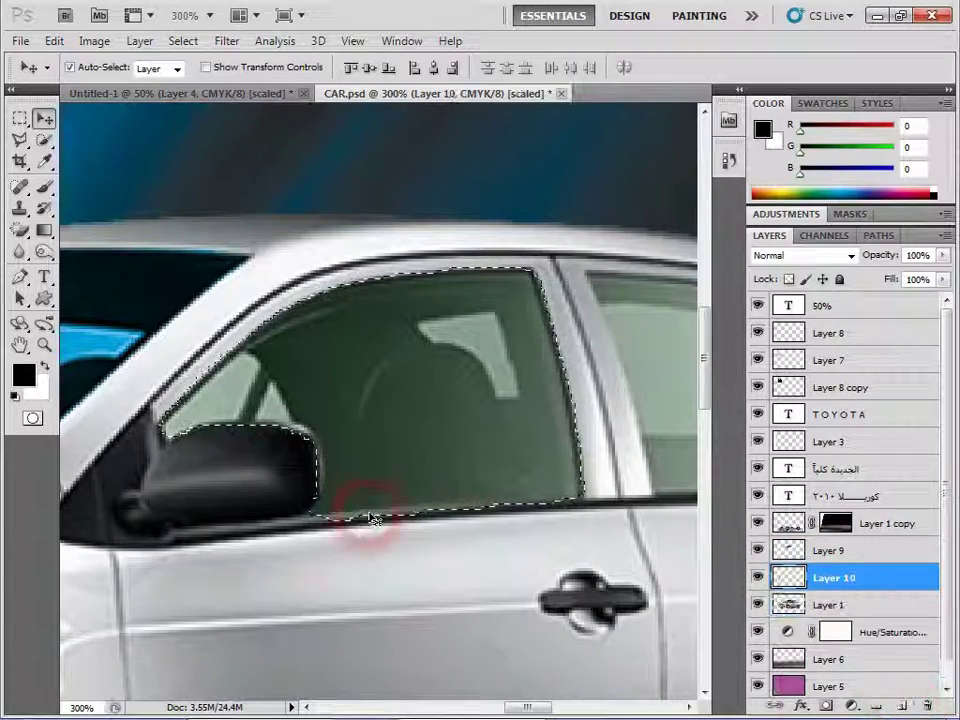
{"action": "left_click", "coordinate": [44, 230]}
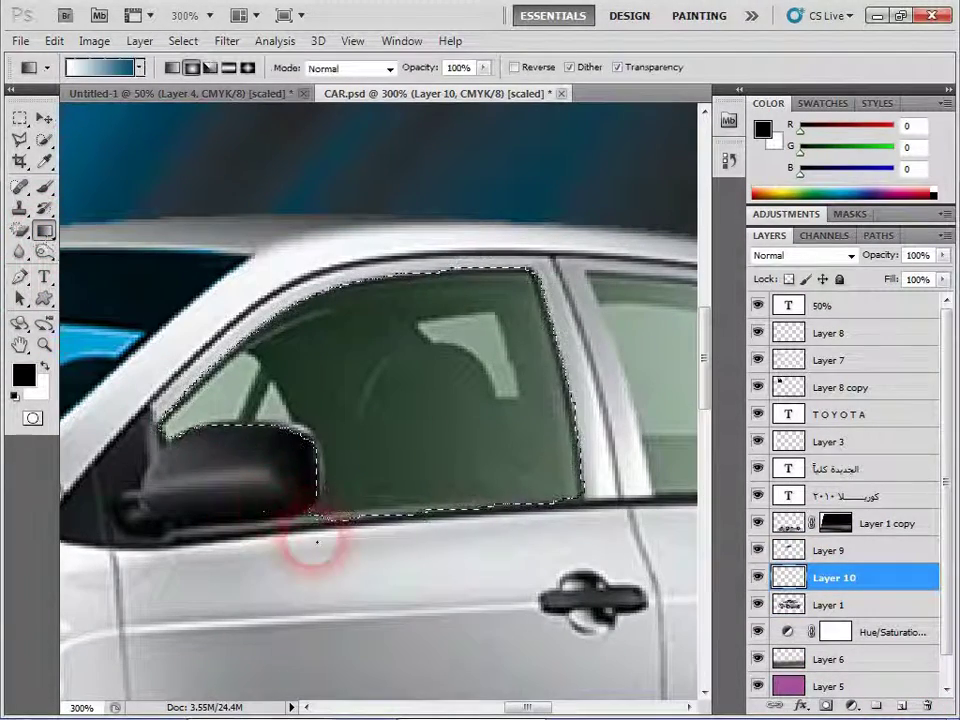
{"action": "left_click_drag", "start_coordinate": [617, 536], "coordinate": [343, 426]}
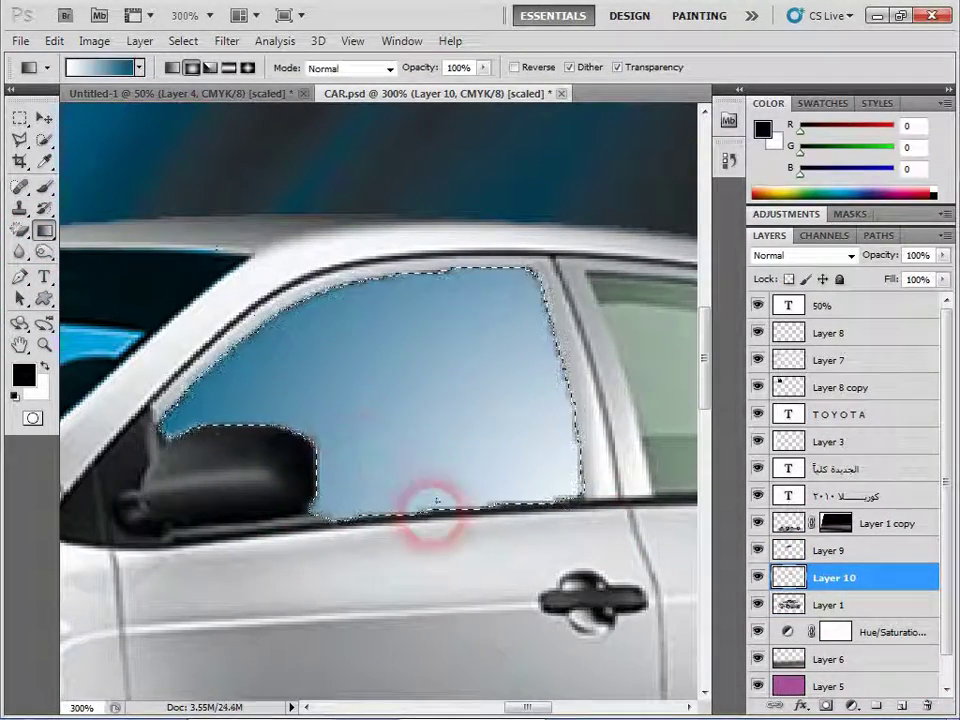
{"action": "key", "text": "ctrl+d"}
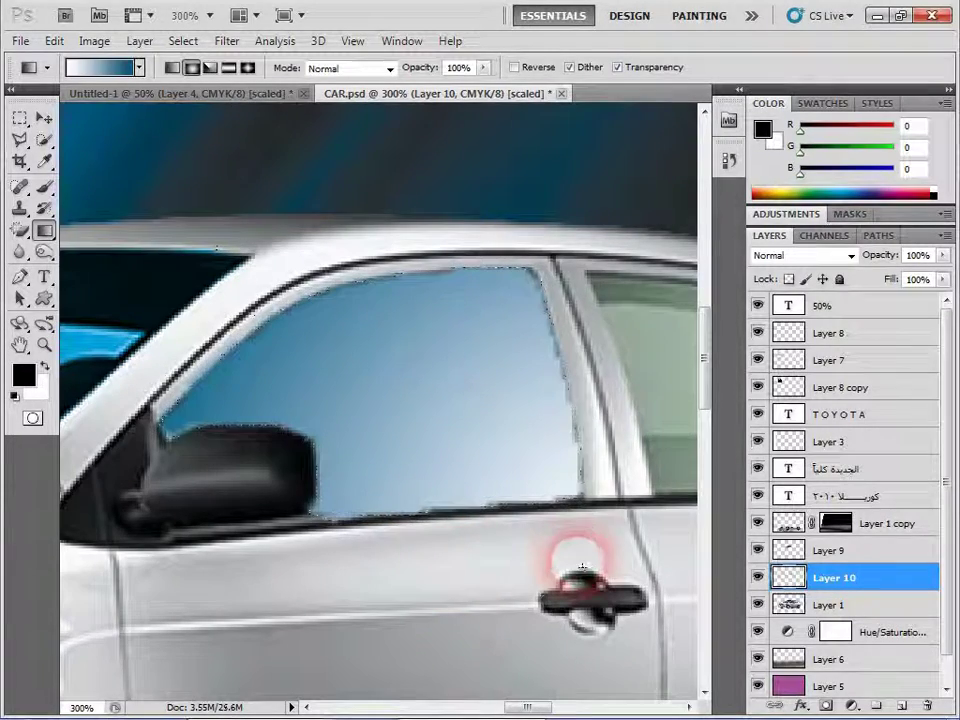
{"action": "left_click", "coordinate": [587, 569], "text": "alt"}
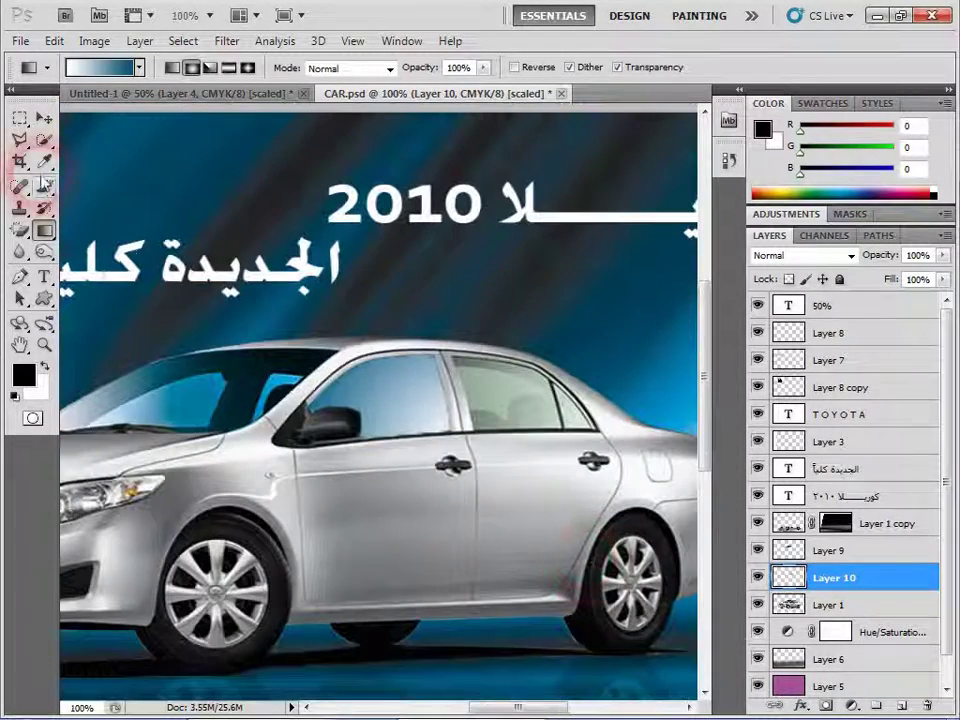
After undoing a trial move, set Layer 10's blend mode to Color and select Layer 1
{"action": "left_click", "coordinate": [43, 118]}
{"action": "left_click_drag", "start_coordinate": [375, 400], "coordinate": [405, 487]}
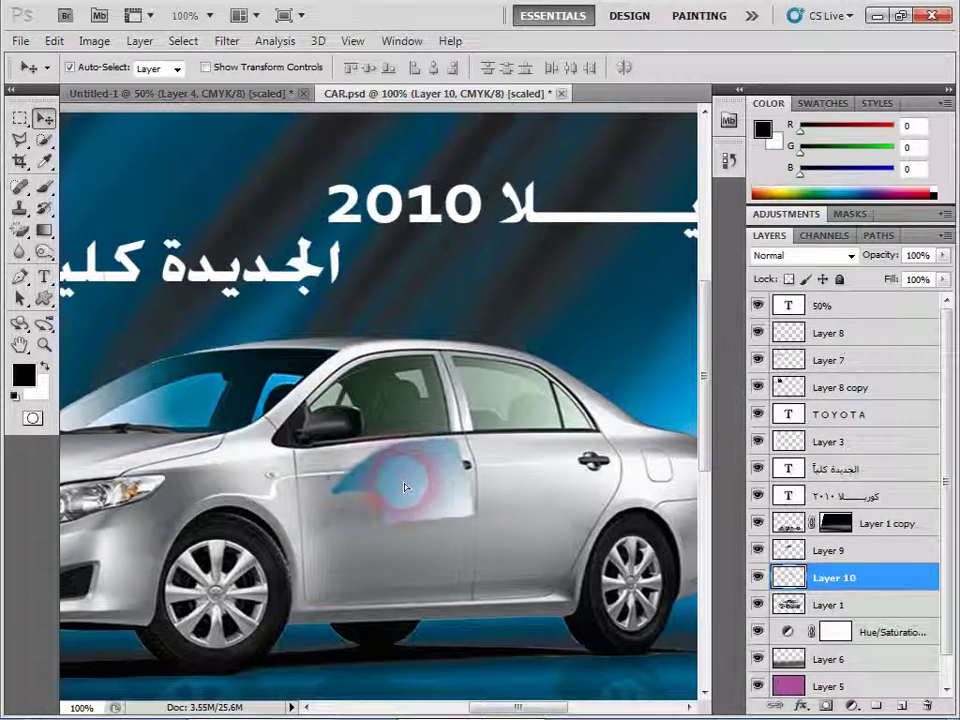
{"action": "key", "text": "ctrl+z"}
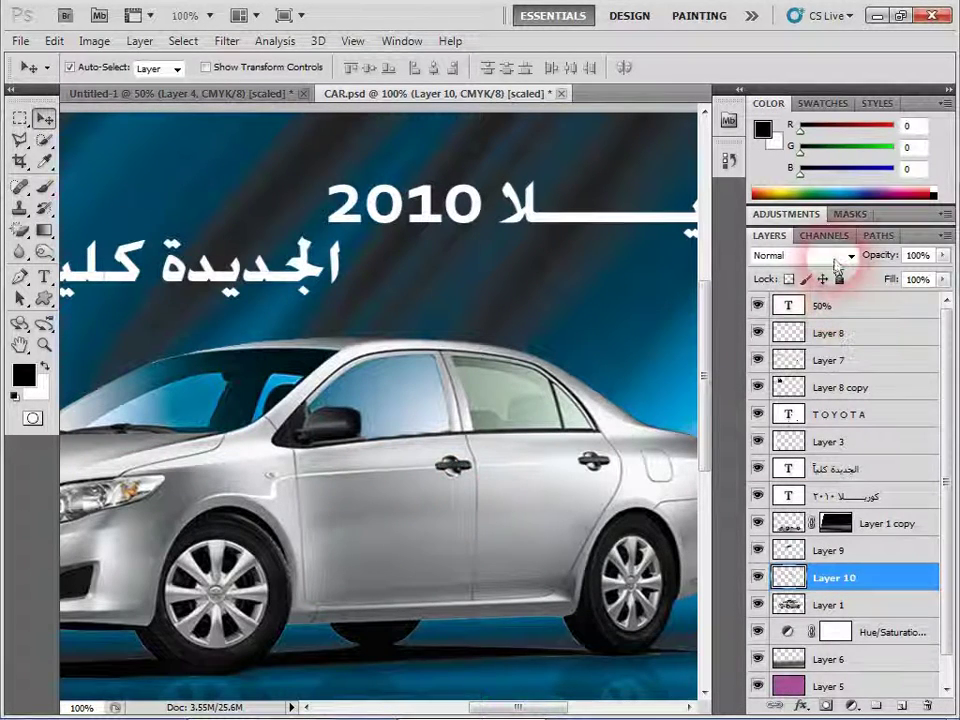
{"action": "left_click", "coordinate": [836, 258]}
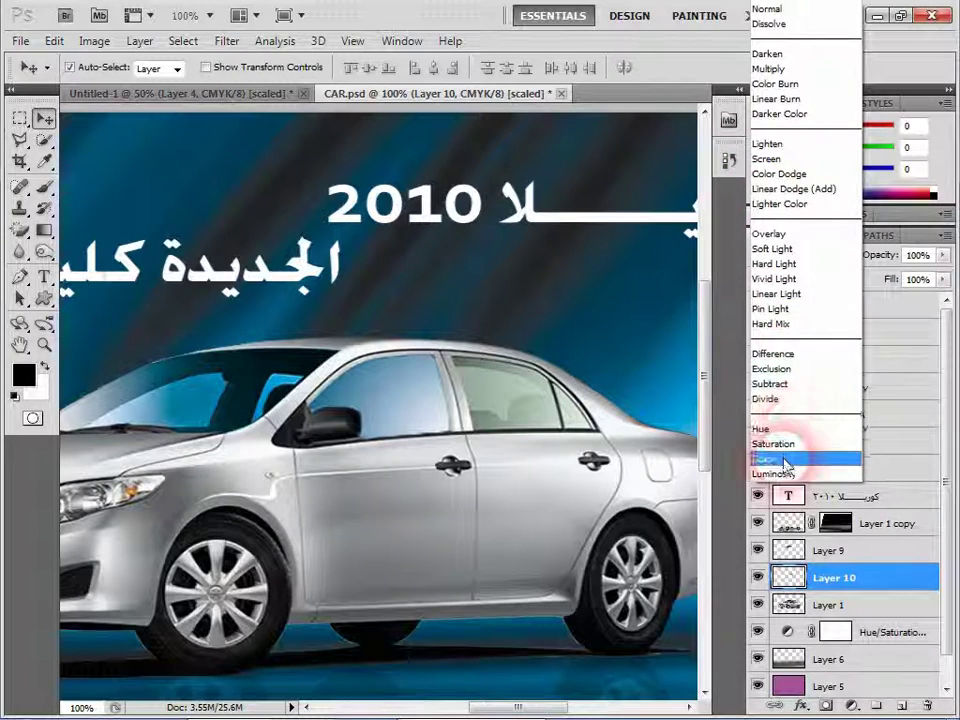
{"action": "left_click", "coordinate": [782, 458]}
{"action": "left_click", "coordinate": [557, 708]}
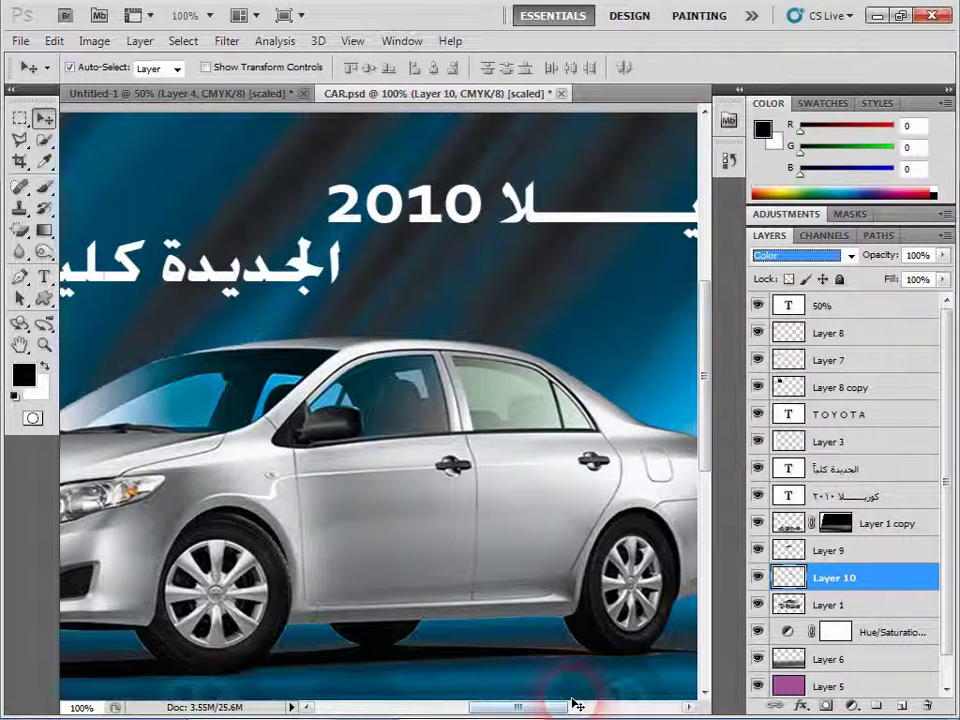
{"action": "left_click", "coordinate": [826, 603]}
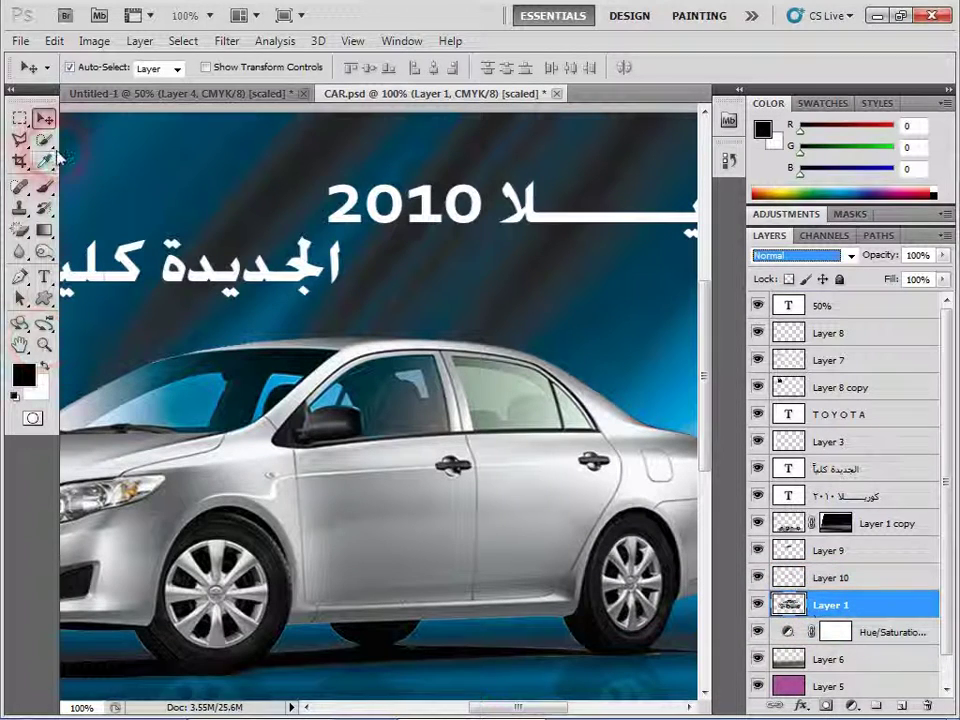
Paint a quick selection over the car's rear side window
{"action": "left_click", "coordinate": [44, 140]}
{"action": "left_click", "coordinate": [68, 141]}
{"action": "left_click", "coordinate": [497, 365]}
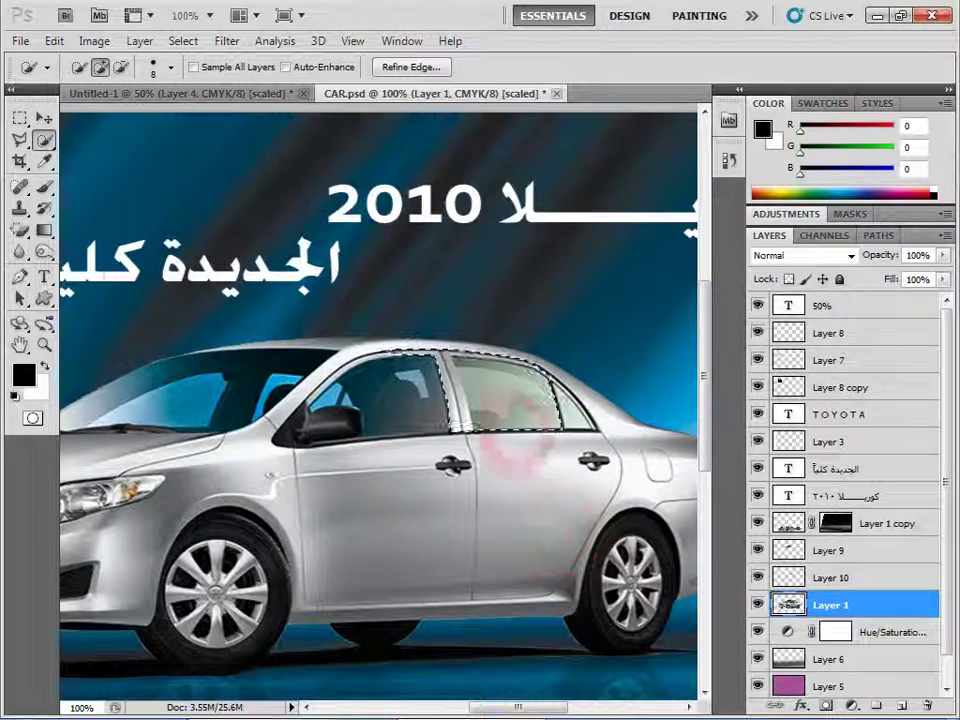
{"action": "left_click", "coordinate": [386, 358]}
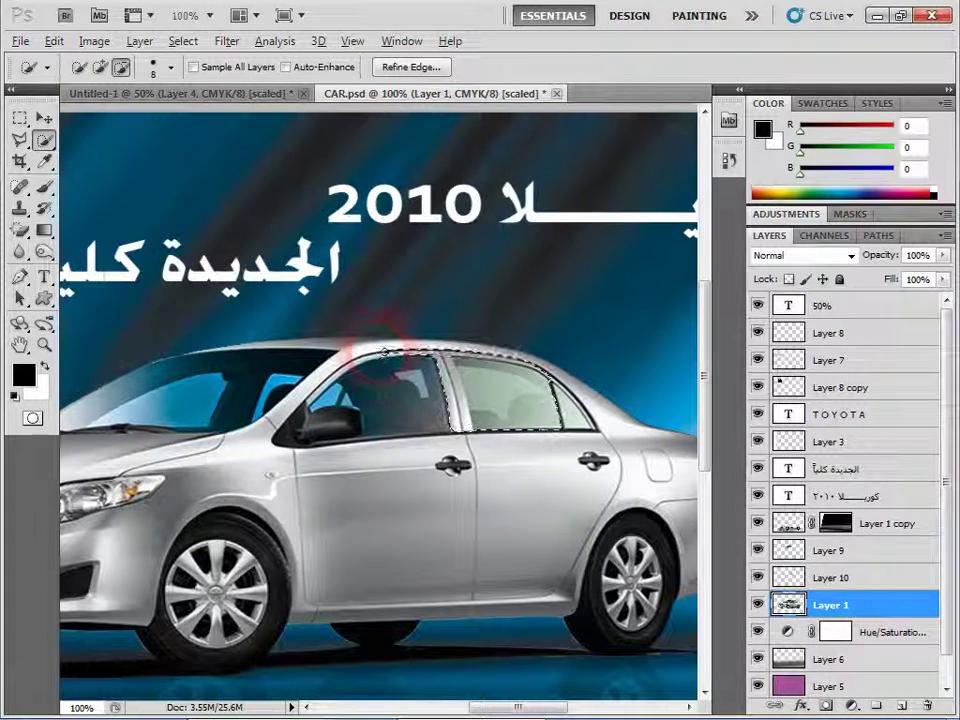
{"action": "left_click", "coordinate": [395, 352]}
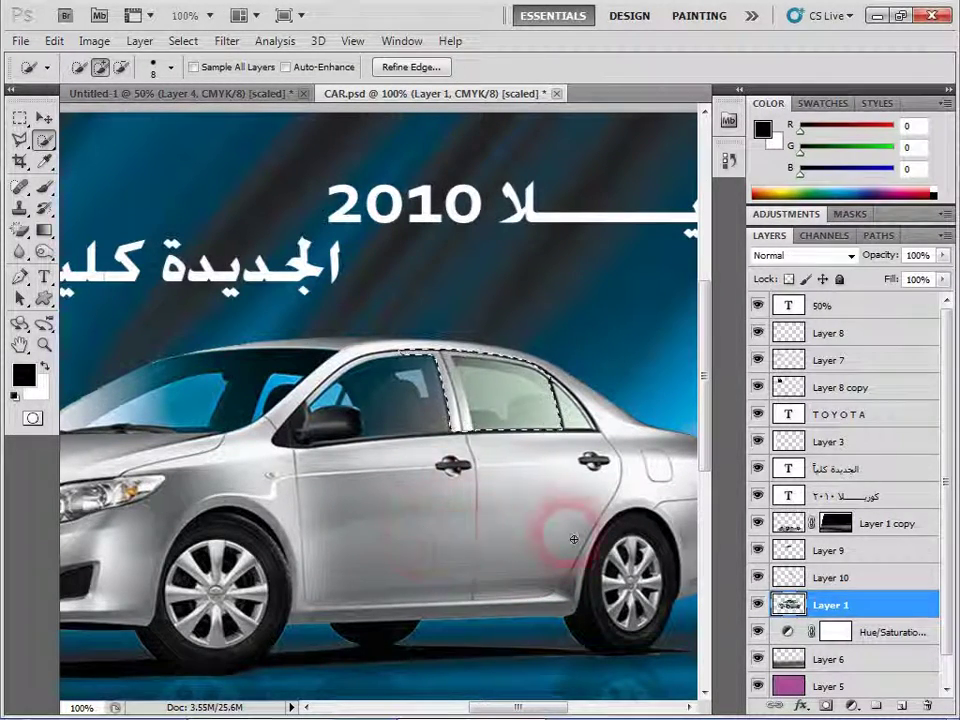
{"action": "left_click", "coordinate": [513, 516]}
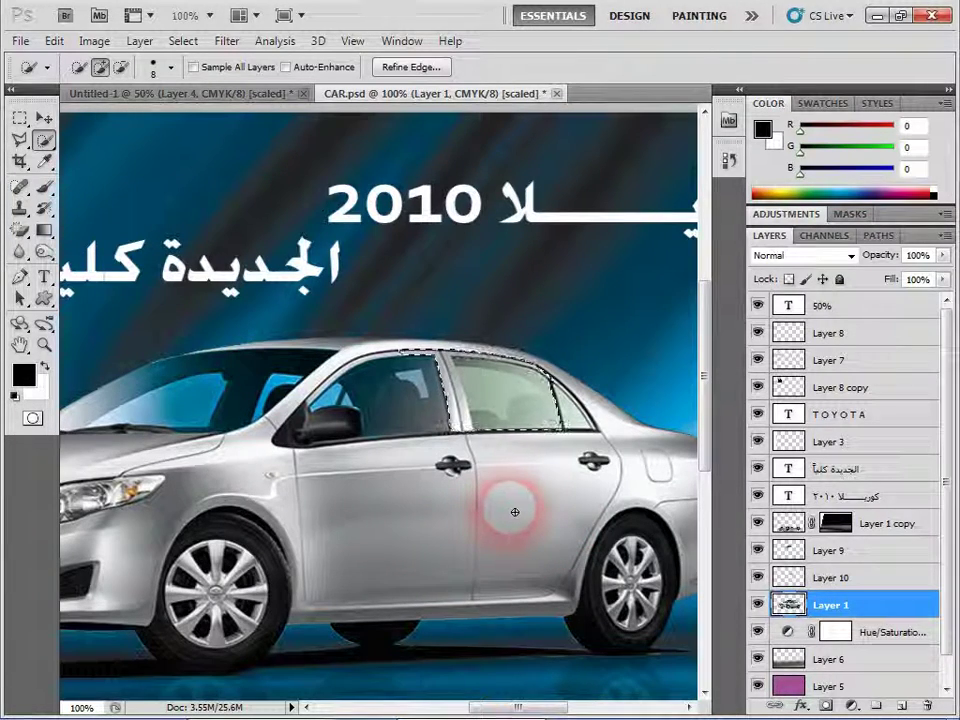
Enlarge the brush to 52 px, reshape the selection along the rear window, and zoom to 300%
{"action": "left_click", "coordinate": [171, 67]}
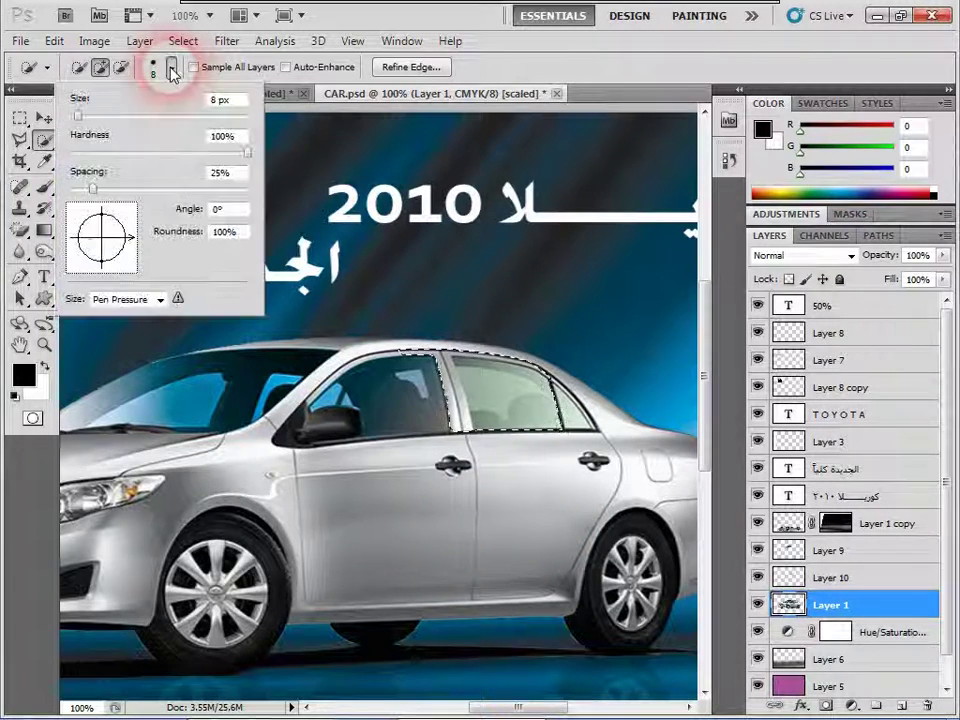
{"action": "left_click", "coordinate": [80, 118]}
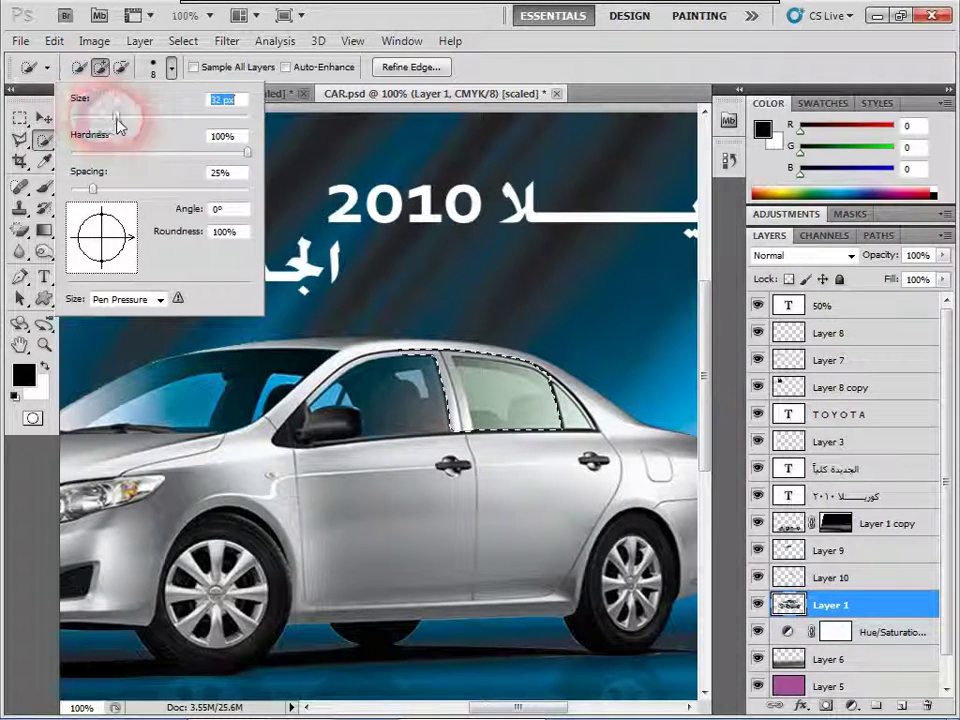
{"action": "left_click_drag", "start_coordinate": [80, 118], "coordinate": [116, 117]}
{"action": "mouse_move", "coordinate": [610, 370]}
{"action": "left_mouse_down"}
{"action": "mouse_move", "coordinate": [400, 462]}
{"action": "mouse_move", "coordinate": [383, 340]}
{"action": "left_mouse_up"}
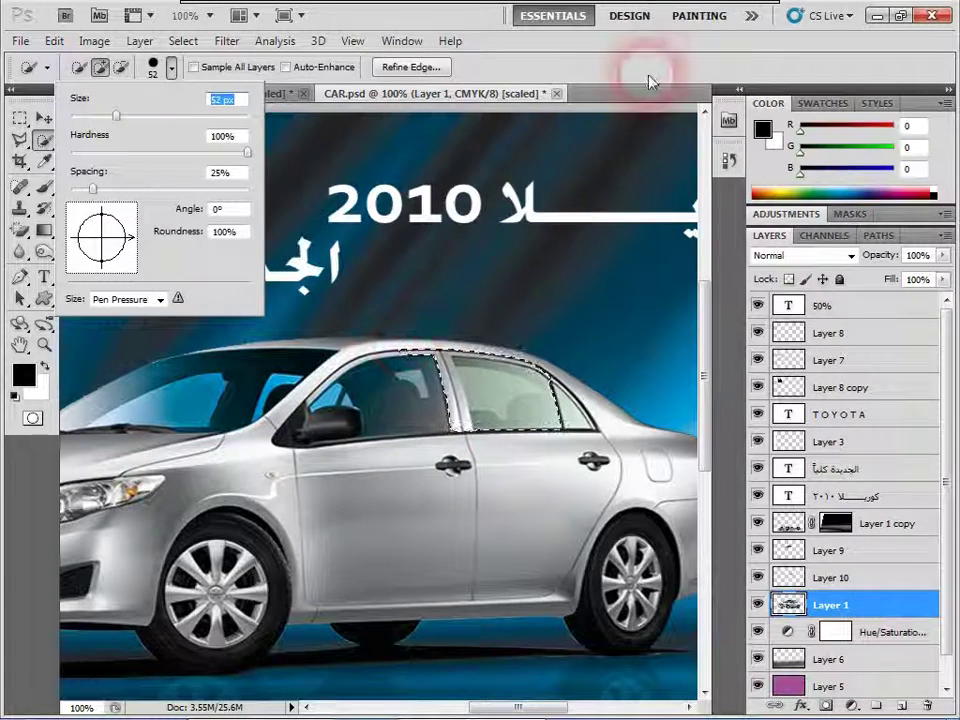
{"action": "key", "text": "Return"}
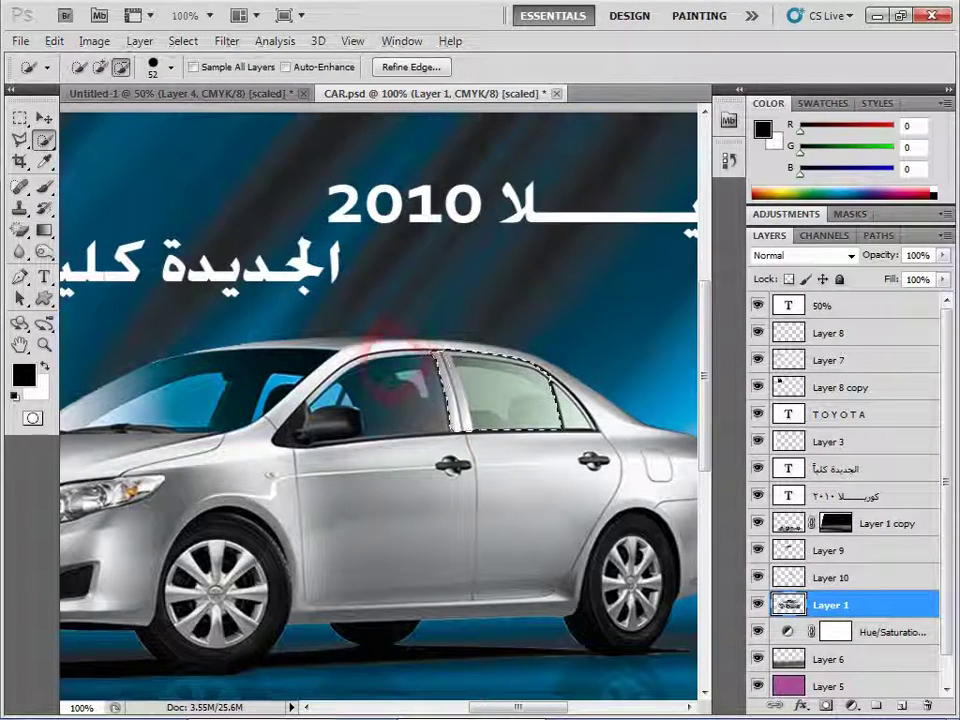
{"action": "mouse_move", "coordinate": [425, 378]}
{"action": "left_mouse_down"}
{"action": "mouse_move", "coordinate": [398, 400]}
{"action": "mouse_move", "coordinate": [445, 425]}
{"action": "mouse_move", "coordinate": [545, 440]}
{"action": "left_mouse_up"}
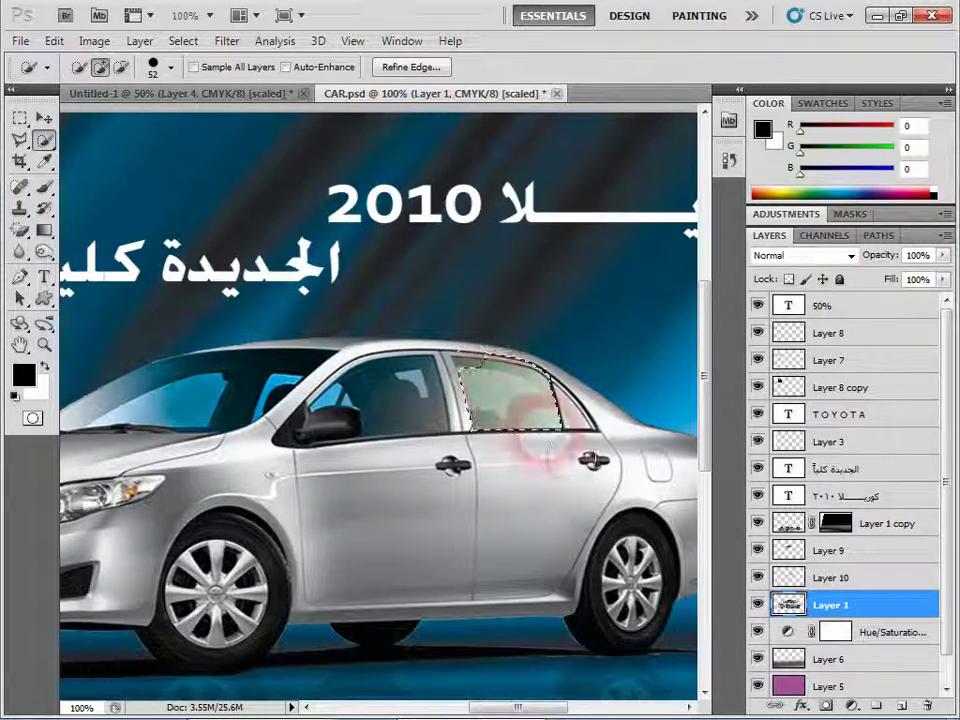
{"action": "key", "text": "ctrl+plus"}
{"action": "key", "text": "ctrl+plus"}
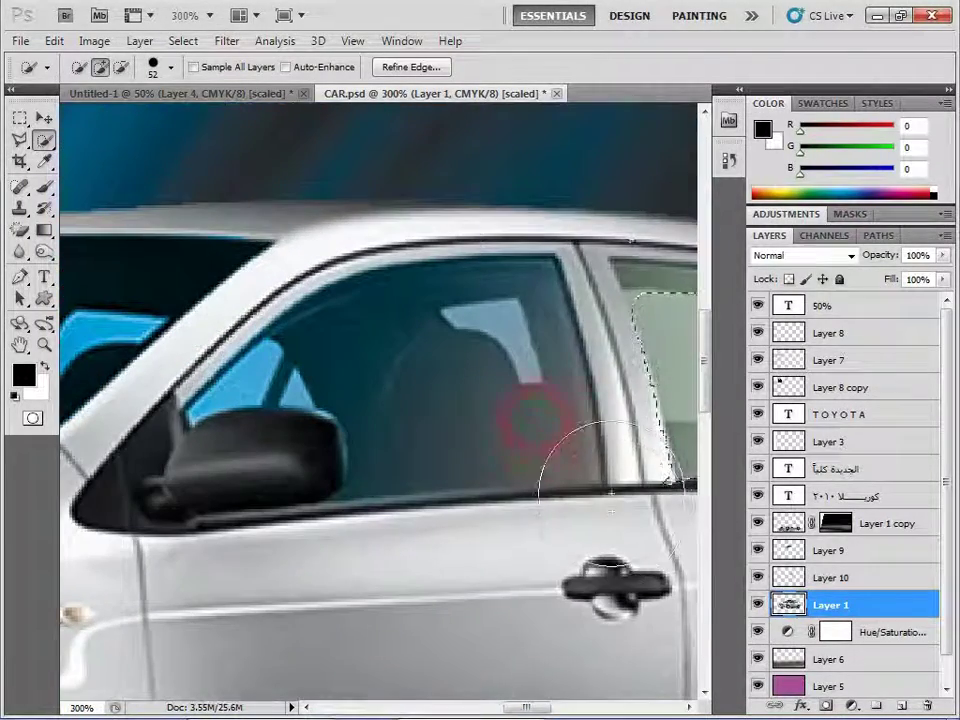
Pan to the rear door window and extend the selection into its top-left corner
{"action": "left_click_drag", "start_coordinate": [610, 492], "coordinate": [403, 510]}
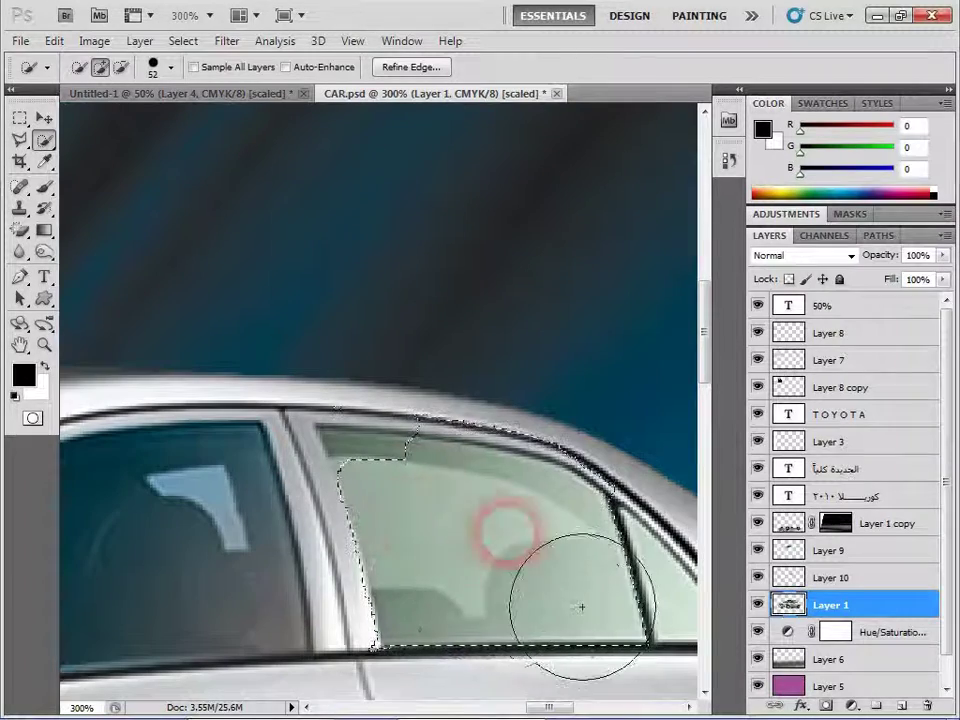
{"action": "left_click", "coordinate": [170, 68]}
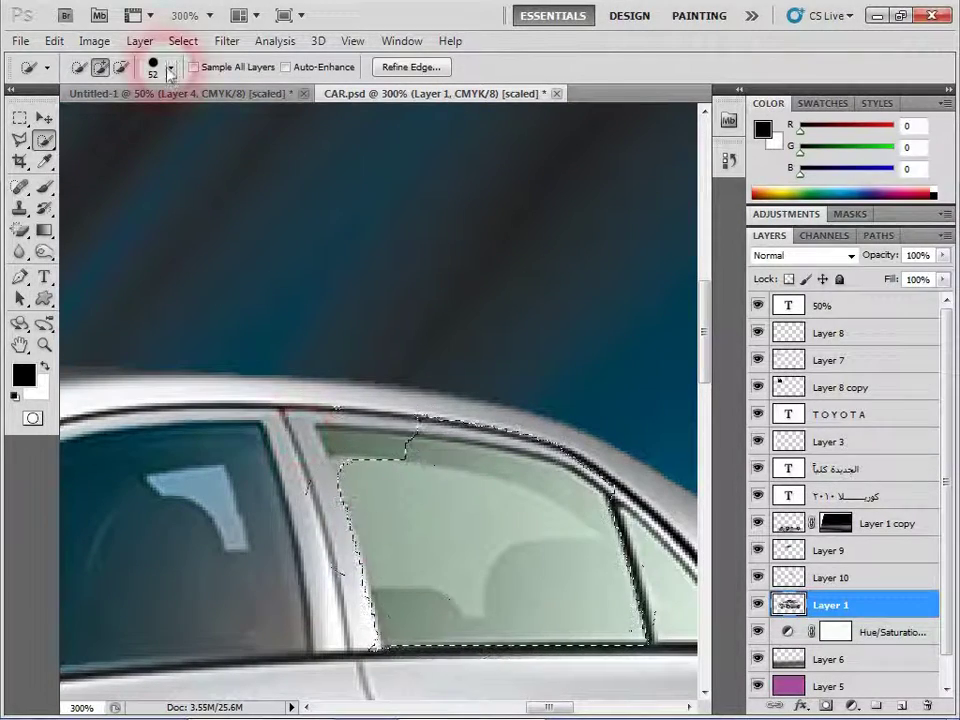
{"action": "left_click_drag", "start_coordinate": [140, 115], "coordinate": [122, 125]}
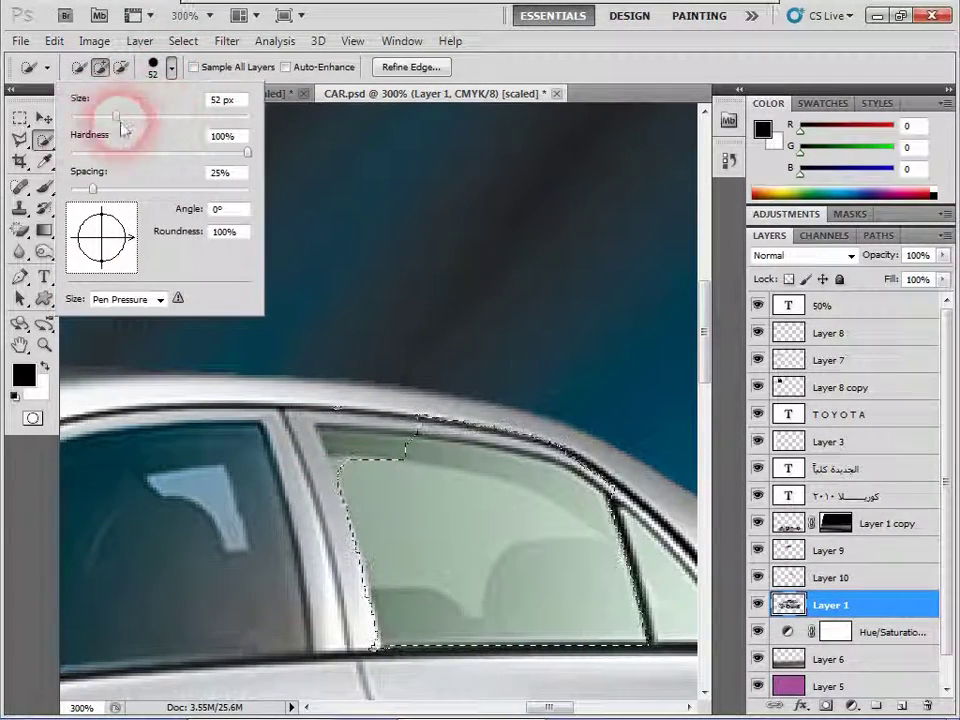
{"action": "left_click", "coordinate": [615, 68]}
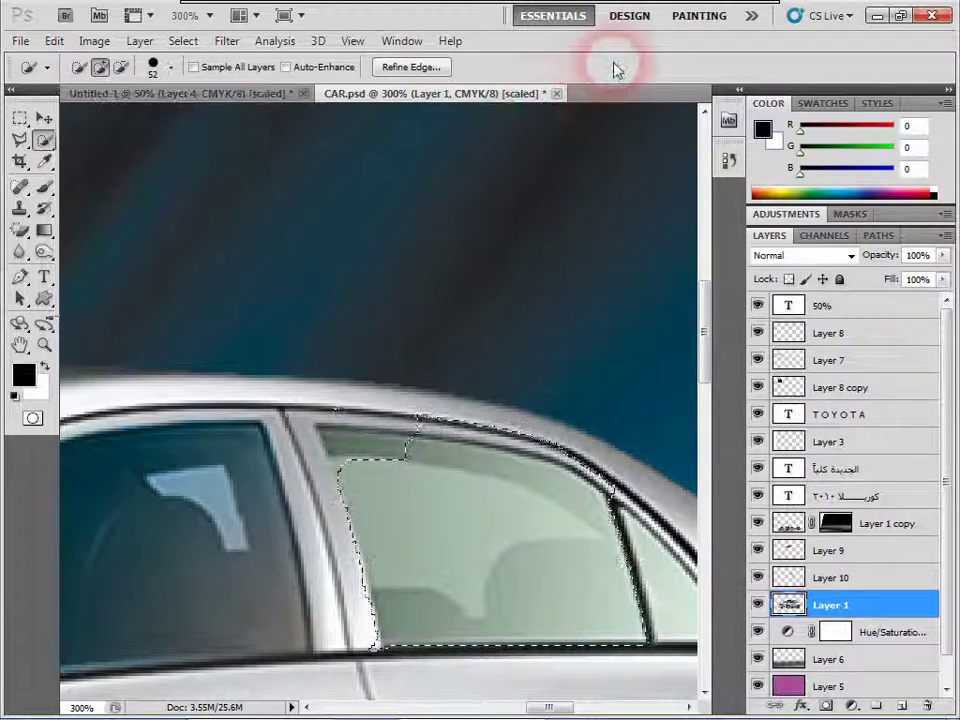
{"action": "left_click", "coordinate": [462, 496]}
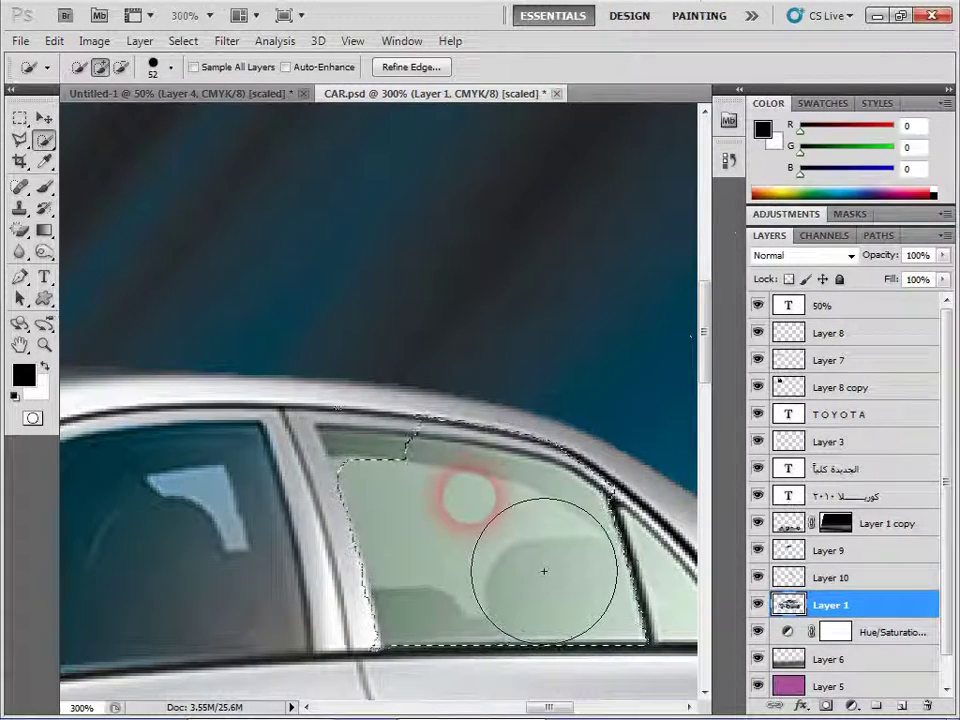
{"action": "key", "text": "bracketleft"}
{"action": "key", "text": "bracketleft"}
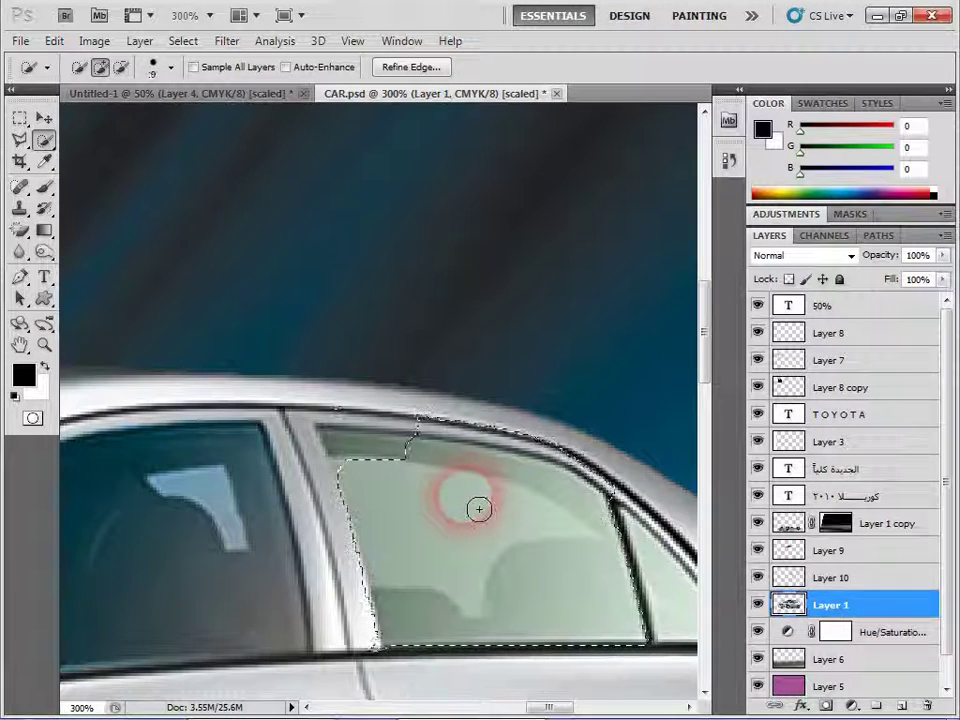
{"action": "left_click", "coordinate": [472, 504]}
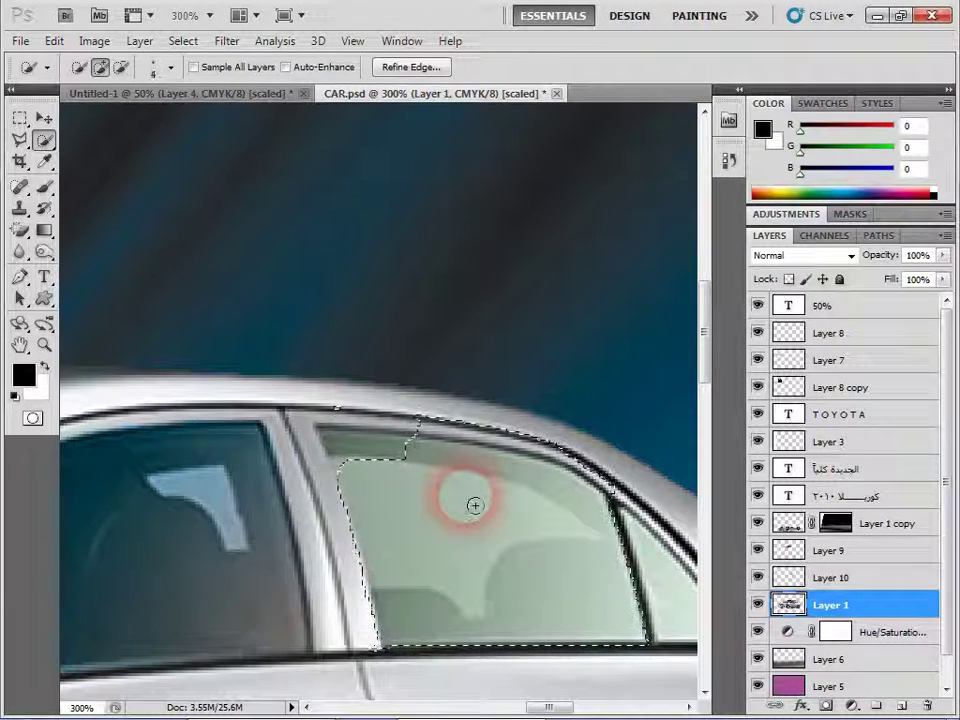
{"action": "key", "text": "bracketright"}
{"action": "key", "text": "bracketright"}
{"action": "key", "text": "bracketright"}
{"action": "left_click", "coordinate": [335, 393]}
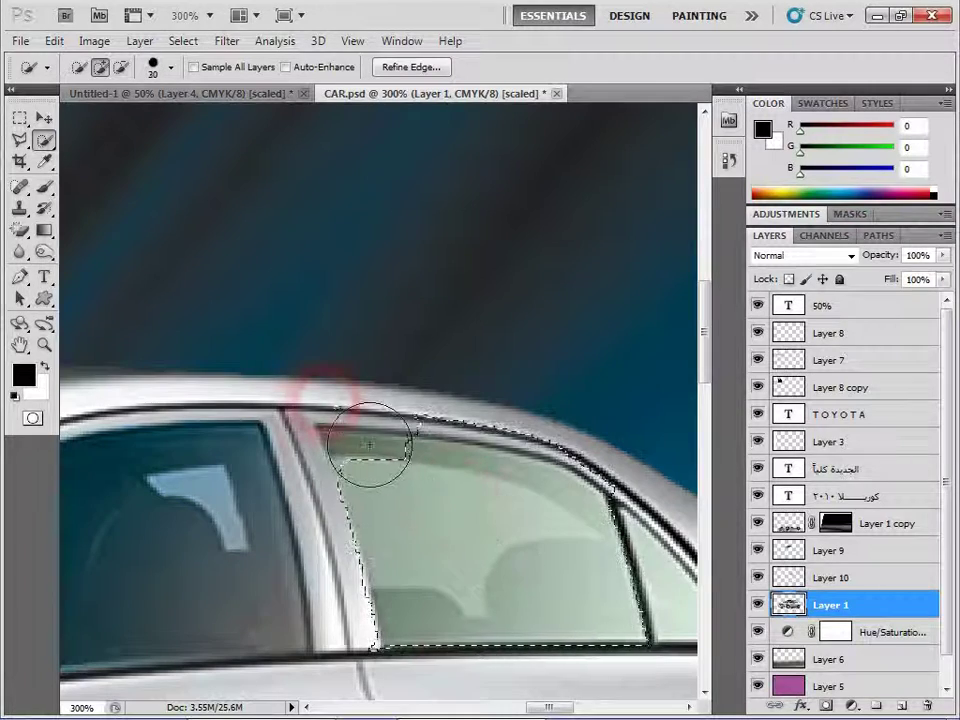
With a 15 px brush, refine the selection at the window's notch, roof and pillar
{"action": "left_click", "coordinate": [430, 495], "text": "alt"}
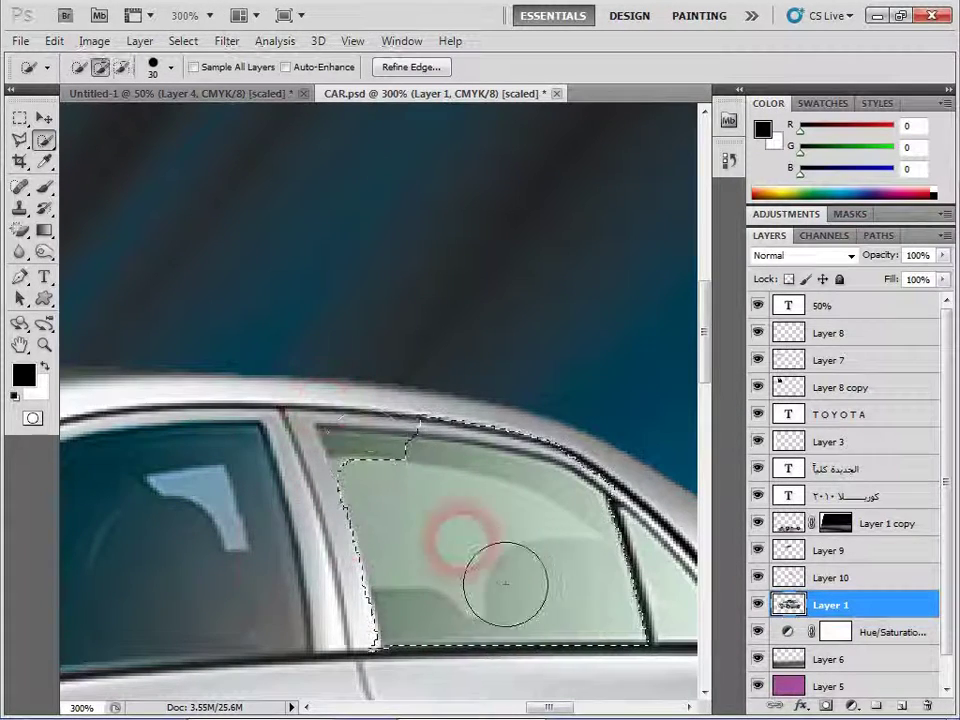
{"action": "key", "text": "bracketleft"}
{"action": "key", "text": "bracketleft"}
{"action": "key", "text": "bracketleft"}
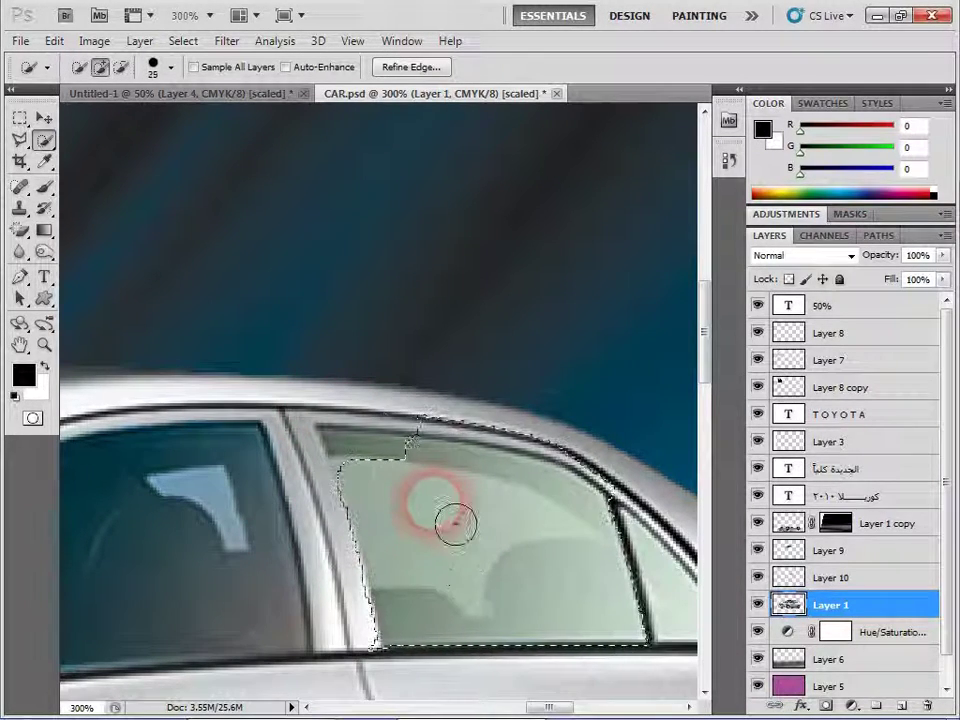
{"action": "left_click", "coordinate": [400, 468]}
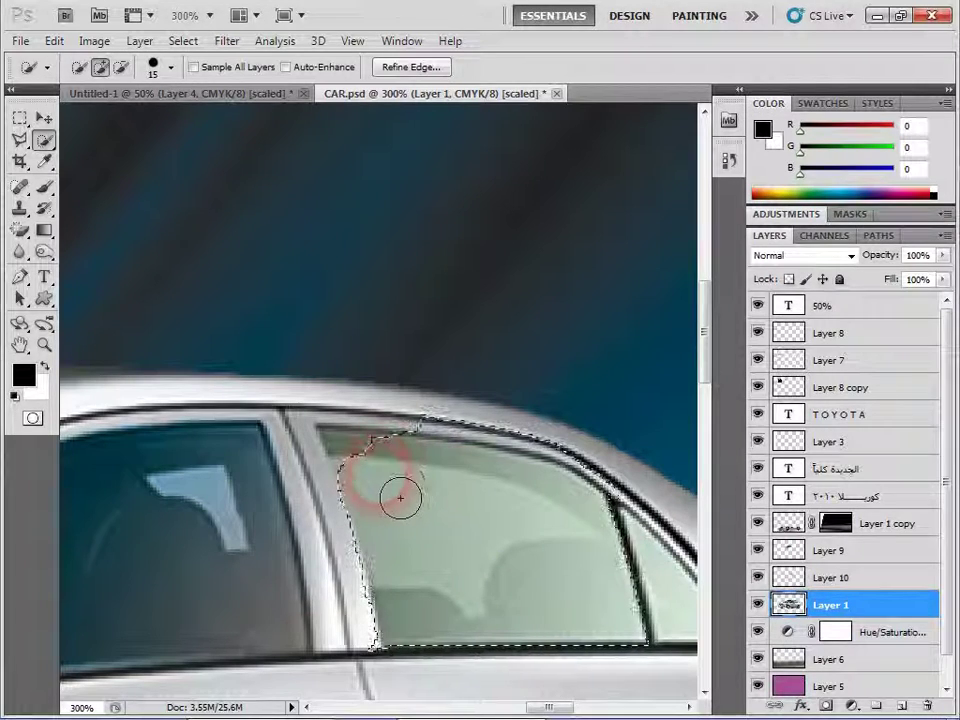
{"action": "left_click", "coordinate": [384, 487]}
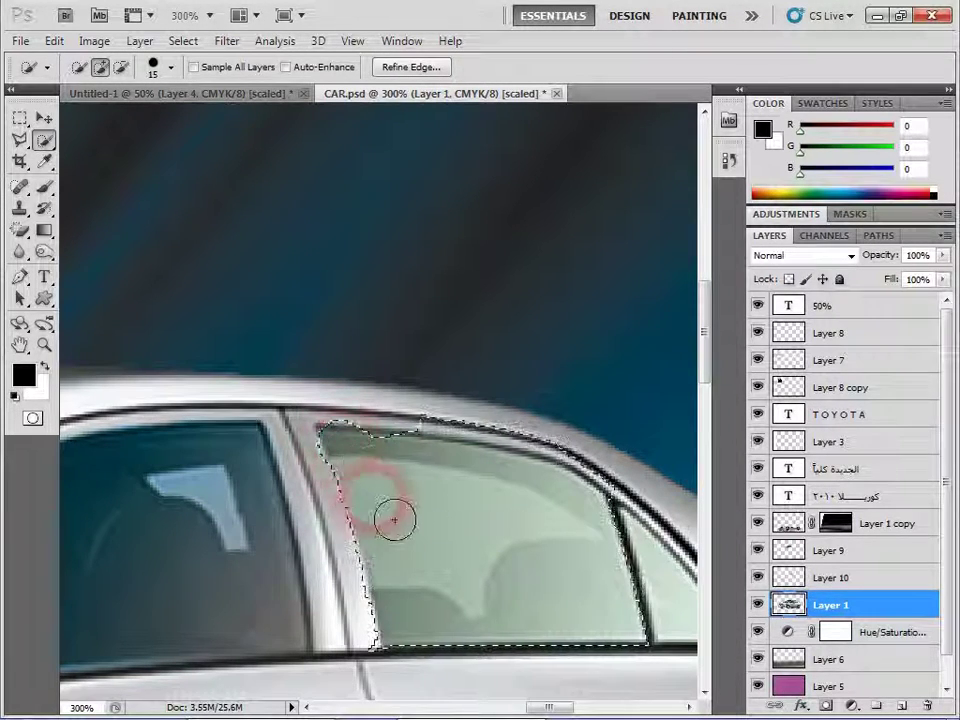
{"action": "left_click", "coordinate": [432, 425]}
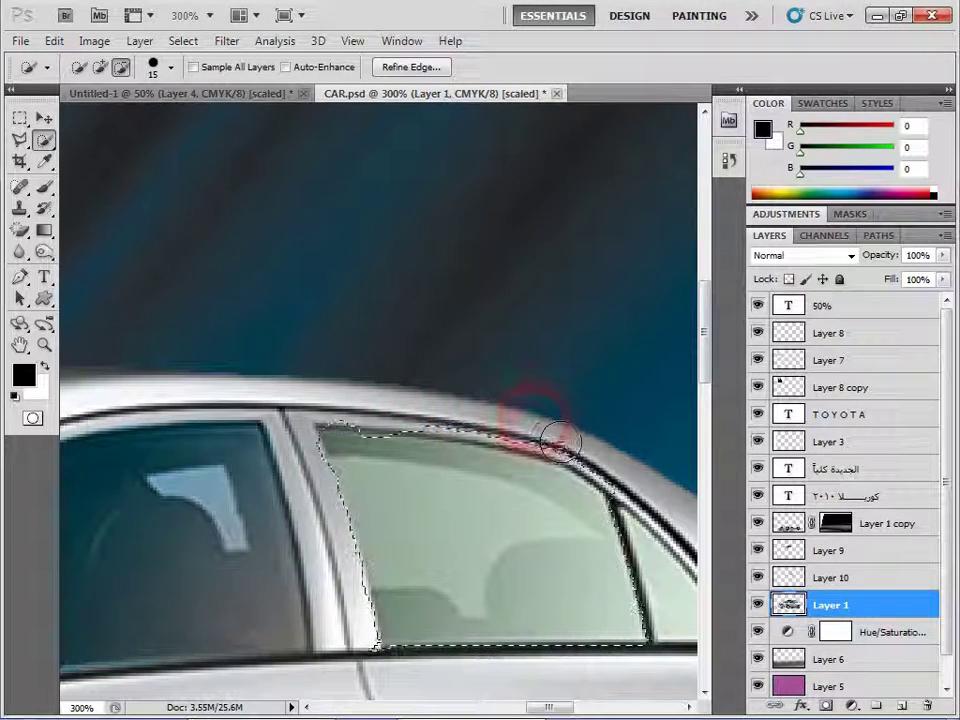
{"action": "left_click", "coordinate": [536, 525]}
{"action": "left_click", "coordinate": [489, 407]}
{"action": "left_click", "coordinate": [525, 553]}
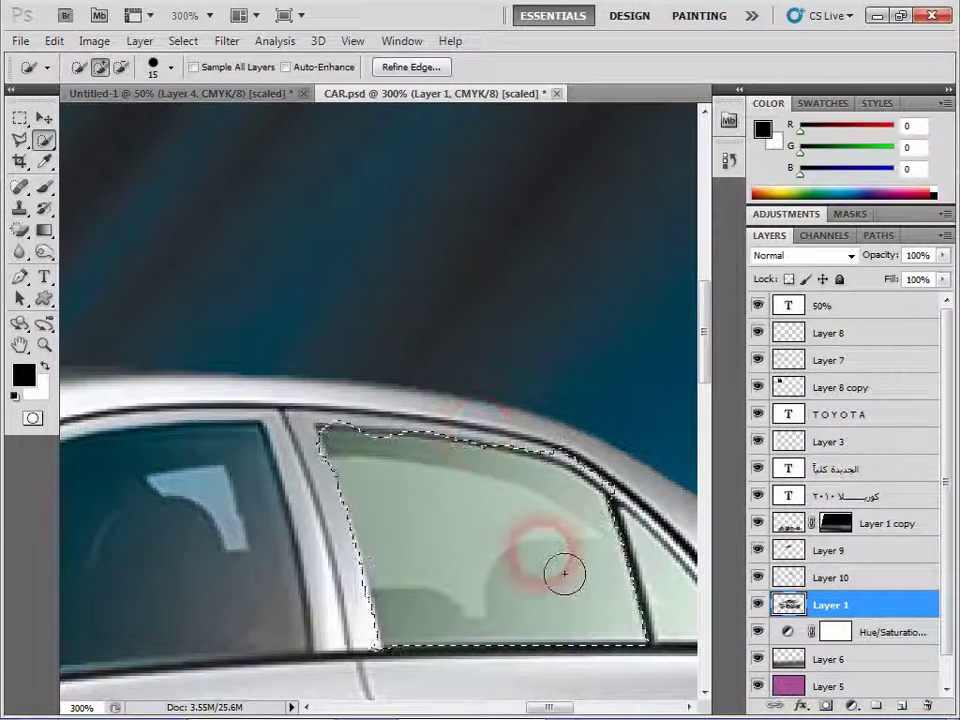
{"action": "left_click", "coordinate": [488, 550]}
Attempt a selection of the side window glass up to the roof pillar, then deselect
{"action": "key", "text": "ctrl+d"}
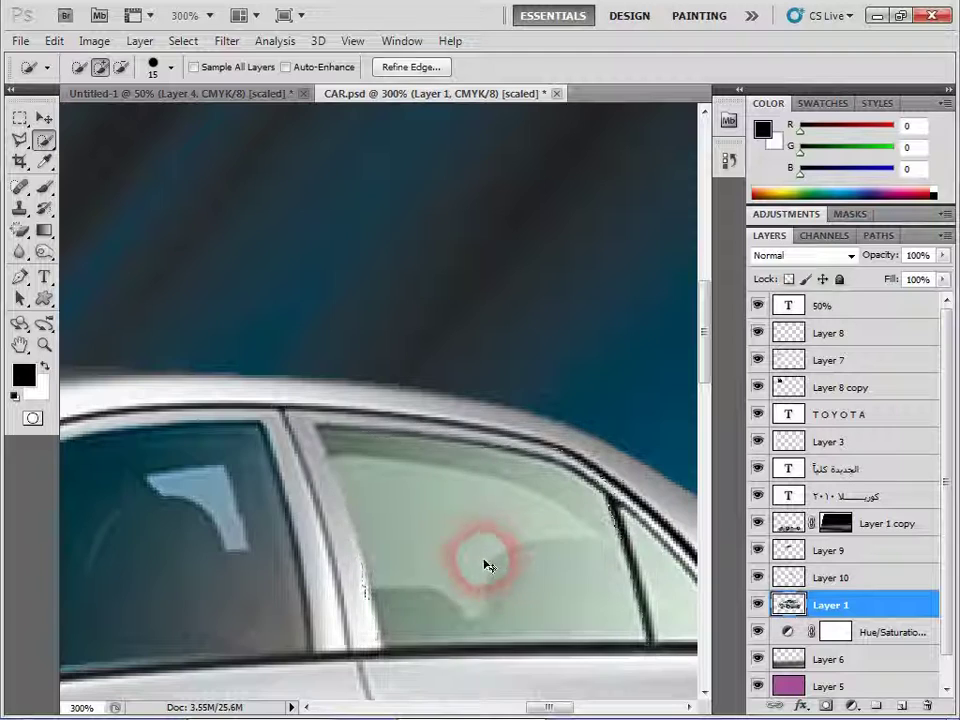
{"action": "mouse_move", "coordinate": [489, 566]}
{"action": "left_mouse_down"}
{"action": "mouse_move", "coordinate": [569, 633]}
{"action": "mouse_move", "coordinate": [568, 643]}
{"action": "mouse_move", "coordinate": [407, 574]}
{"action": "mouse_move", "coordinate": [494, 591]}
{"action": "left_mouse_up"}
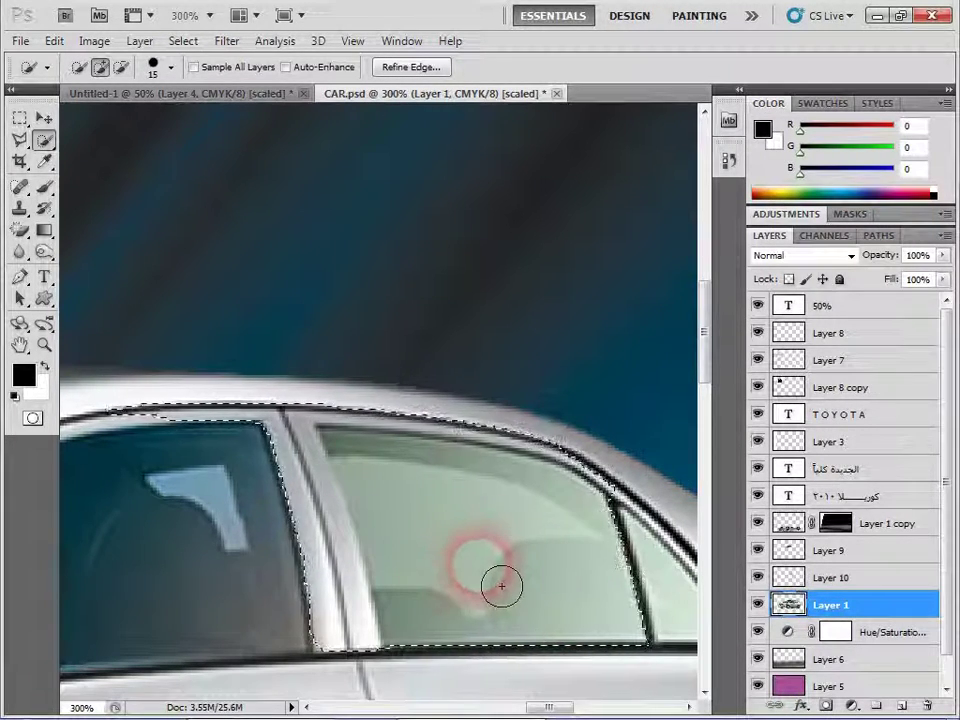
{"action": "key", "text": "ctrl+d"}
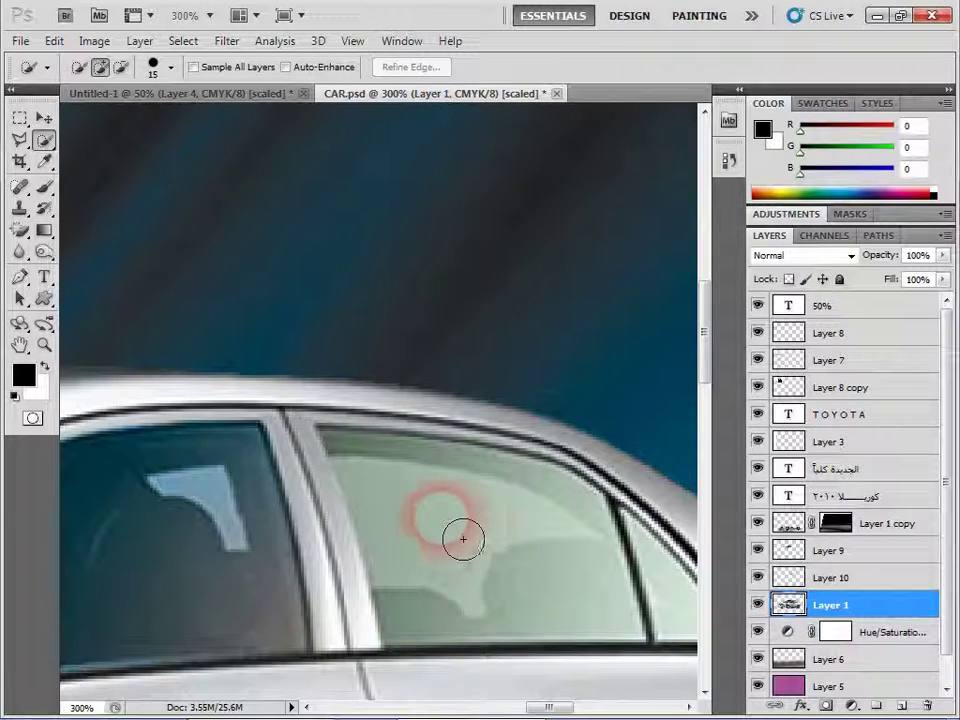
{"action": "left_click_drag", "start_coordinate": [463, 536], "coordinate": [481, 626]}
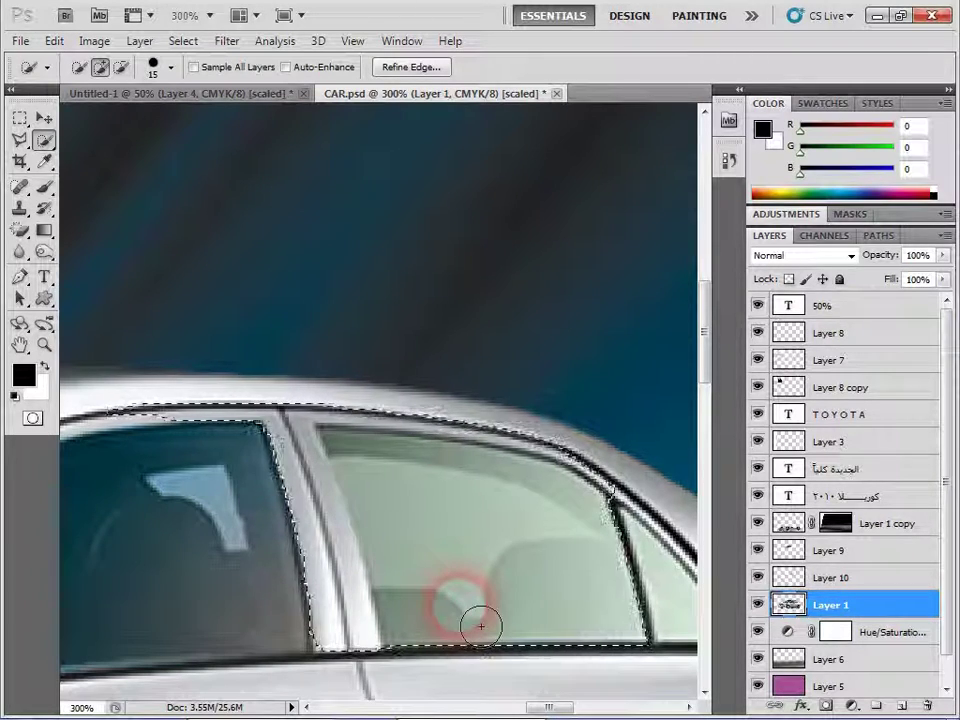
{"action": "mouse_move", "coordinate": [481, 626]}
{"action": "left_mouse_down"}
{"action": "mouse_move", "coordinate": [364, 621]}
{"action": "mouse_move", "coordinate": [303, 395]}
{"action": "left_mouse_up"}
{"action": "mouse_move", "coordinate": [340, 455]}
{"action": "left_mouse_down"}
{"action": "mouse_move", "coordinate": [360, 525]}
{"action": "mouse_move", "coordinate": [364, 643]}
{"action": "mouse_move", "coordinate": [385, 660]}
{"action": "left_mouse_up"}
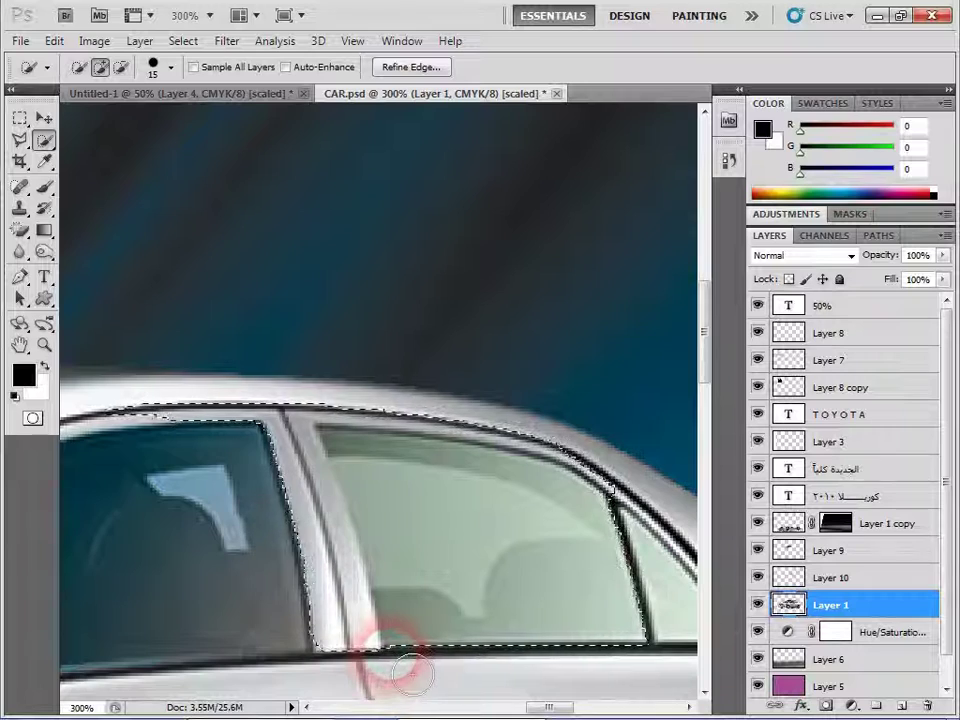
{"action": "key", "text": "ctrl+d"}
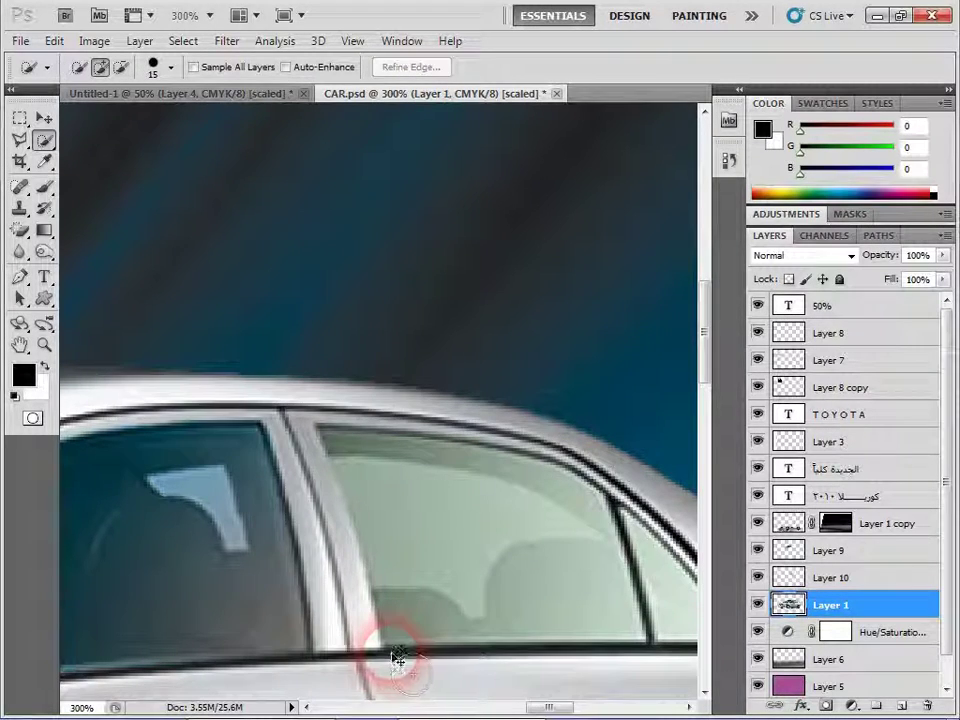
Zoom out, set the quick-selection brush to 30 px, and select the rear door window glass
{"action": "key", "text": "ctrl+minus"}
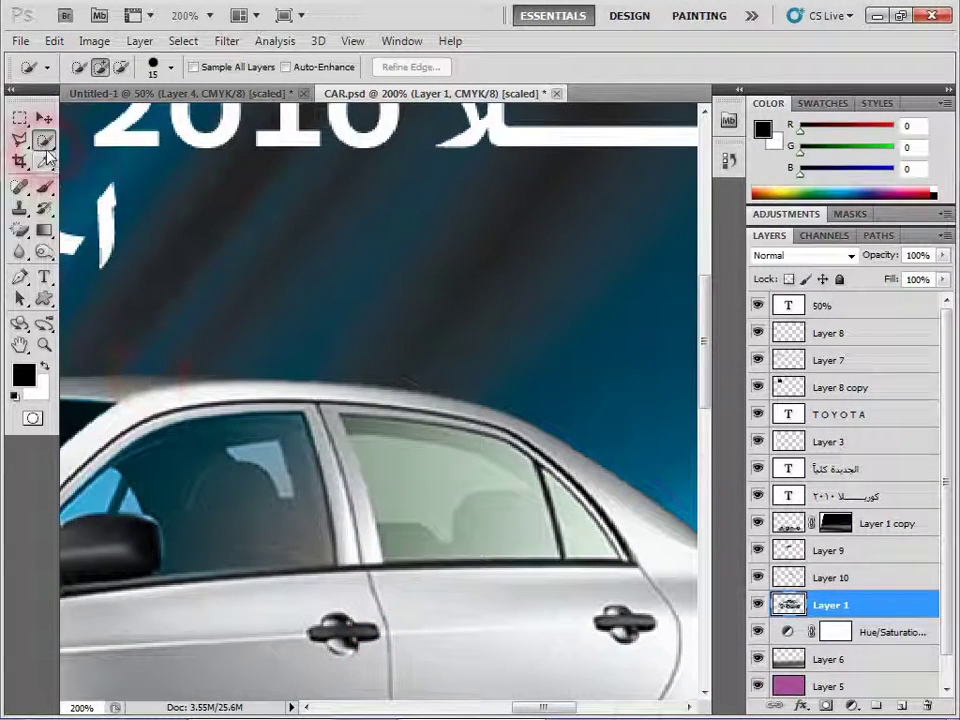
{"action": "left_click", "coordinate": [44, 141]}
{"action": "left_click", "coordinate": [90, 138]}
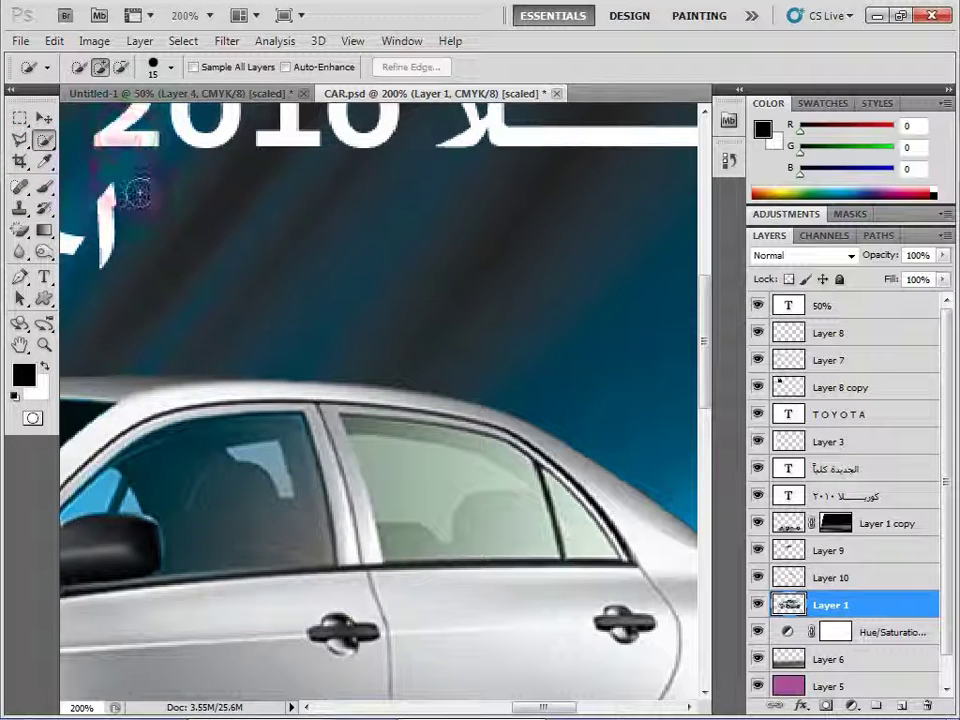
{"action": "left_click", "coordinate": [173, 68]}
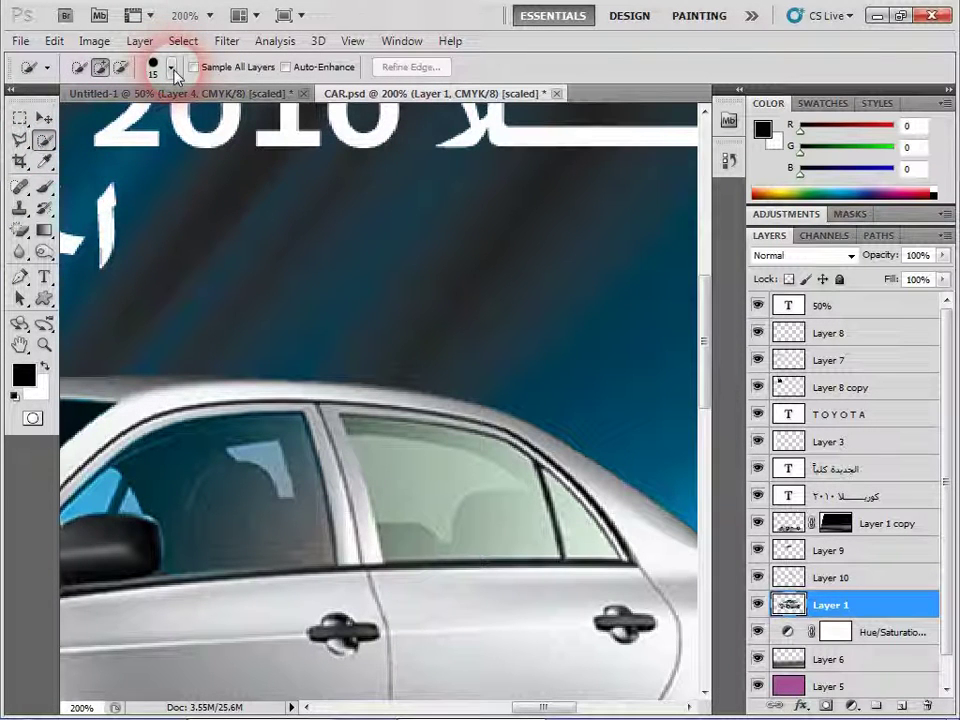
{"action": "left_click", "coordinate": [173, 68]}
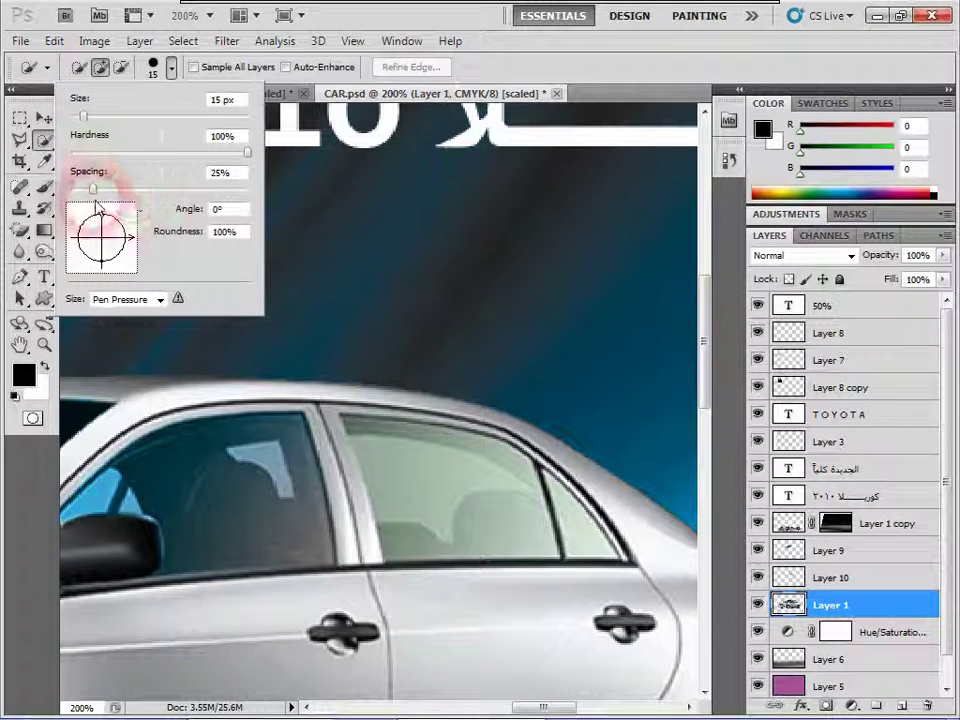
{"action": "left_click", "coordinate": [512, 93]}
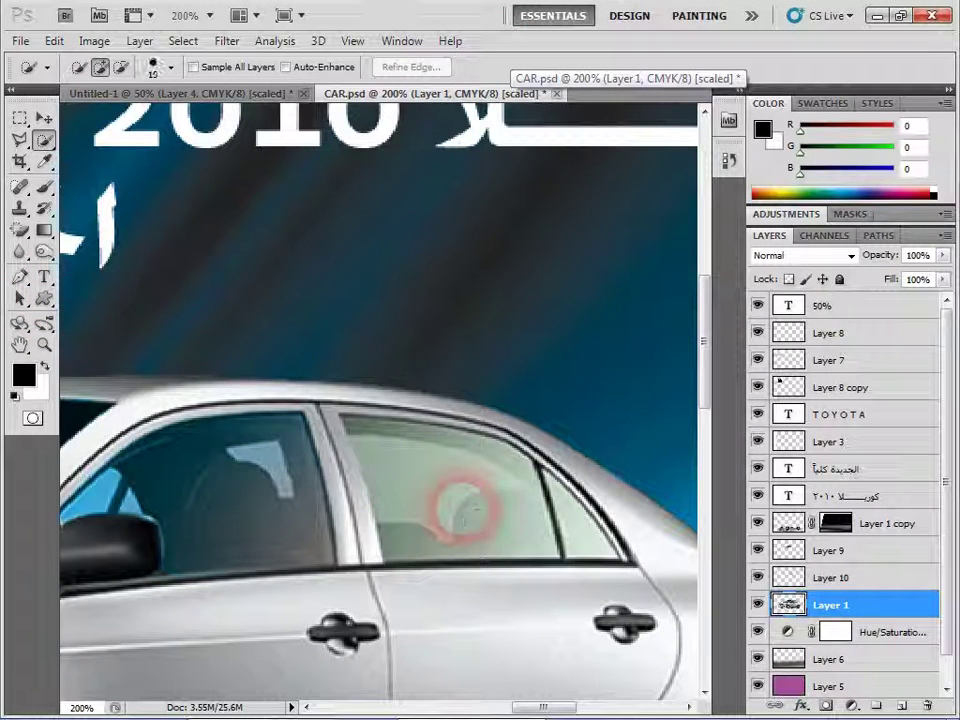
{"action": "left_click", "coordinate": [456, 492]}
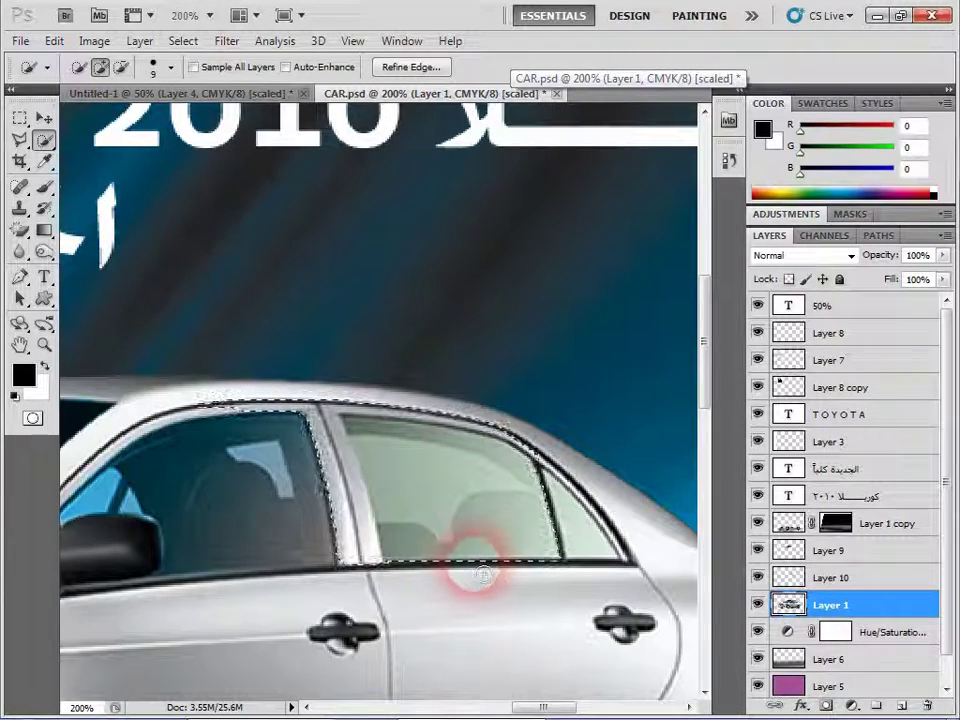
{"action": "left_click_drag", "start_coordinate": [481, 575], "coordinate": [398, 376]}
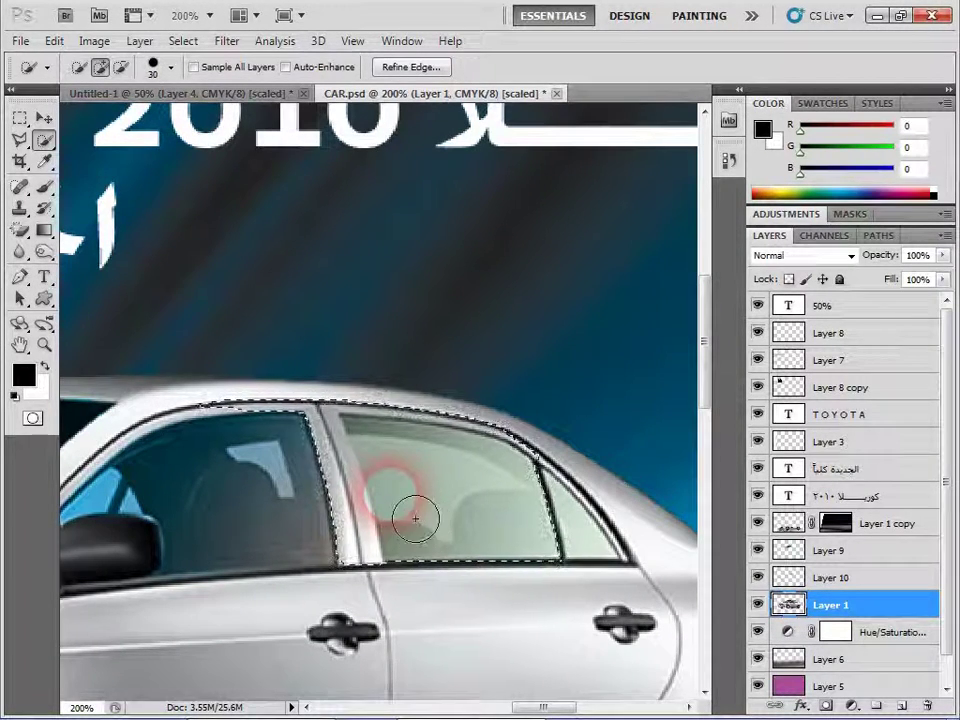
Subtract the roof edge, front window and pillar from the rear window selection
{"action": "key", "text": "bracketleft"}
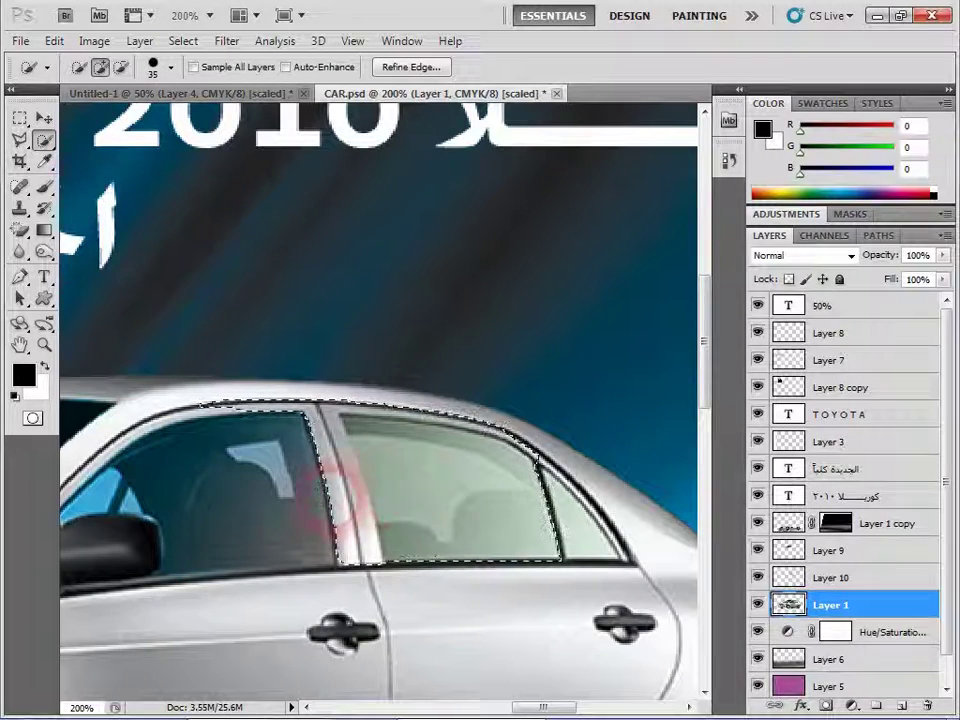
{"action": "left_click", "coordinate": [195, 405], "text": "alt"}
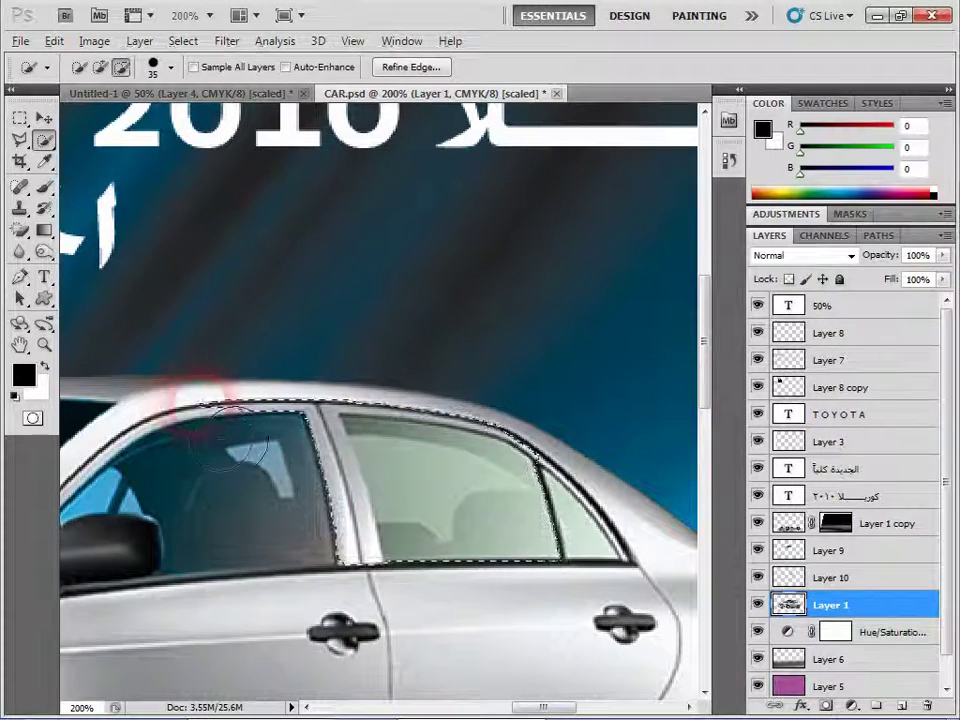
{"action": "left_click_drag", "start_coordinate": [235, 438], "coordinate": [270, 440]}
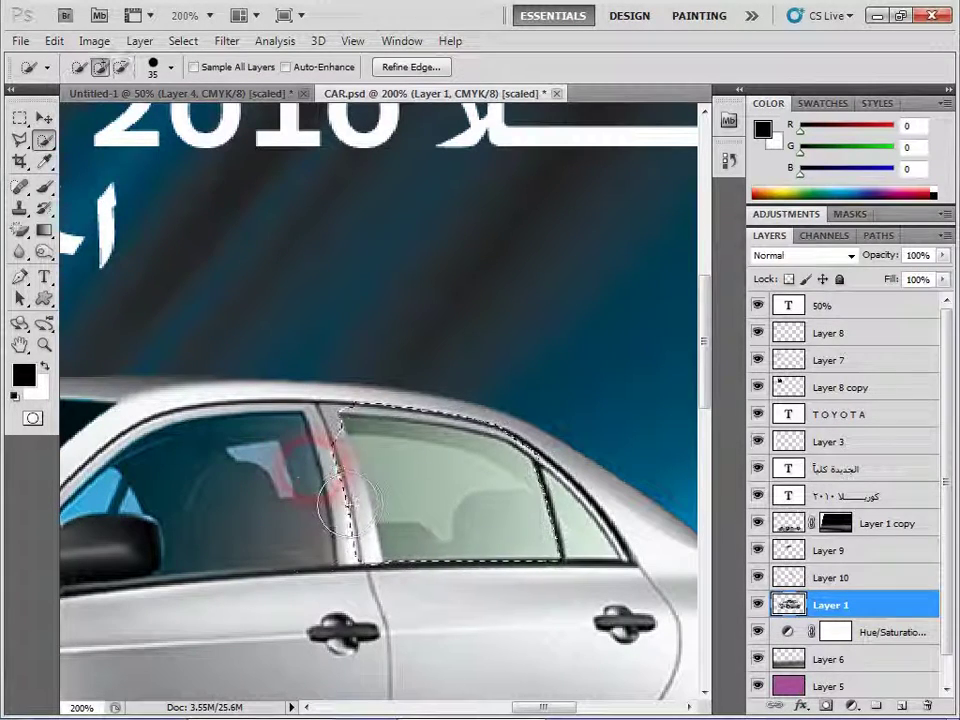
{"action": "left_click_drag", "start_coordinate": [348, 503], "coordinate": [381, 607]}
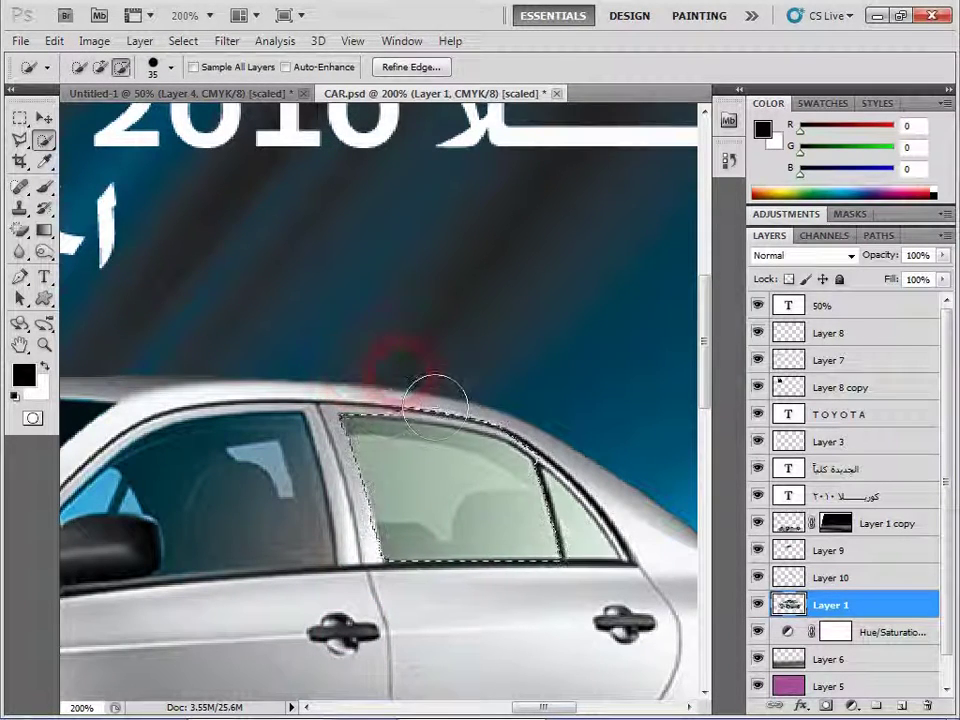
{"action": "left_click_drag", "start_coordinate": [447, 408], "coordinate": [538, 433]}
{"action": "left_click_drag", "start_coordinate": [593, 452], "coordinate": [597, 467]}
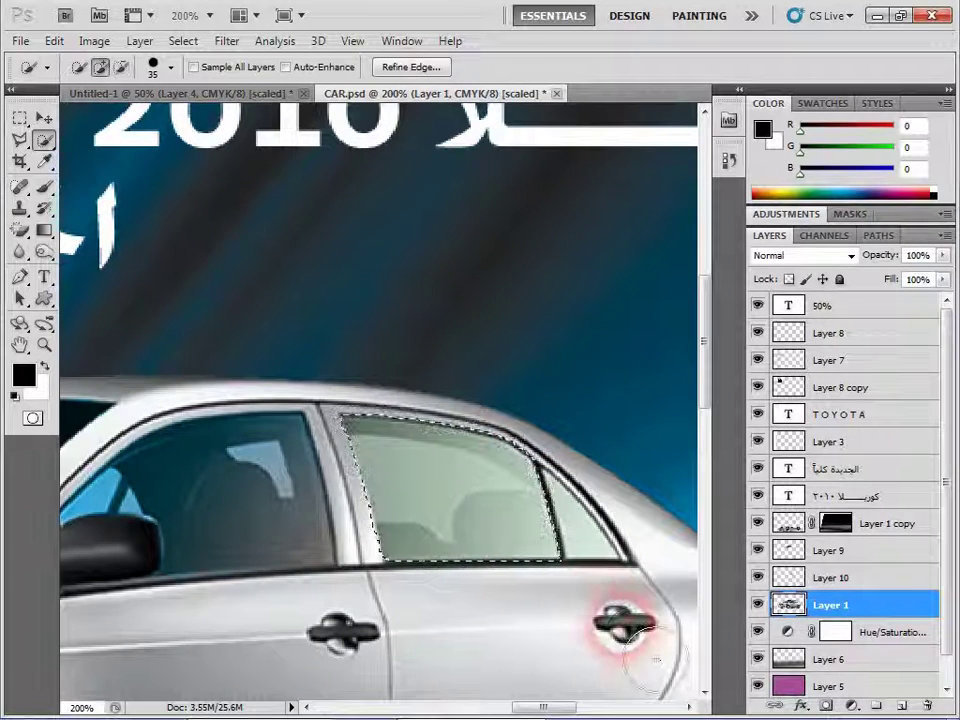
Add the window's lower edge back and check the selection zoomed in before zooming out
{"action": "left_click", "coordinate": [510, 607]}
{"action": "left_click_drag", "start_coordinate": [546, 648], "coordinate": [499, 642]}
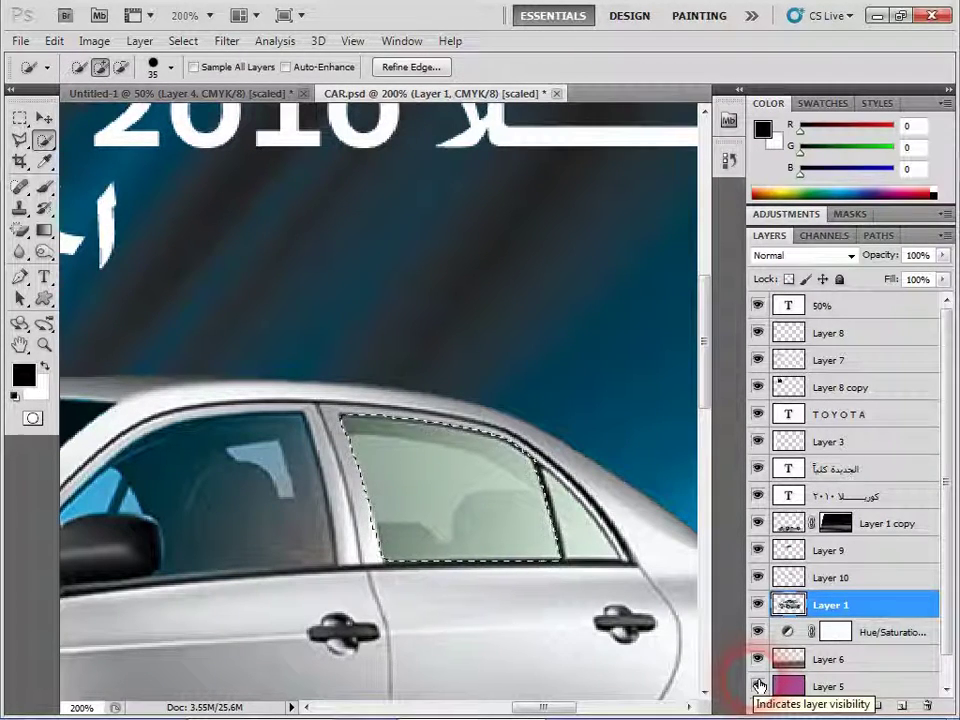
{"action": "left_click_drag", "start_coordinate": [677, 561], "coordinate": [635, 607]}
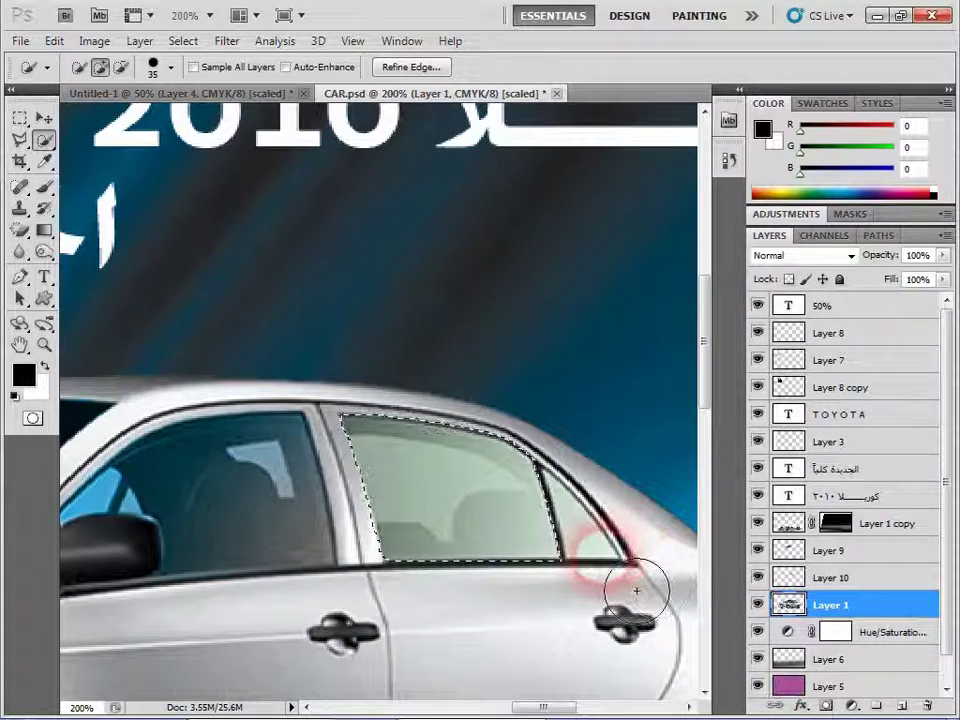
{"action": "key", "text": "ctrl+minus"}
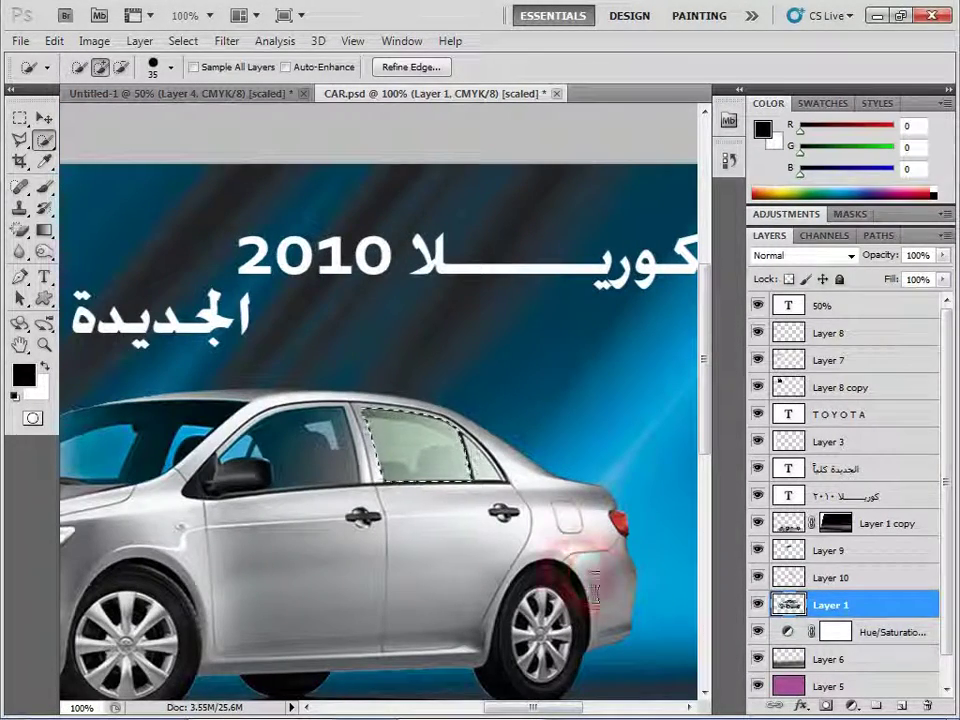
{"action": "key", "text": "ctrl+plus"}
{"action": "key", "text": "ctrl+plus"}
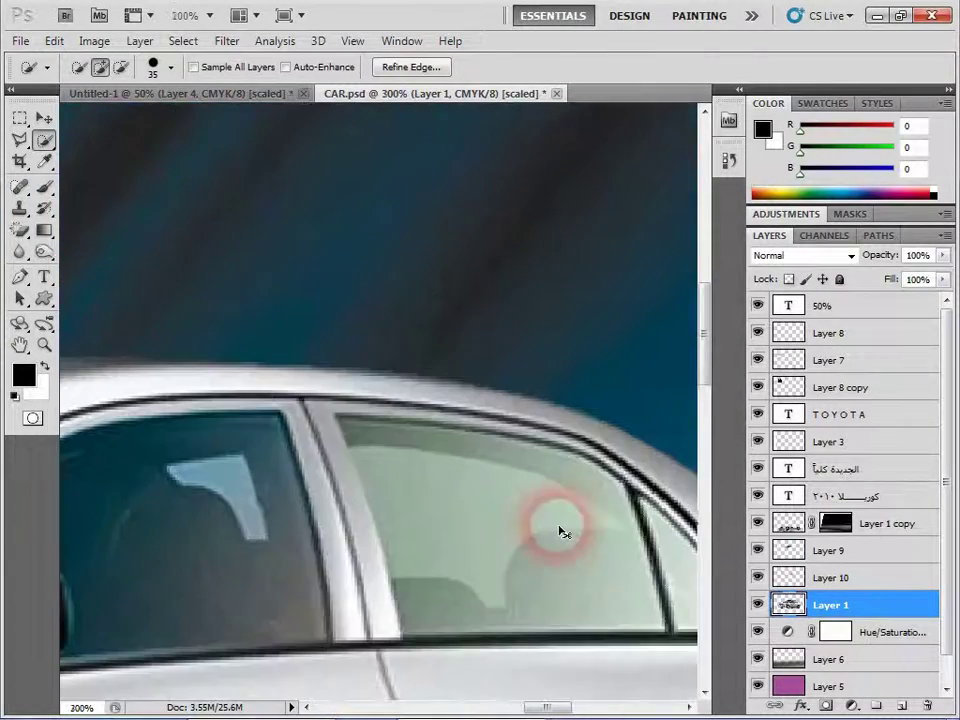
{"action": "left_click", "coordinate": [557, 525]}
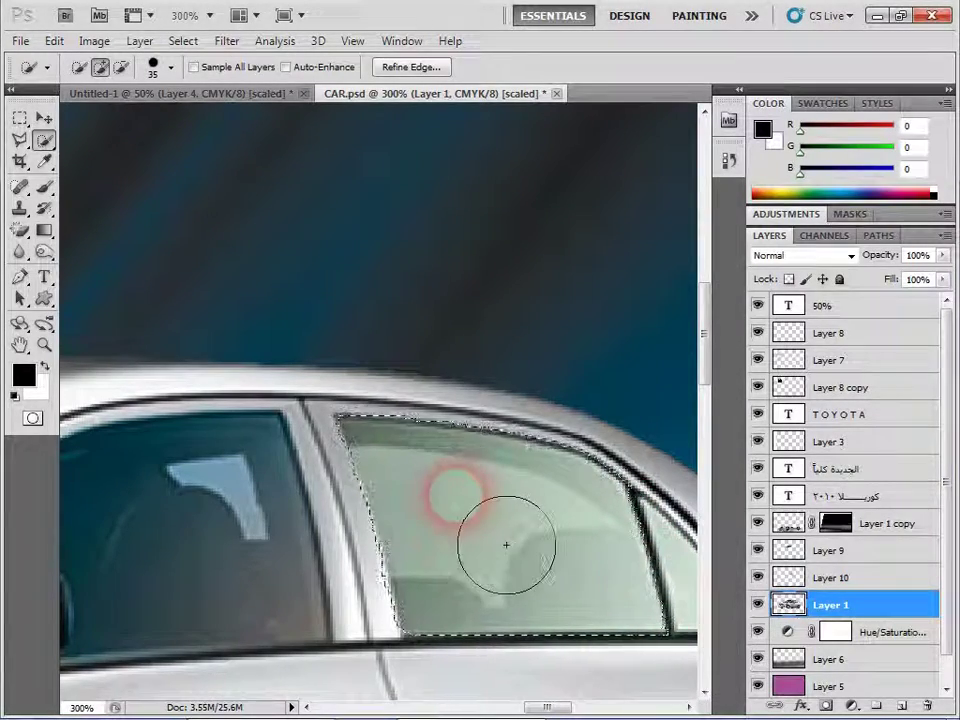
{"action": "key", "text": "ctrl+minus"}
{"action": "key", "text": "ctrl+minus"}
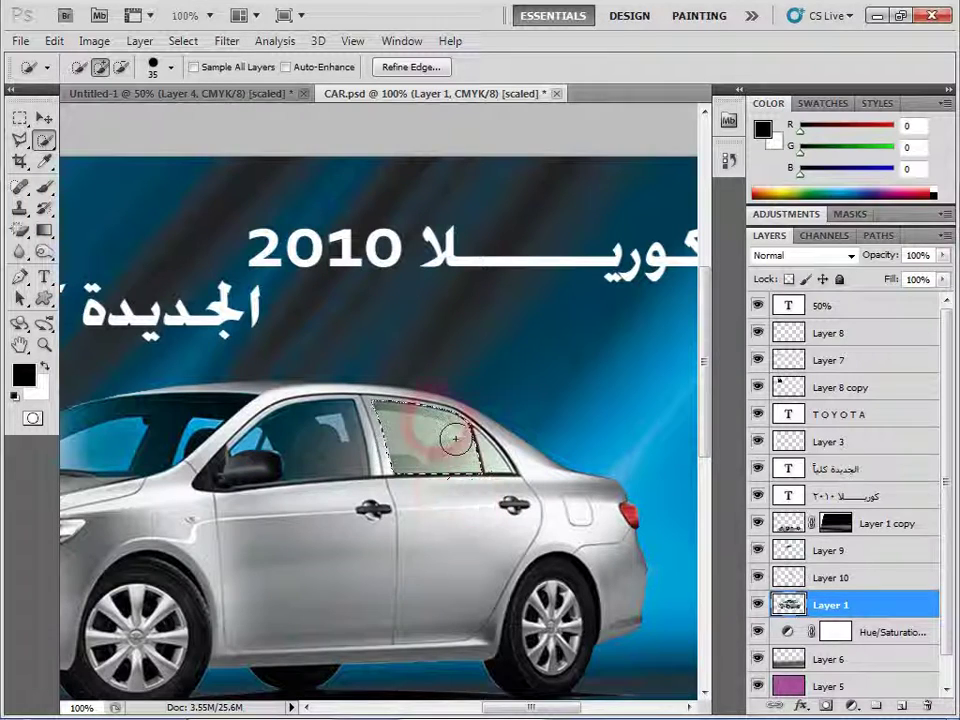
{"action": "left_click", "coordinate": [44, 230]}
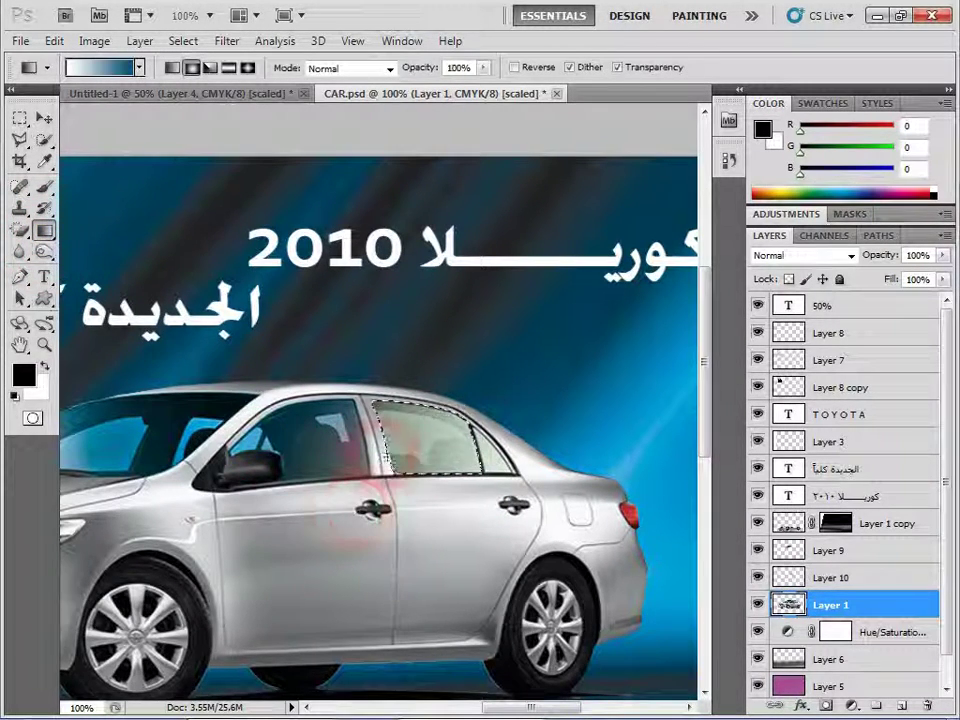
On new Layer 11, fill the rear door window with a gradient, deselect, and set Color blending
{"action": "left_click", "coordinate": [903, 705]}
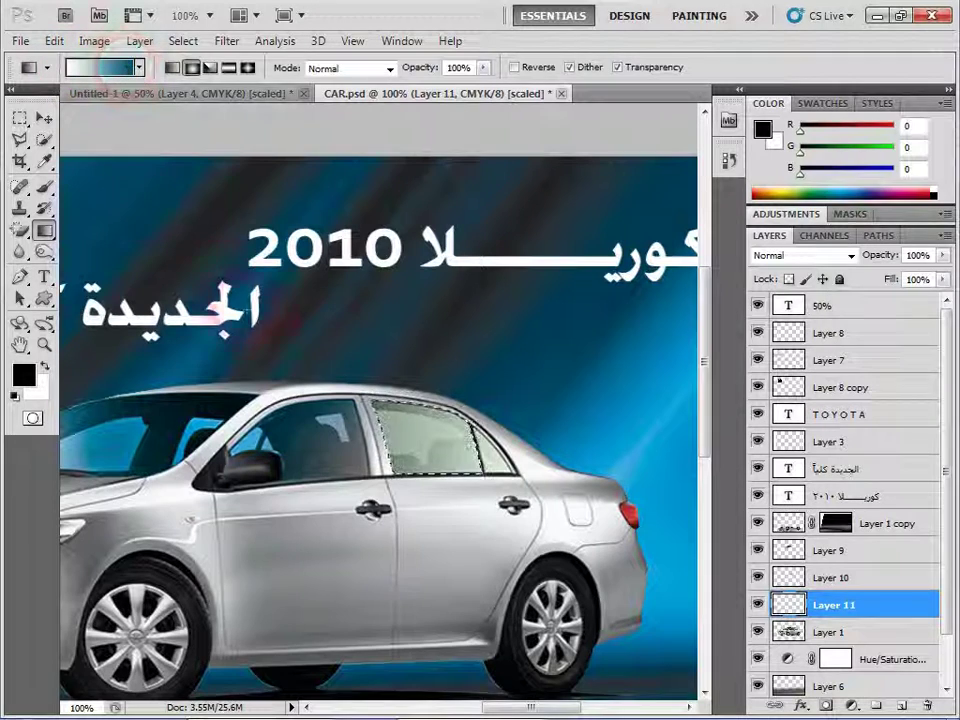
{"action": "left_click_drag", "start_coordinate": [515, 505], "coordinate": [425, 420]}
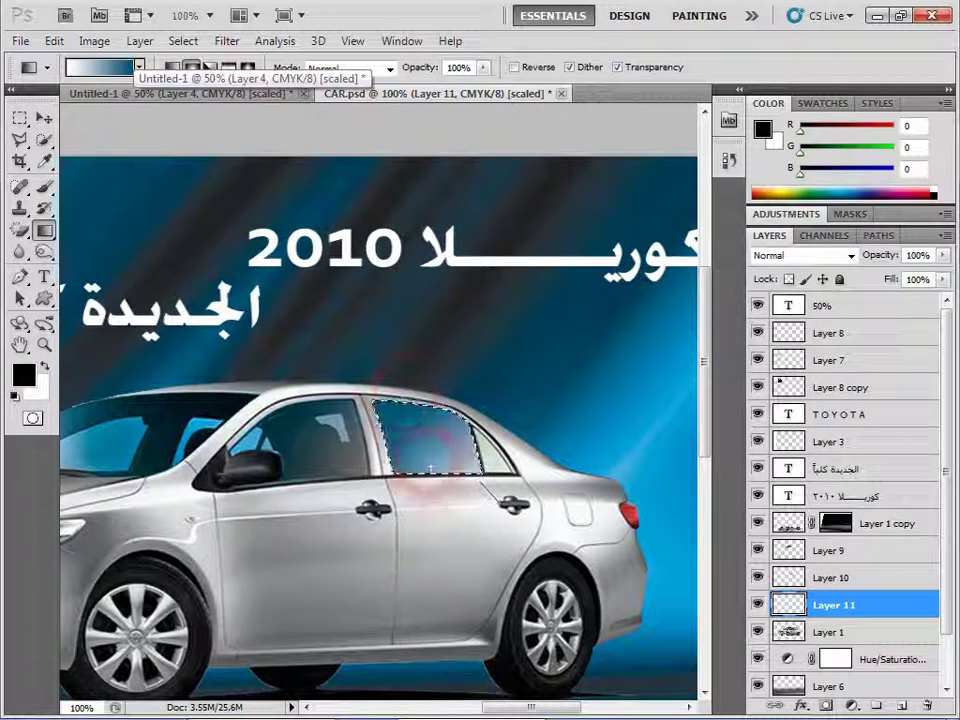
{"action": "left_click", "coordinate": [463, 491]}
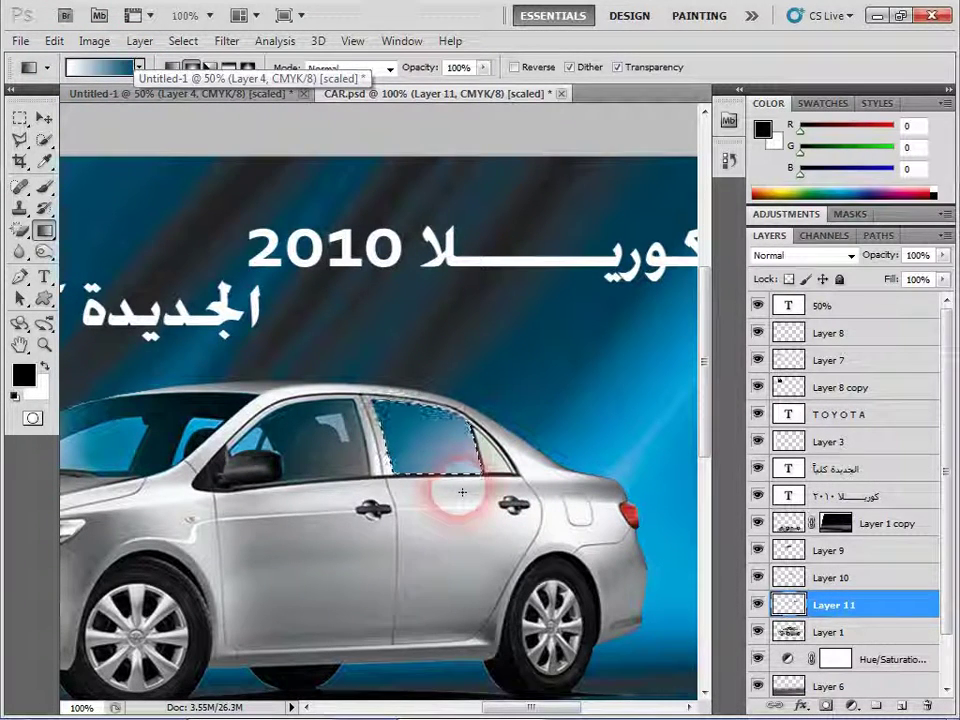
{"action": "key", "text": "ctrl+d"}
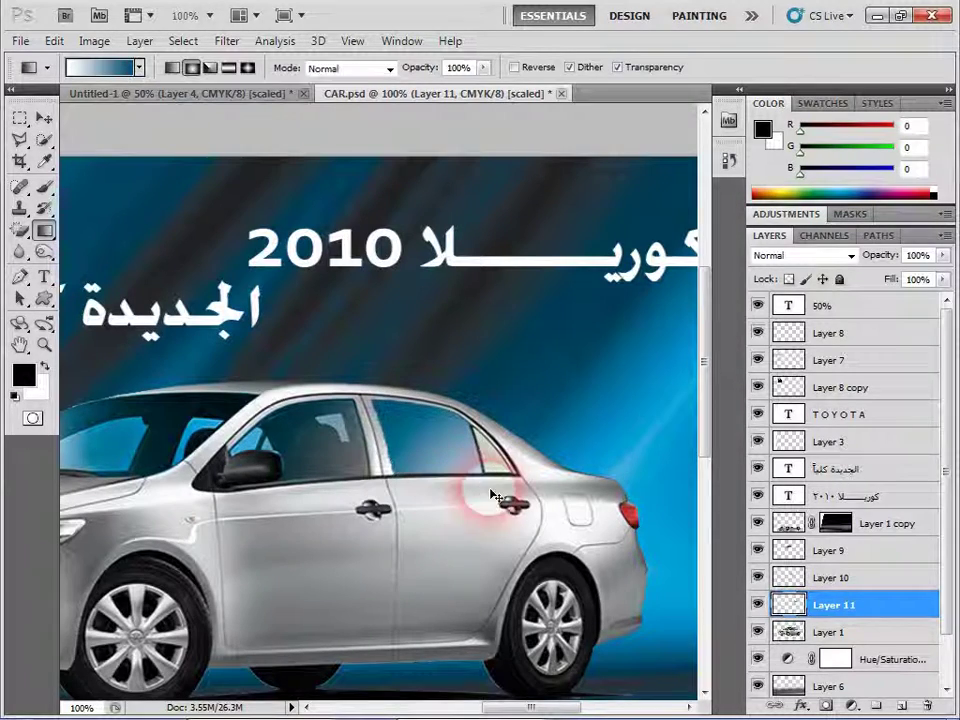
{"action": "left_click", "coordinate": [828, 262]}
{"action": "left_click", "coordinate": [782, 457]}
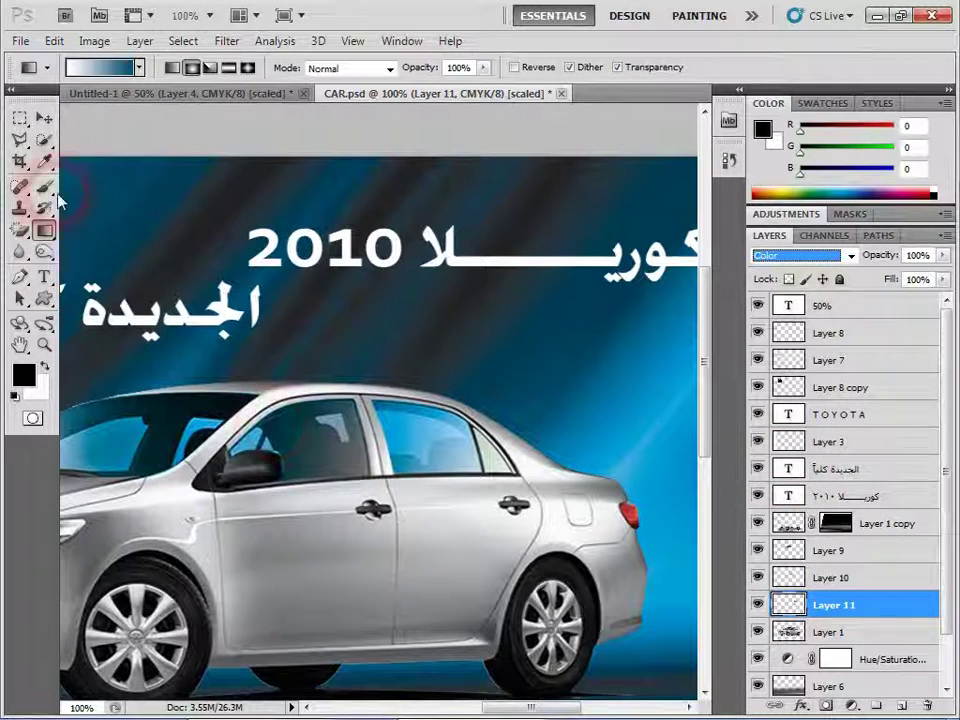
{"action": "left_click", "coordinate": [44, 140]}
Make Layer 1 the working layer with the Quick Selection tool active
{"action": "left_click", "coordinate": [82, 144]}
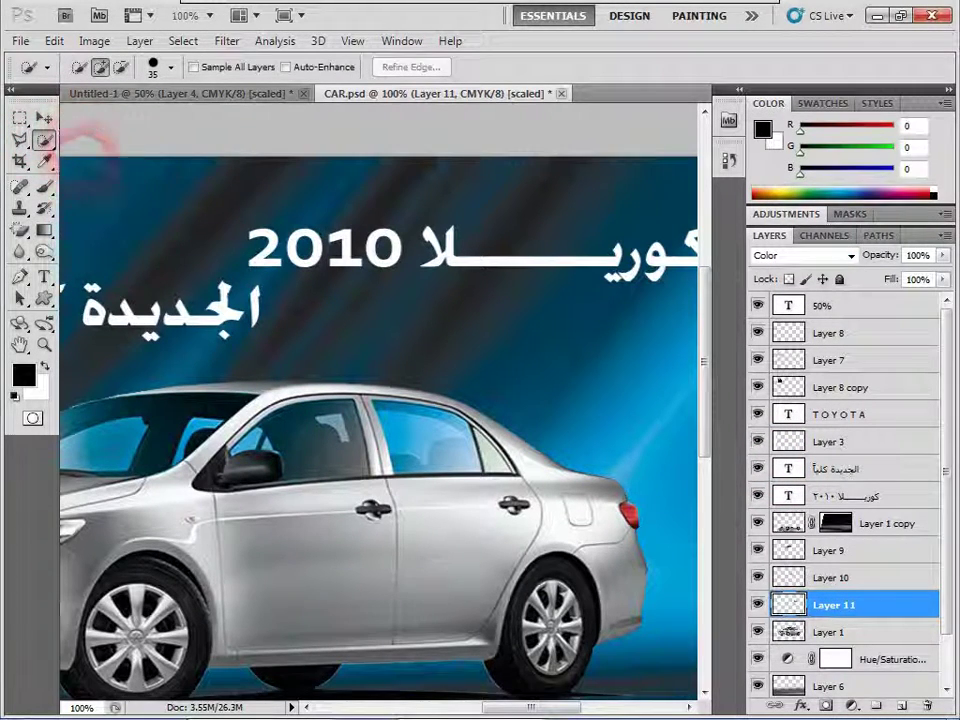
{"action": "left_click", "coordinate": [845, 633]}
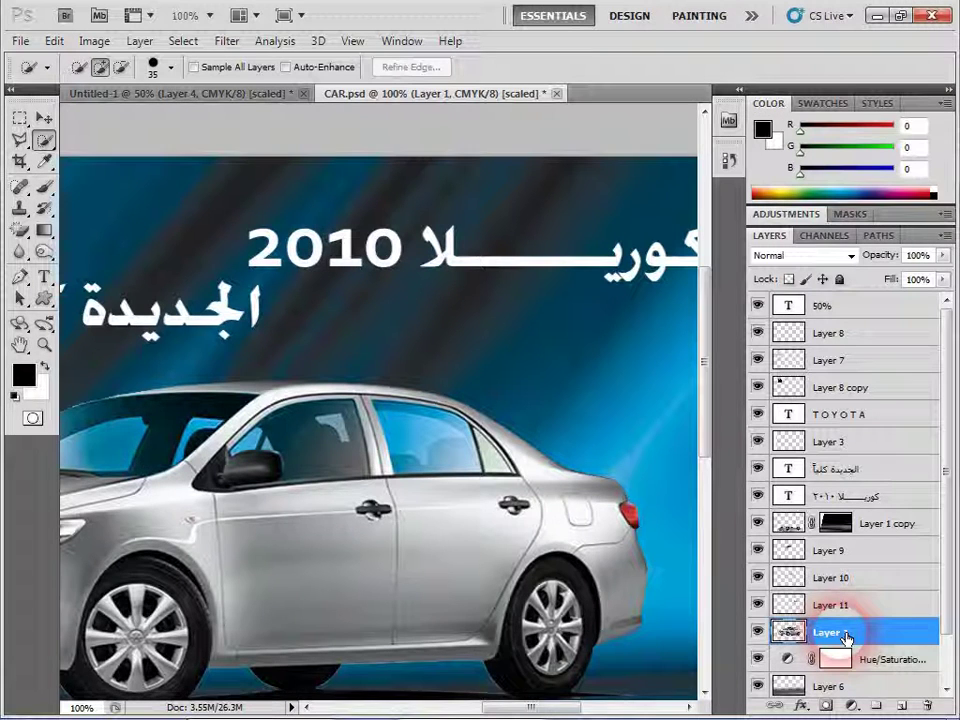
{"action": "double_click", "coordinate": [841, 627]}
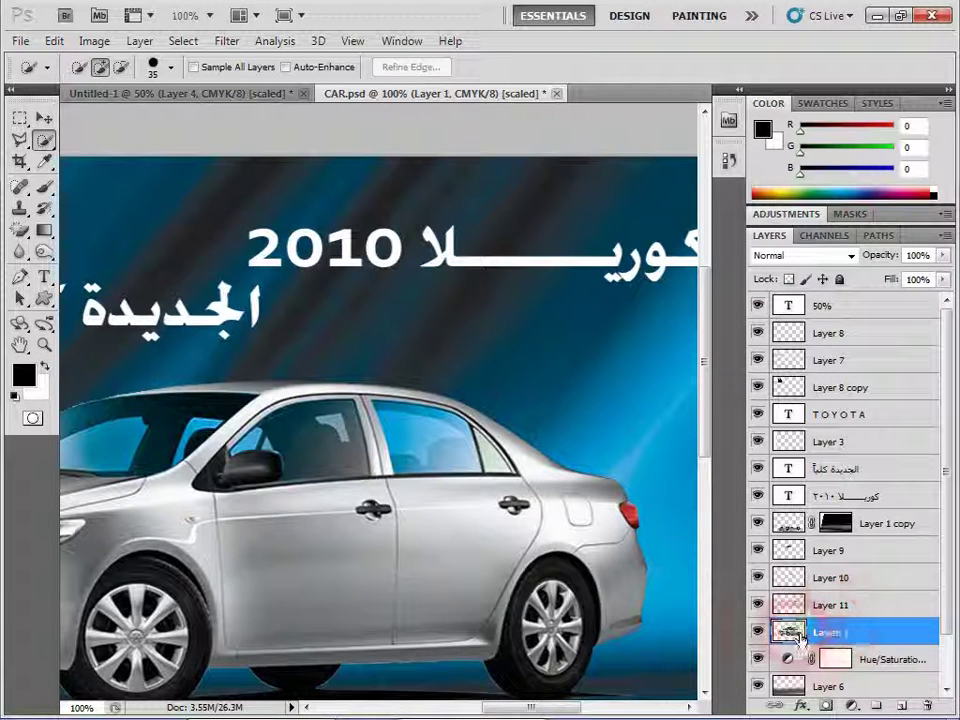
{"action": "left_click_drag", "start_coordinate": [44, 140], "coordinate": [100, 143]}
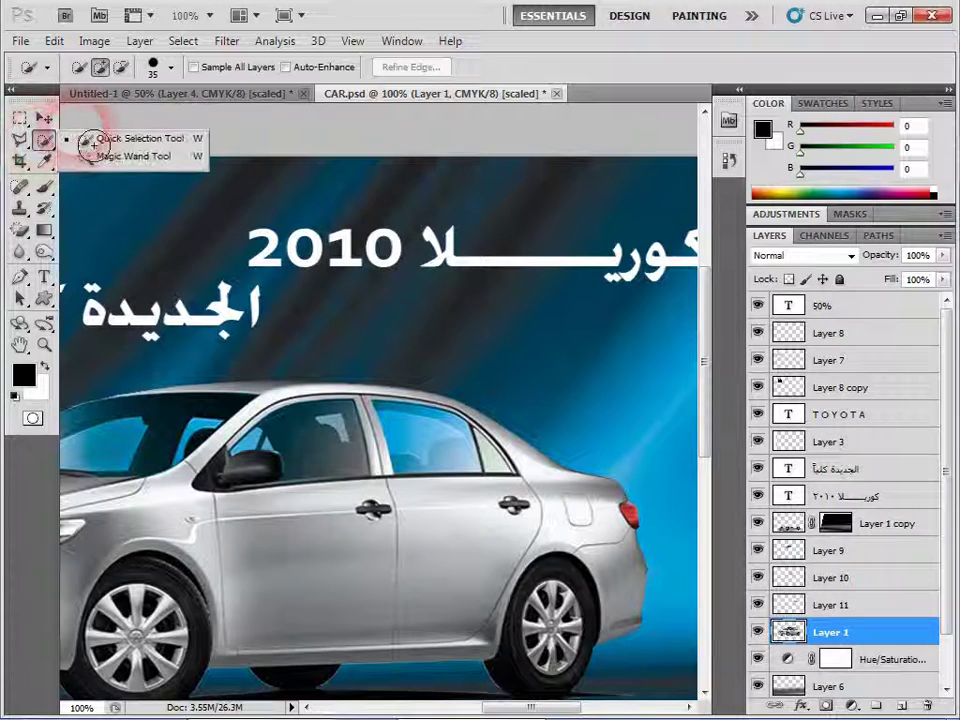
{"action": "left_click", "coordinate": [100, 143]}
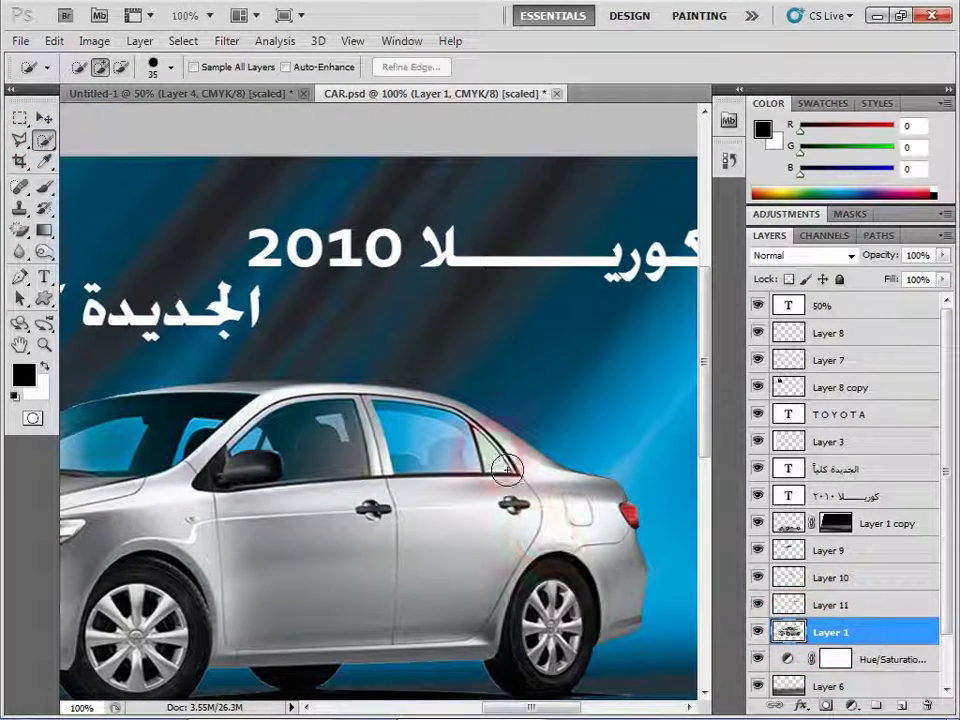
With a 15 px brush, select the rear quarter window and subtract the pillar edge
{"action": "key", "text": "ctrl+plus"}
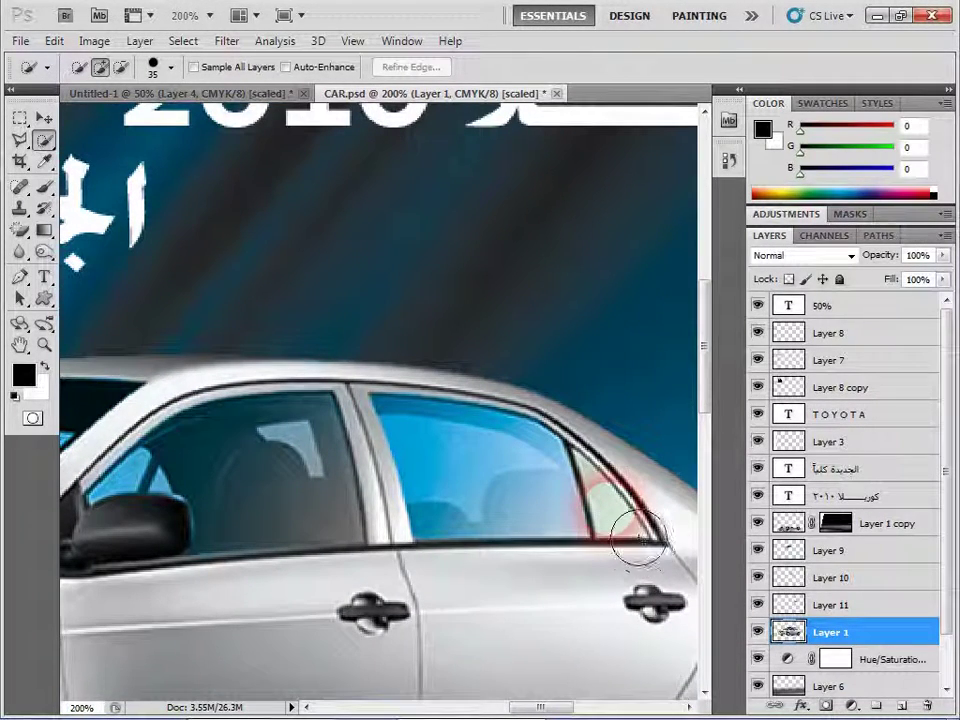
{"action": "key", "text": "bracketleft"}
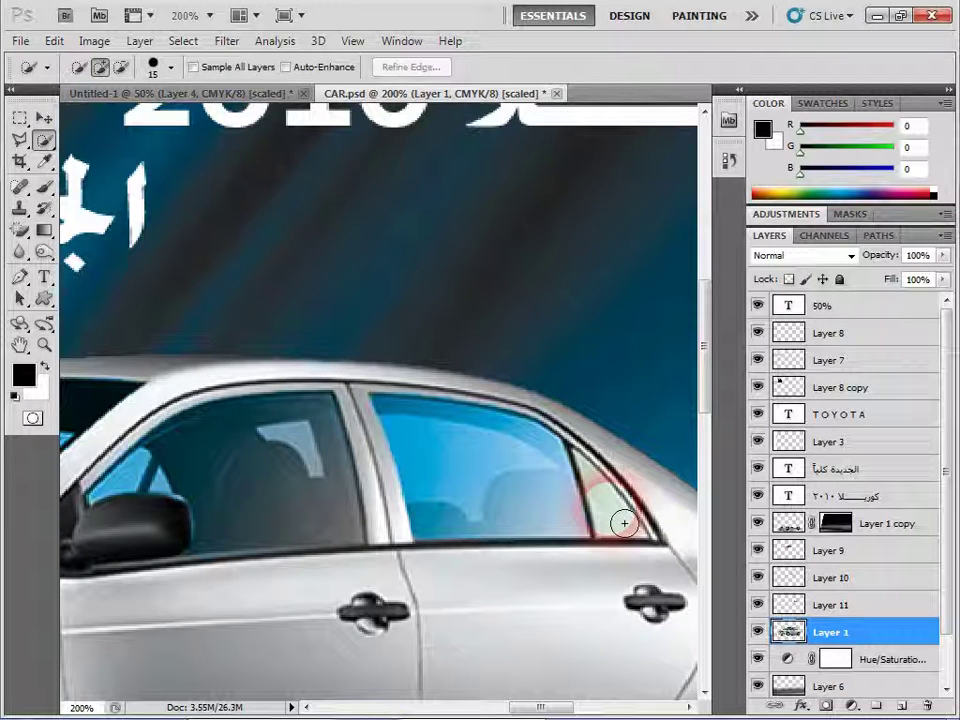
{"action": "left_click", "coordinate": [624, 522]}
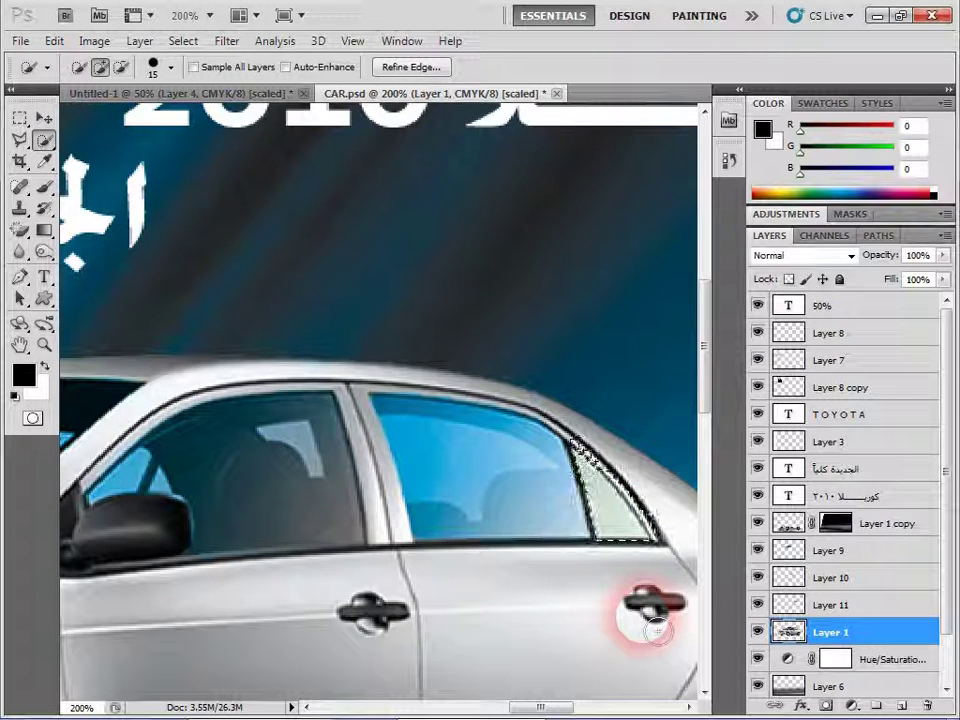
{"action": "key", "text": "ctrl+plus"}
{"action": "left_click_drag", "start_coordinate": [610, 572], "coordinate": [340, 566]}
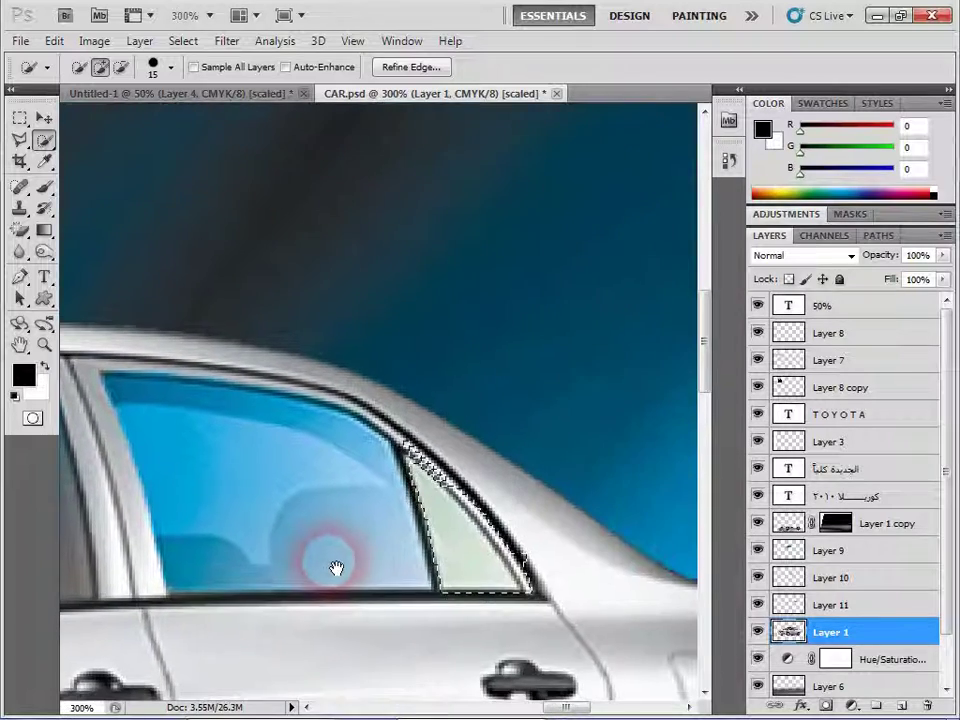
{"action": "left_click", "coordinate": [445, 452], "text": "alt"}
{"action": "left_click_drag", "start_coordinate": [462, 465], "coordinate": [537, 553]}
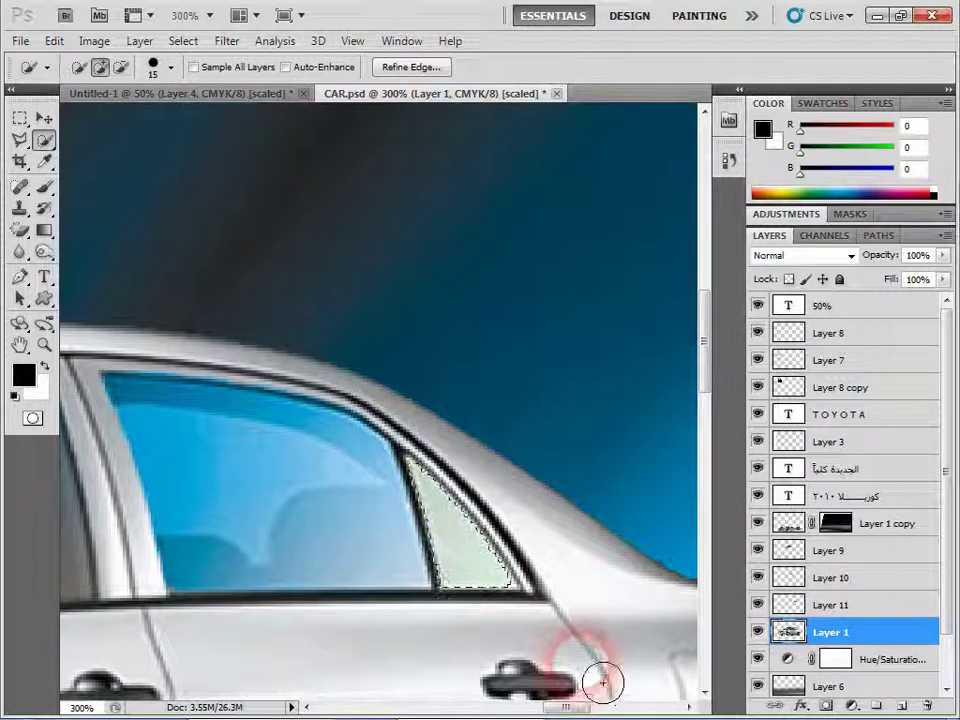
{"action": "key", "text": "ctrl+minus"}
{"action": "key", "text": "ctrl+minus"}
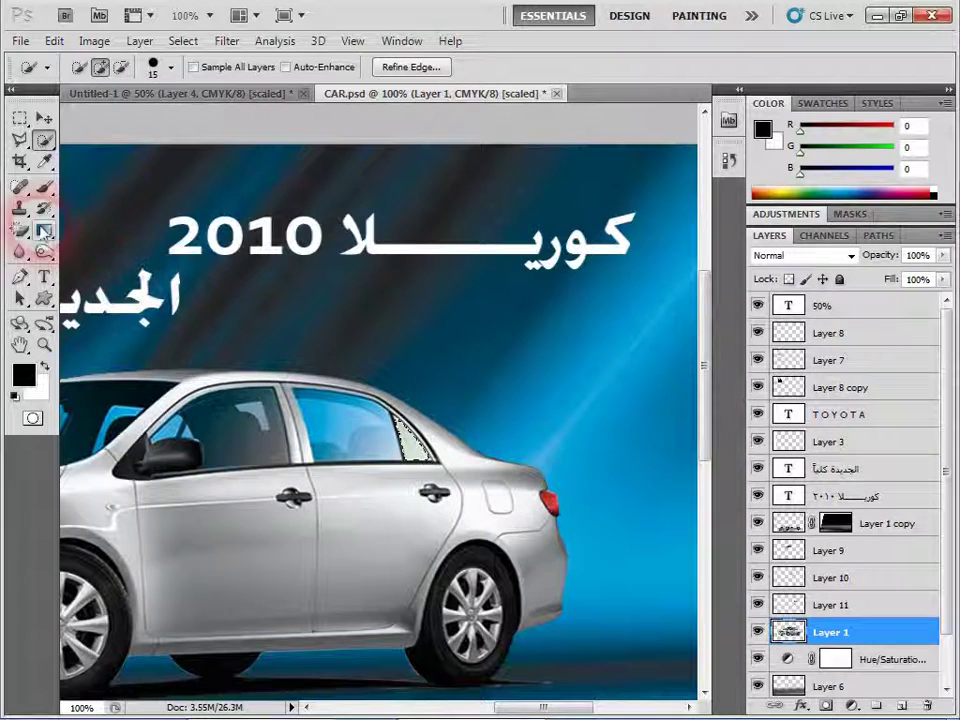
Fill the quarter window selection with a gradient on new Layer 12 set to Color mode
{"action": "left_click", "coordinate": [44, 230]}
{"action": "left_click", "coordinate": [897, 706]}
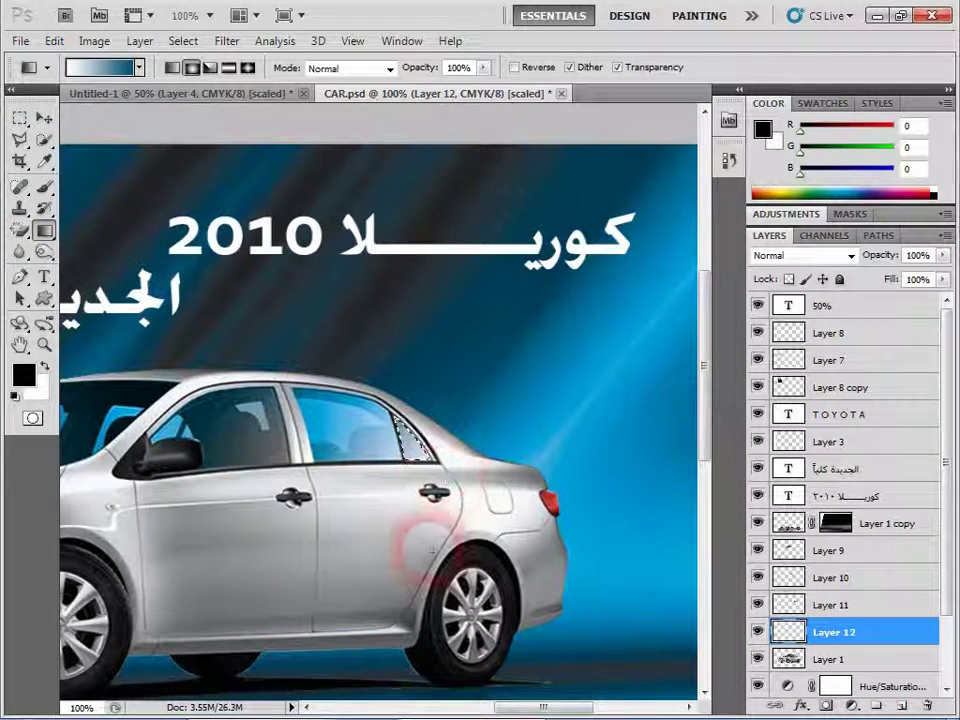
{"action": "left_click_drag", "start_coordinate": [446, 478], "coordinate": [434, 560]}
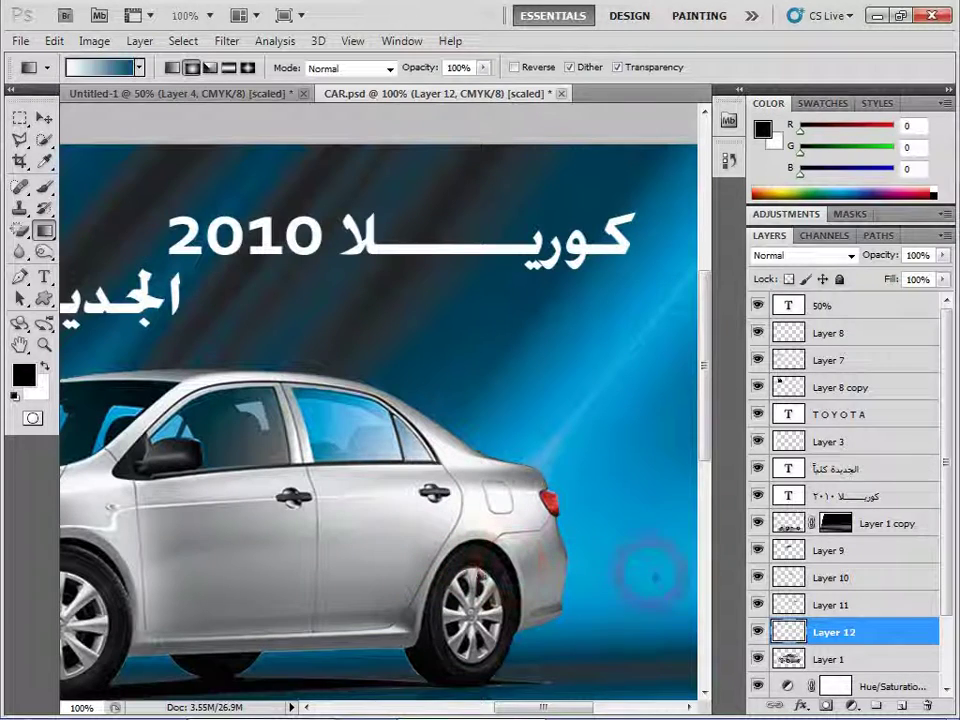
{"action": "left_click", "coordinate": [810, 256]}
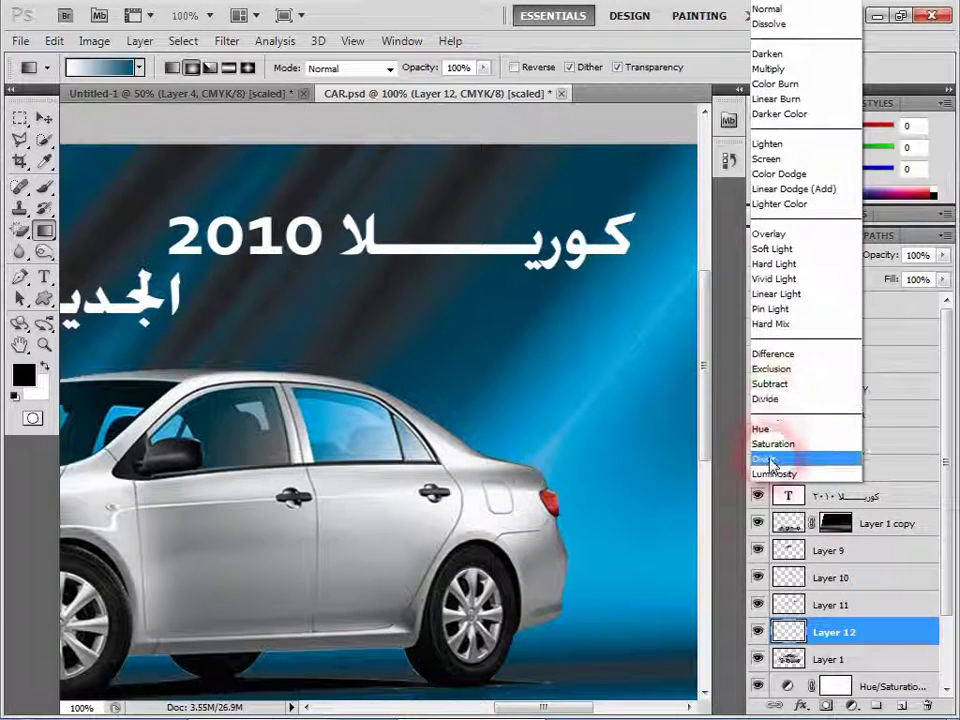
{"action": "left_click", "coordinate": [832, 458]}
{"action": "double_click", "coordinate": [20, 345]}
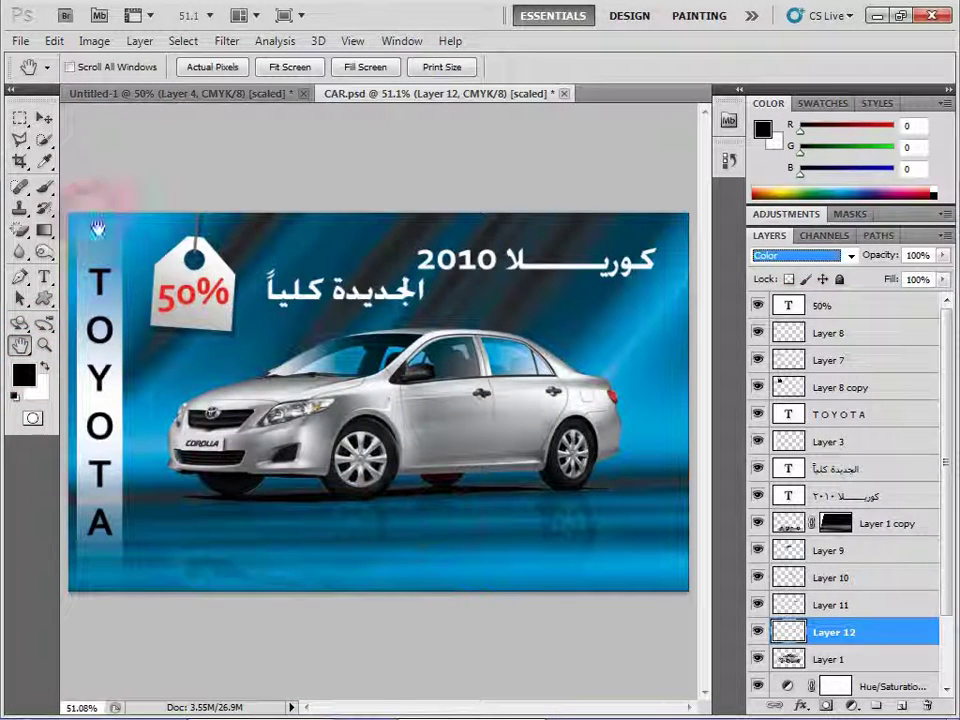
{"action": "left_click", "coordinate": [44, 118]}
Zoom into the rear windows and vary Layer 11's opacity to compare the tint
{"action": "left_click", "coordinate": [44, 345]}
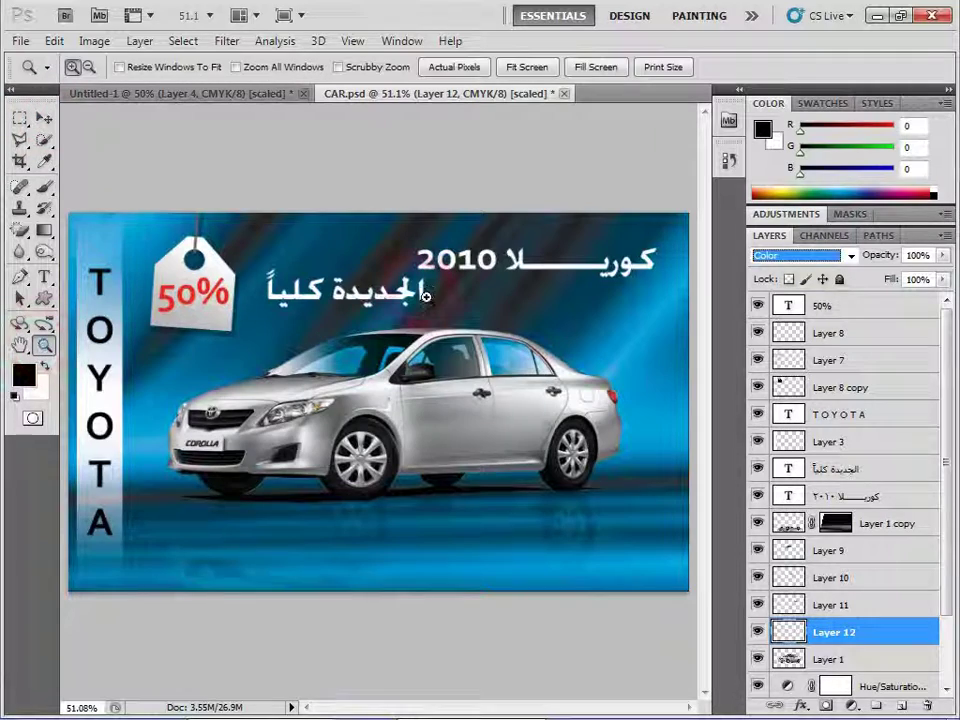
{"action": "left_click_drag", "start_coordinate": [431, 297], "coordinate": [589, 425]}
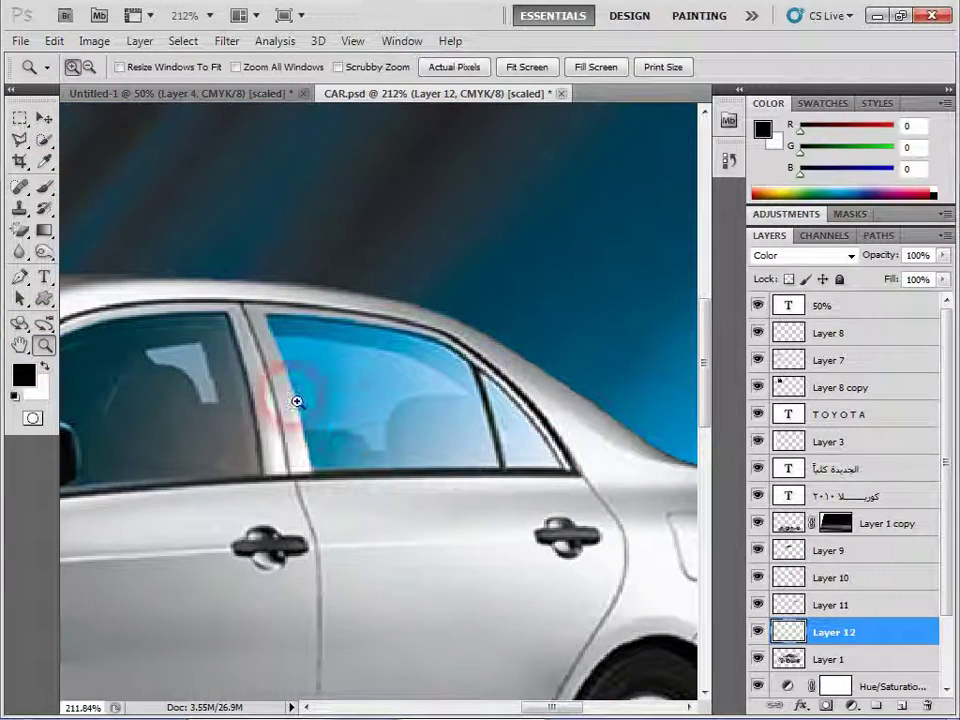
{"action": "left_click", "coordinate": [44, 118]}
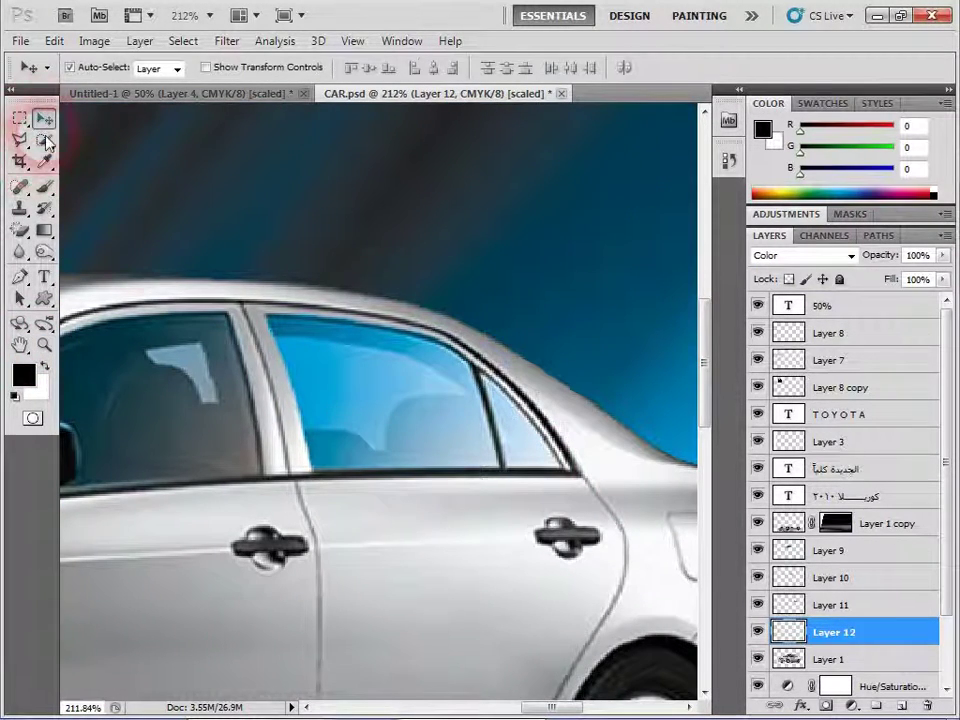
{"action": "left_click", "coordinate": [392, 404]}
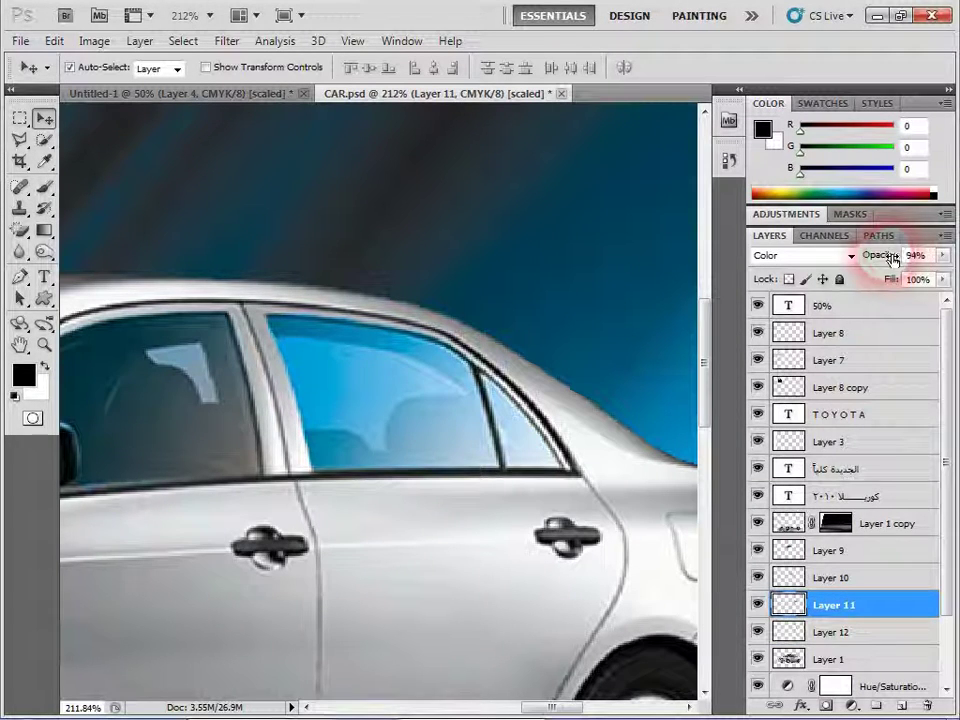
{"action": "mouse_move", "coordinate": [893, 258]}
{"action": "left_mouse_down"}
{"action": "mouse_move", "coordinate": [705, 257]}
{"action": "mouse_move", "coordinate": [943, 255]}
{"action": "left_mouse_up"}
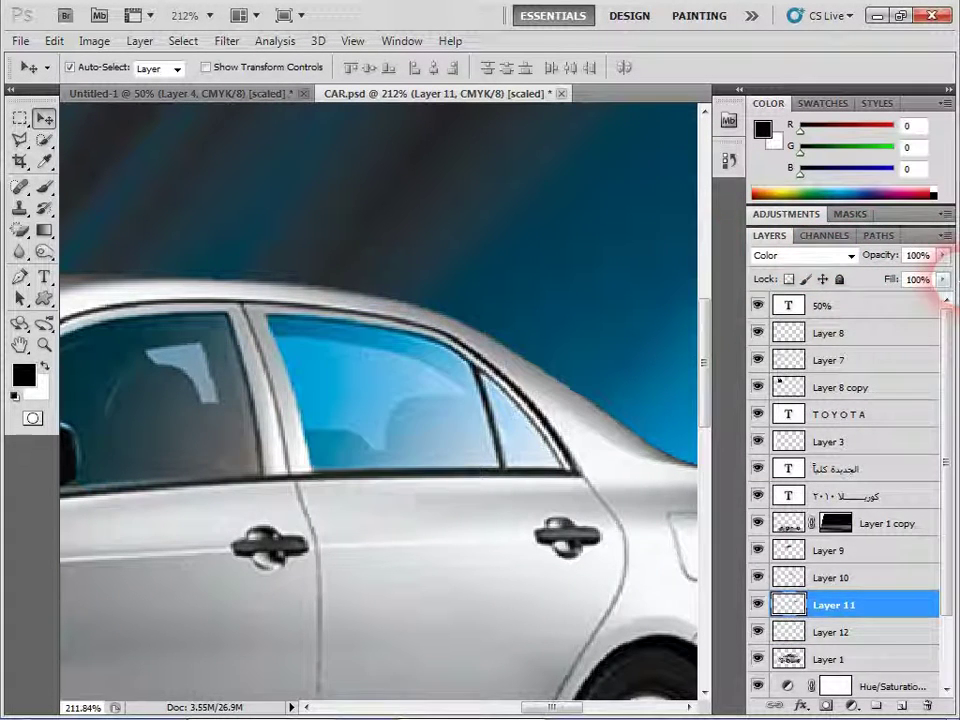
{"action": "left_click", "coordinate": [335, 393]}
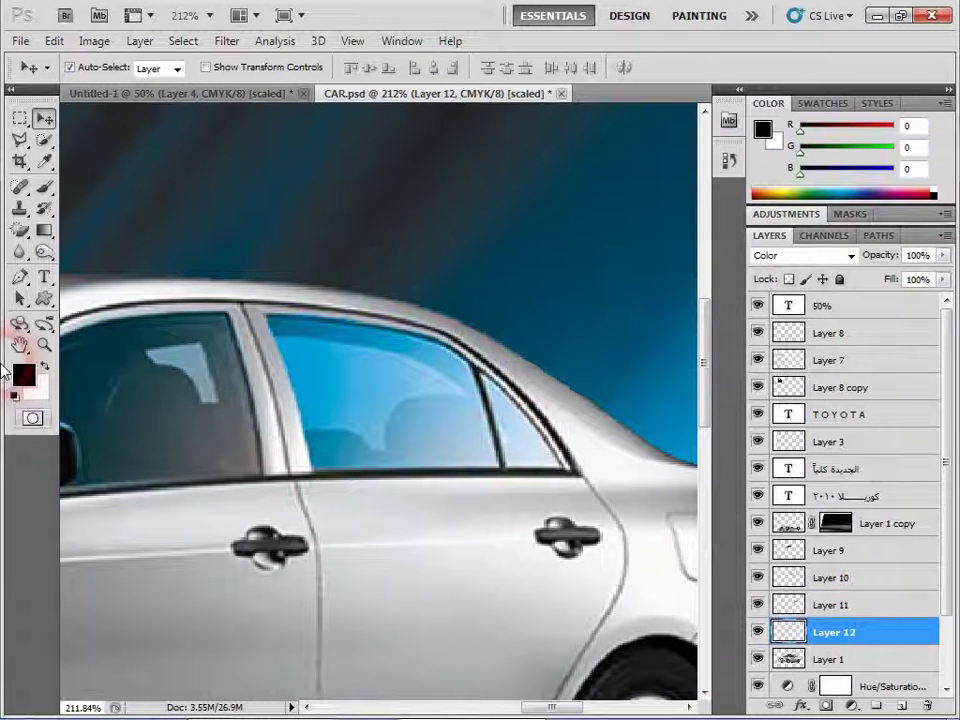
{"action": "double_click", "coordinate": [20, 346]}
Check tint Layers 9, 12, 10 and 11 by picking them on the car, then show Untitled-1
{"action": "left_click", "coordinate": [212, 590]}
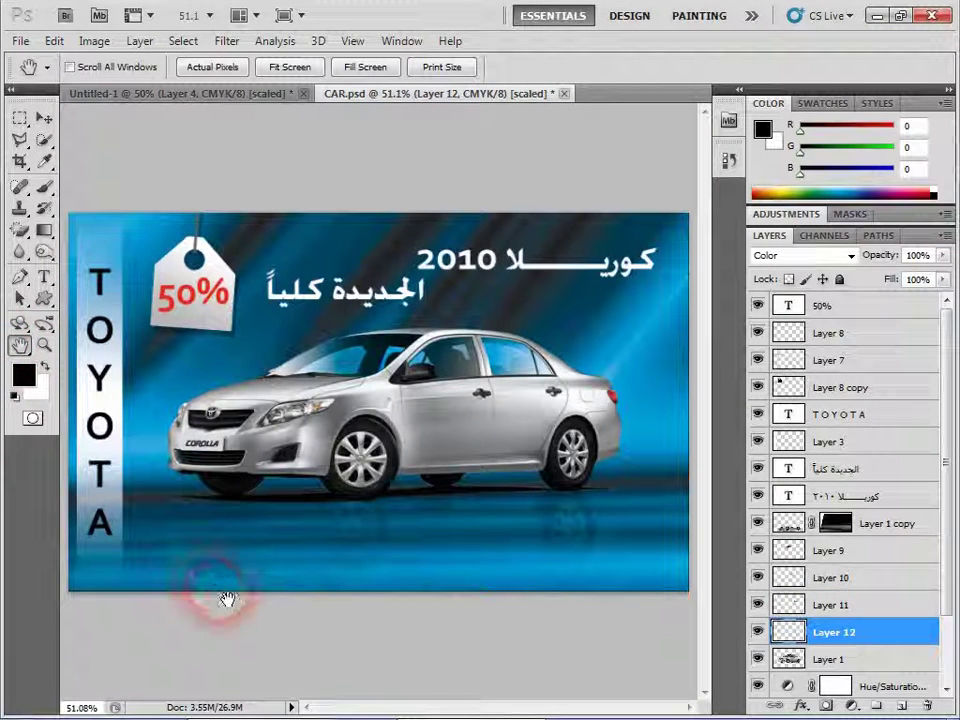
{"action": "left_click", "coordinate": [500, 370]}
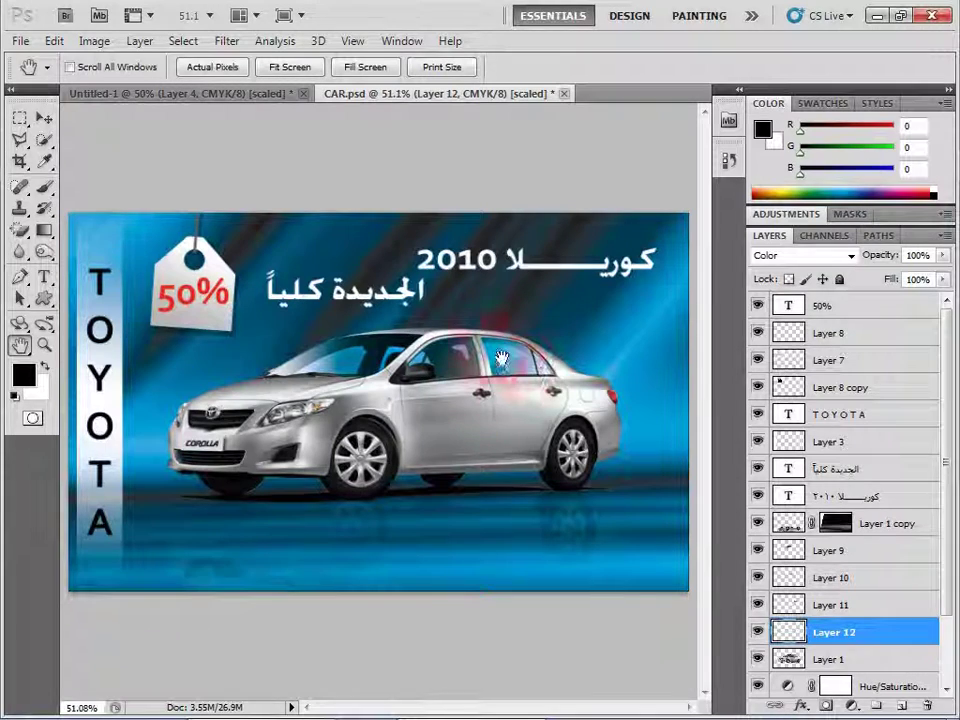
{"action": "left_click", "coordinate": [44, 119]}
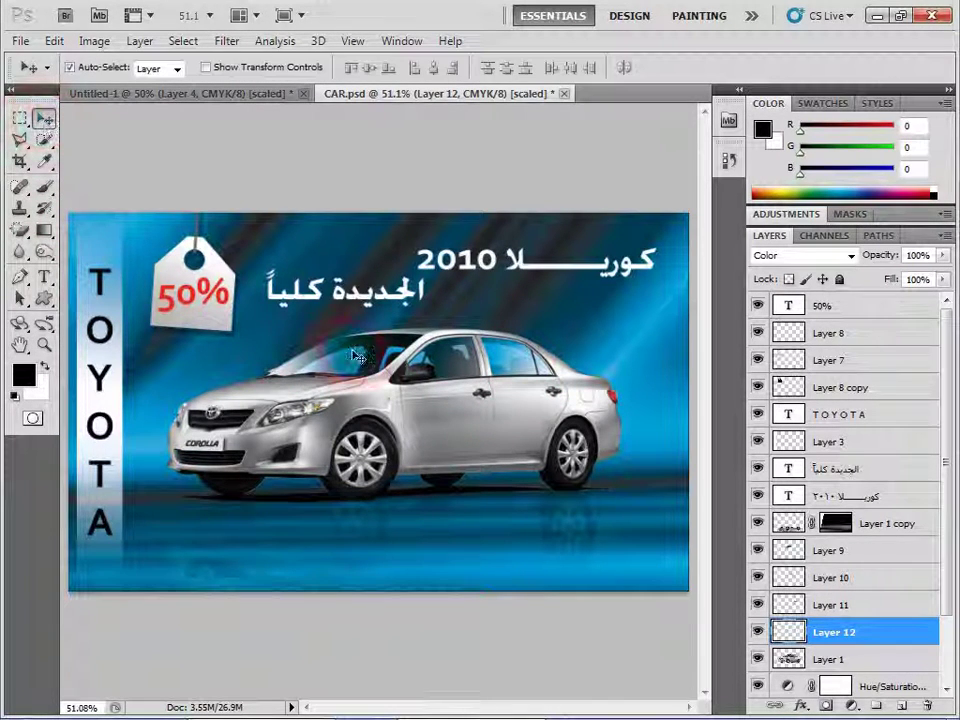
{"action": "left_click", "coordinate": [475, 375]}
{"action": "left_click", "coordinate": [450, 355]}
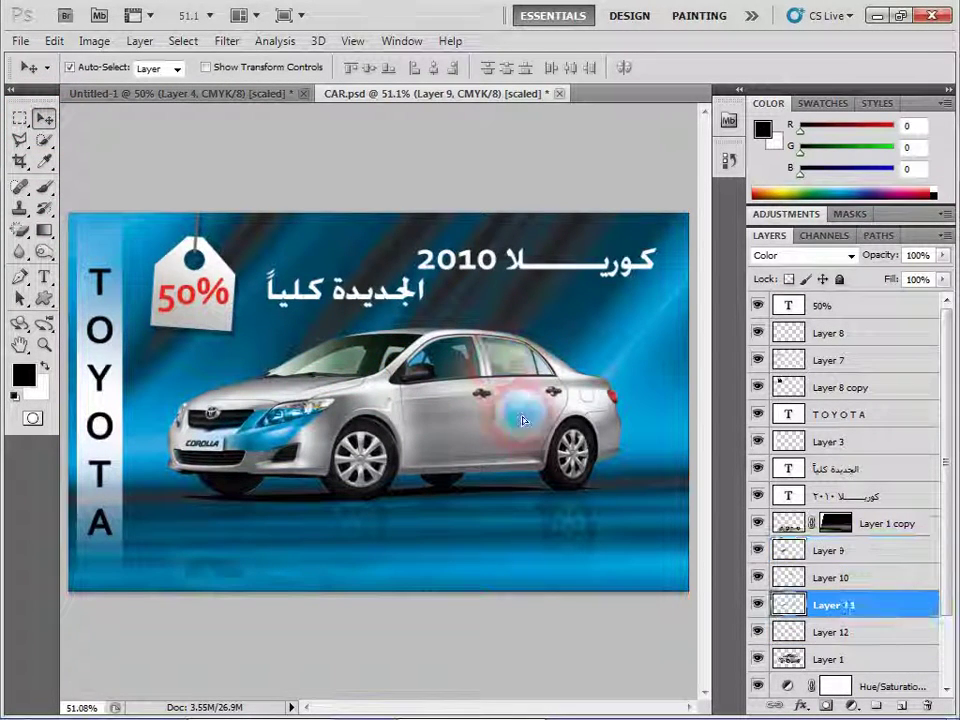
{"action": "left_click", "coordinate": [435, 380]}
{"action": "left_click", "coordinate": [440, 420]}
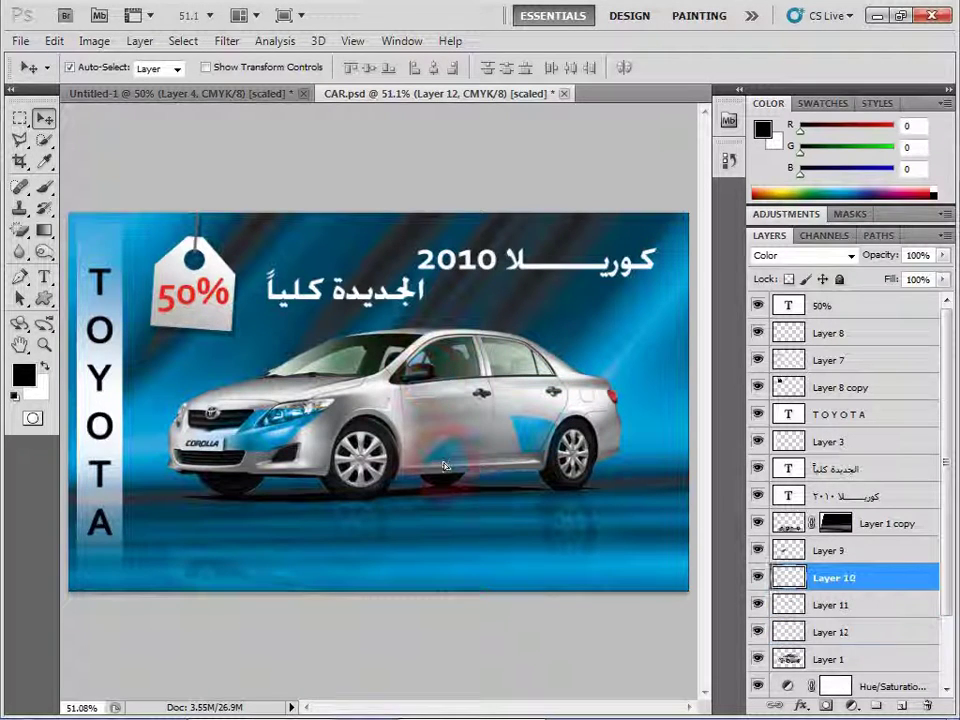
{"action": "left_click_drag", "start_coordinate": [445, 433], "coordinate": [435, 484]}
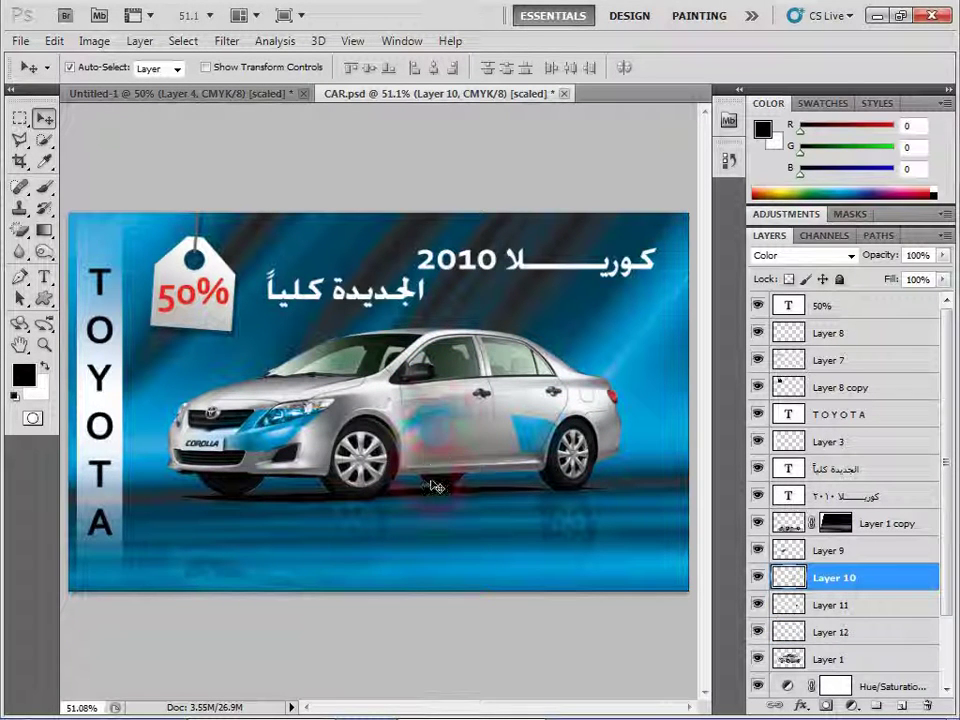
{"action": "left_click", "coordinate": [435, 484]}
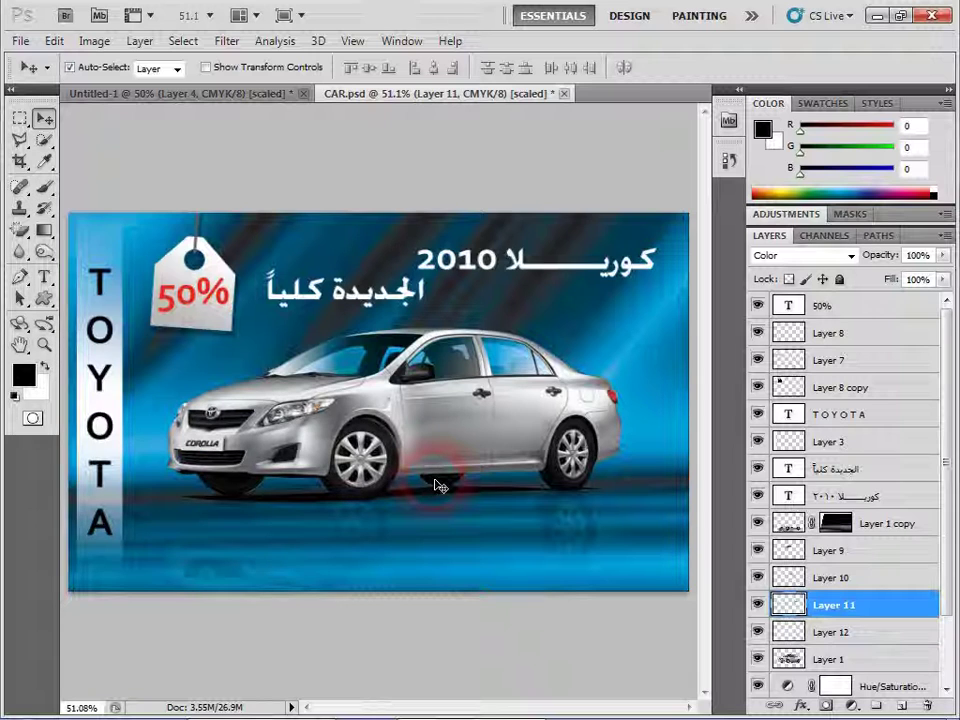
{"action": "key", "text": "ctrl+plus"}
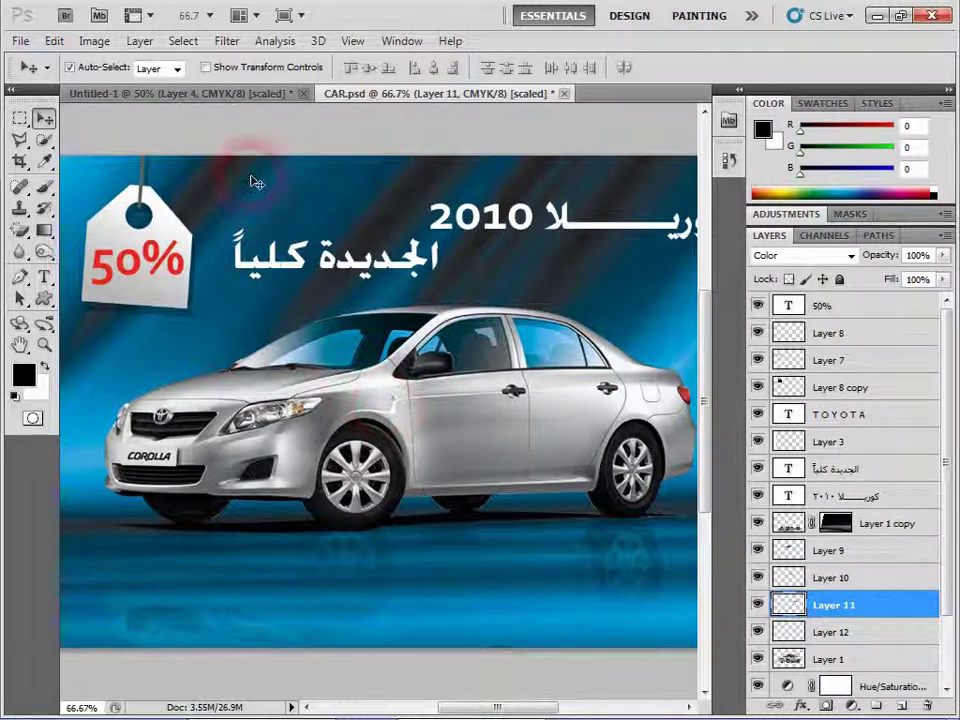
{"action": "left_click", "coordinate": [178, 93]}
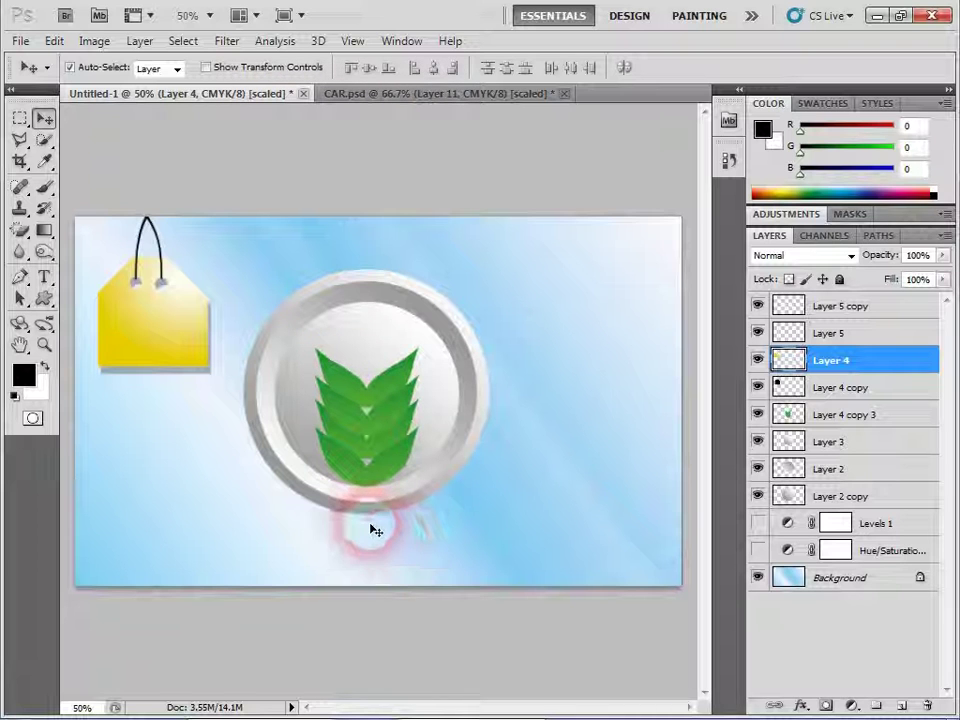
Draw trial freehand lasso selections, including a leaf shape, then clear them so nothing is selected
{"action": "left_click_drag", "start_coordinate": [20, 139], "coordinate": [60, 141]}
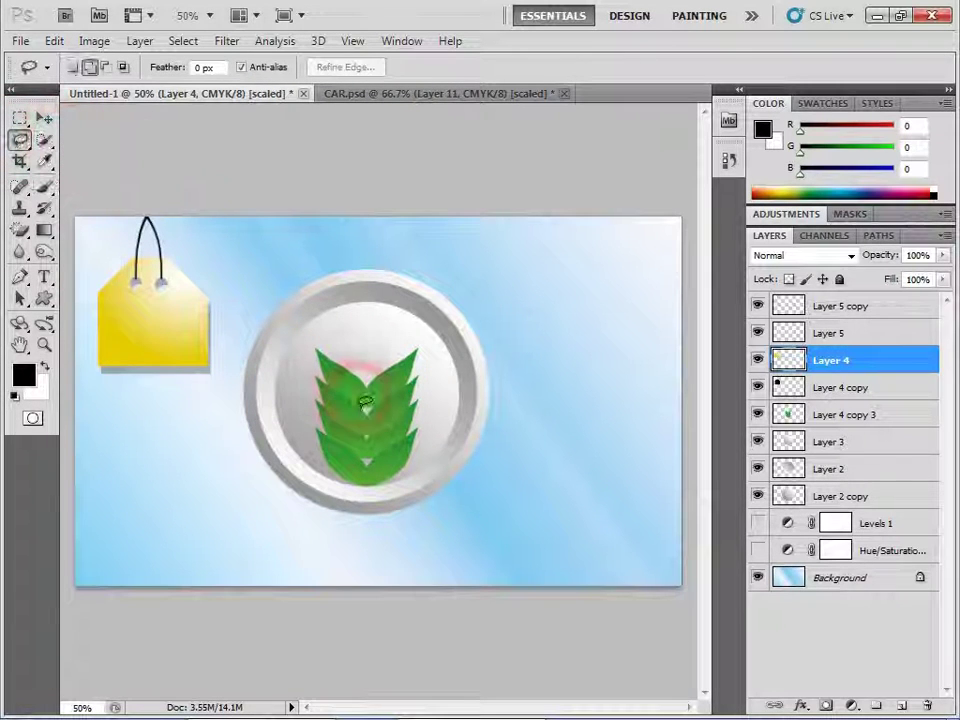
{"action": "mouse_move", "coordinate": [468, 478]}
{"action": "left_mouse_down"}
{"action": "mouse_move", "coordinate": [512, 396]}
{"action": "mouse_move", "coordinate": [615, 352]}
{"action": "left_mouse_up"}
{"action": "left_click", "coordinate": [595, 477]}
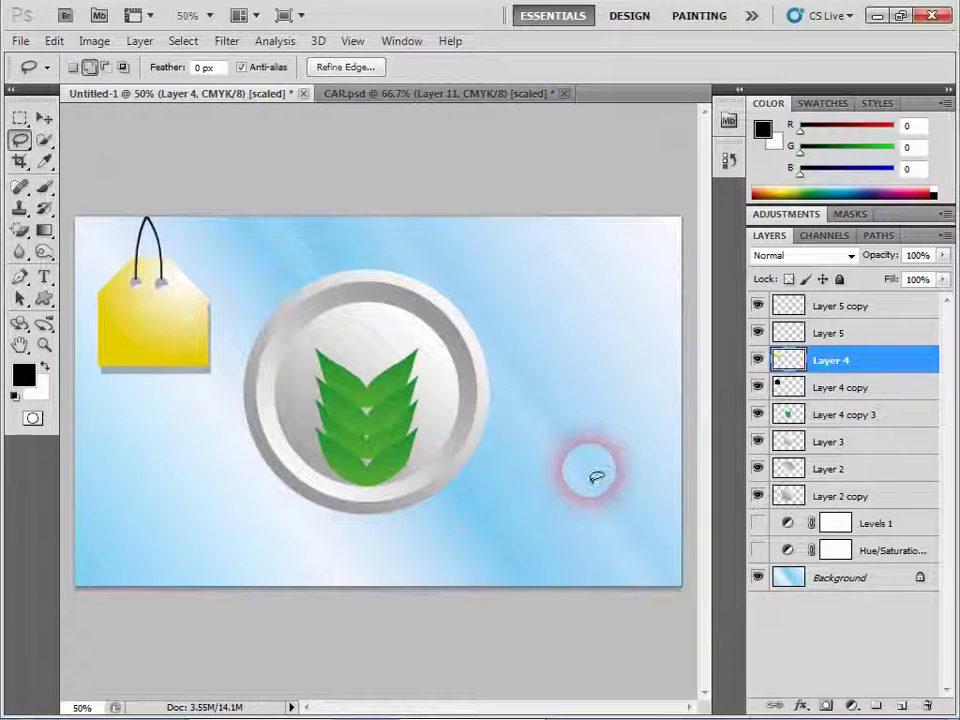
{"action": "left_click_drag", "start_coordinate": [493, 489], "coordinate": [502, 474]}
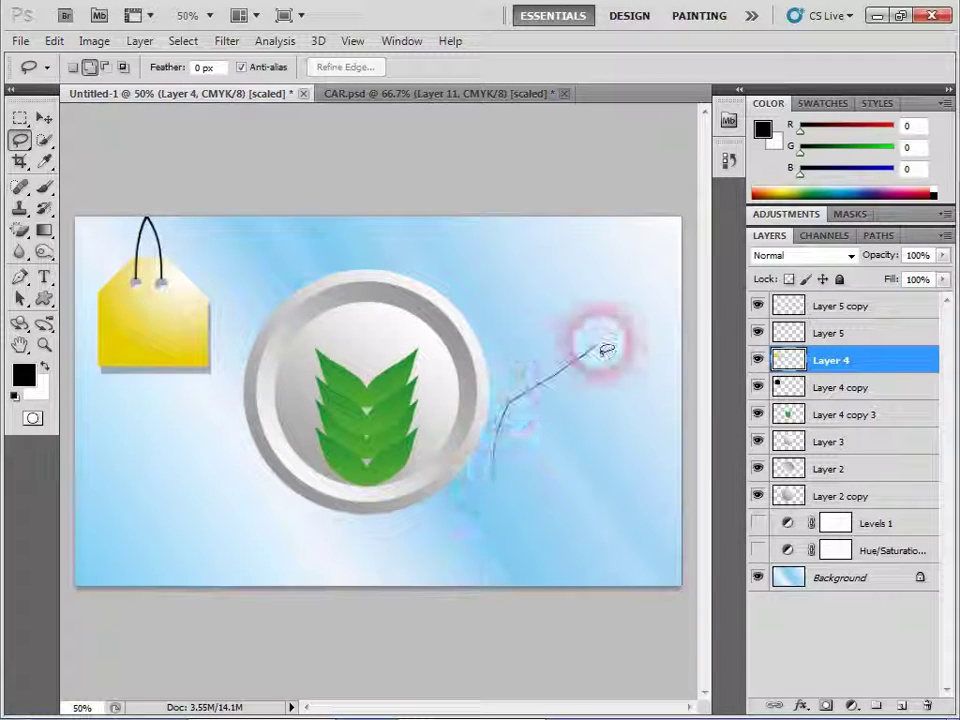
{"action": "left_click", "coordinate": [95, 182]}
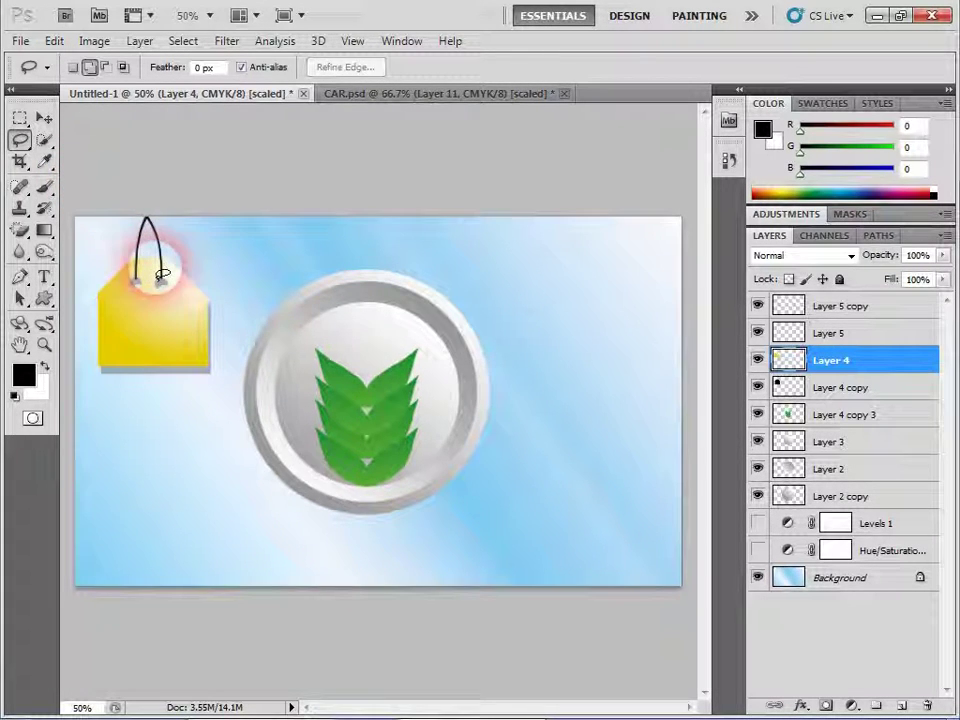
{"action": "left_click", "coordinate": [41, 118]}
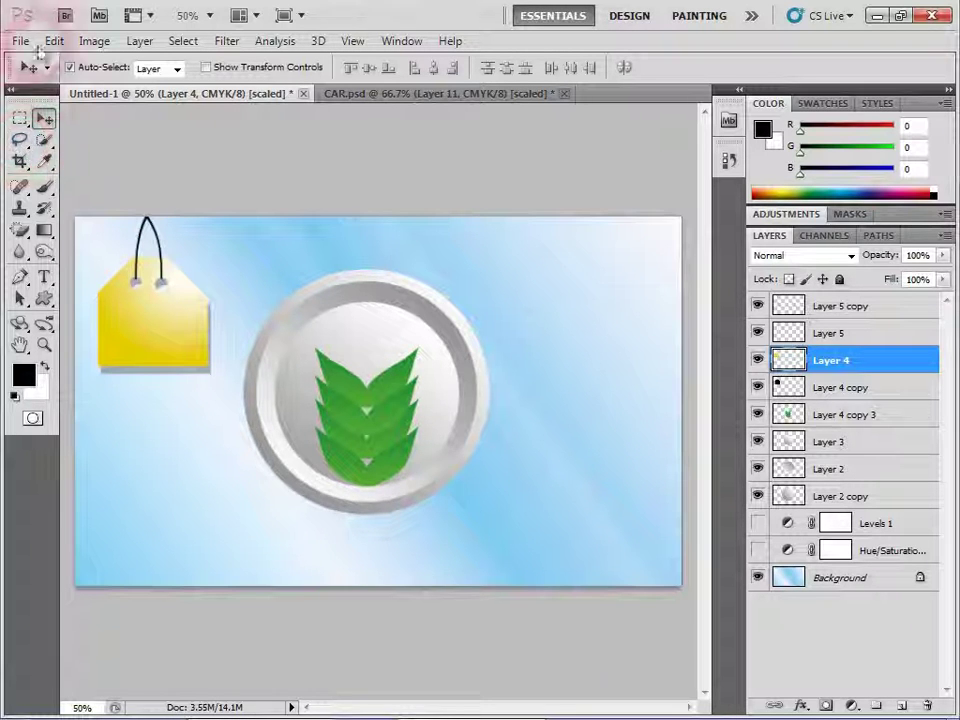
Switch to the CAR.psd car poster document
{"action": "left_click", "coordinate": [340, 94]}
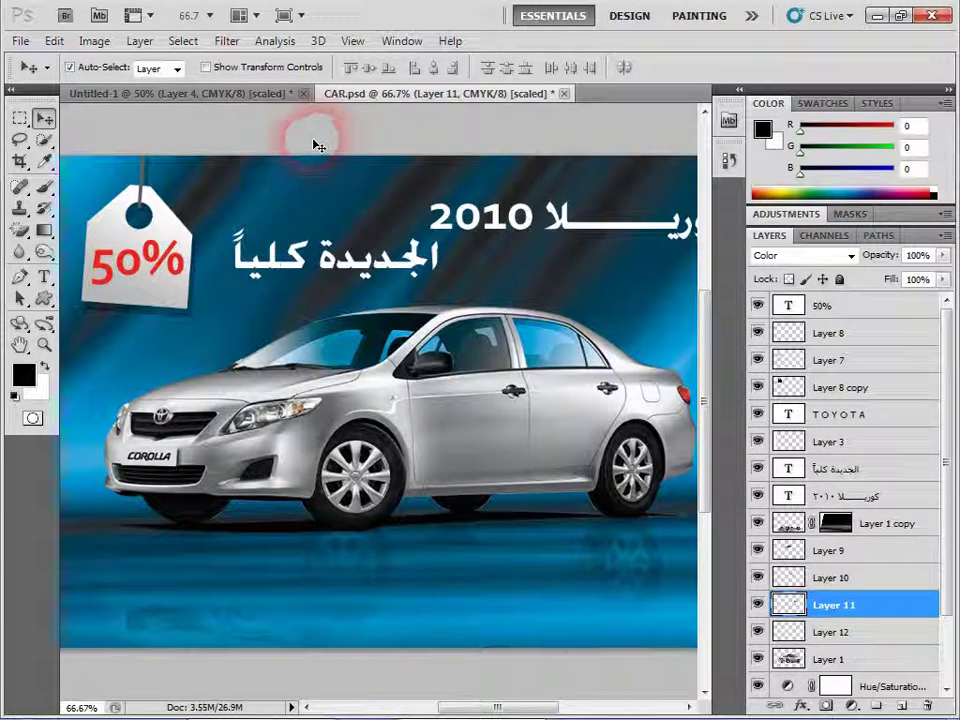
Fit the poster in the window and raise the Hue/Saturation Lightness to +65
{"action": "double_click", "coordinate": [19, 344]}
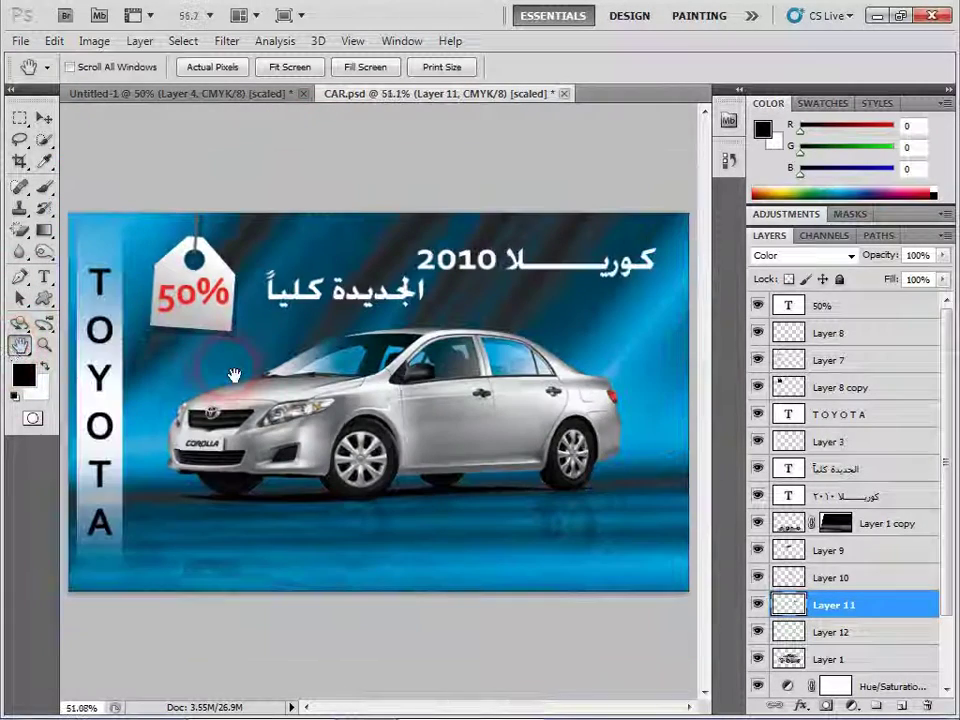
{"action": "scroll", "coordinate": [800, 640], "scroll_direction": "down", "scroll_amount": 3}
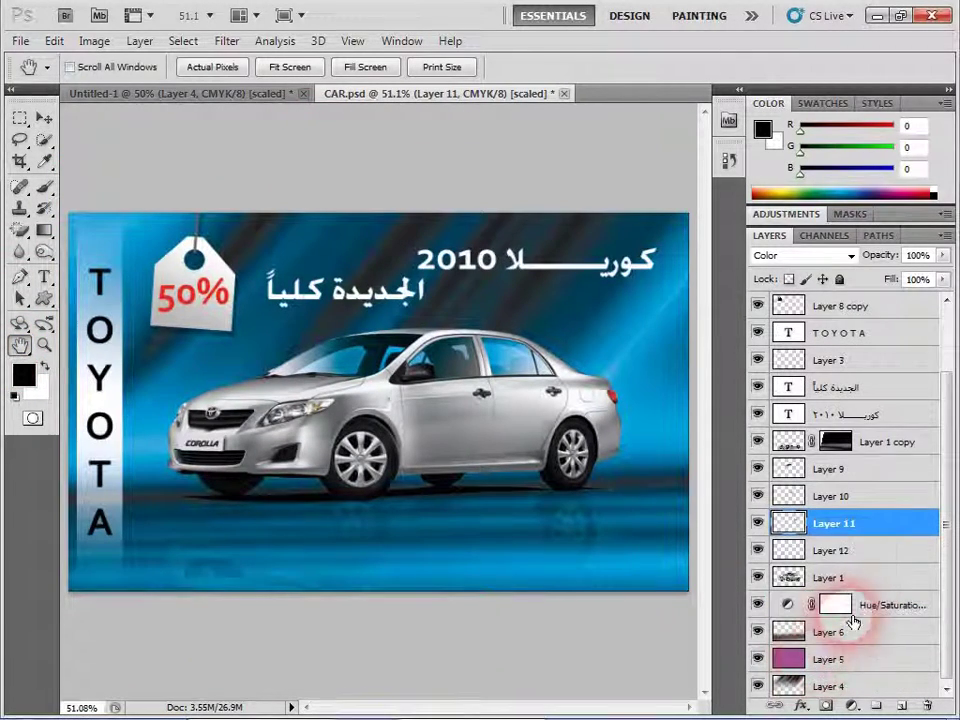
{"action": "left_click", "coordinate": [789, 617]}
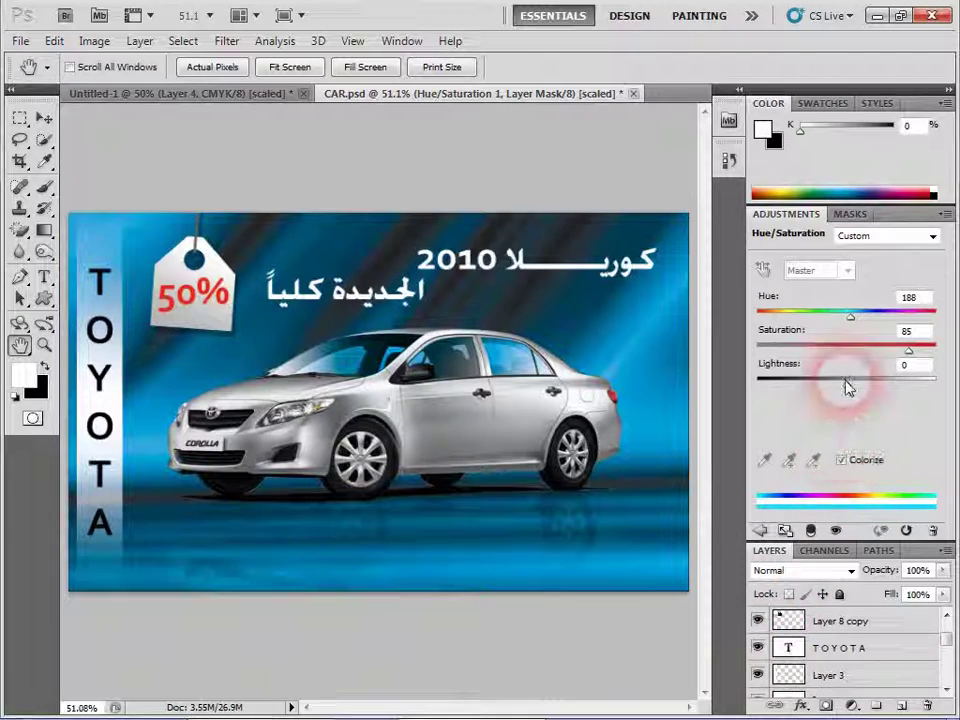
{"action": "mouse_move", "coordinate": [846, 388]}
{"action": "left_mouse_down"}
{"action": "mouse_move", "coordinate": [915, 392]}
{"action": "mouse_move", "coordinate": [906, 396]}
{"action": "left_mouse_up"}
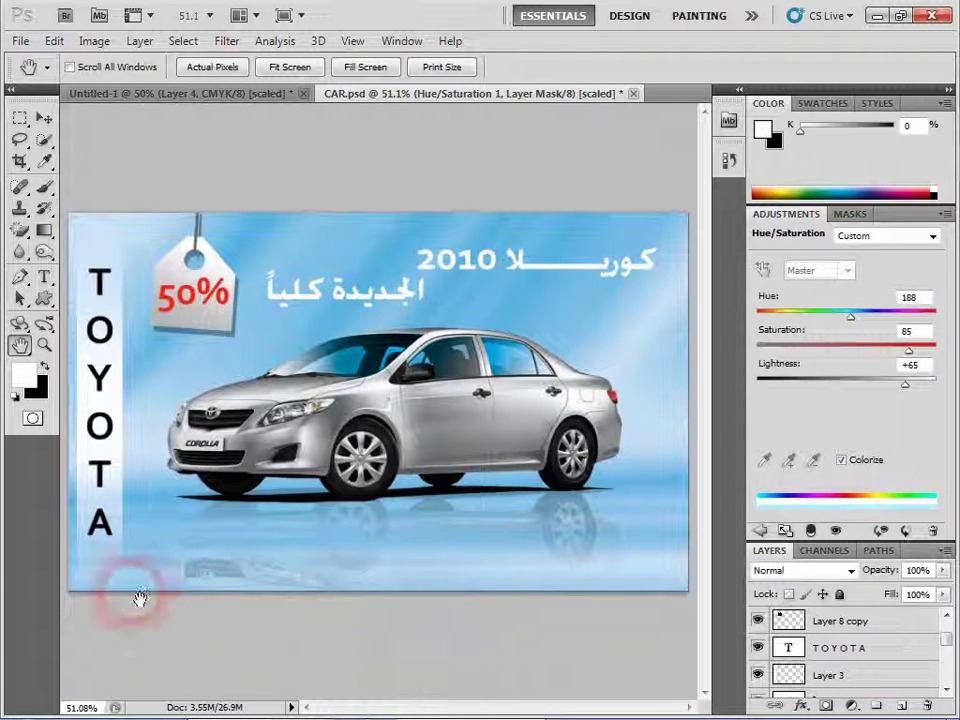
Try different background hues with Colorize on, ending at Hue 247 for lavender purple
{"action": "mouse_move", "coordinate": [855, 320]}
{"action": "left_mouse_down"}
{"action": "mouse_move", "coordinate": [770, 328]}
{"action": "mouse_move", "coordinate": [740, 317]}
{"action": "mouse_move", "coordinate": [816, 321]}
{"action": "mouse_move", "coordinate": [921, 302]}
{"action": "left_mouse_up"}
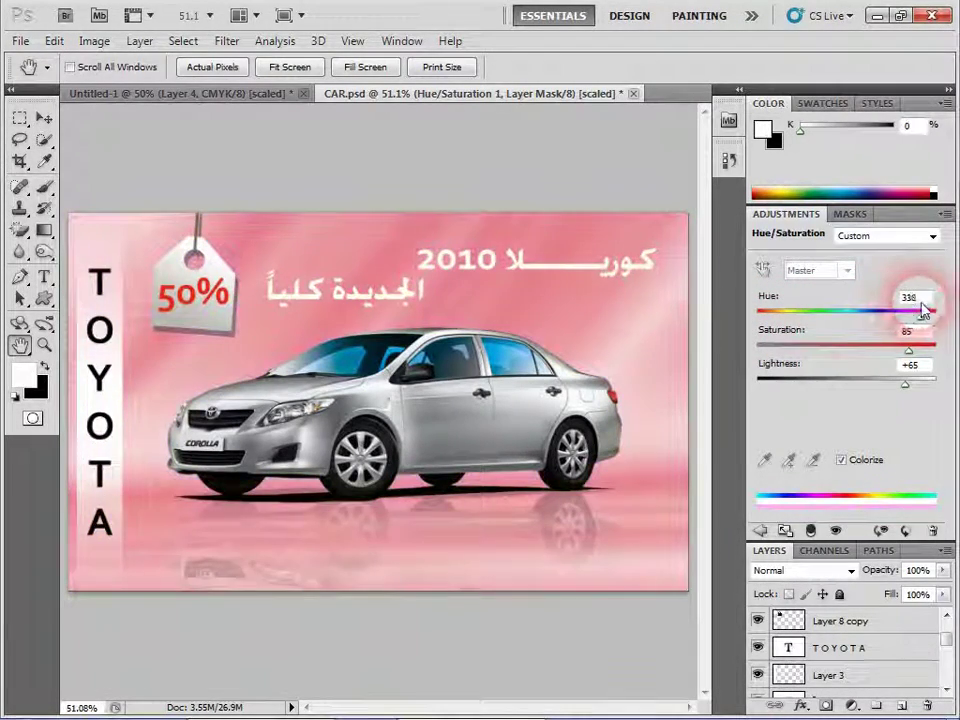
{"action": "left_click", "coordinate": [842, 460]}
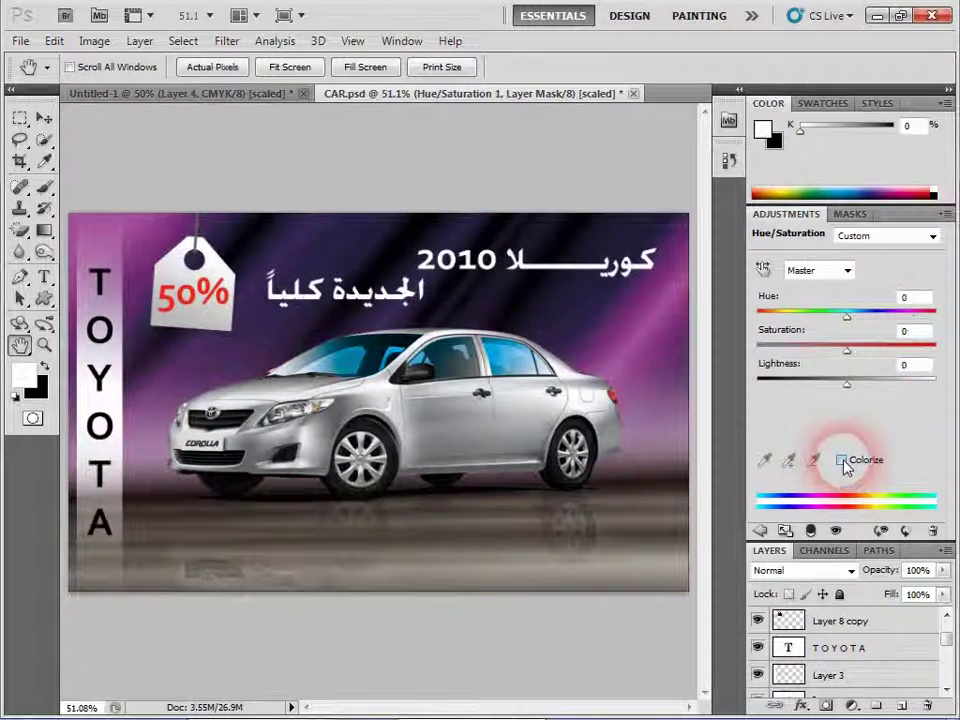
{"action": "left_click", "coordinate": [842, 460]}
{"action": "mouse_move", "coordinate": [921, 317]}
{"action": "left_mouse_down"}
{"action": "mouse_move", "coordinate": [887, 335]}
{"action": "mouse_move", "coordinate": [864, 328]}
{"action": "mouse_move", "coordinate": [846, 338]}
{"action": "left_mouse_up"}
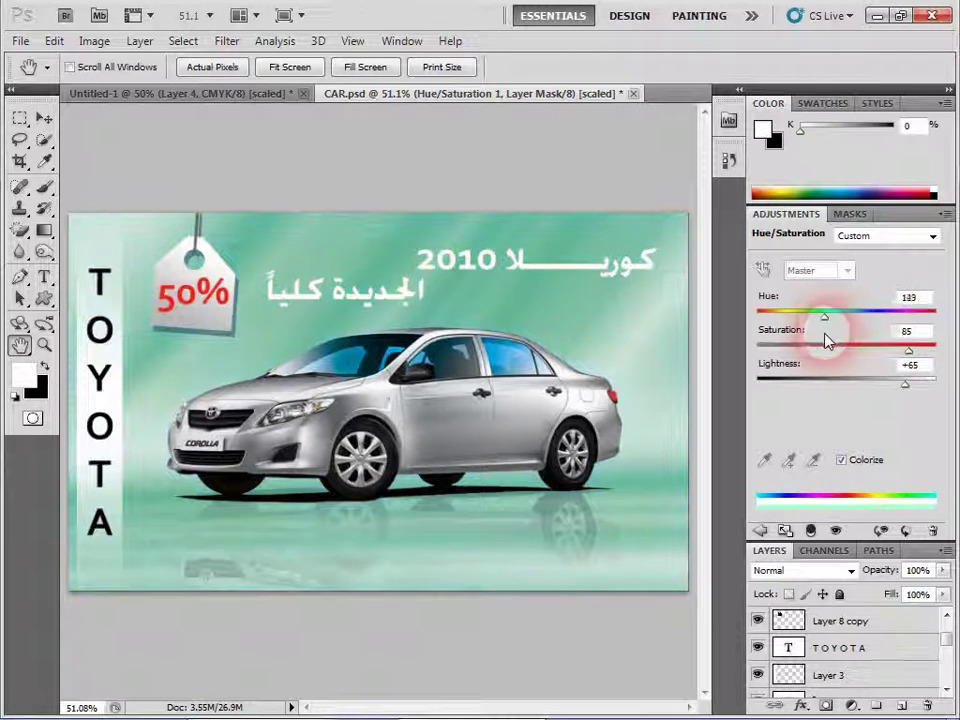
{"action": "mouse_move", "coordinate": [827, 342]}
{"action": "left_mouse_down"}
{"action": "mouse_move", "coordinate": [803, 329]}
{"action": "mouse_move", "coordinate": [786, 341]}
{"action": "mouse_move", "coordinate": [796, 337]}
{"action": "mouse_move", "coordinate": [786, 321]}
{"action": "mouse_move", "coordinate": [820, 333]}
{"action": "mouse_move", "coordinate": [906, 320]}
{"action": "mouse_move", "coordinate": [883, 323]}
{"action": "left_mouse_up"}
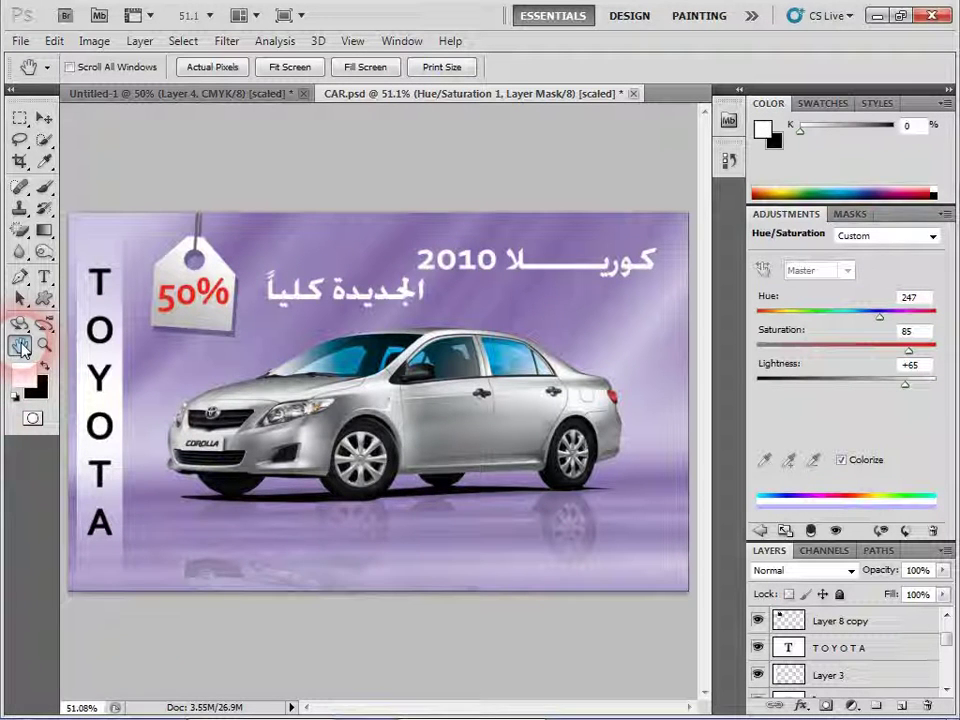
{"action": "key", "text": "f"}
{"action": "key", "text": "f"}
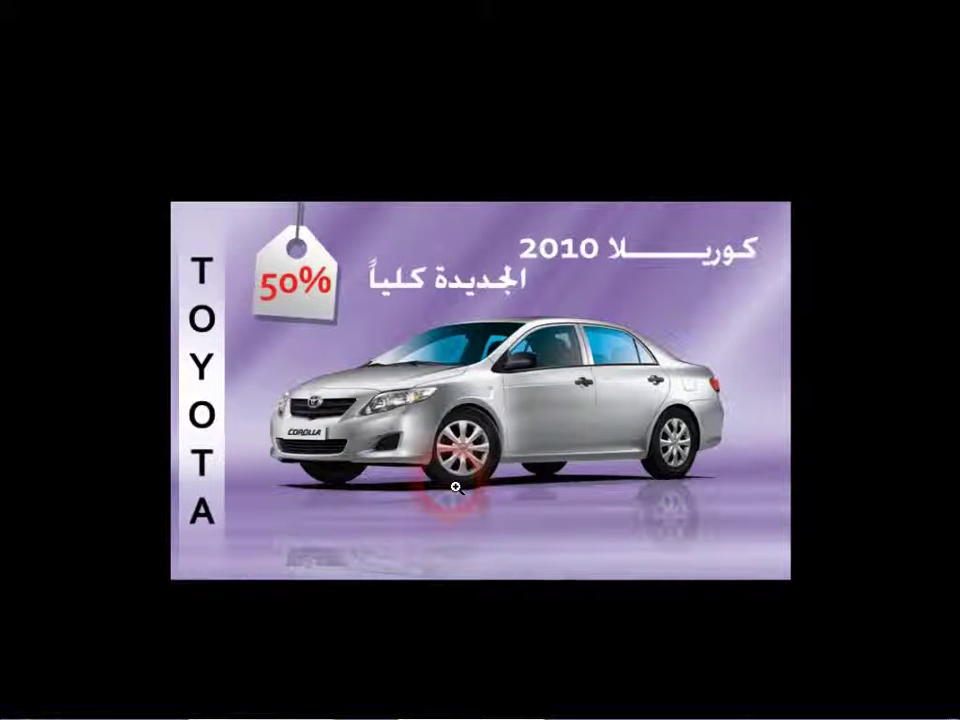
{"action": "left_click", "coordinate": [455, 487]}
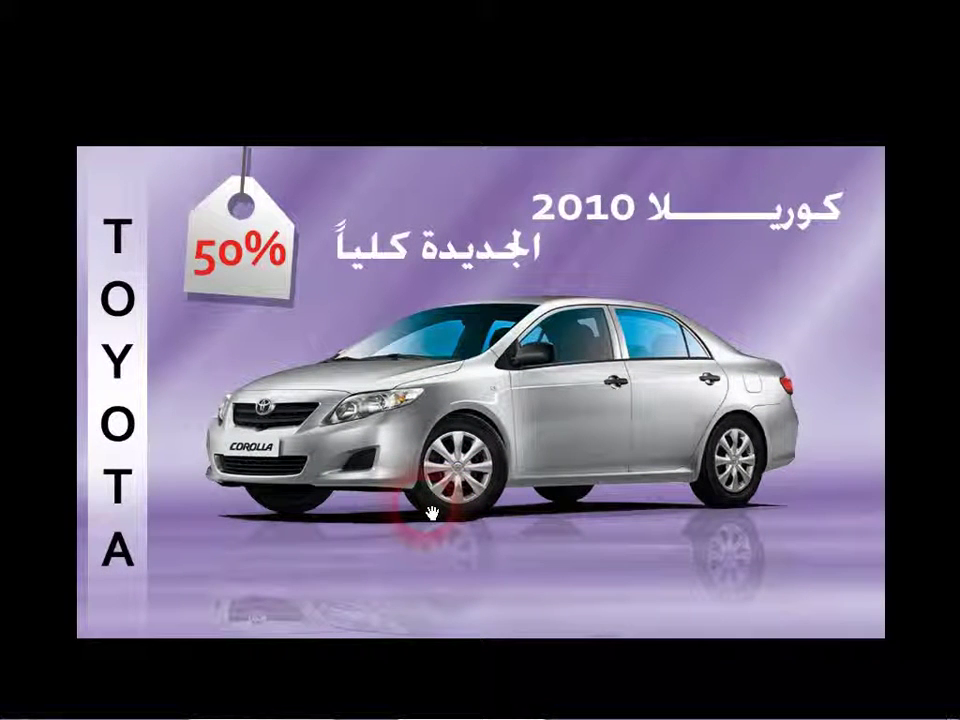
{"action": "left_click", "coordinate": [430, 511]}
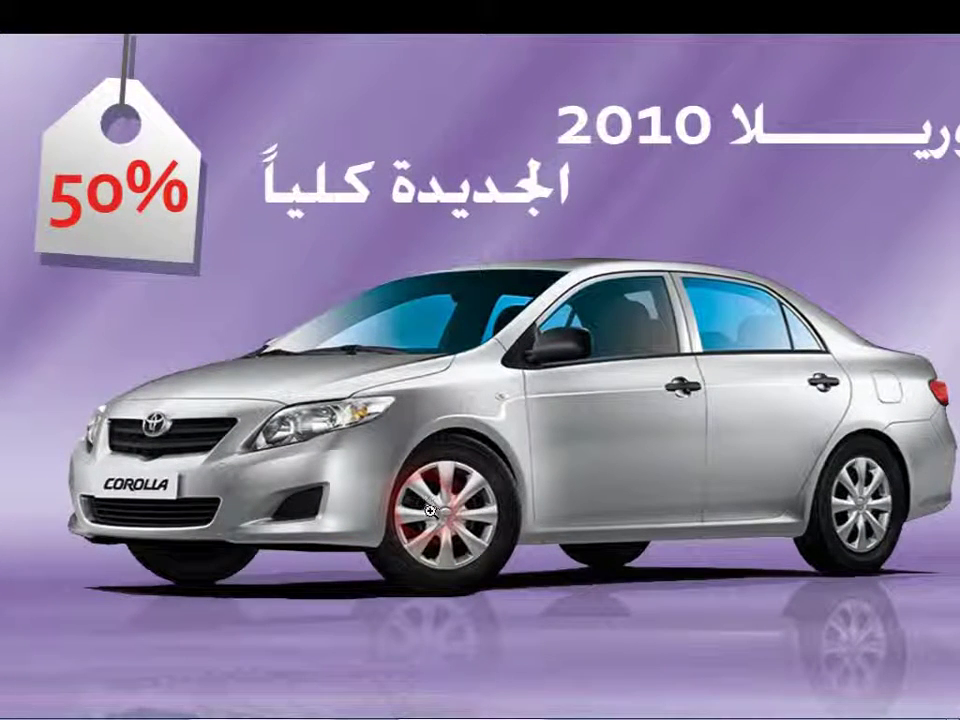
{"action": "left_click", "coordinate": [430, 511]}
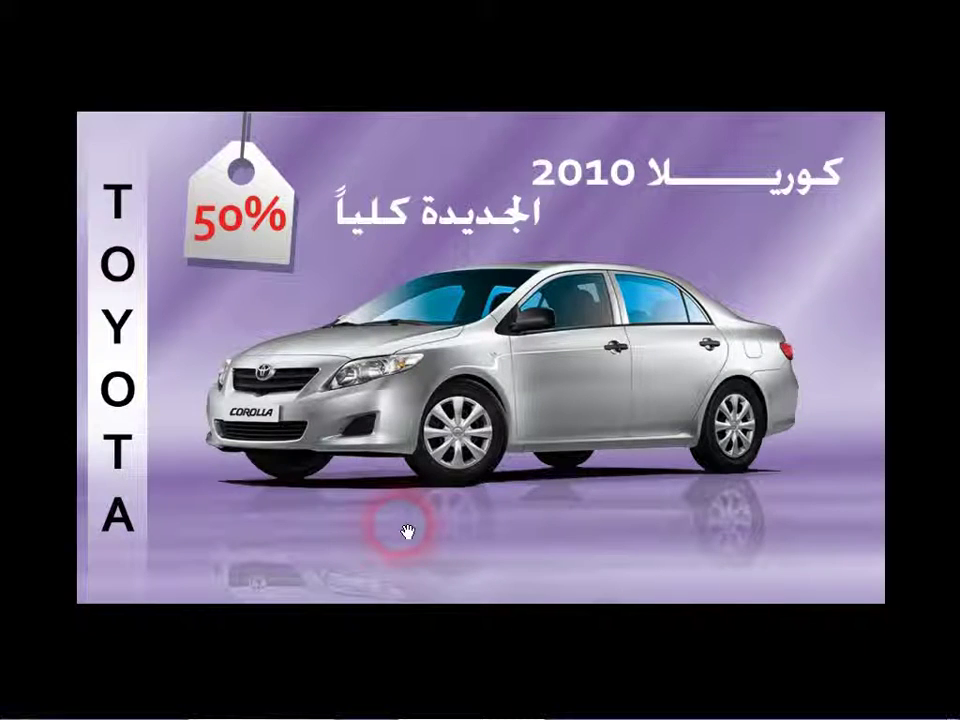
{"action": "key", "text": "f"}
{"action": "left_click", "coordinate": [857, 320]}
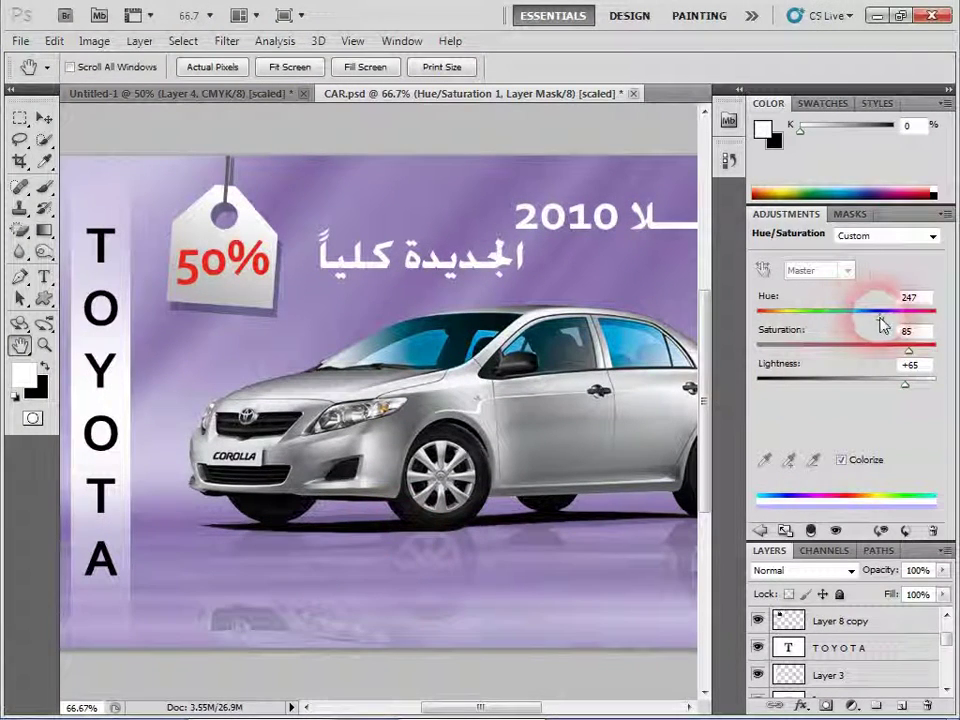
Set the Hue/Saturation hue to 190 for sky blue and fit the poster in the window
{"action": "mouse_move", "coordinate": [880, 320]}
{"action": "left_mouse_down"}
{"action": "mouse_move", "coordinate": [832, 332]}
{"action": "mouse_move", "coordinate": [858, 333]}
{"action": "mouse_move", "coordinate": [846, 332]}
{"action": "left_mouse_up"}
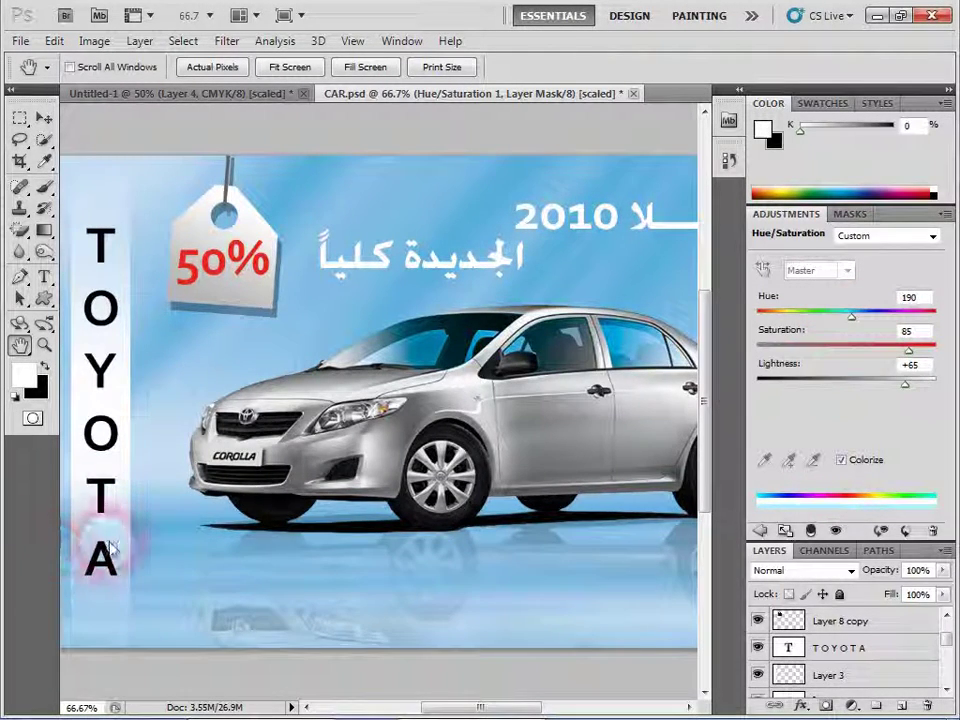
{"action": "double_click", "coordinate": [21, 345]}
{"action": "left_click", "coordinate": [44, 118]}
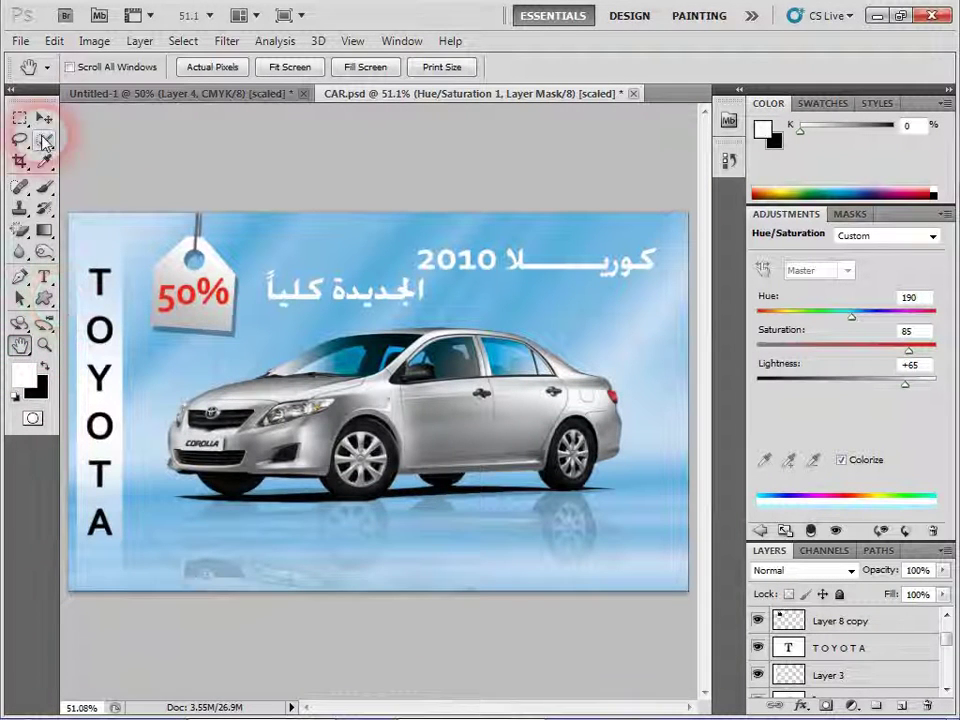
{"action": "left_click", "coordinate": [520, 556]}
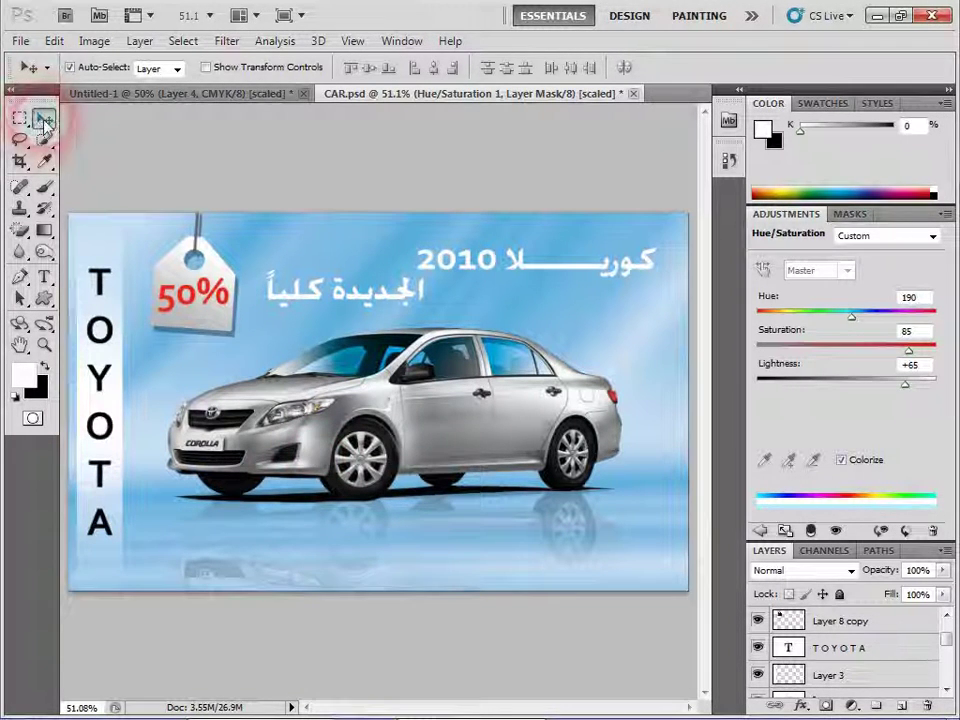
Change the tag's price text from 50% to 500$ and commit the edit
{"action": "left_click", "coordinate": [44, 278]}
{"action": "double_click", "coordinate": [203, 307]}
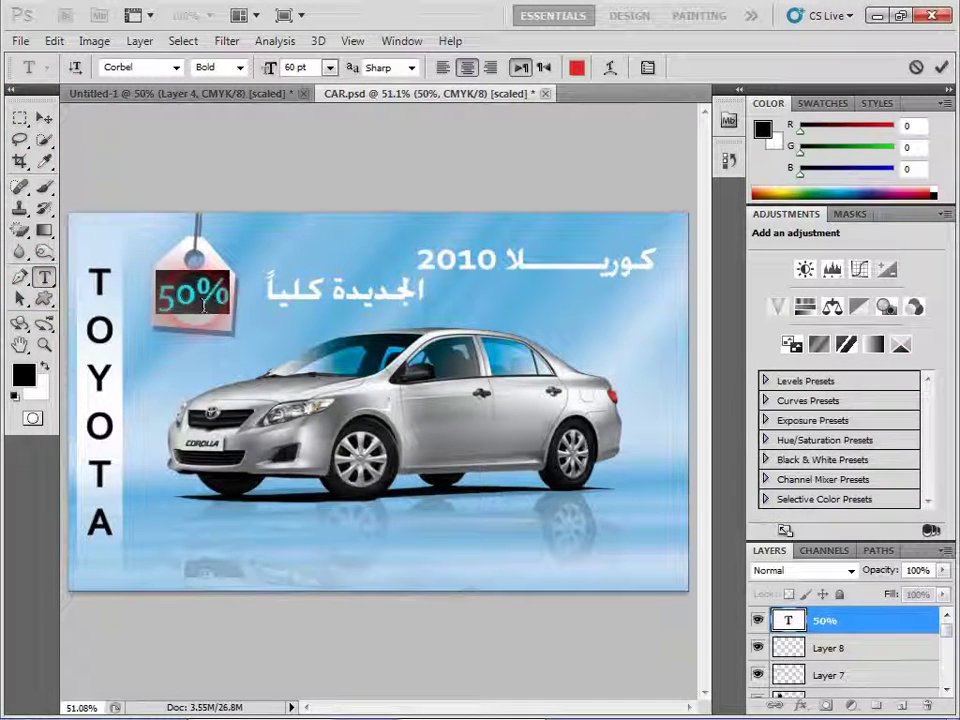
{"action": "left_click", "coordinate": [202, 307]}
{"action": "type", "text": "0"}
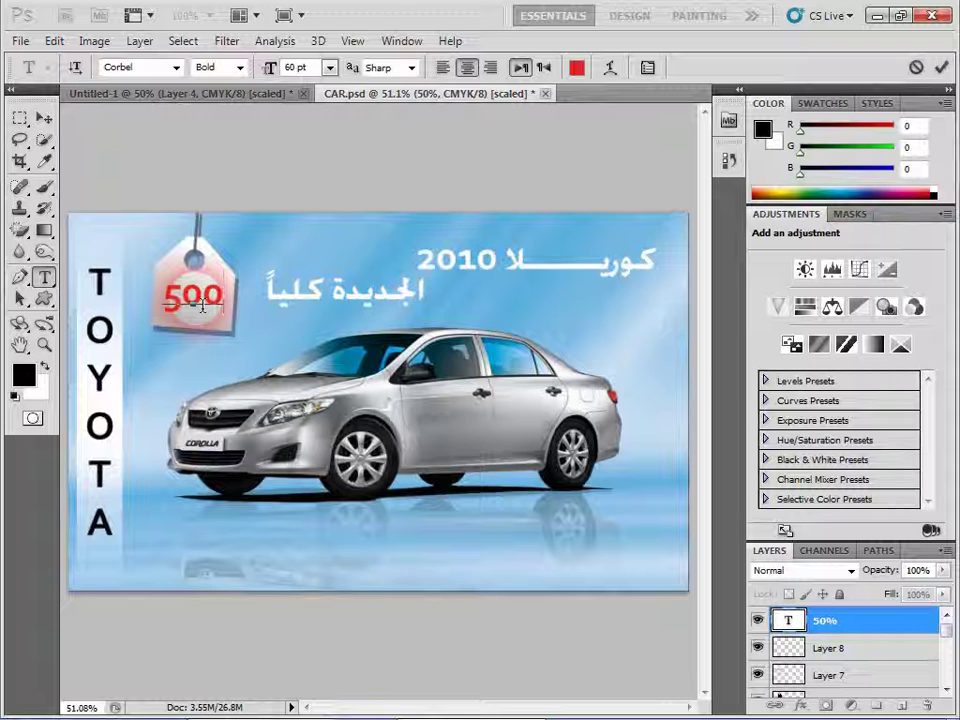
{"action": "type", "text": "$"}
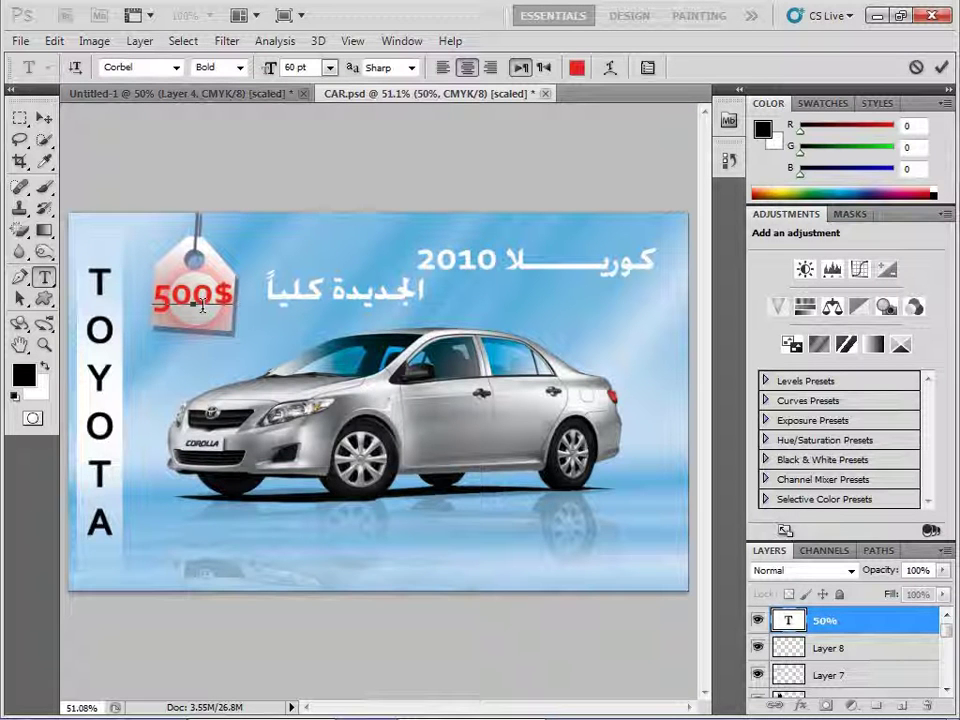
{"action": "left_click", "coordinate": [44, 118]}
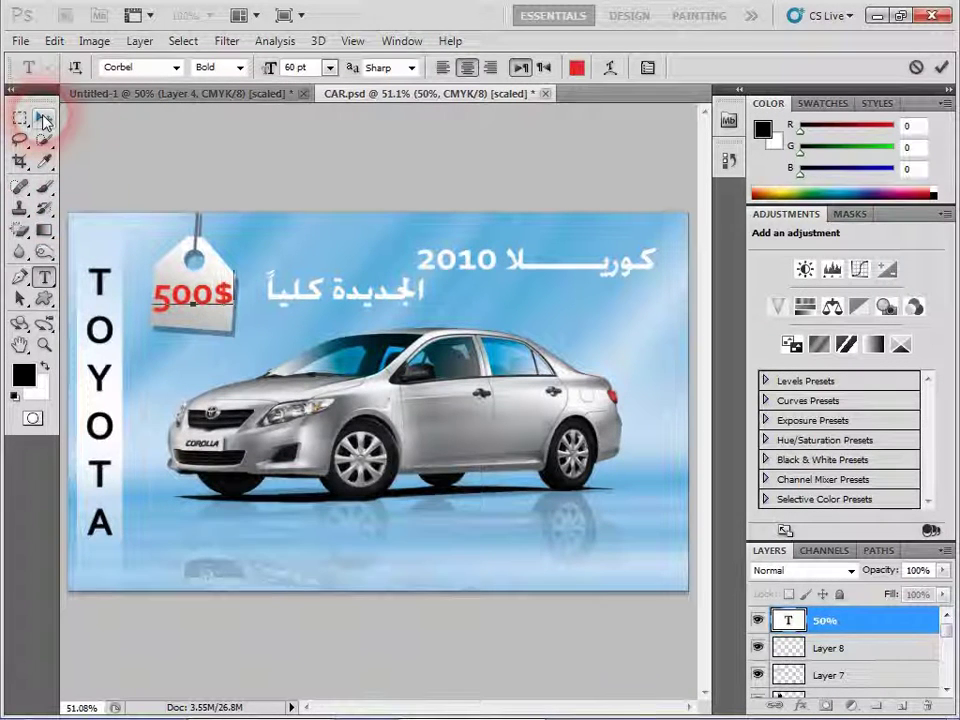
Scale the 500$ price text down to about 65% with Free Transform
{"action": "key", "text": "ctrl+t"}
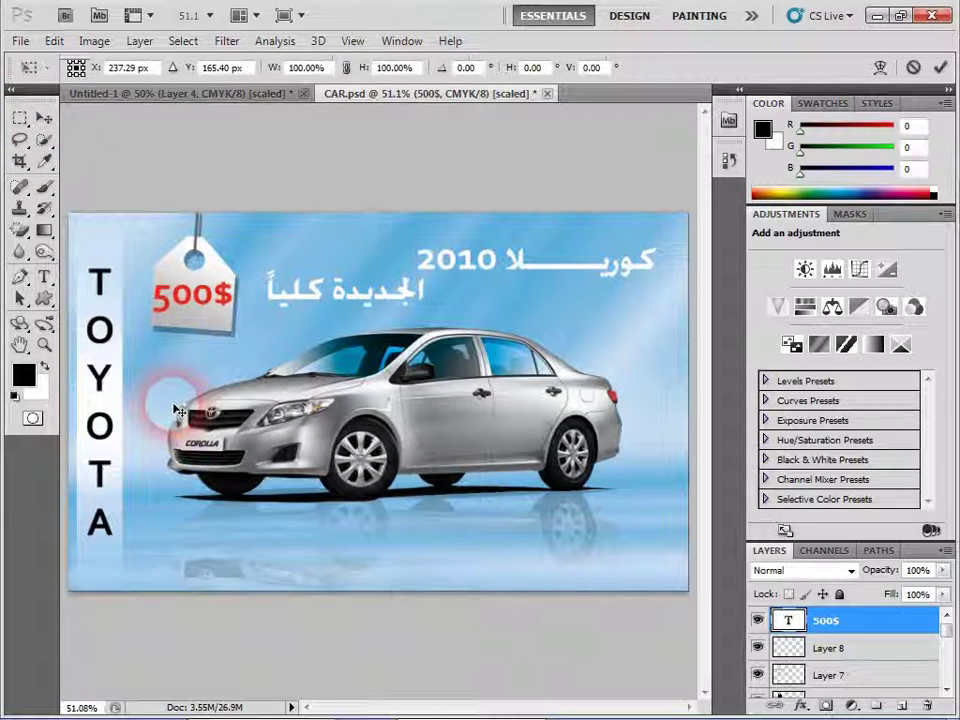
{"action": "left_click_drag", "start_coordinate": [153, 272], "coordinate": [169, 283]}
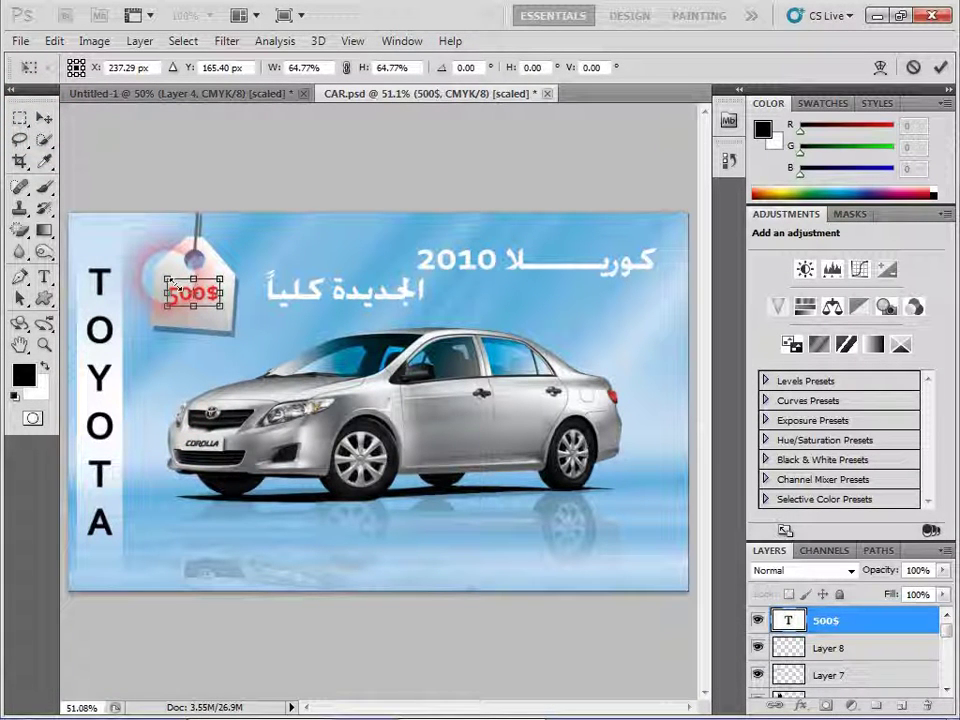
{"action": "key", "text": "Return"}
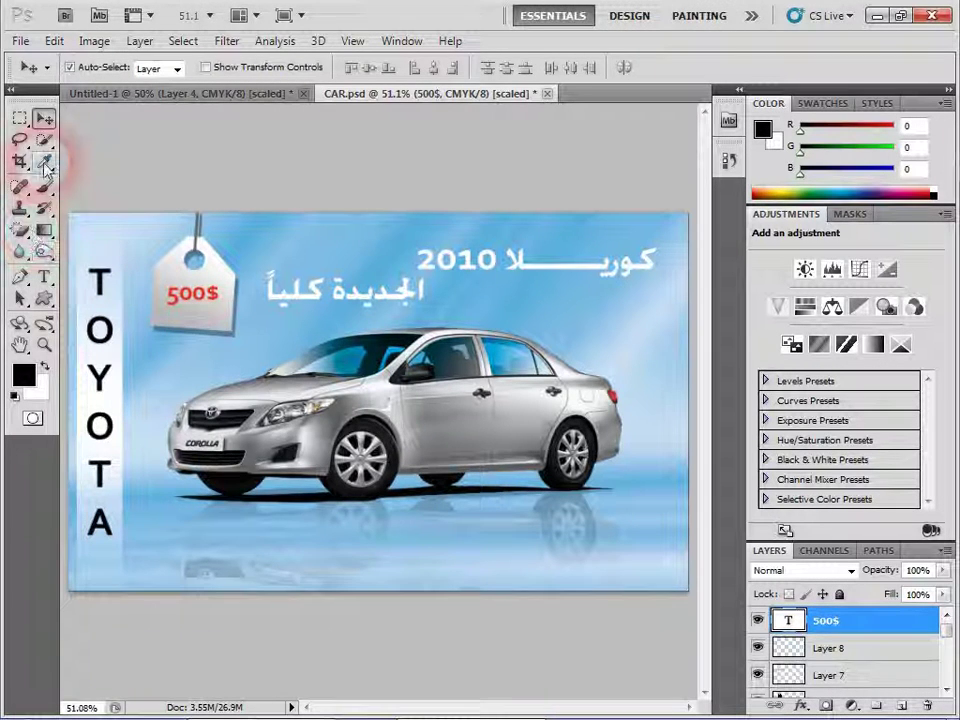
Edit the price text to read 1000$ and commit it
{"action": "left_click", "coordinate": [44, 277]}
{"action": "left_click", "coordinate": [208, 300]}
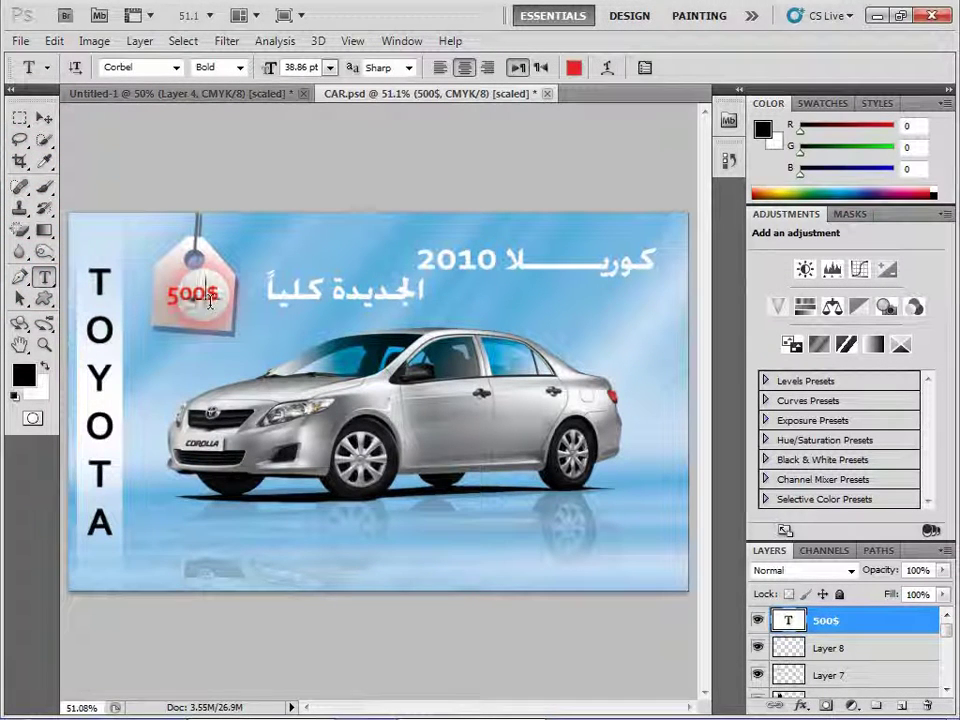
{"action": "left_click", "coordinate": [209, 300]}
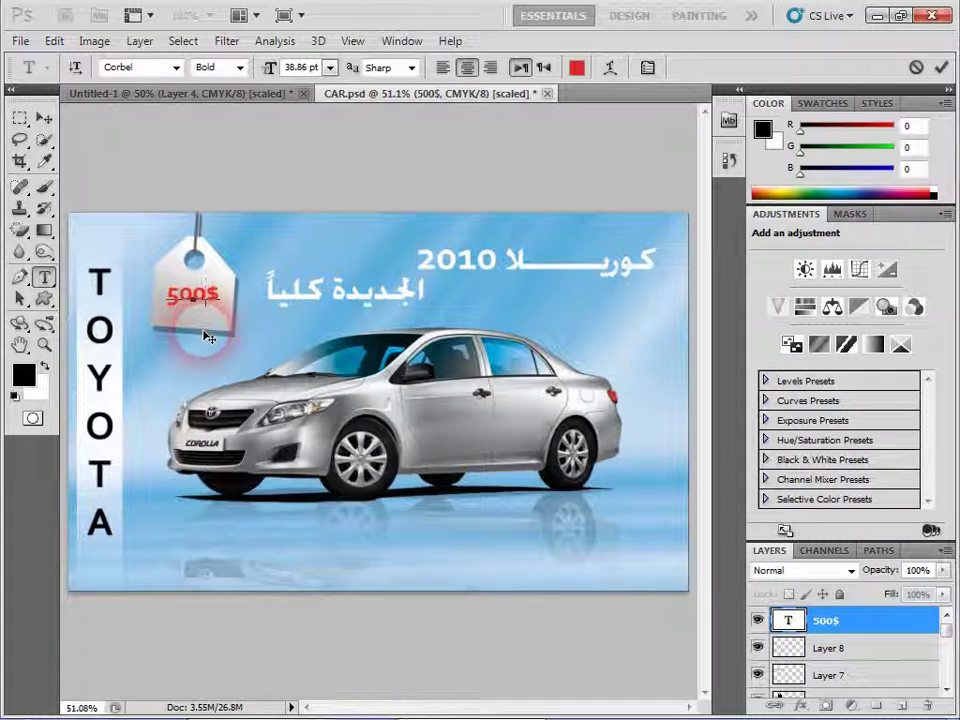
{"action": "left_click", "coordinate": [175, 298]}
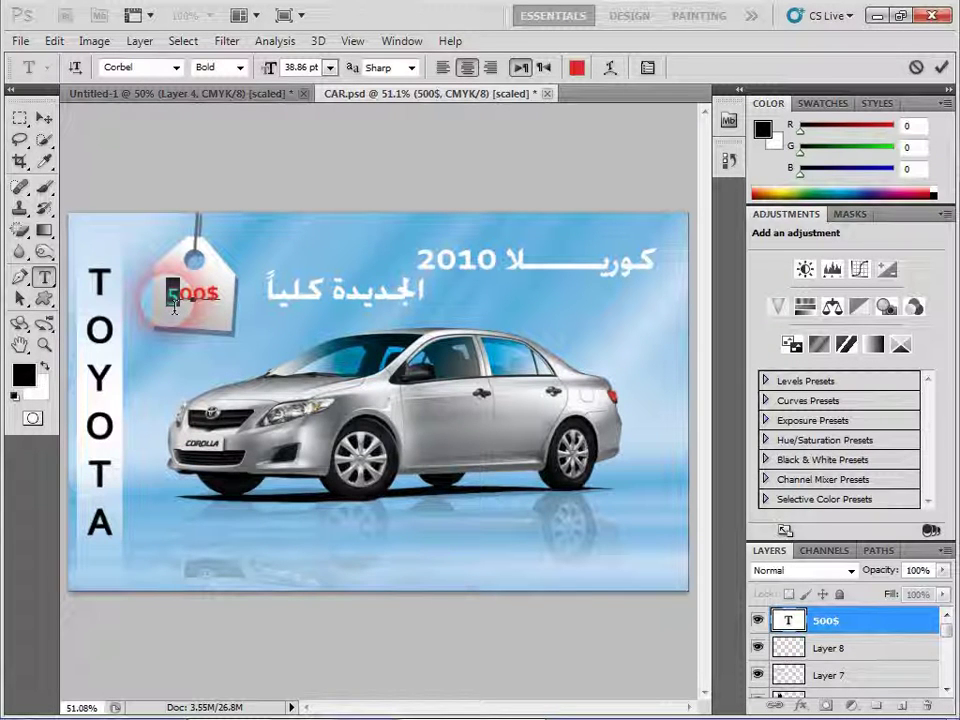
{"action": "type", "text": "1"}
{"action": "left_click", "coordinate": [205, 346]}
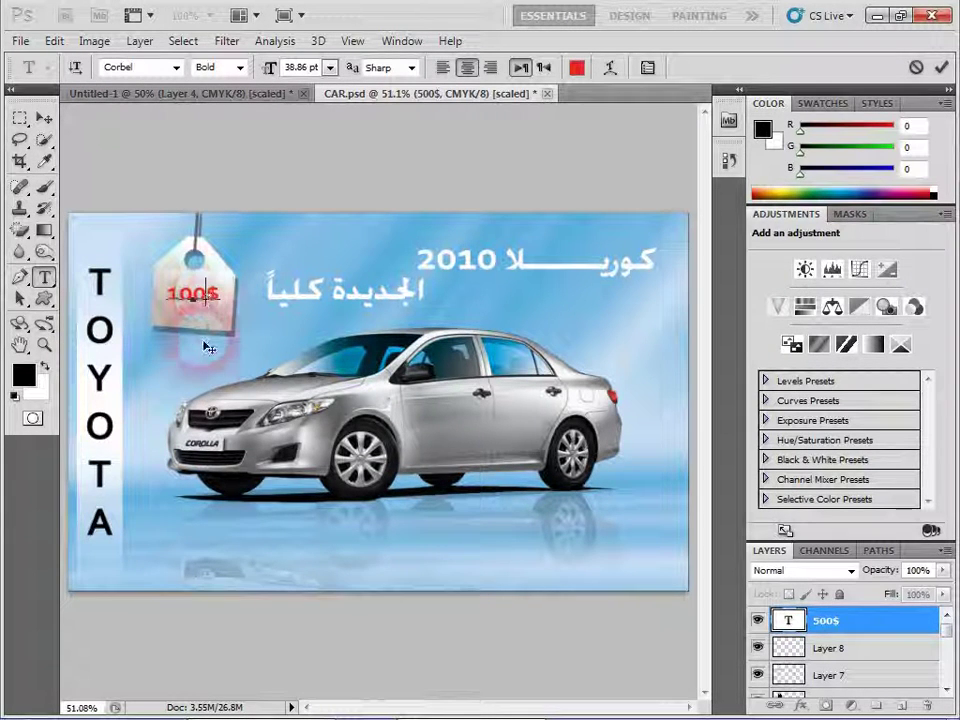
{"action": "type", "text": "0"}
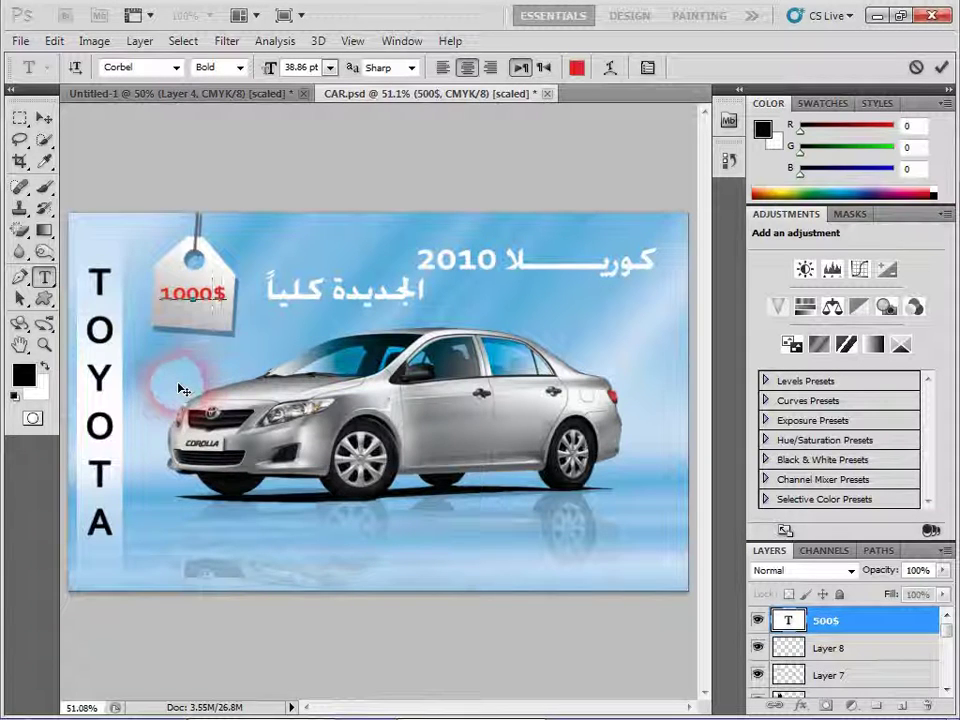
{"action": "left_click", "coordinate": [45, 119]}
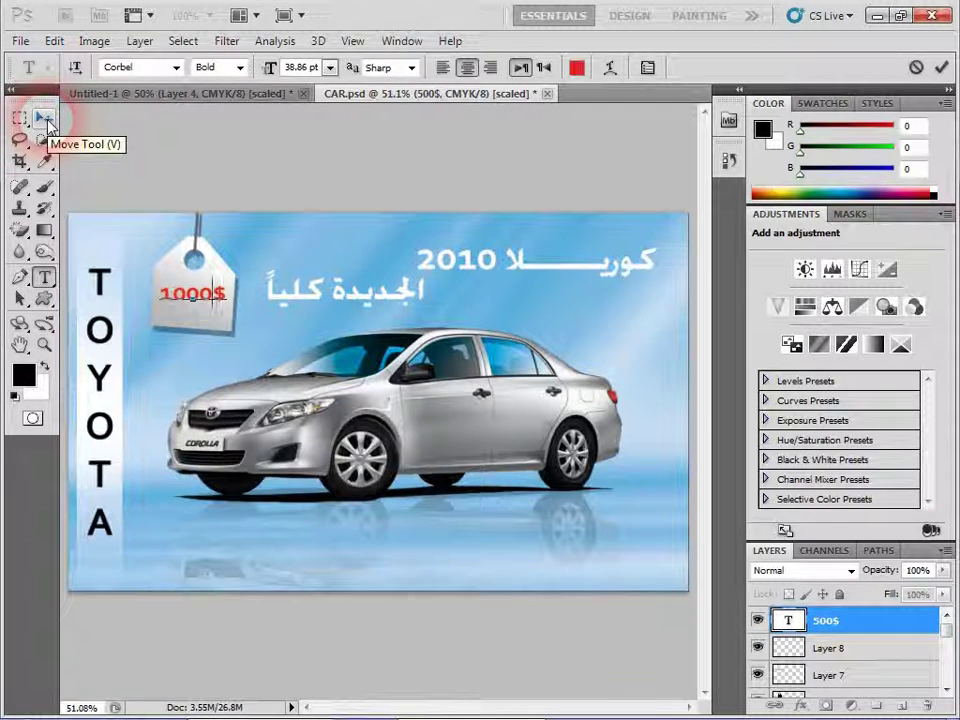
{"action": "left_click", "coordinate": [45, 119]}
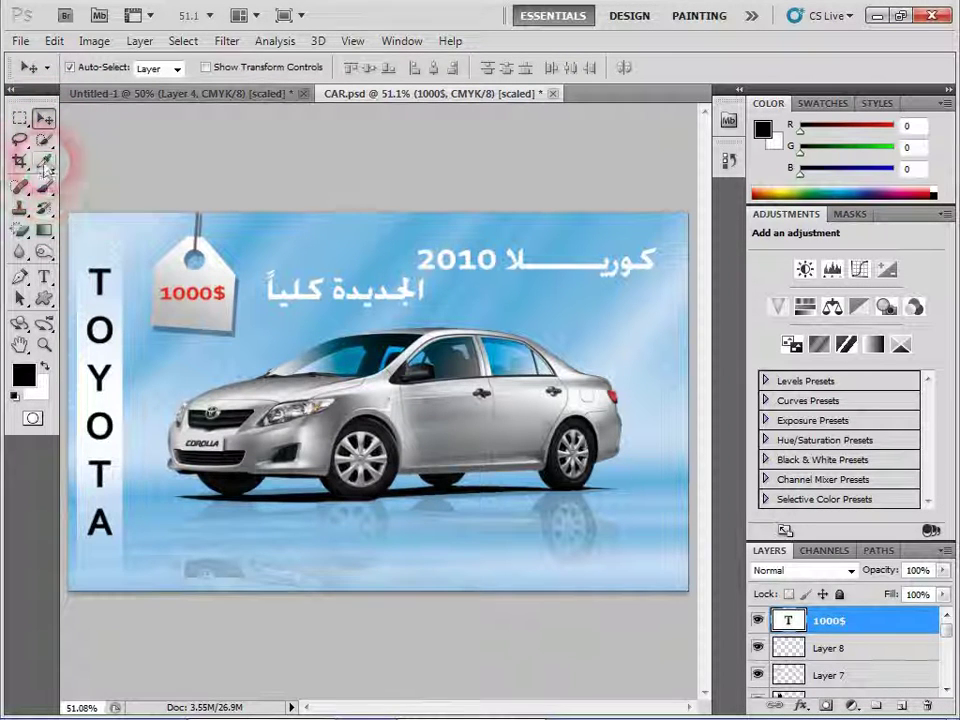
Reselect the whole 1000$ price text with the Type tool and commit the edit
{"action": "left_click", "coordinate": [44, 277]}
{"action": "left_click", "coordinate": [205, 298]}
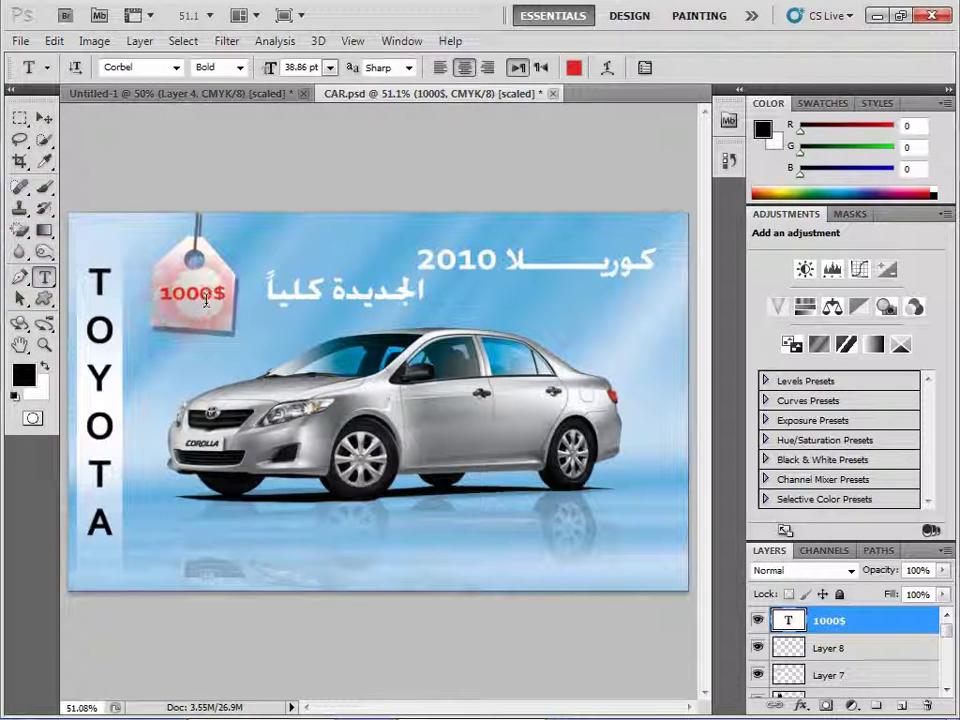
{"action": "double_click", "coordinate": [205, 298]}
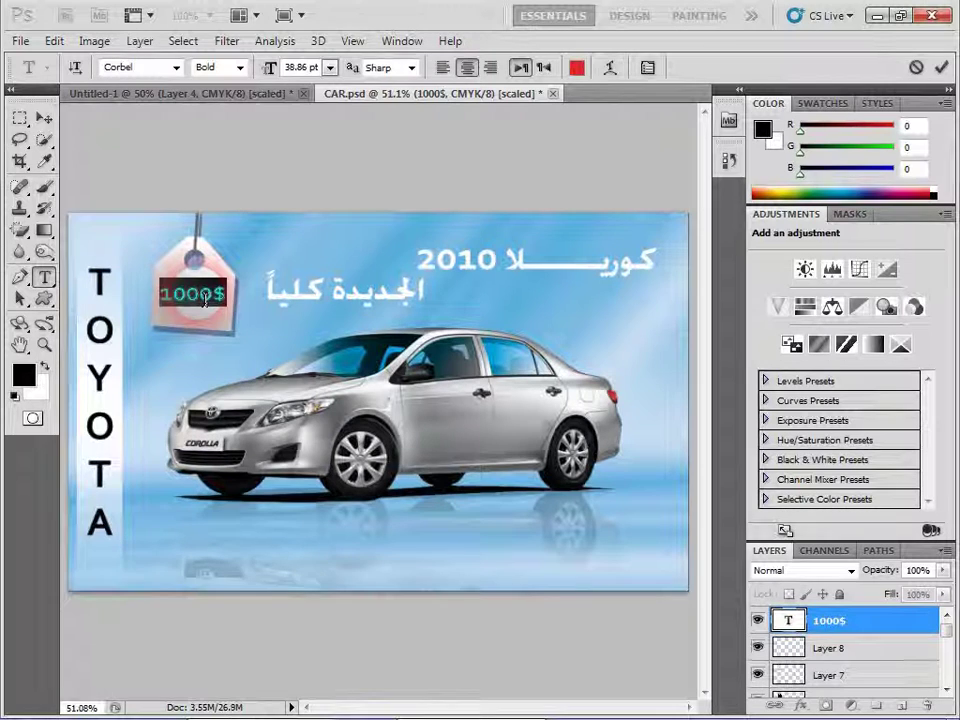
{"action": "left_click", "coordinate": [44, 118]}
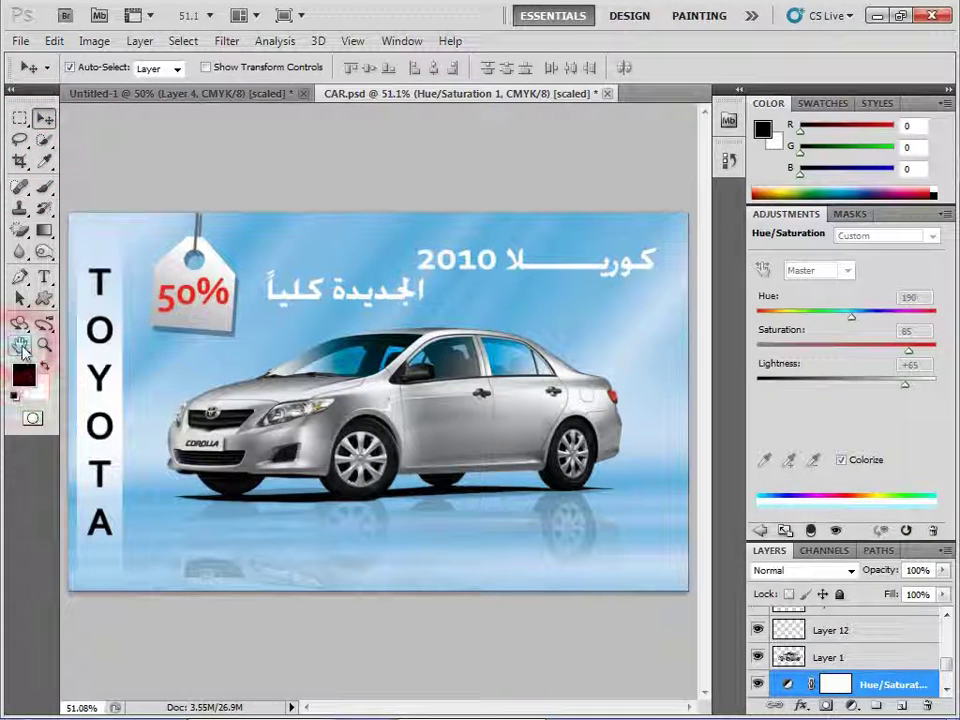
Set the Type tool to right-to-left direction with Arabic as the Character panel language
{"action": "left_click", "coordinate": [20, 345]}
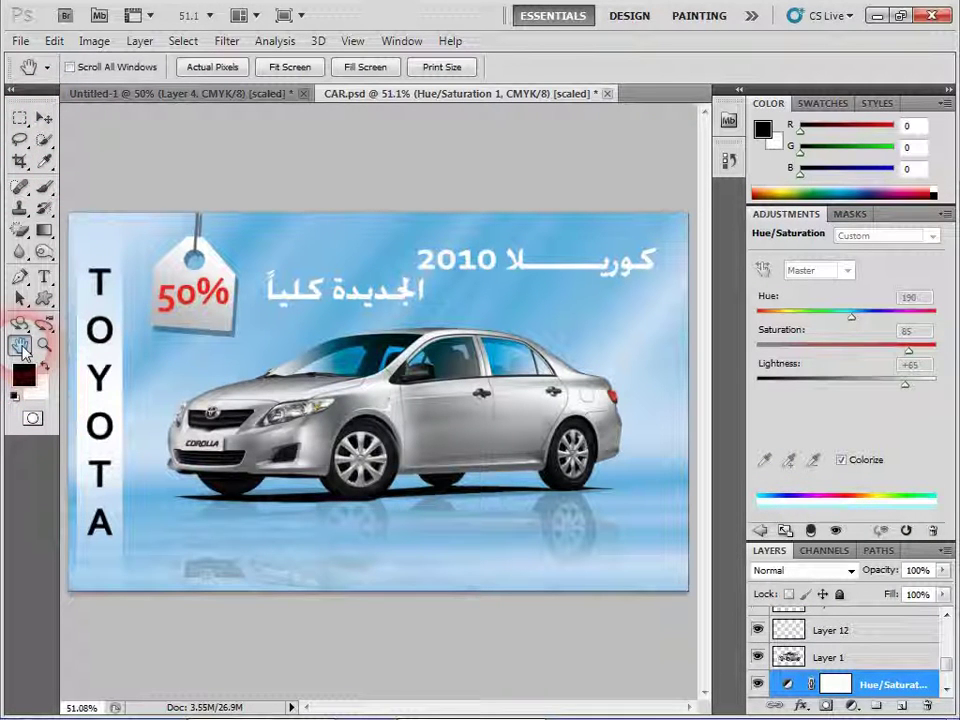
{"action": "left_click", "coordinate": [44, 277]}
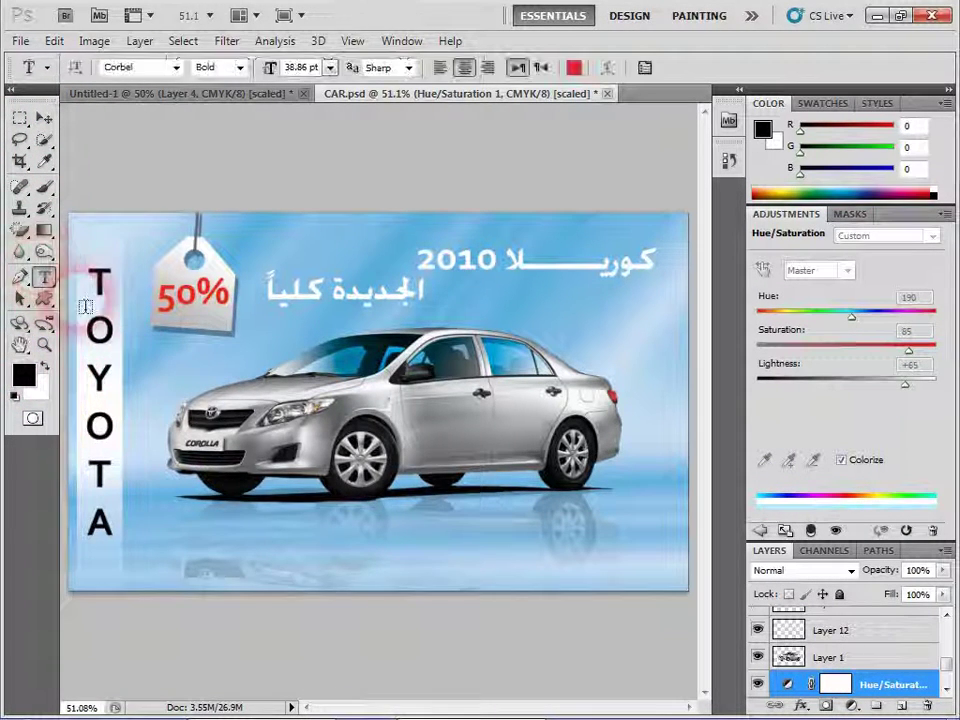
{"action": "left_click", "coordinate": [541, 67]}
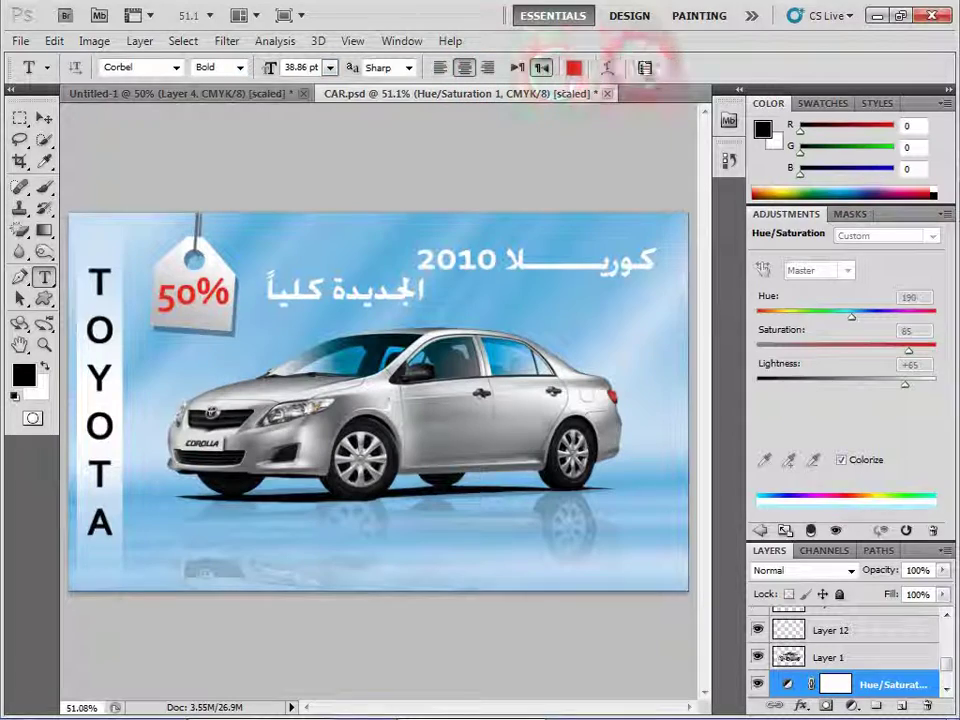
{"action": "left_click", "coordinate": [644, 67]}
{"action": "left_click", "coordinate": [604, 372]}
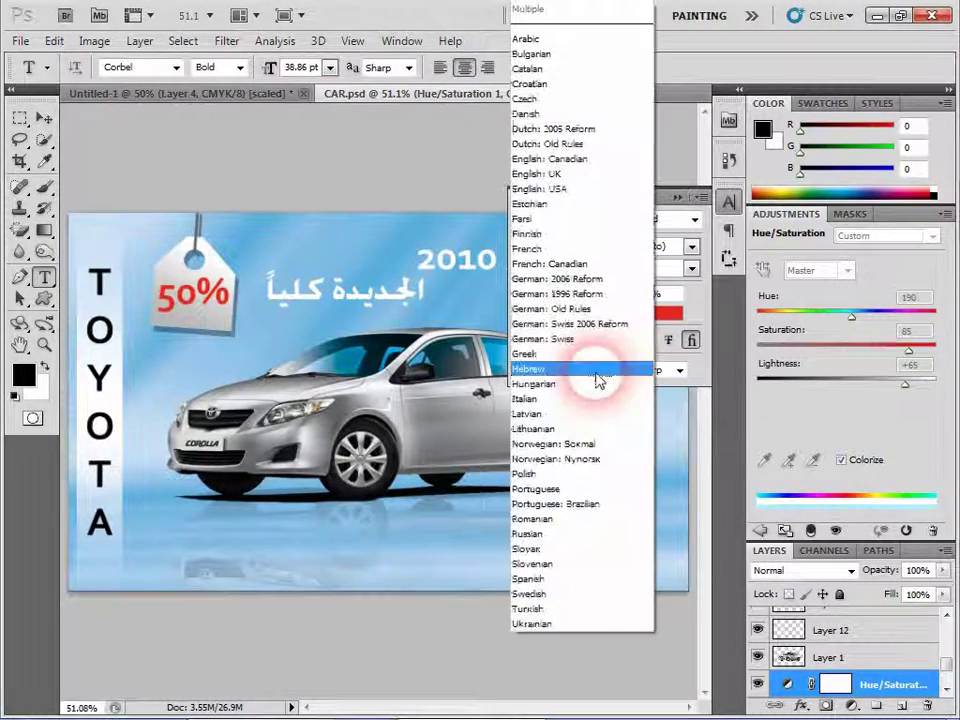
{"action": "left_click", "coordinate": [522, 35]}
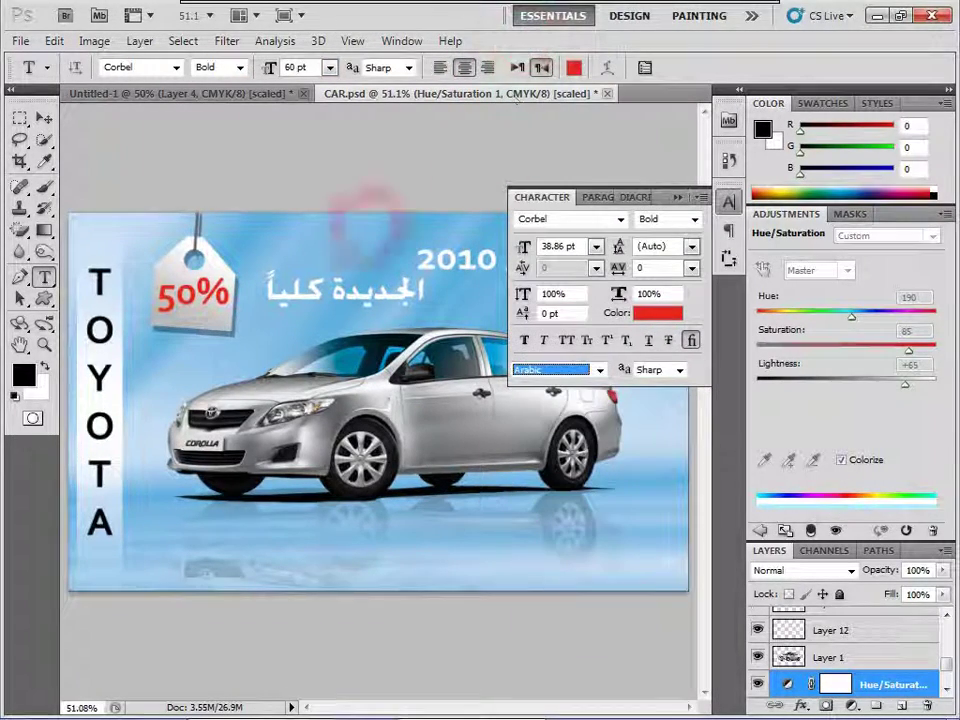
{"action": "left_click", "coordinate": [44, 118]}
{"action": "left_click", "coordinate": [724, 202]}
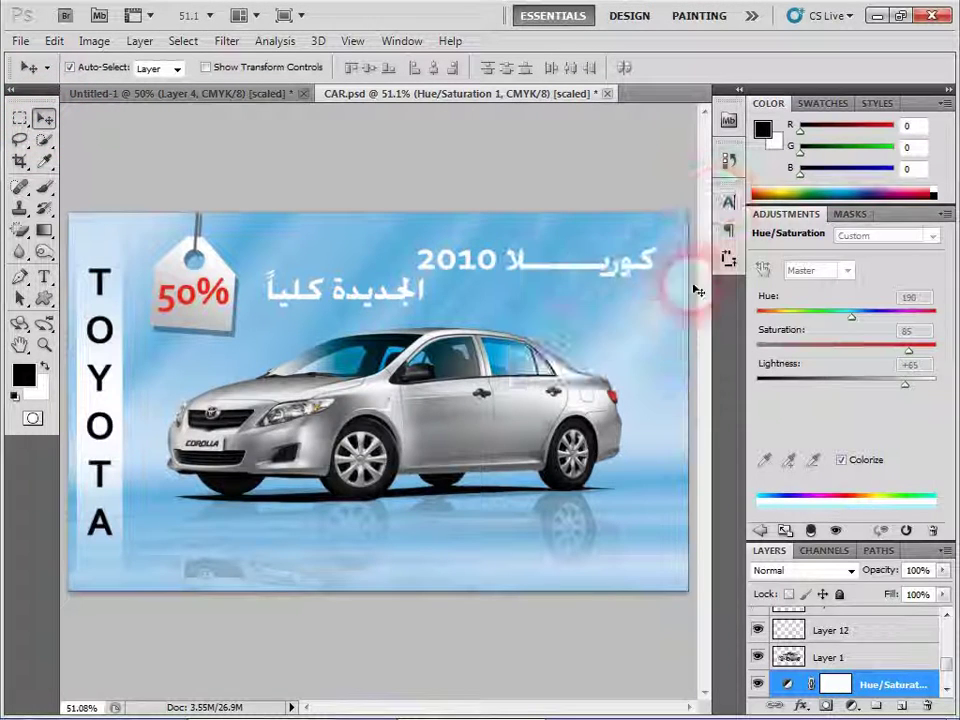
{"action": "left_click", "coordinate": [20, 344]}
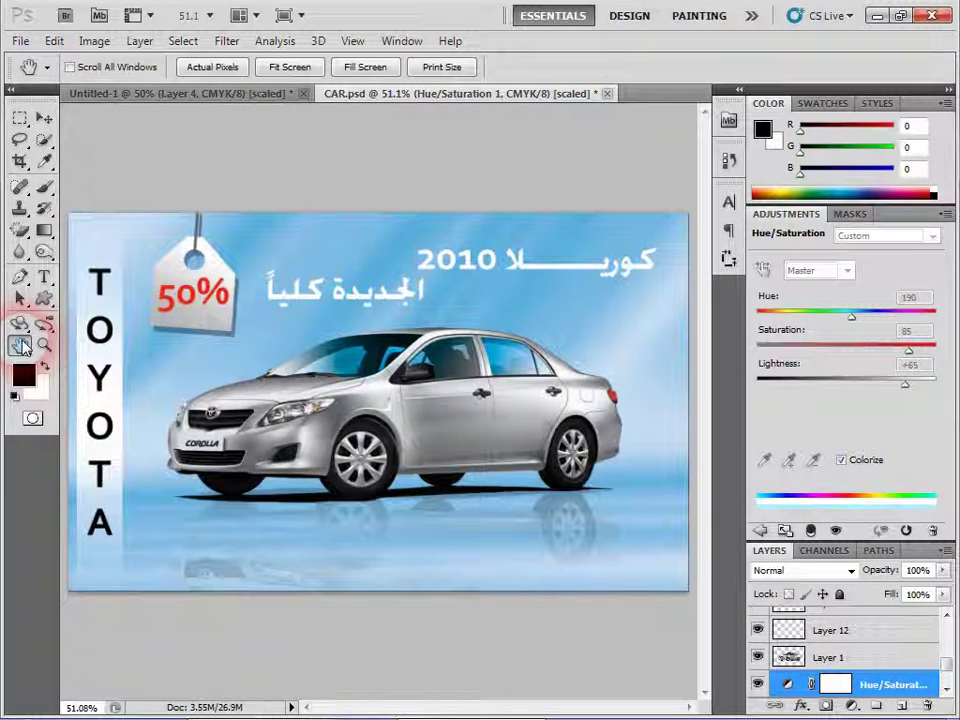
{"action": "left_click", "coordinate": [44, 118]}
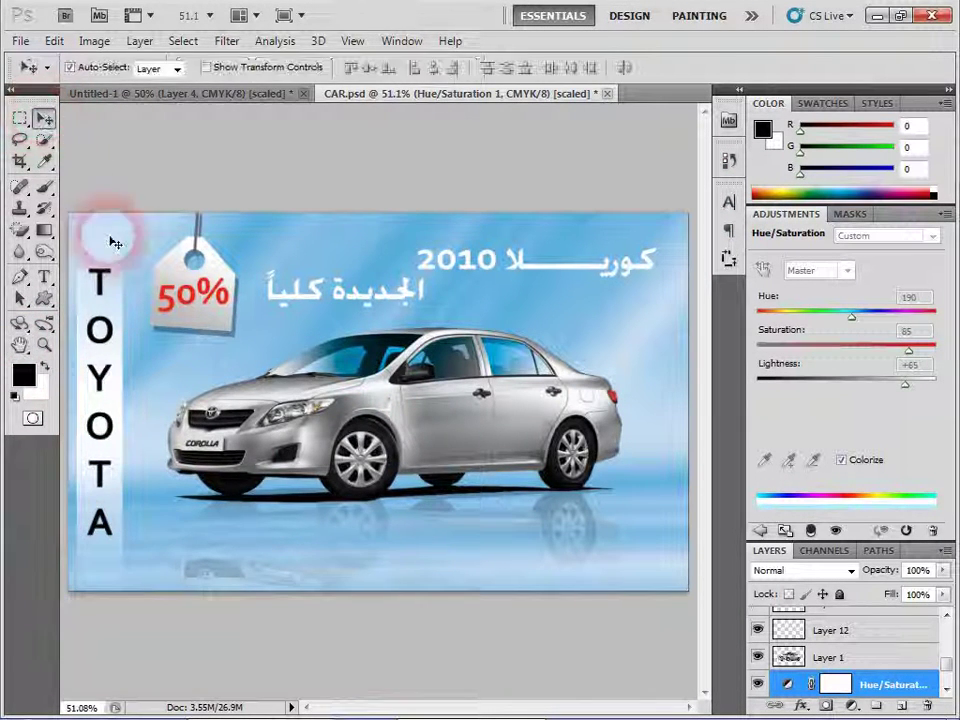
{"action": "left_click", "coordinate": [44, 345]}
Zoom into the tag's hole and select the faint string layer, Layer 8 copy
{"action": "left_click", "coordinate": [240, 287]}
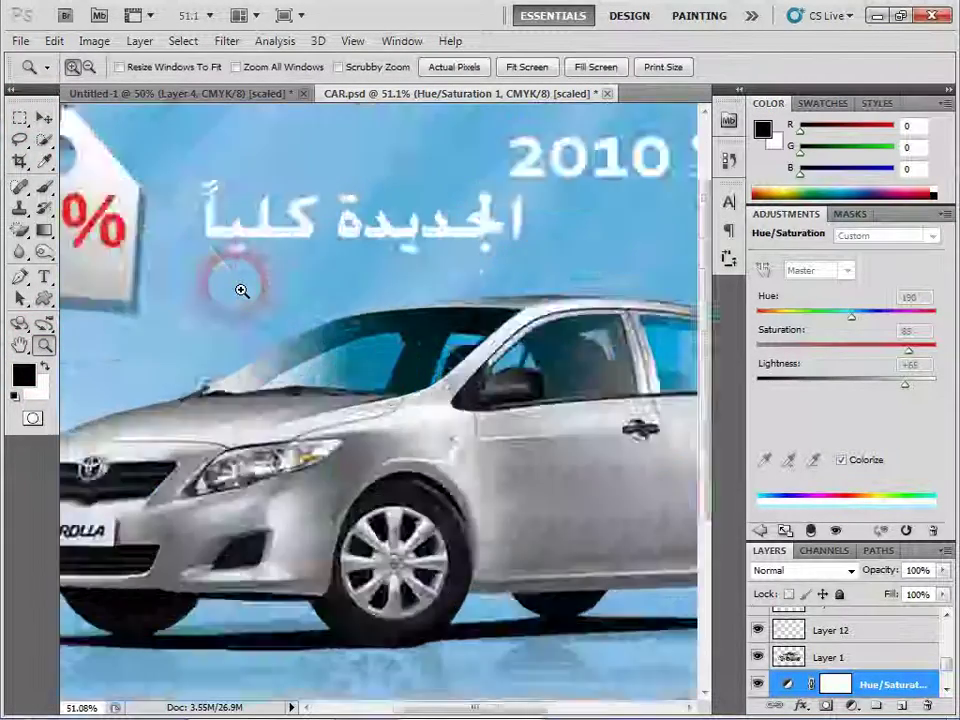
{"action": "left_click_drag", "start_coordinate": [435, 253], "coordinate": [454, 476]}
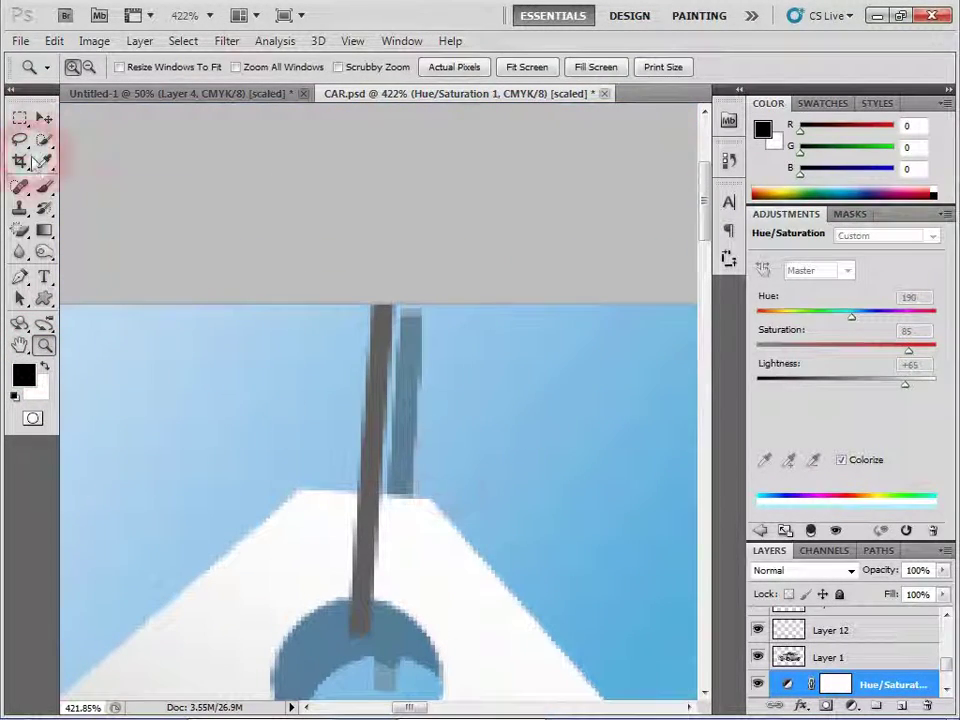
{"action": "left_click", "coordinate": [44, 118]}
{"action": "left_click", "coordinate": [410, 363]}
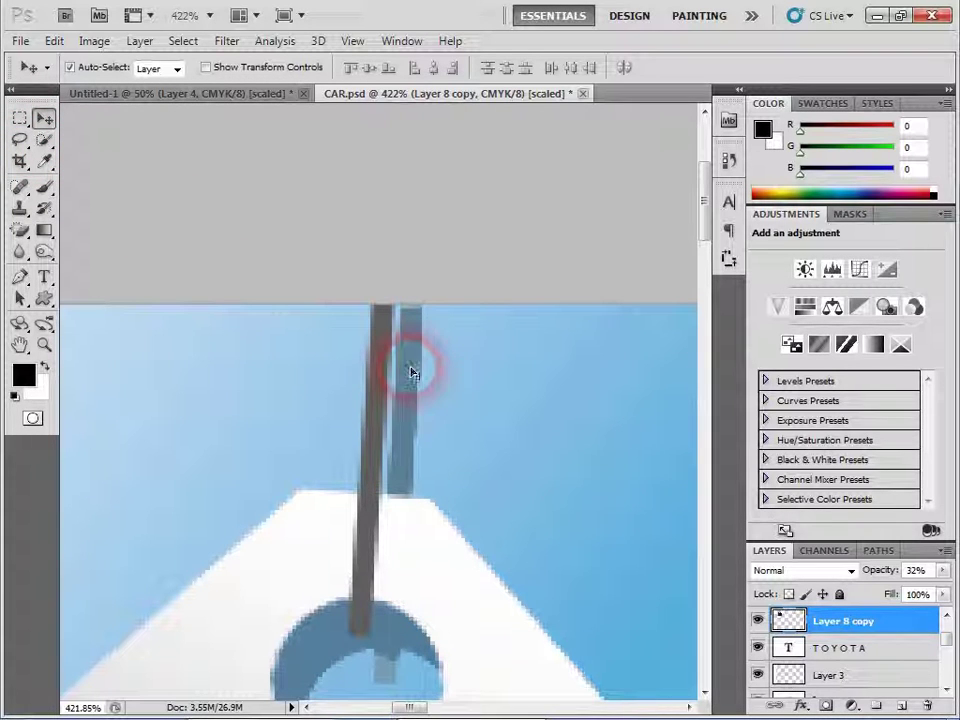
{"action": "left_click_drag", "start_coordinate": [413, 380], "coordinate": [380, 232]}
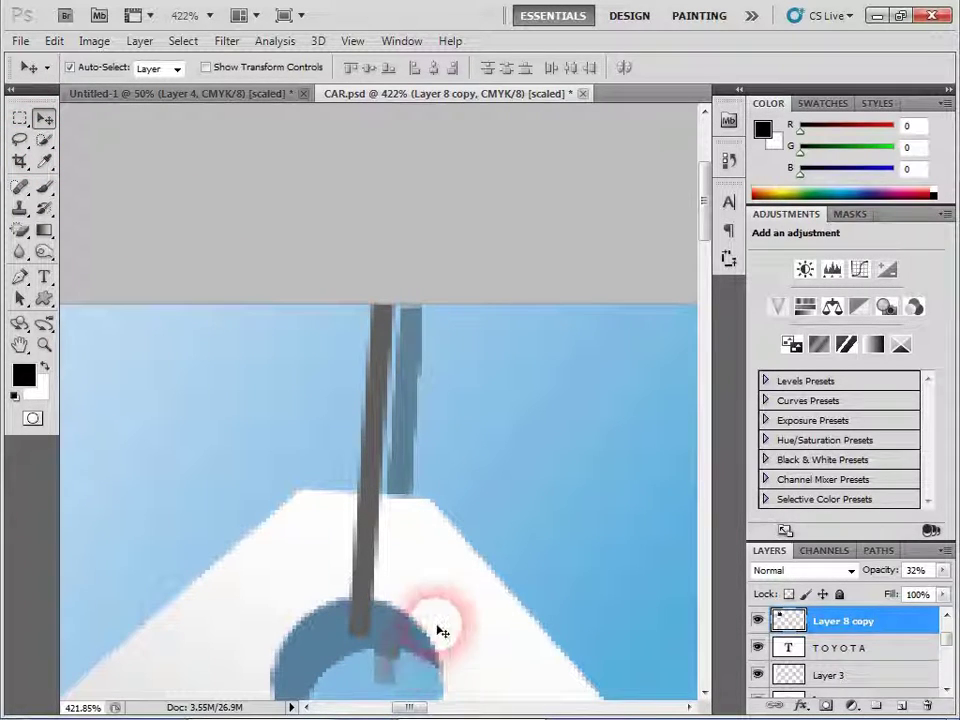
{"action": "left_click_drag", "start_coordinate": [435, 625], "coordinate": [396, 435]}
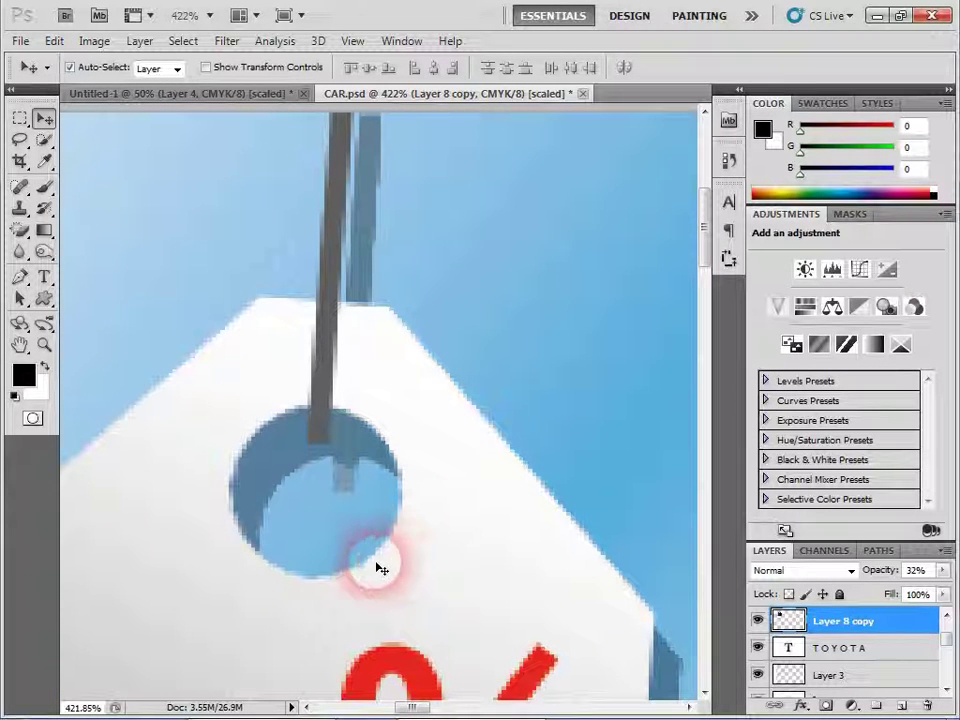
Erase the stray string mark inside the hole with a 15-pixel eraser
{"action": "left_click", "coordinate": [20, 230]}
{"action": "left_click", "coordinate": [92, 227]}
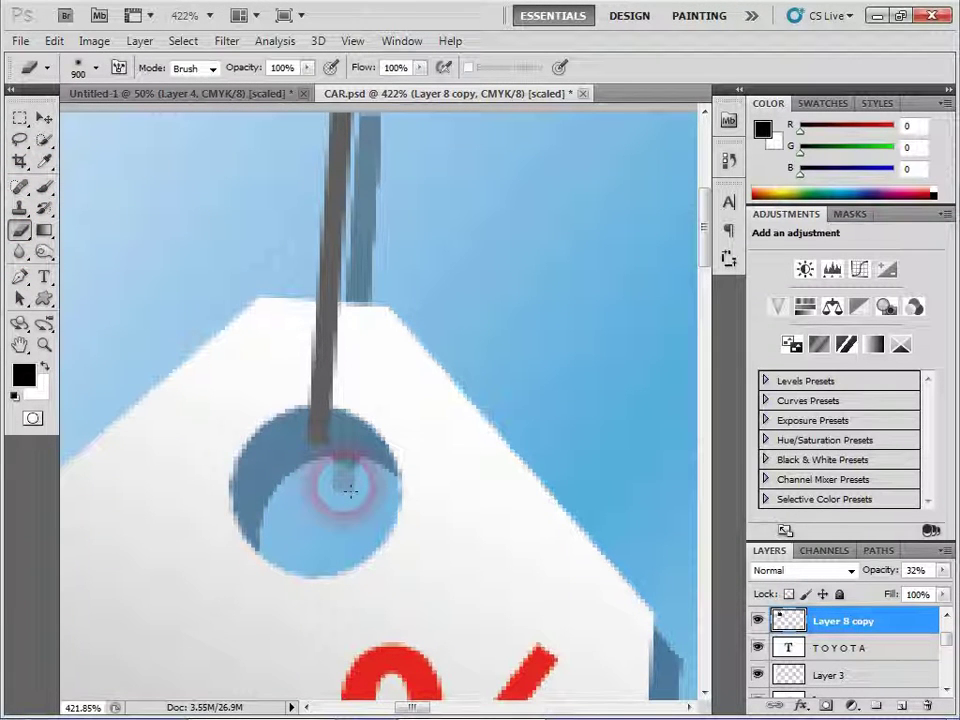
{"action": "key", "text": "bracketleft"}
{"action": "key", "text": "bracketleft"}
{"action": "key", "text": "bracketleft"}
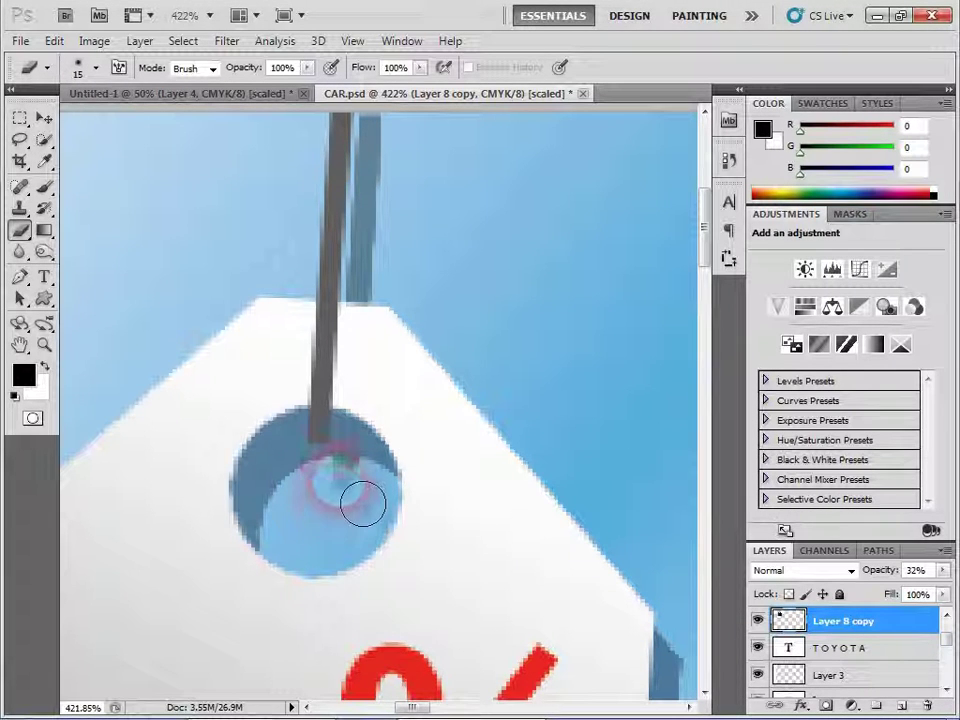
{"action": "key", "text": "bracketleft"}
{"action": "key", "text": "bracketleft"}
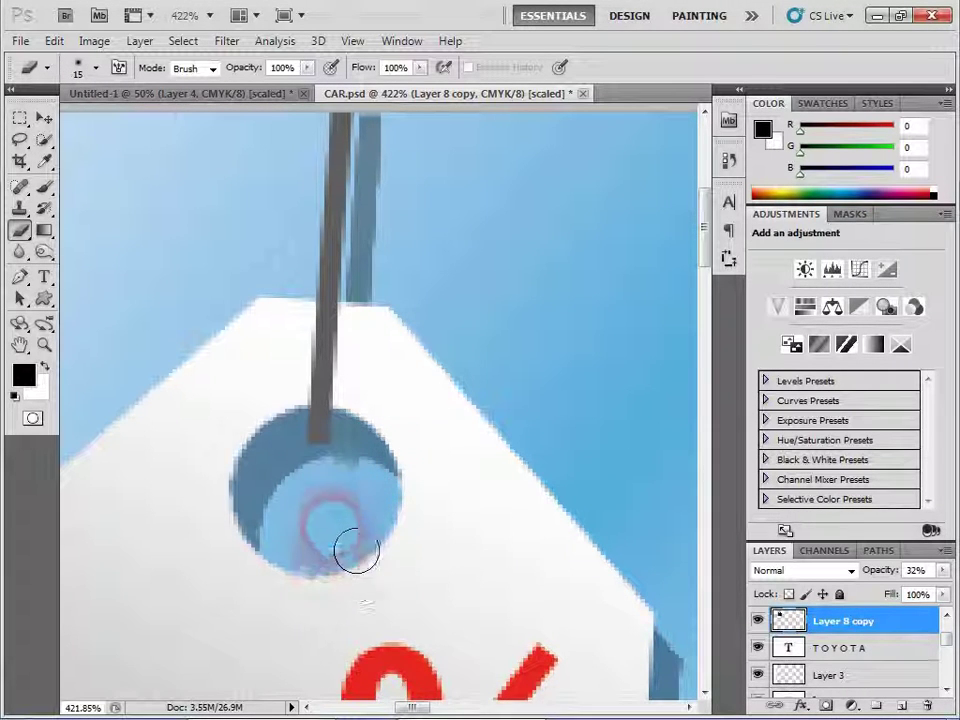
{"action": "left_click_drag", "start_coordinate": [358, 576], "coordinate": [336, 492]}
On Layer 8, erase the string end across the hole, then fit the poster to the window
{"action": "left_click", "coordinate": [44, 119]}
{"action": "left_click", "coordinate": [326, 332]}
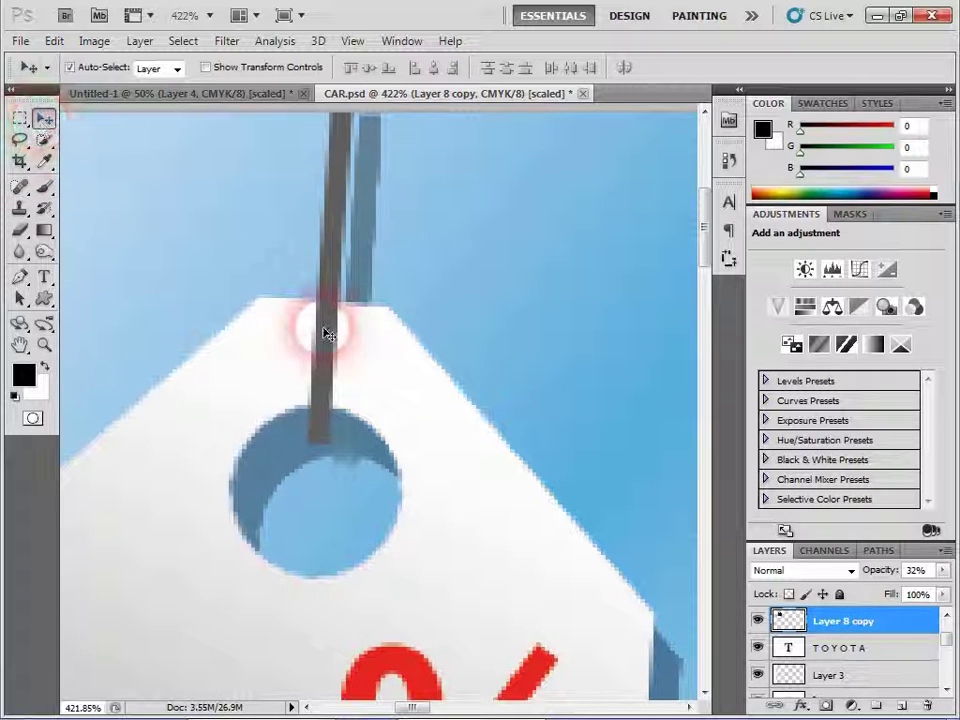
{"action": "left_click", "coordinate": [330, 444]}
{"action": "left_click", "coordinate": [157, 333]}
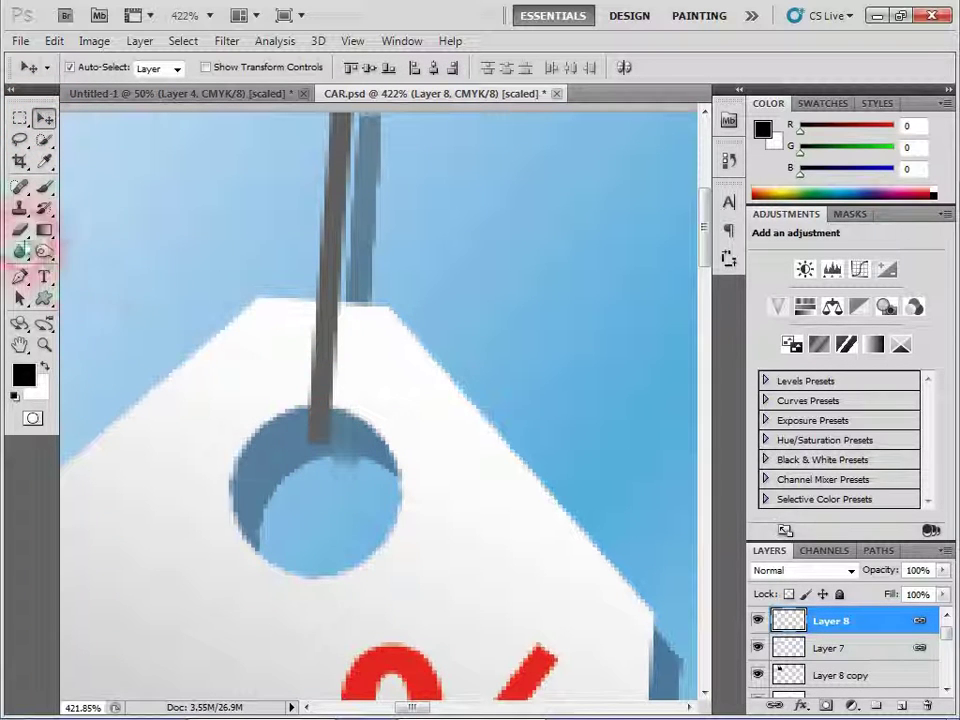
{"action": "left_click", "coordinate": [20, 229]}
{"action": "mouse_move", "coordinate": [337, 487]}
{"action": "left_mouse_down"}
{"action": "mouse_move", "coordinate": [349, 471]}
{"action": "mouse_move", "coordinate": [329, 463]}
{"action": "mouse_move", "coordinate": [300, 508]}
{"action": "mouse_move", "coordinate": [311, 471]}
{"action": "mouse_move", "coordinate": [246, 536]}
{"action": "left_mouse_up"}
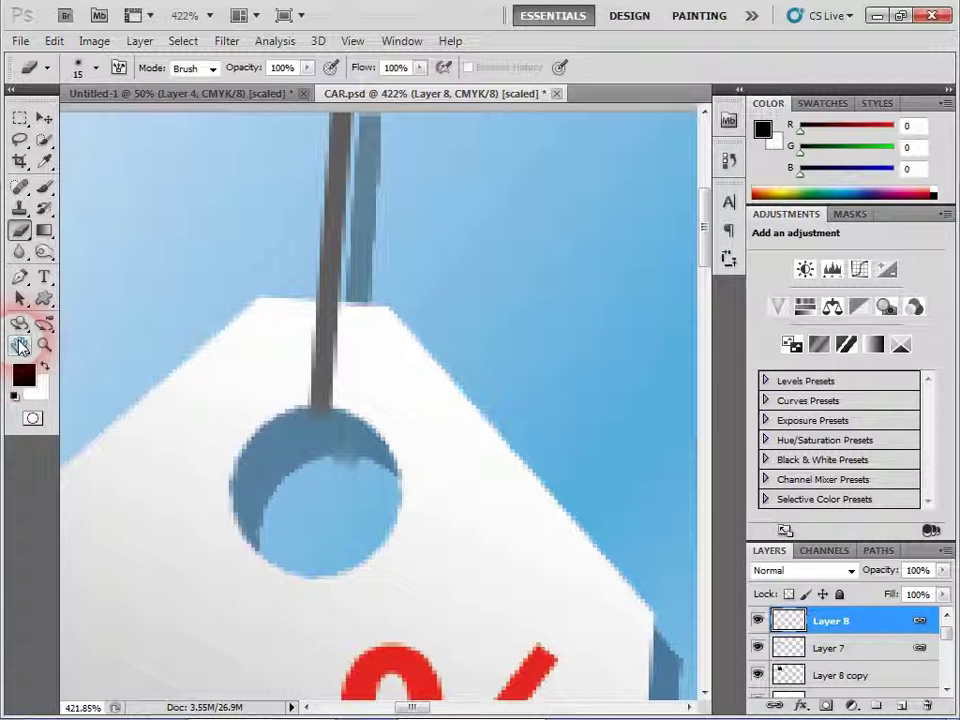
{"action": "double_click", "coordinate": [20, 345]}
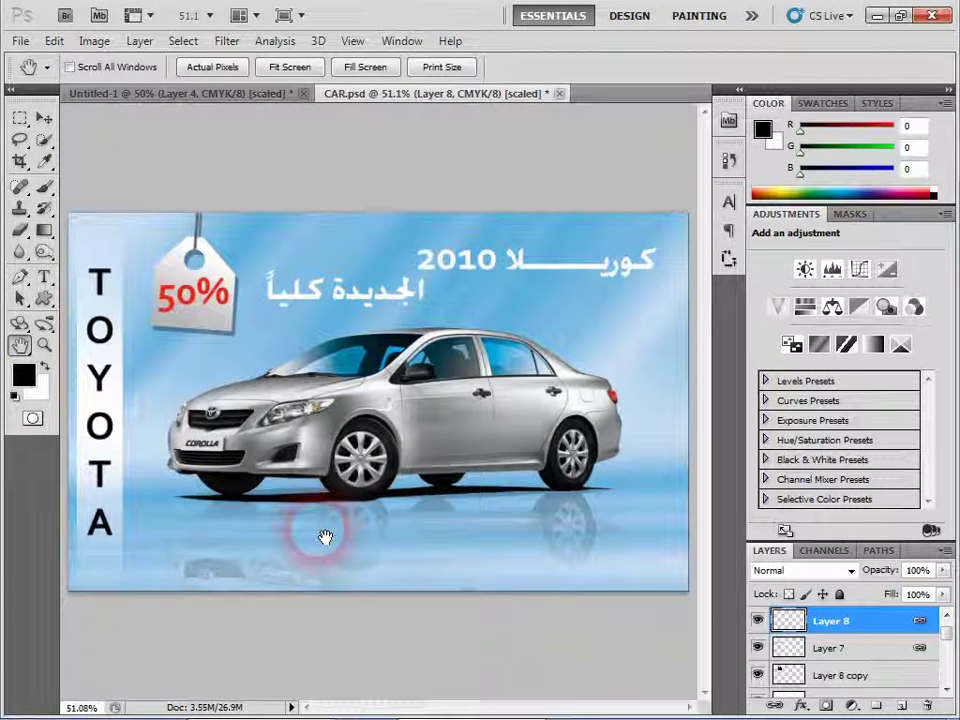
{"action": "left_click", "coordinate": [44, 118]}
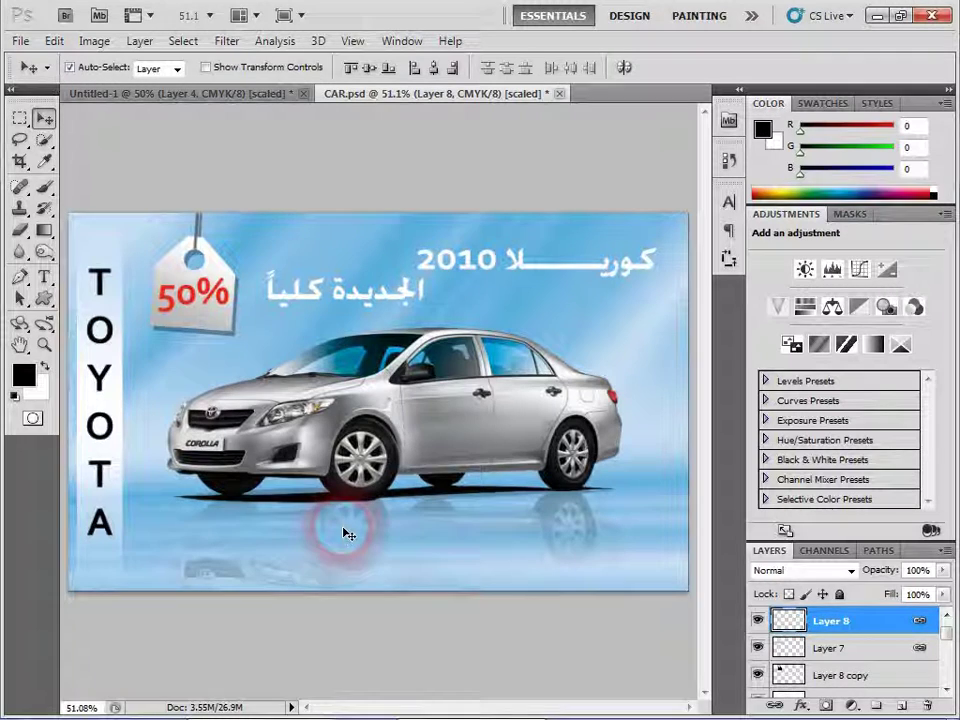
{"action": "left_click", "coordinate": [220, 95]}
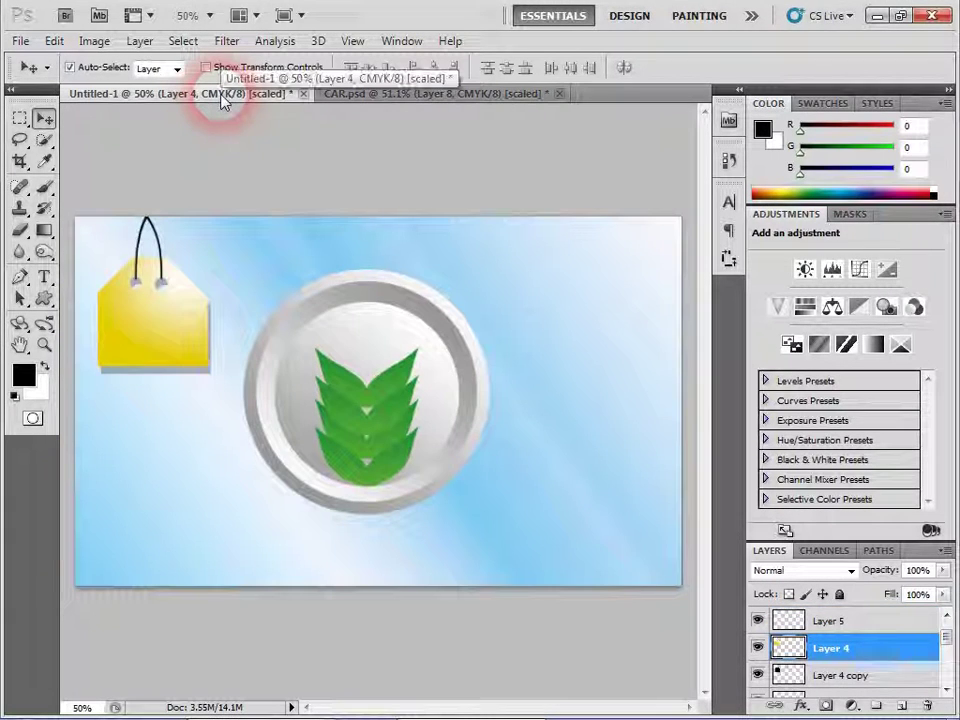
{"action": "left_click", "coordinate": [399, 100]}
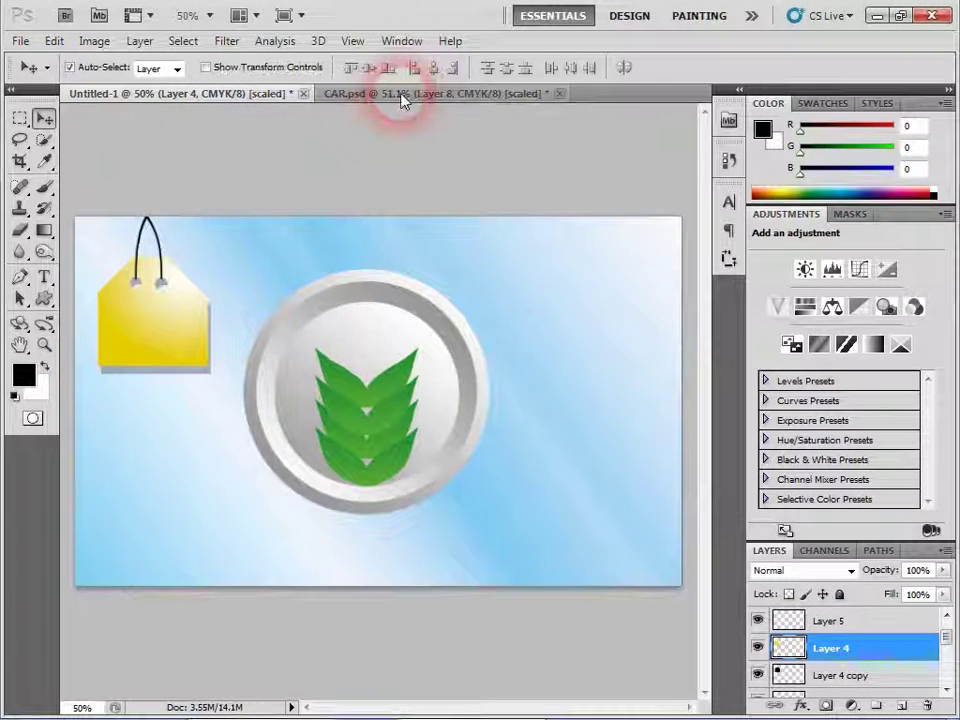
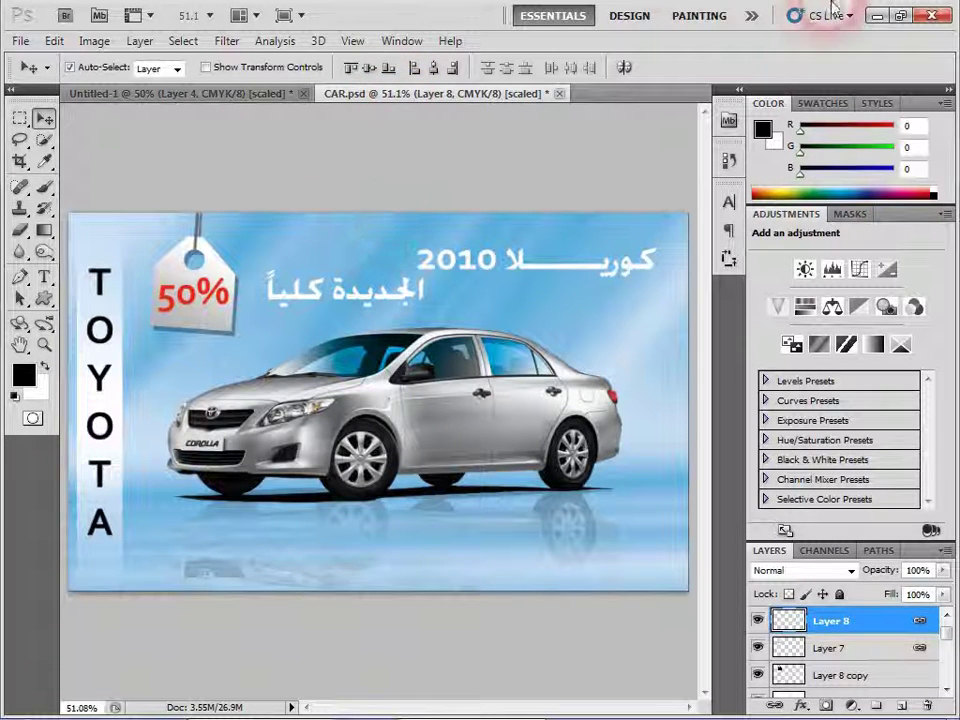
Restore Untitled-2 and merge Hue/Saturation 1 copy down into Hue/Saturation 1
{"action": "left_click", "coordinate": [877, 15]}
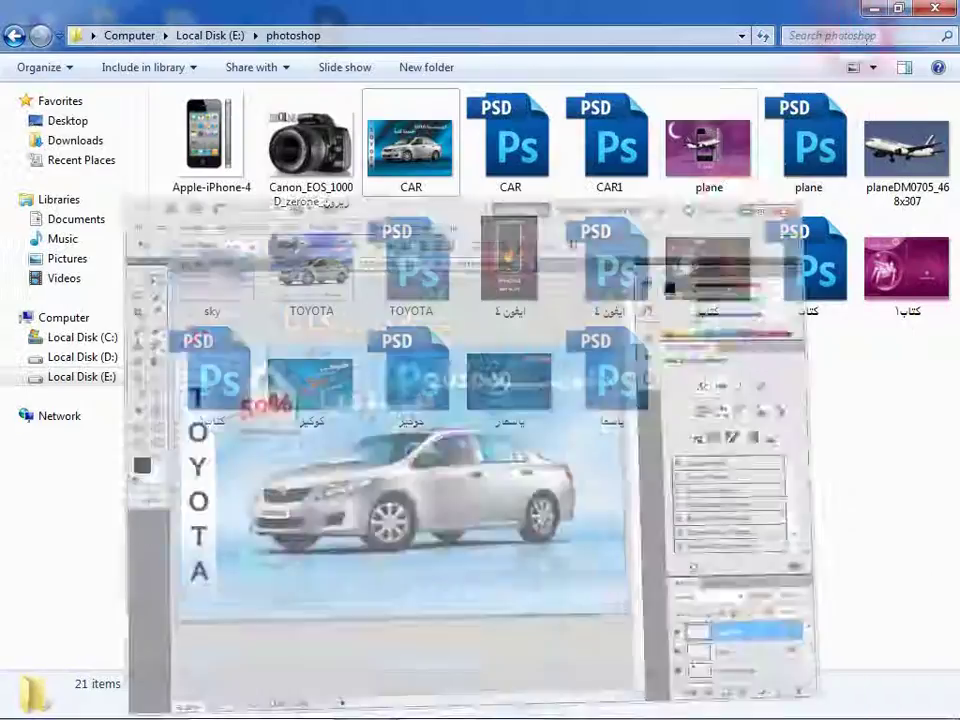
{"action": "left_click", "coordinate": [874, 11]}
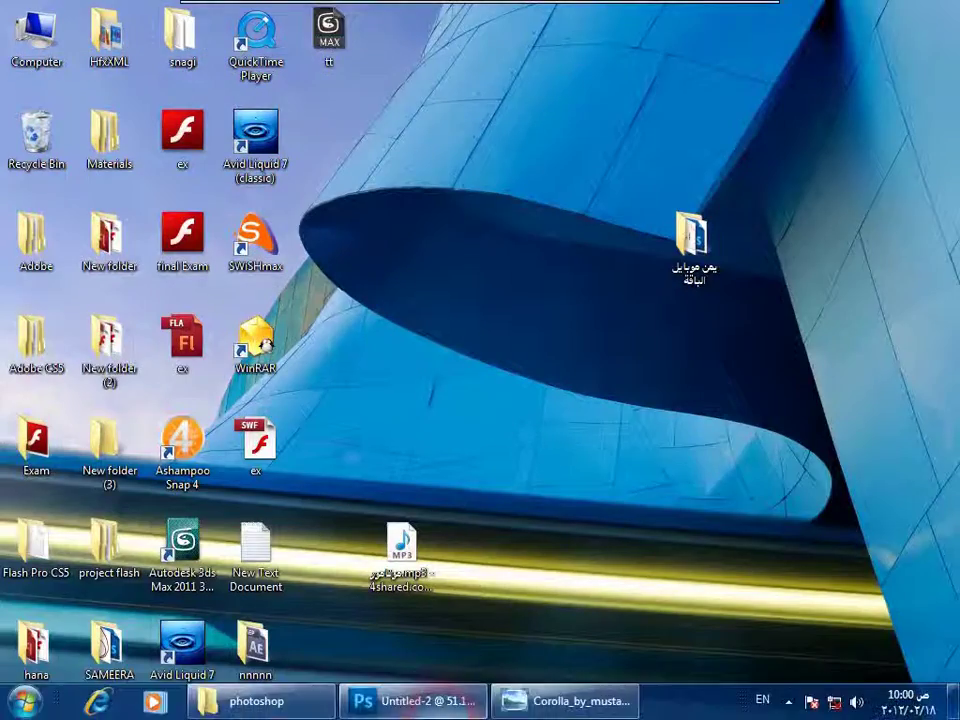
{"action": "left_click", "coordinate": [415, 701]}
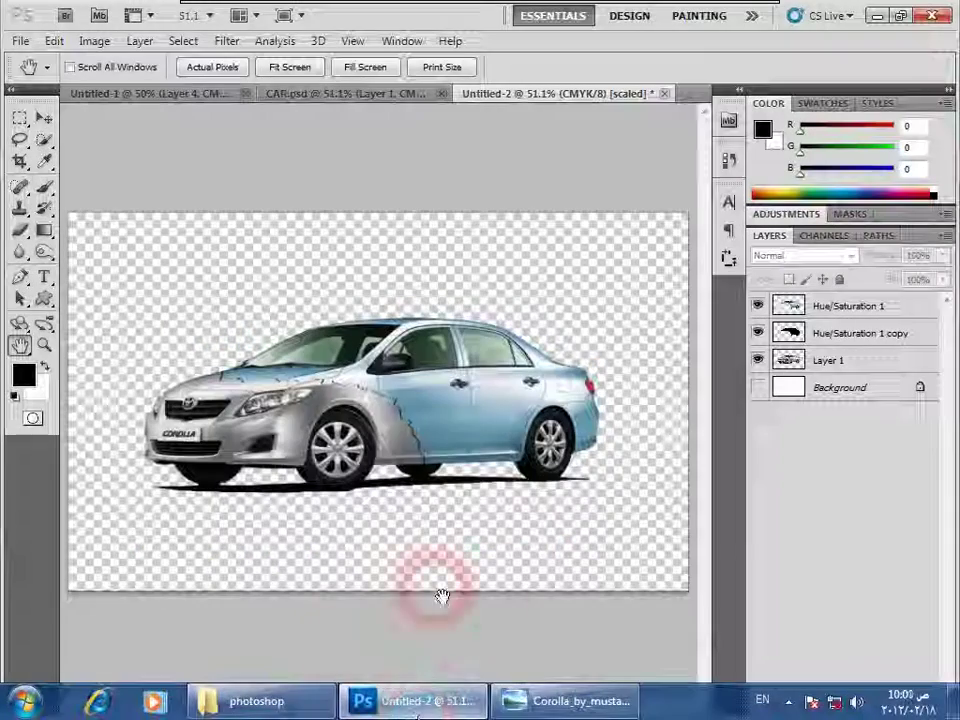
{"action": "left_click", "coordinate": [818, 332]}
{"action": "key", "text": "ctrl+bracketright"}
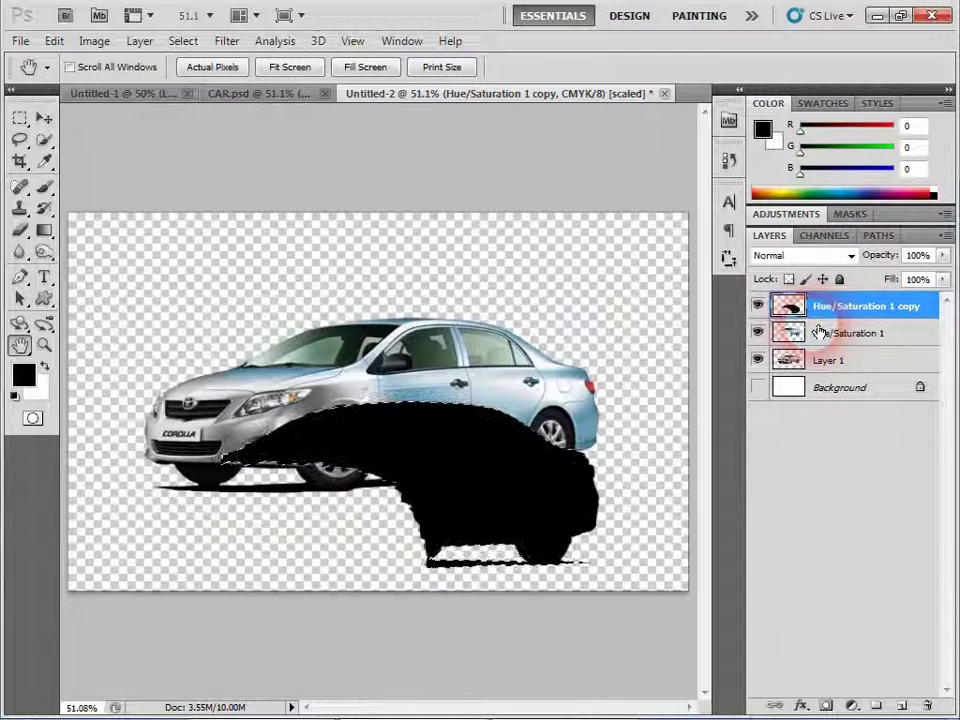
{"action": "key", "text": "ctrl+e"}
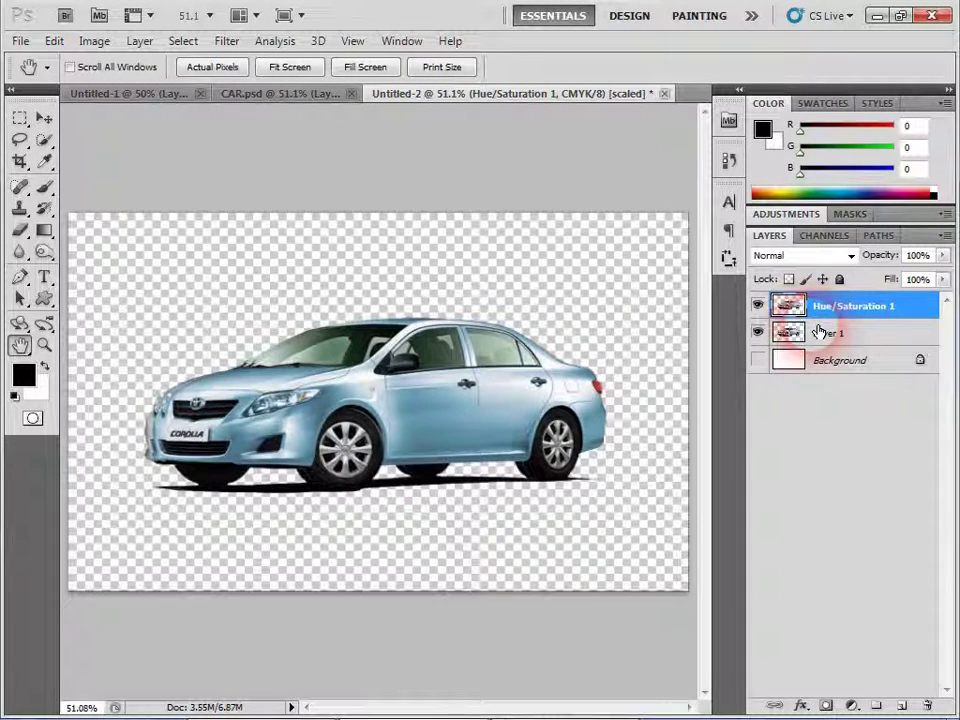
{"action": "left_click", "coordinate": [44, 119]}
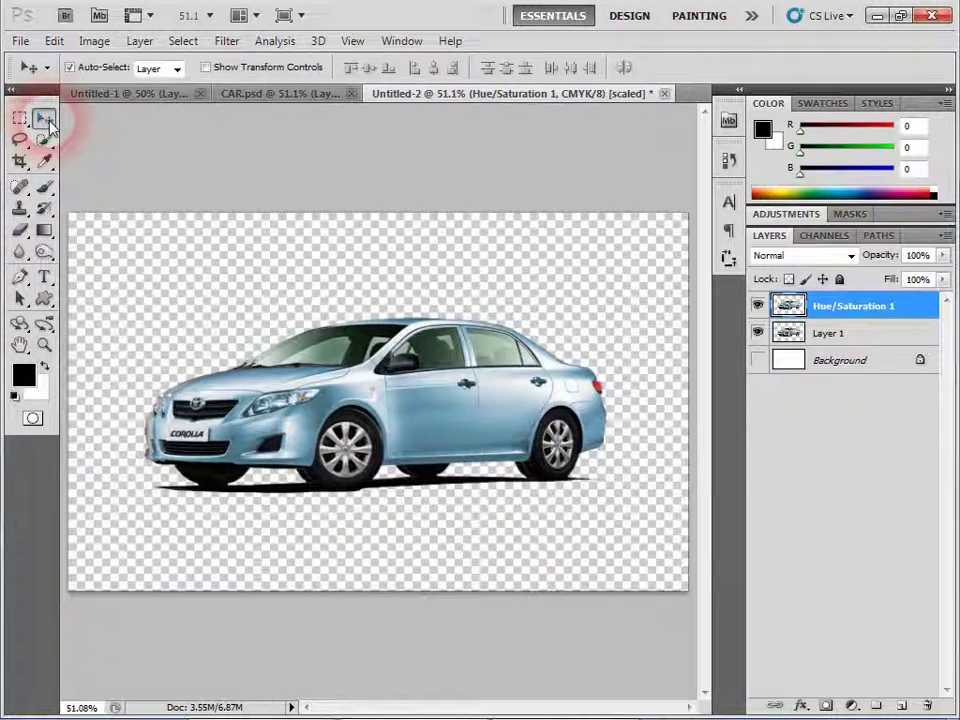
Realign the light-blue Hue/Saturation 1 car exactly over Layer 1's silver car, then zoom to 100%
{"action": "mouse_move", "coordinate": [435, 422]}
{"action": "left_mouse_down"}
{"action": "mouse_move", "coordinate": [366, 367]}
{"action": "mouse_move", "coordinate": [565, 527]}
{"action": "left_mouse_up"}
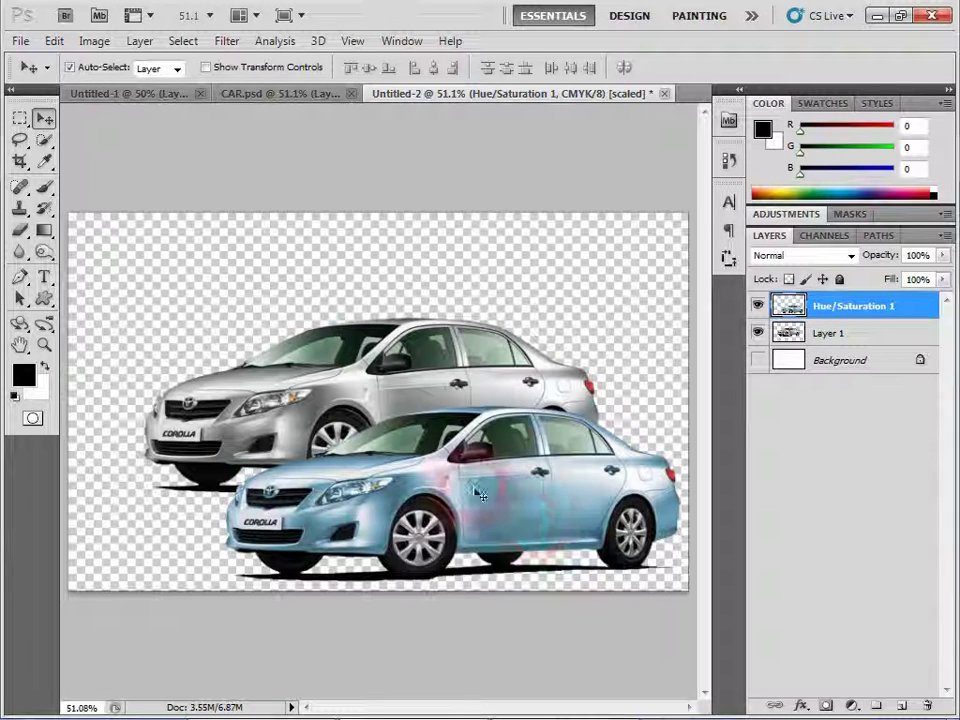
{"action": "left_click", "coordinate": [360, 385]}
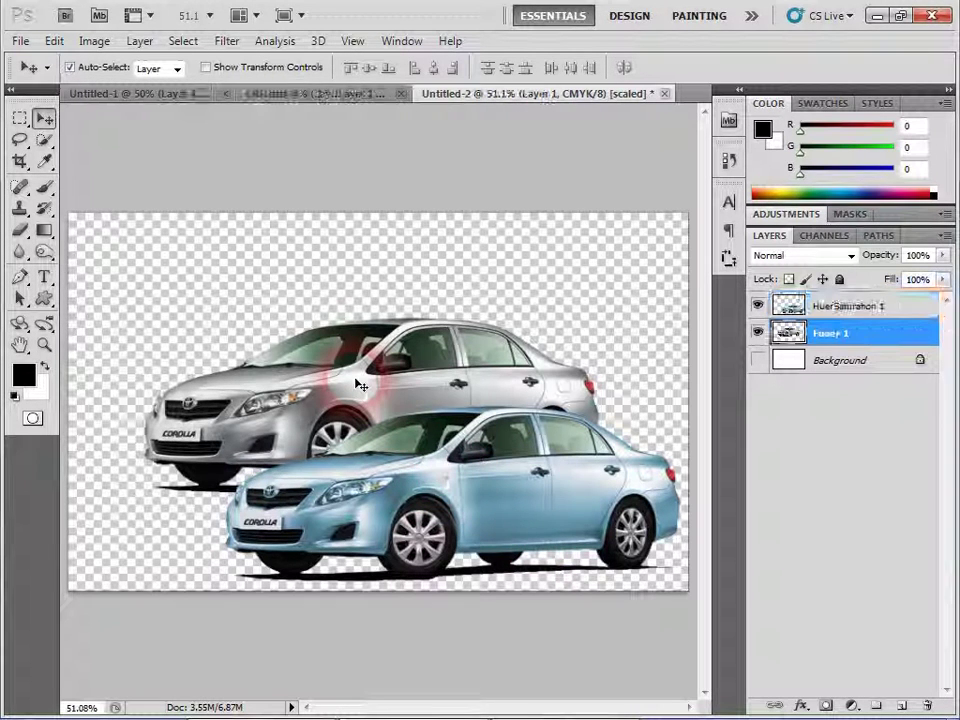
{"action": "left_click", "coordinate": [560, 516]}
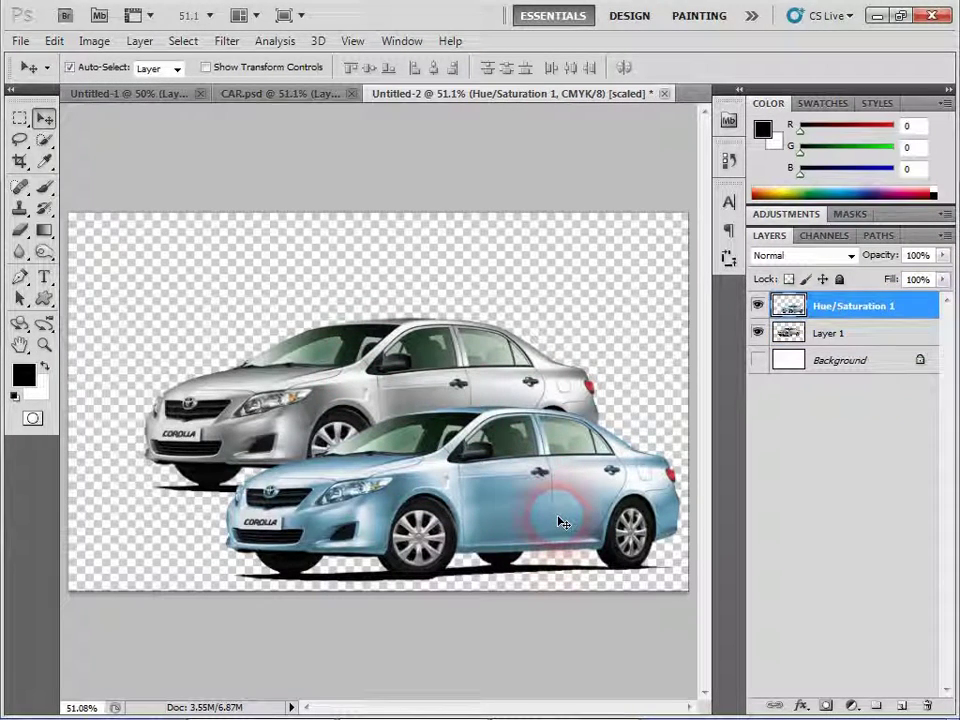
{"action": "mouse_move", "coordinate": [563, 522]}
{"action": "left_mouse_down"}
{"action": "mouse_move", "coordinate": [489, 414]}
{"action": "mouse_move", "coordinate": [476, 403]}
{"action": "mouse_move", "coordinate": [477, 428]}
{"action": "mouse_move", "coordinate": [470, 420]}
{"action": "left_mouse_up"}
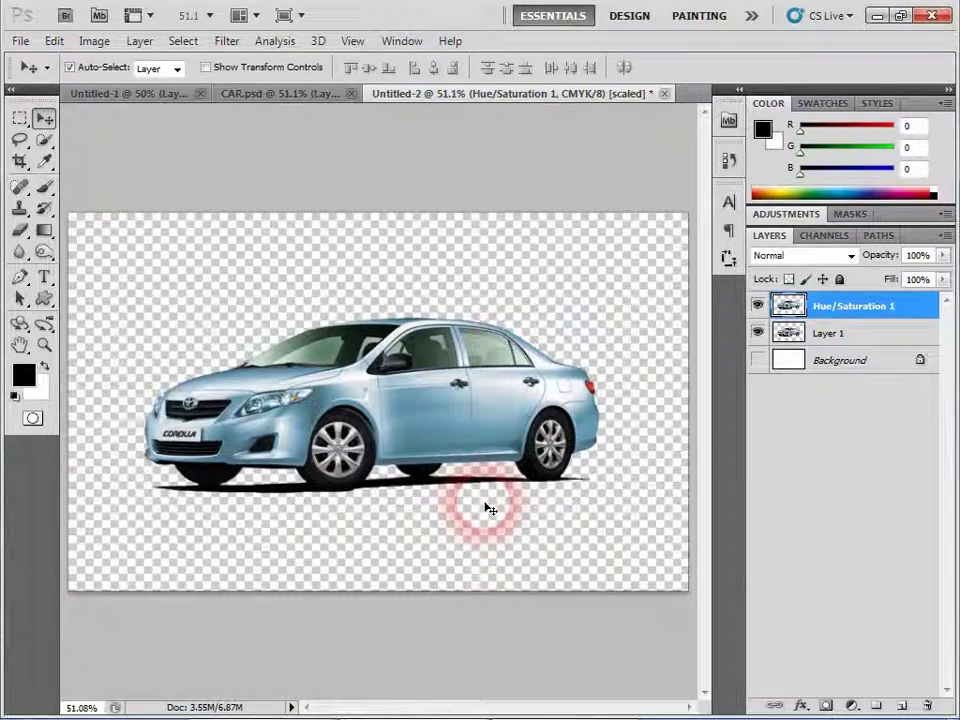
{"action": "key", "text": "ctrl+plus"}
{"action": "key", "text": "ctrl+plus"}
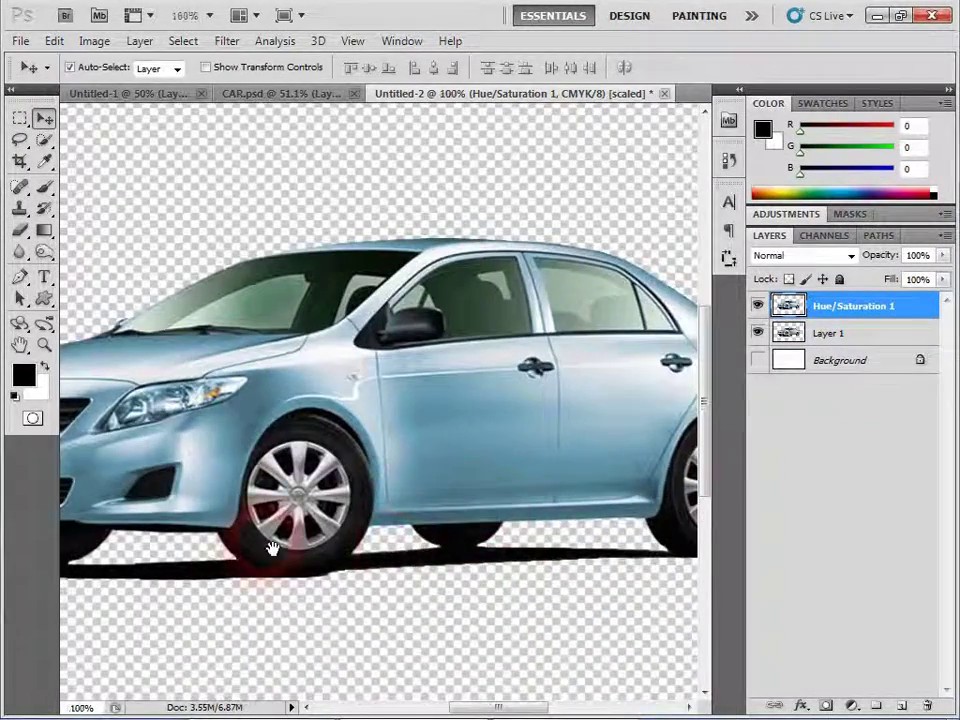
Lasso a jagged area around the car's front and mask it out to expose silver paint
{"action": "left_click_drag", "start_coordinate": [268, 546], "coordinate": [438, 530]}
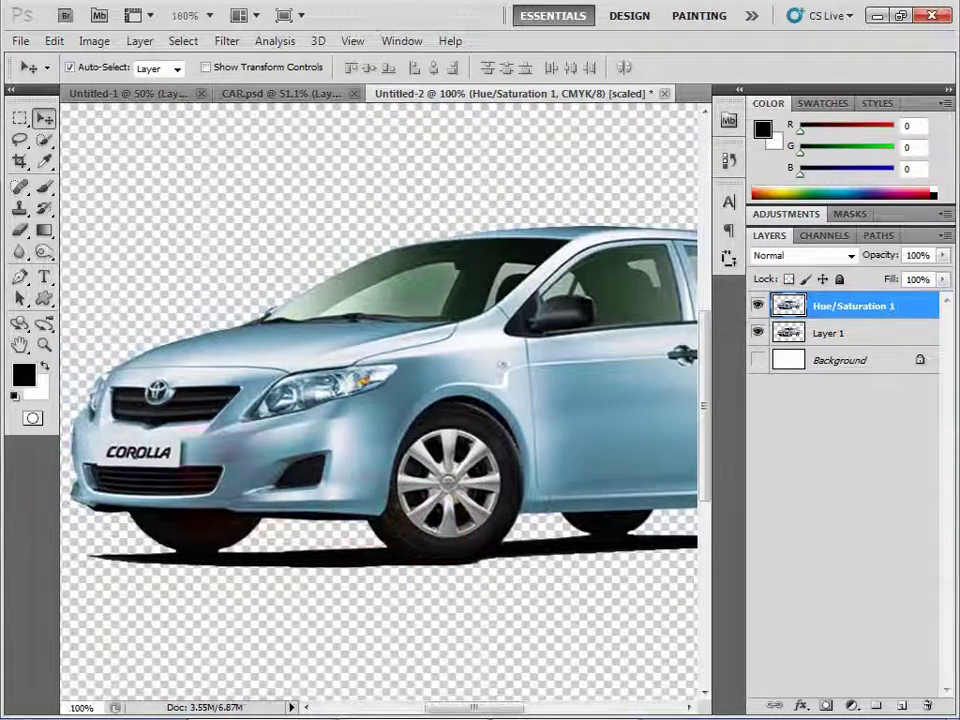
{"action": "left_click", "coordinate": [19, 141]}
{"action": "left_click", "coordinate": [80, 137]}
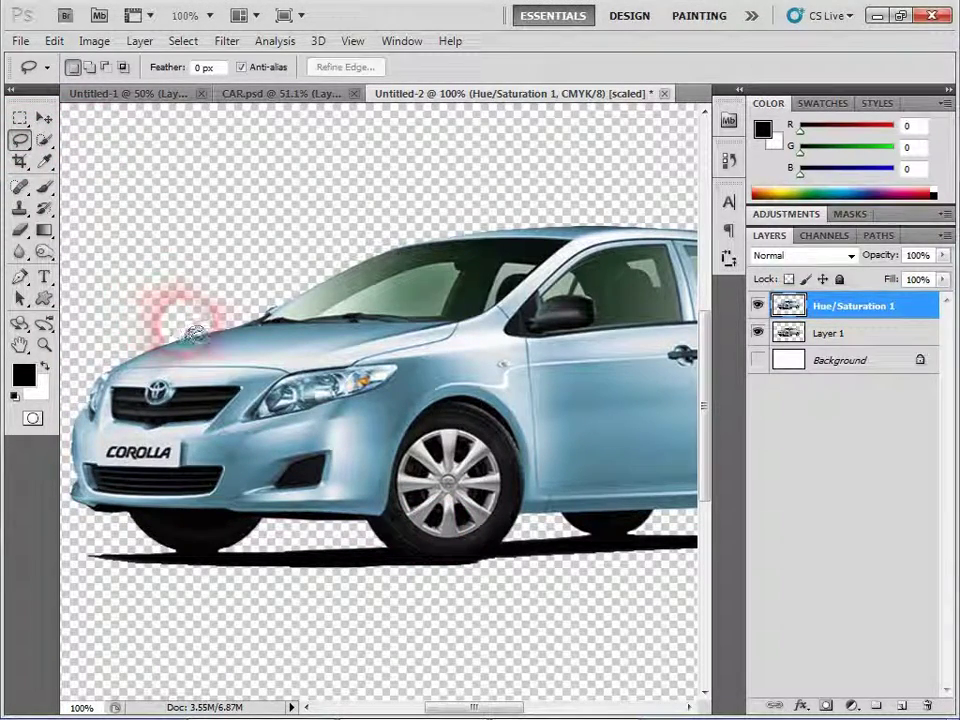
{"action": "mouse_move", "coordinate": [196, 352]}
{"action": "left_mouse_down"}
{"action": "mouse_move", "coordinate": [385, 345]}
{"action": "mouse_move", "coordinate": [465, 322]}
{"action": "mouse_move", "coordinate": [555, 386]}
{"action": "mouse_move", "coordinate": [588, 446]}
{"action": "mouse_move", "coordinate": [611, 525]}
{"action": "mouse_move", "coordinate": [536, 621]}
{"action": "mouse_move", "coordinate": [296, 632]}
{"action": "mouse_move", "coordinate": [118, 620]}
{"action": "mouse_move", "coordinate": [64, 589]}
{"action": "mouse_move", "coordinate": [60, 490]}
{"action": "mouse_move", "coordinate": [78, 350]}
{"action": "mouse_move", "coordinate": [100, 325]}
{"action": "mouse_move", "coordinate": [150, 322]}
{"action": "left_mouse_up"}
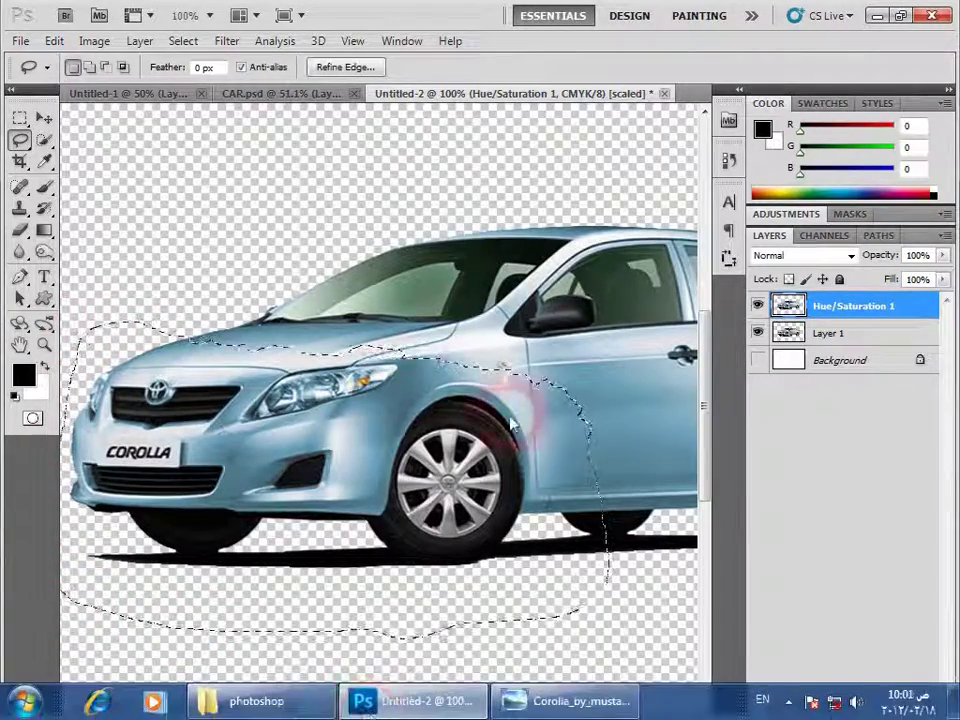
{"action": "key", "text": "ctrl+BackSpace"}
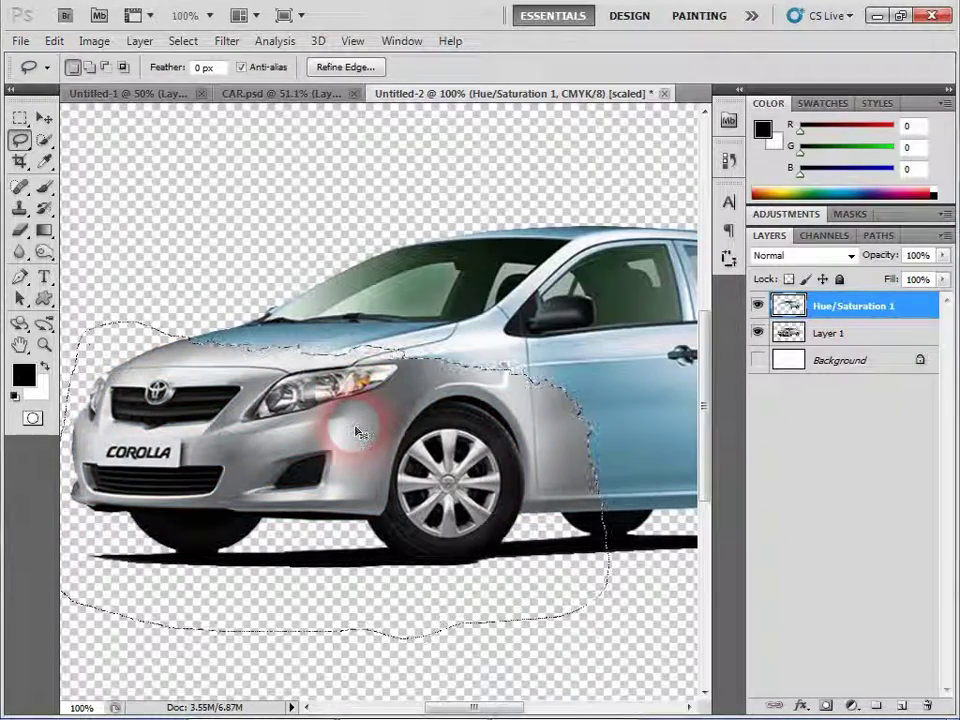
{"action": "key", "text": "ctrl+d"}
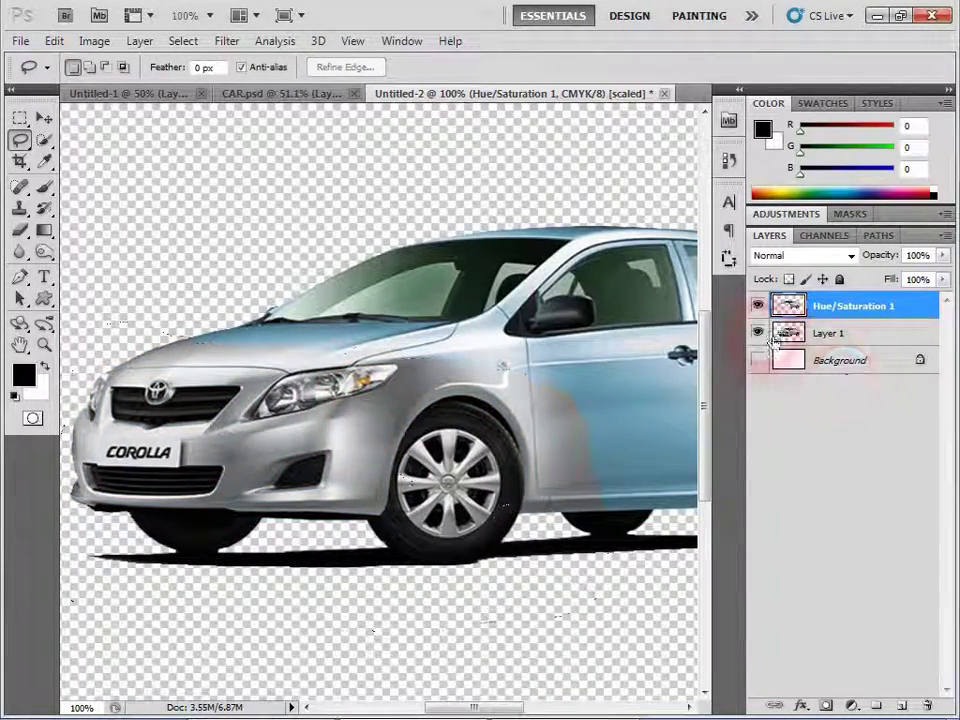
Hide Layer 1 and zoom out to 50% to see the whole car
{"action": "left_click", "coordinate": [757, 332]}
{"action": "left_click", "coordinate": [44, 118]}
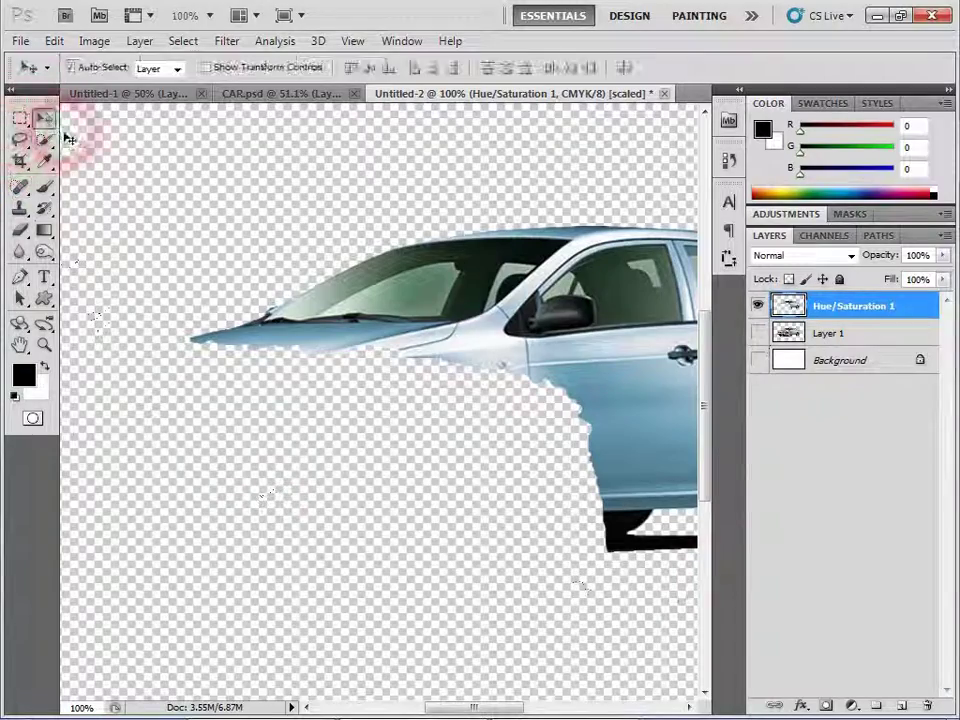
{"action": "key", "text": "ctrl+minus"}
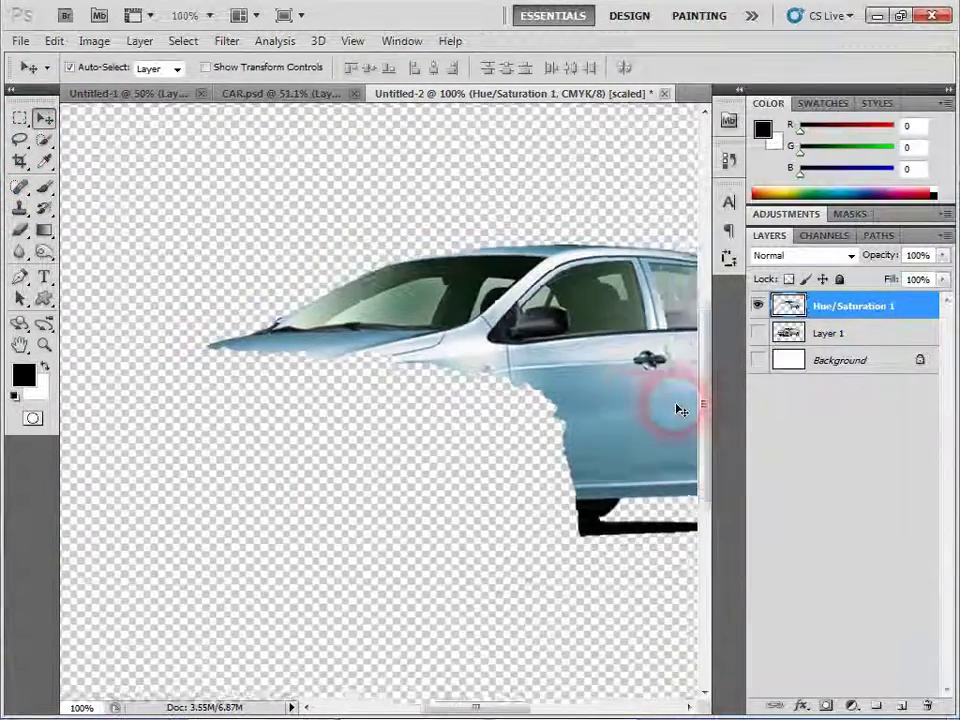
{"action": "key", "text": "ctrl+minus"}
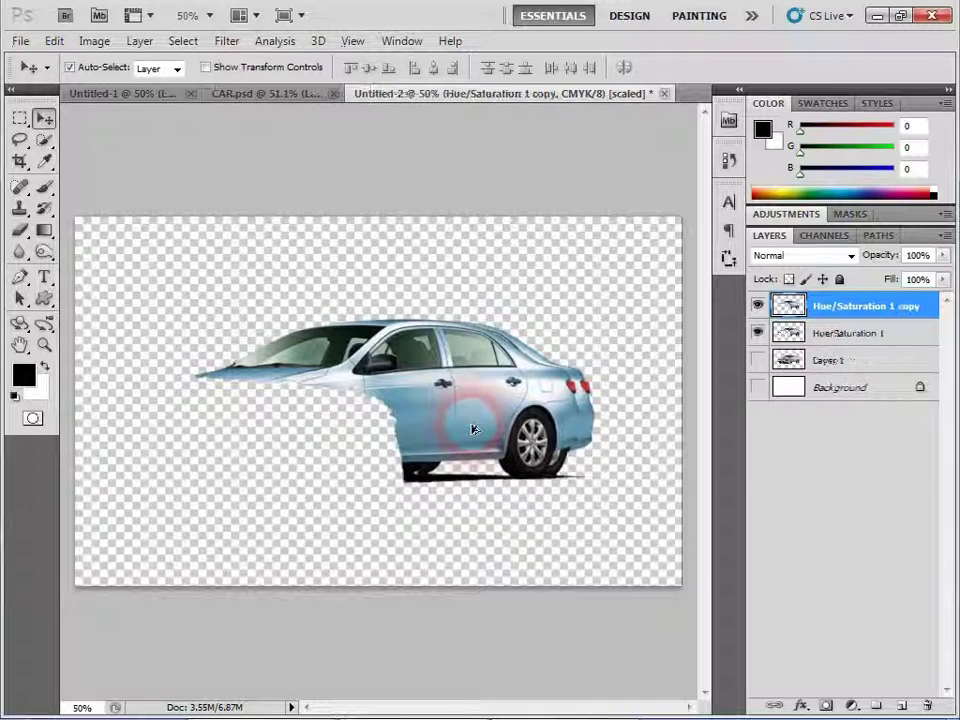
Duplicate the torn blue layer and fill the copy's car shape with solid black
{"action": "left_click_drag", "start_coordinate": [487, 427], "coordinate": [385, 395]}
{"action": "left_click", "coordinate": [507, 568]}
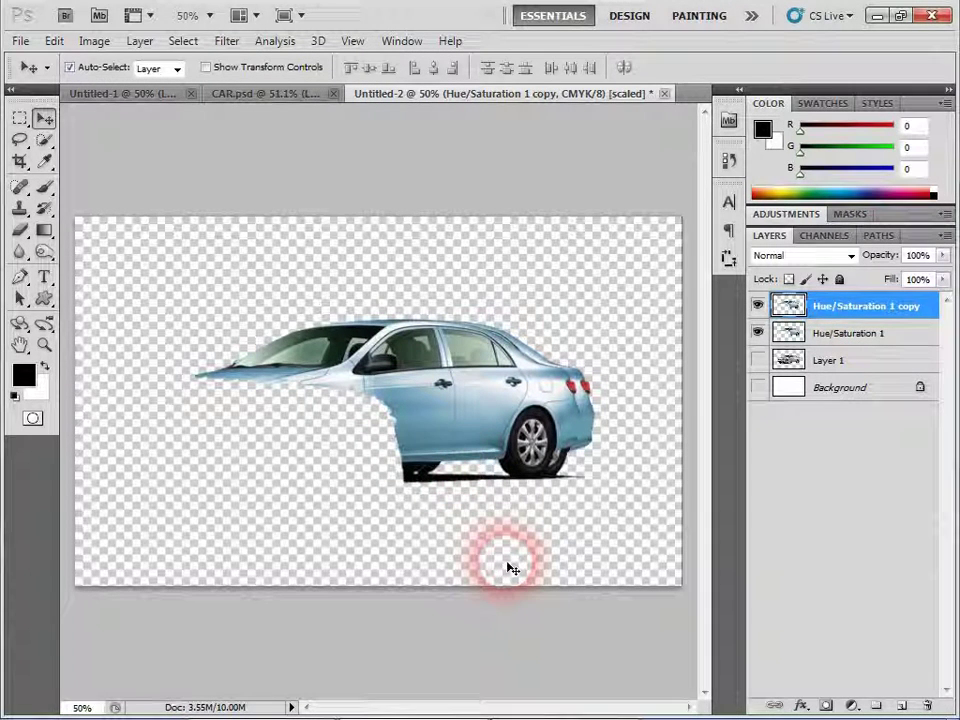
{"action": "left_click", "coordinate": [790, 312]}
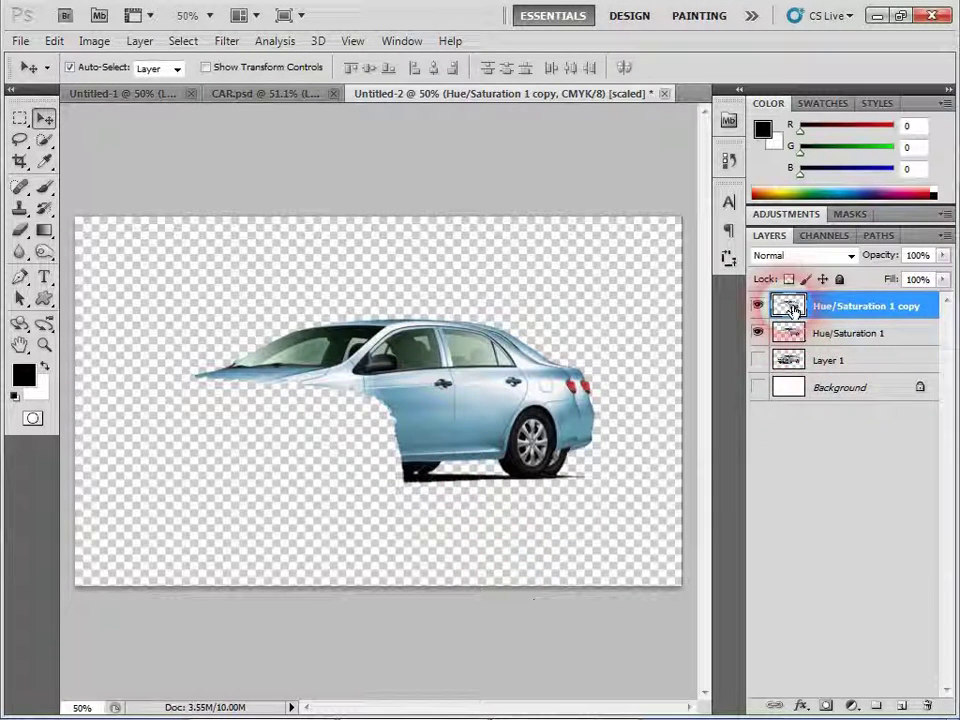
{"action": "left_click", "coordinate": [790, 312], "text": "ctrl"}
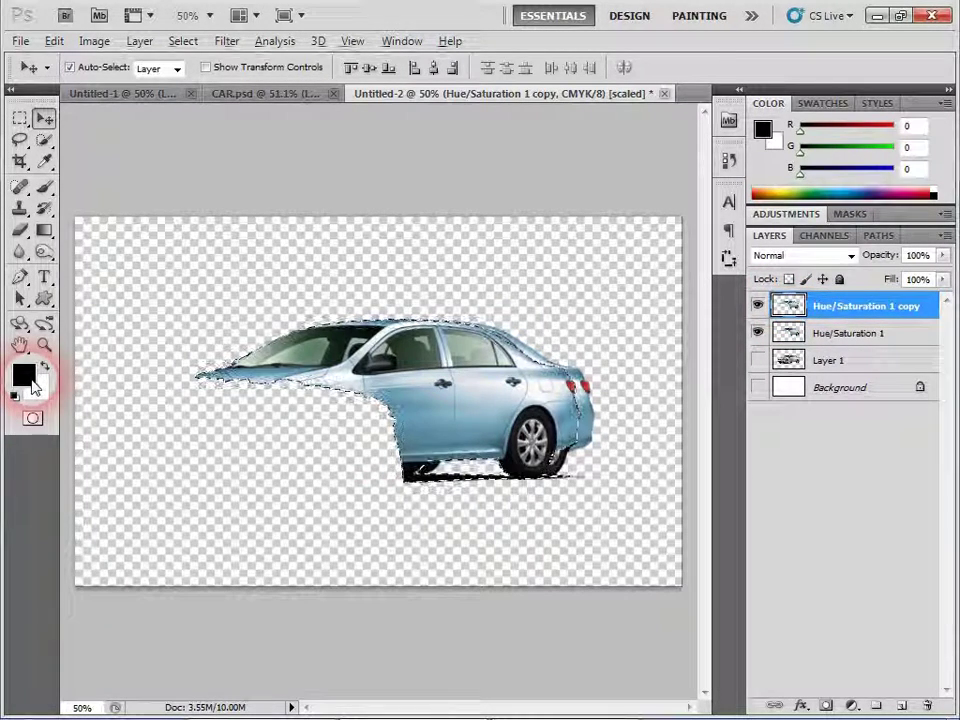
{"action": "key", "text": "alt+BackSpace"}
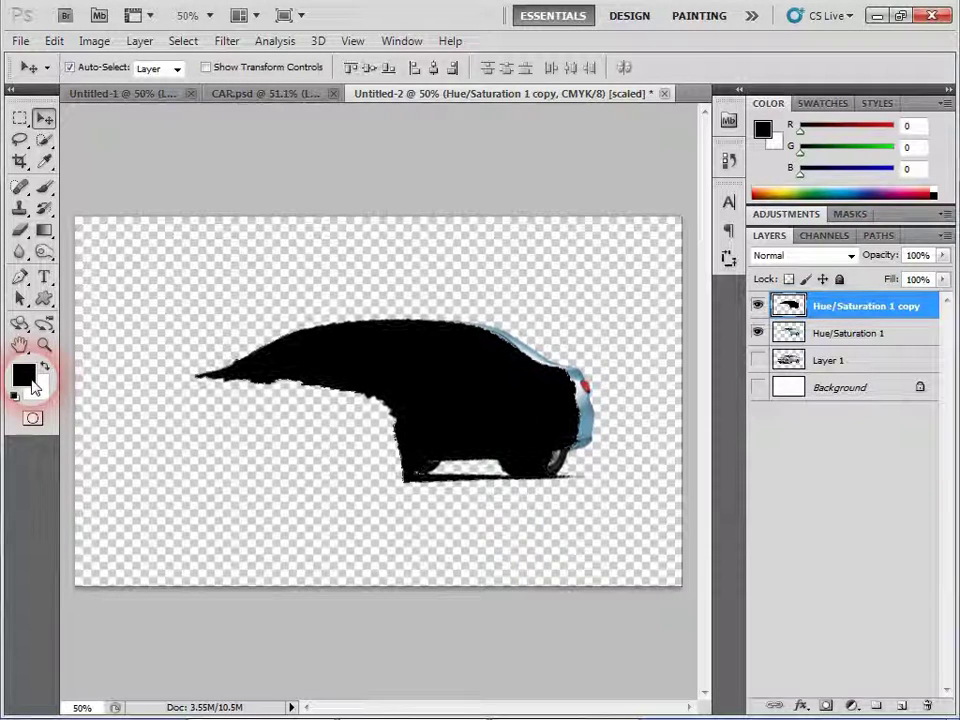
{"action": "key", "text": "ctrl+d"}
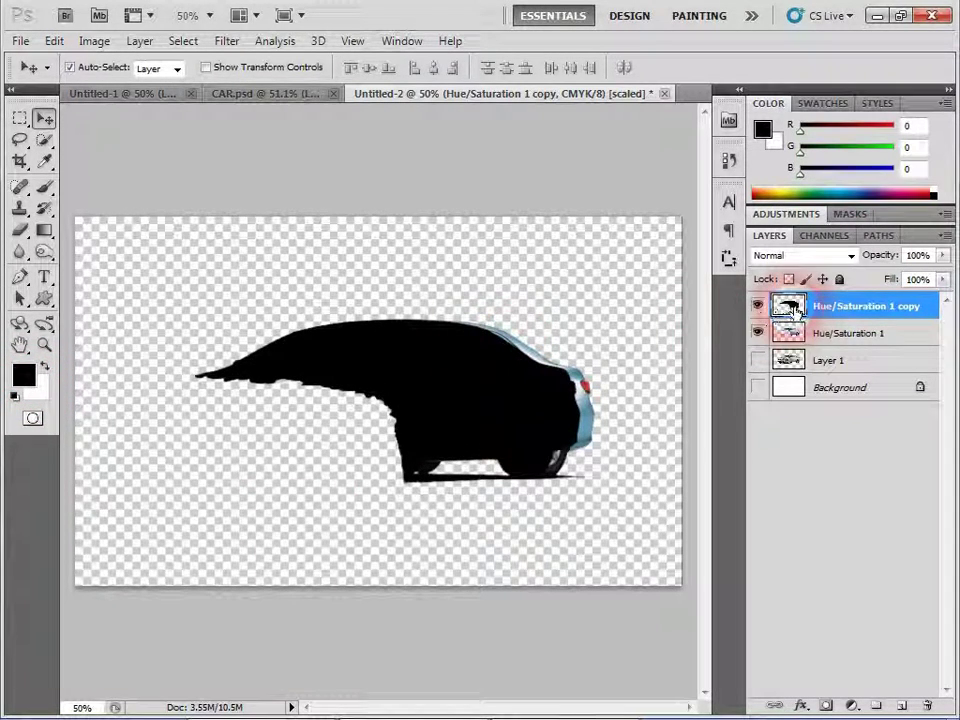
Place the black copy beneath the blue layer, nudge it right, and show Layer 1 and Background
{"action": "left_click_drag", "start_coordinate": [789, 306], "coordinate": [789, 347]}
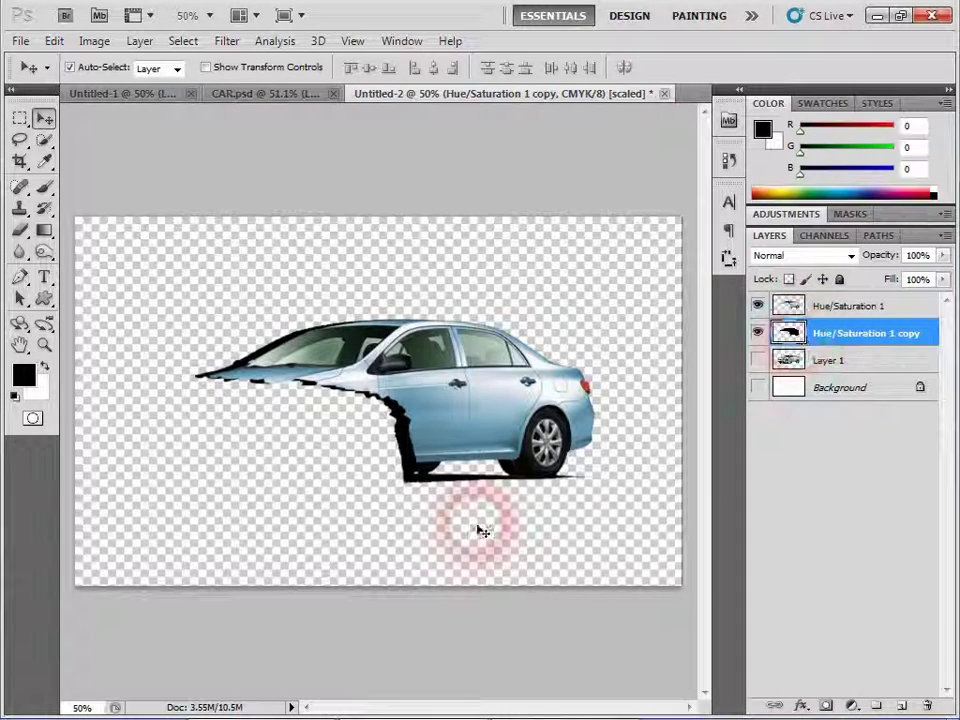
{"action": "key", "text": "Right"}
{"action": "key", "text": "Right"}
{"action": "key", "text": "Right"}
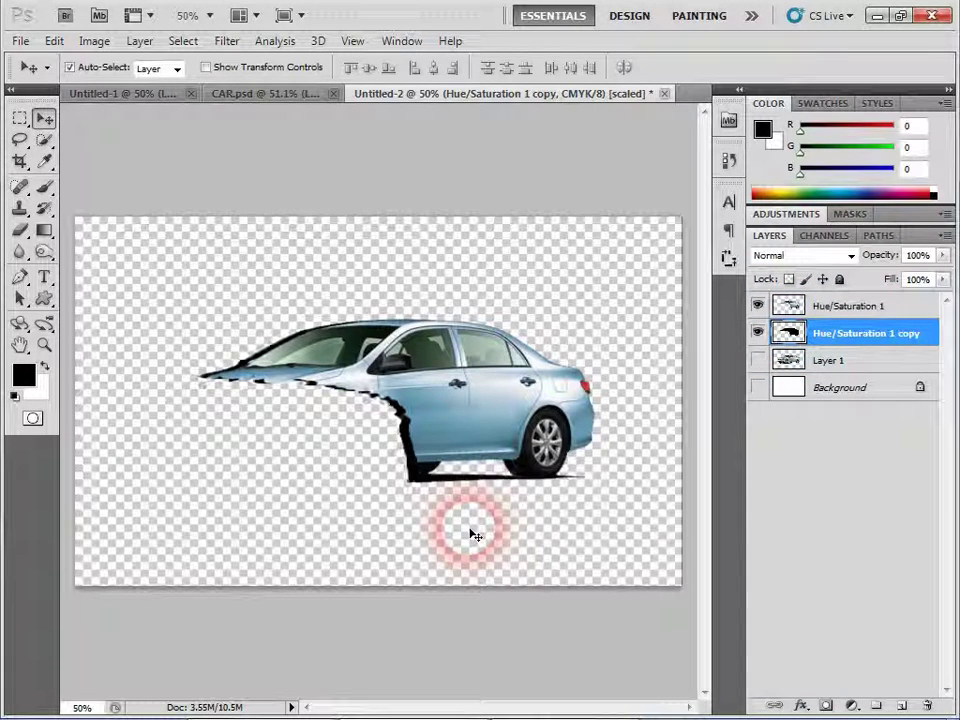
{"action": "key", "text": "Right"}
{"action": "key", "text": "Right"}
{"action": "key", "text": "Right"}
{"action": "key", "text": "Right"}
{"action": "key", "text": "Right"}
{"action": "key", "text": "Right"}
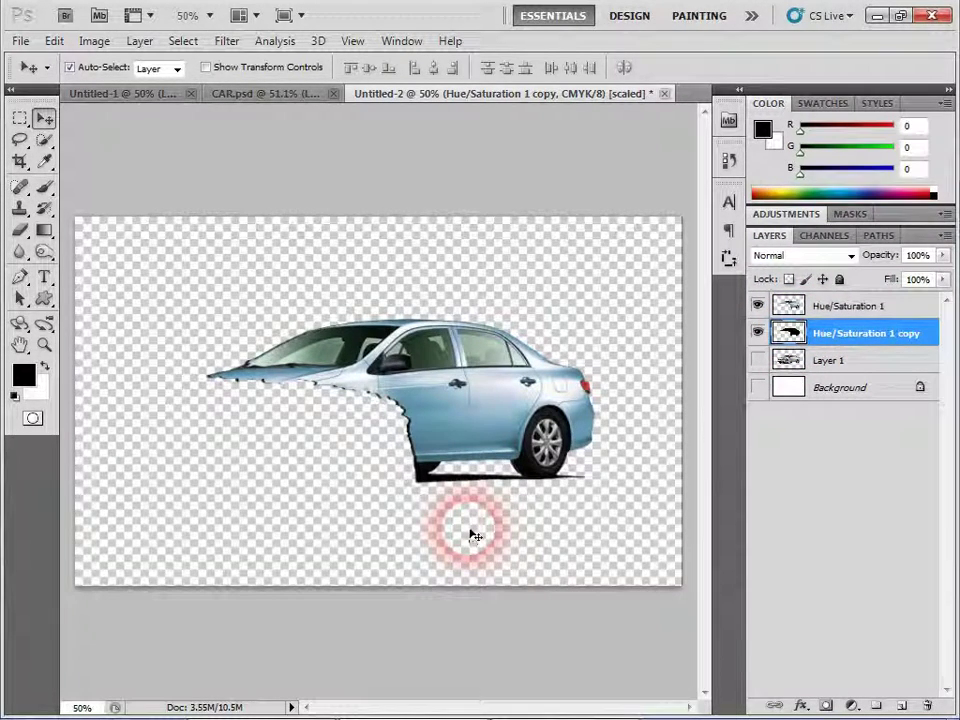
{"action": "left_click", "coordinate": [760, 360]}
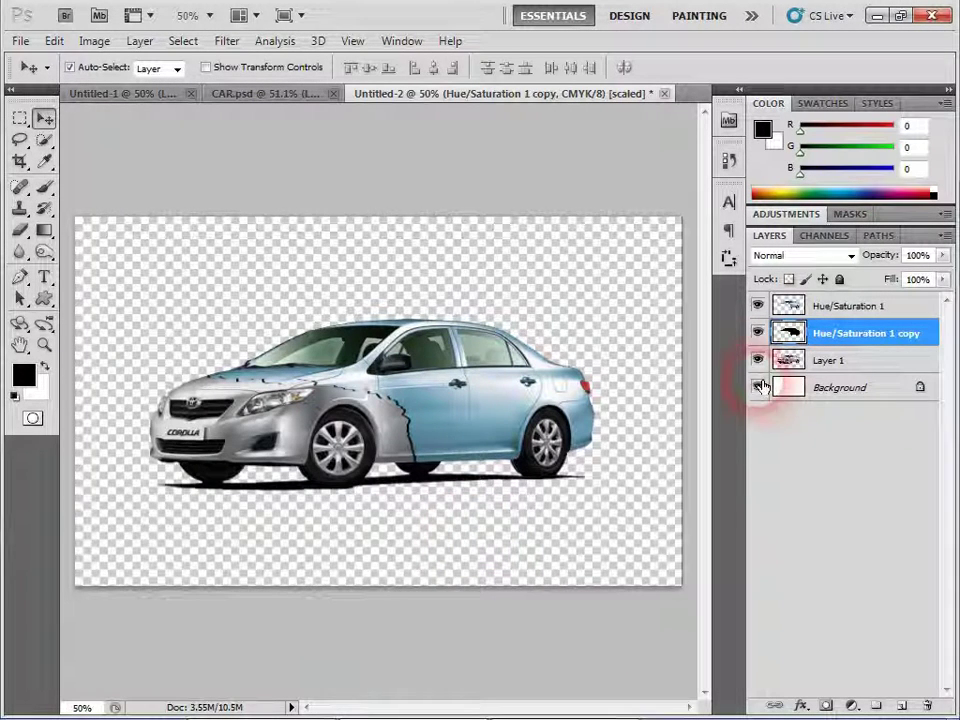
{"action": "left_click", "coordinate": [758, 387]}
View the car's side doors at 100% and choose the freehand Lasso tool
{"action": "double_click", "coordinate": [20, 345]}
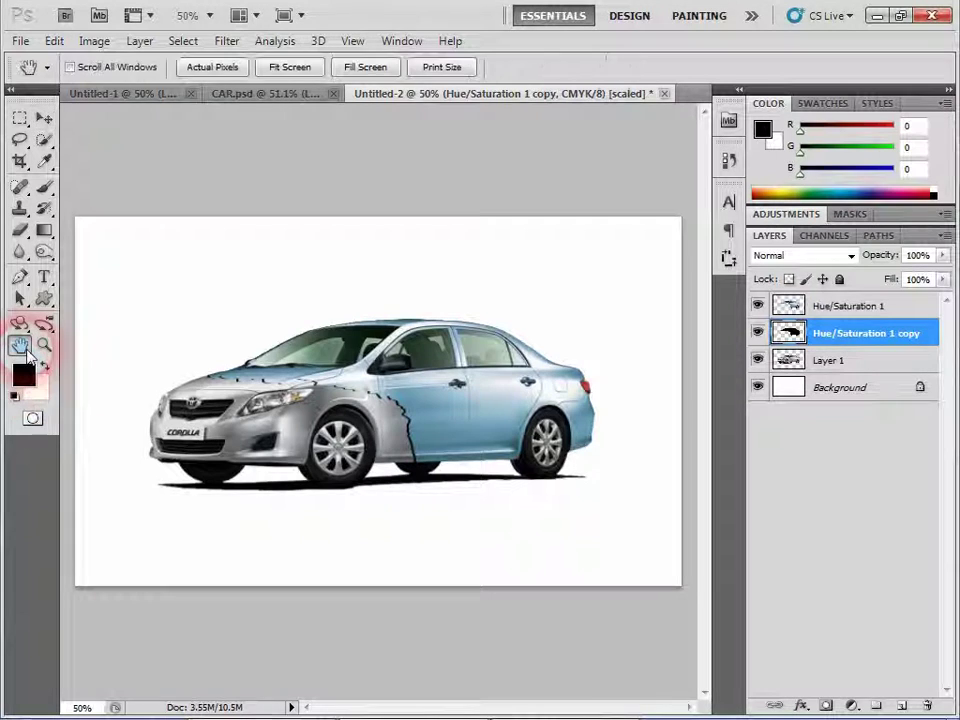
{"action": "double_click", "coordinate": [44, 345]}
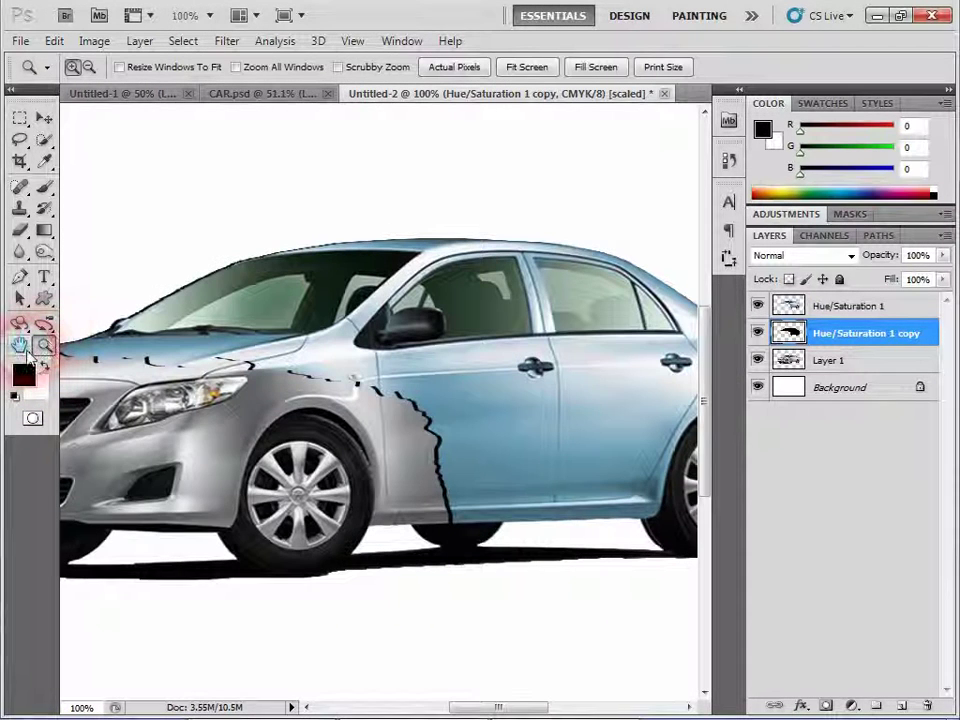
{"action": "left_click", "coordinate": [44, 118]}
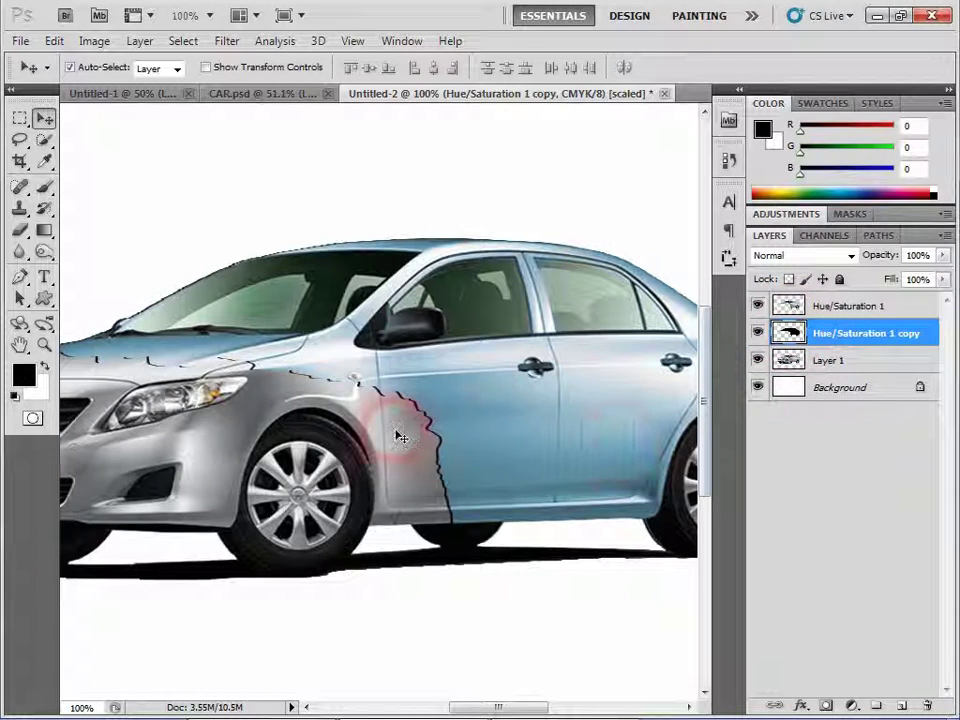
{"action": "left_click", "coordinate": [20, 345]}
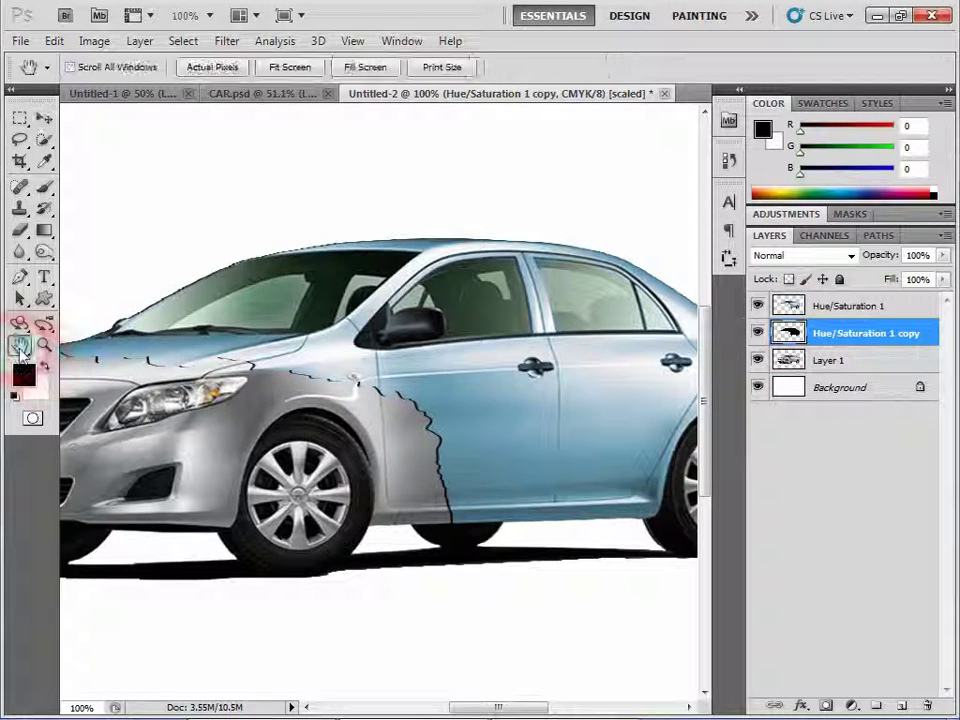
{"action": "left_click_drag", "start_coordinate": [316, 421], "coordinate": [466, 461]}
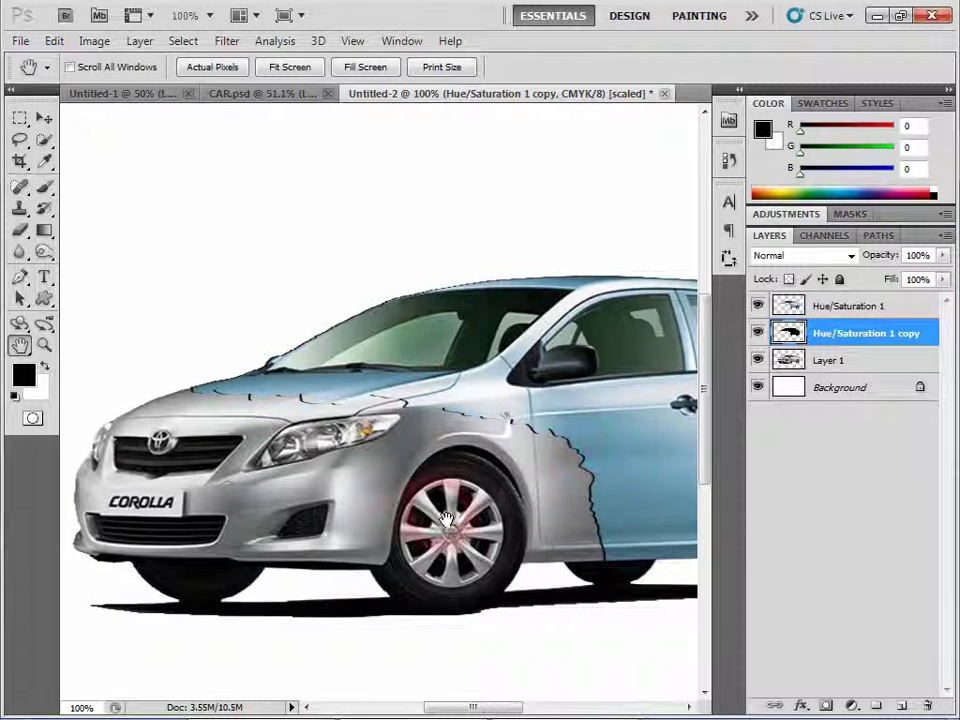
{"action": "left_click_drag", "start_coordinate": [522, 520], "coordinate": [325, 520]}
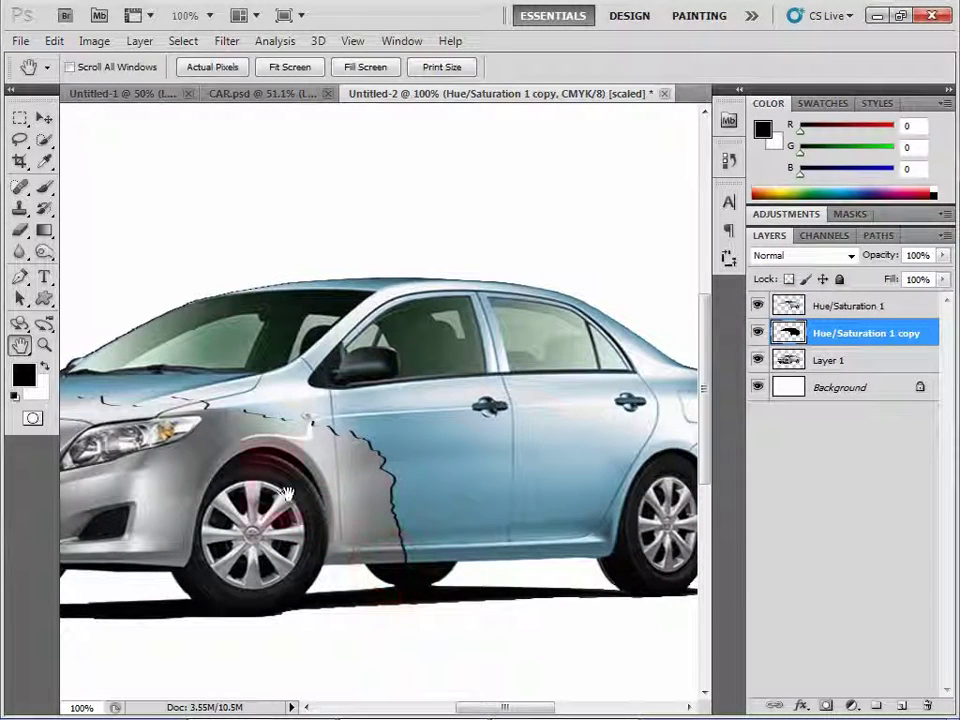
{"action": "left_click", "coordinate": [20, 139]}
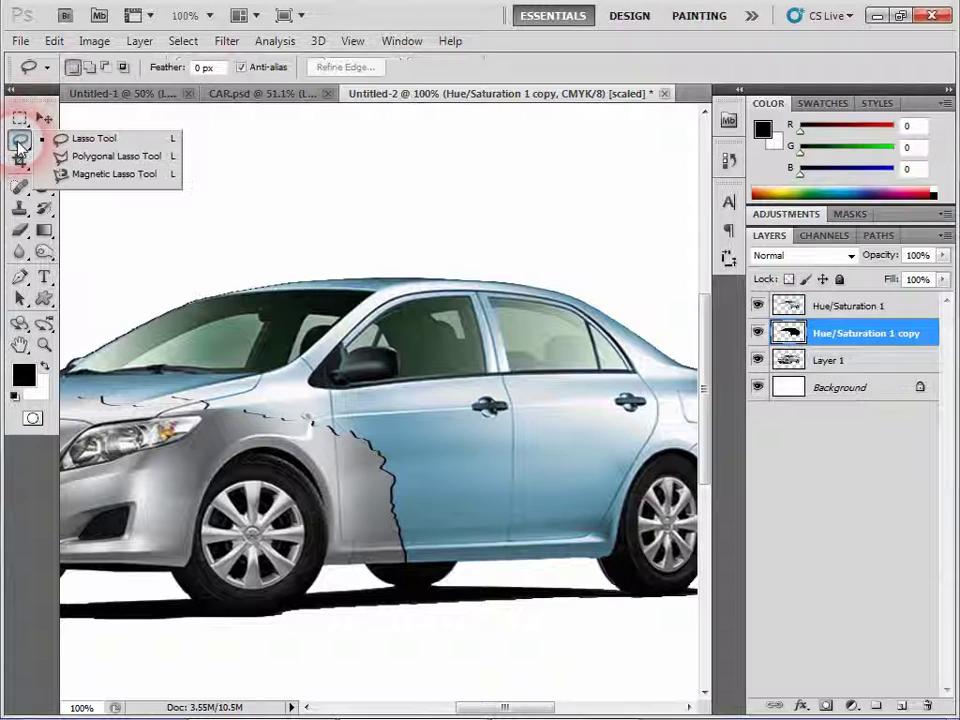
{"action": "left_click", "coordinate": [83, 142]}
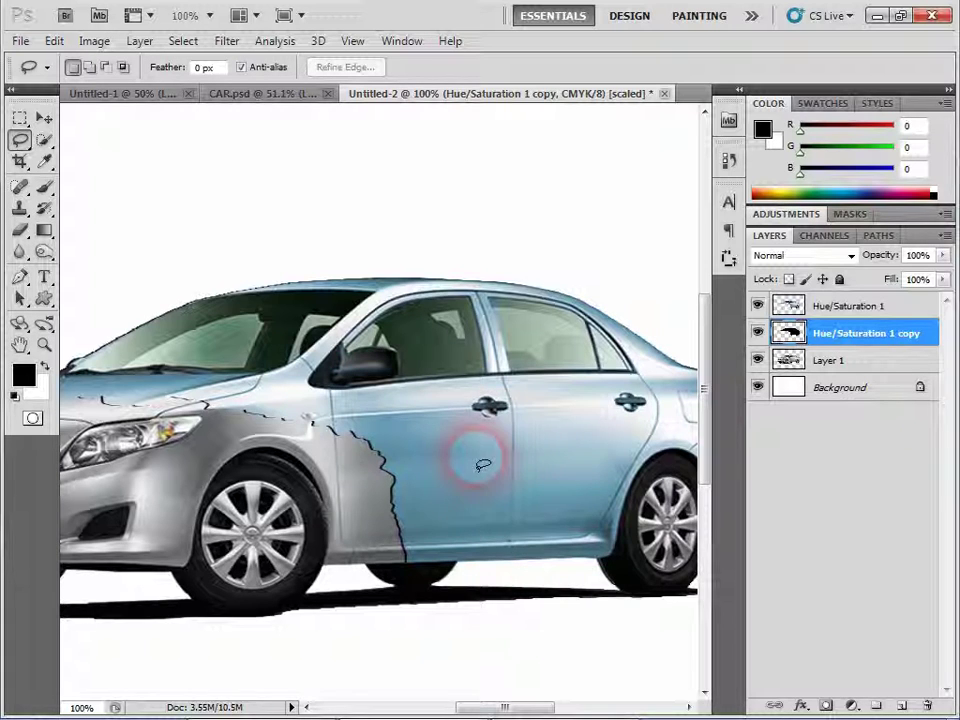
Lasso a jagged patch on the rear door and cut it from both Hue/Saturation layers
{"action": "mouse_move", "coordinate": [596, 489]}
{"action": "left_mouse_down"}
{"action": "mouse_move", "coordinate": [407, 476]}
{"action": "mouse_move", "coordinate": [465, 475]}
{"action": "left_mouse_up"}
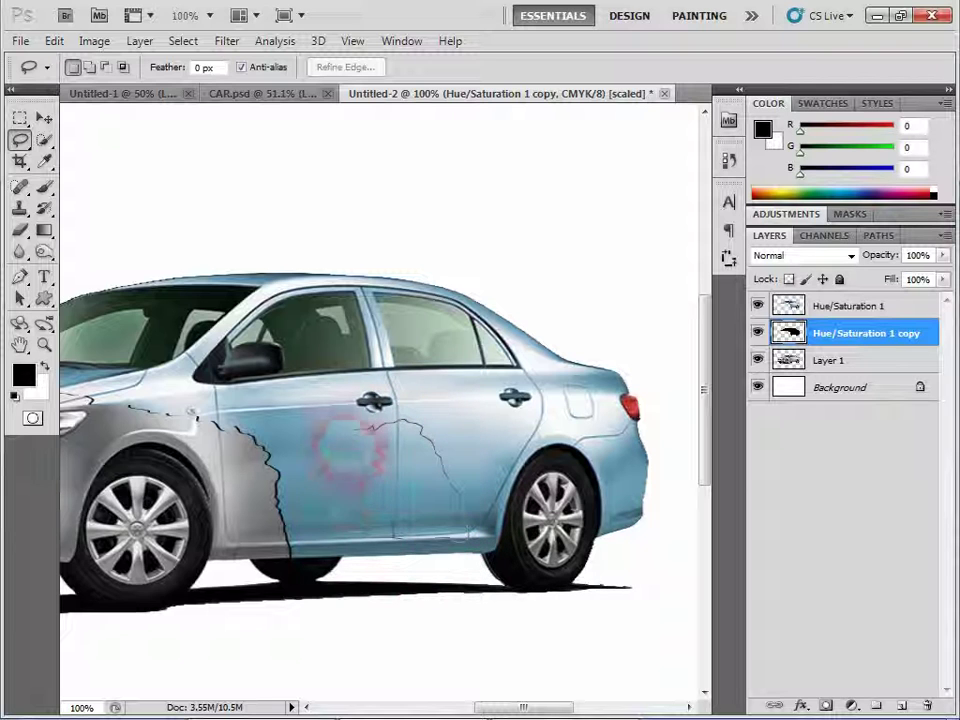
{"action": "left_click_drag", "start_coordinate": [352, 455], "coordinate": [337, 530]}
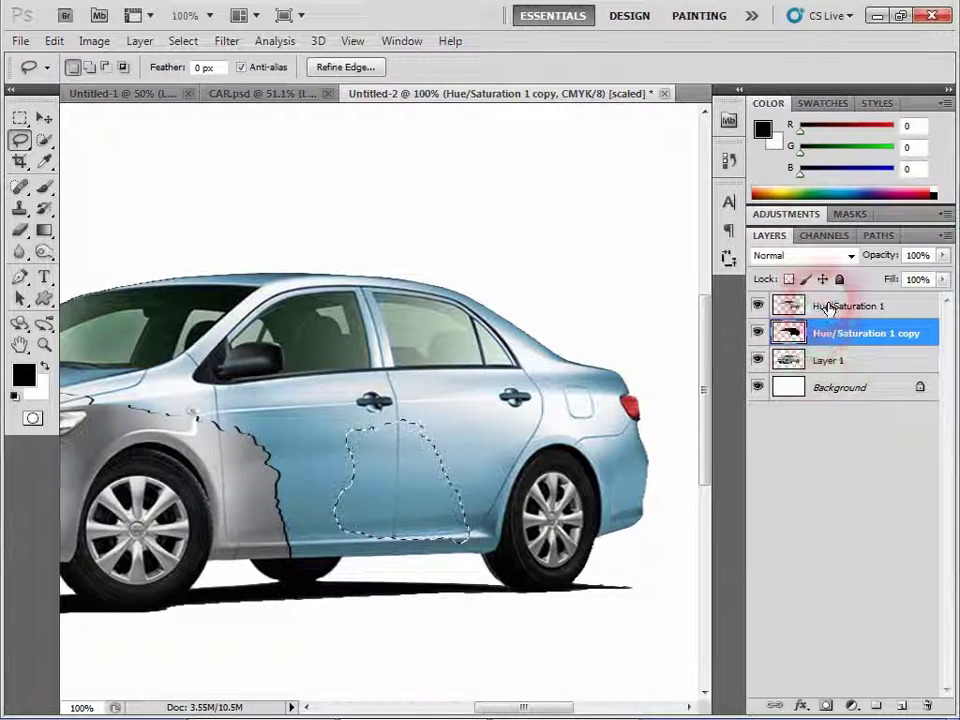
{"action": "left_click", "coordinate": [827, 308]}
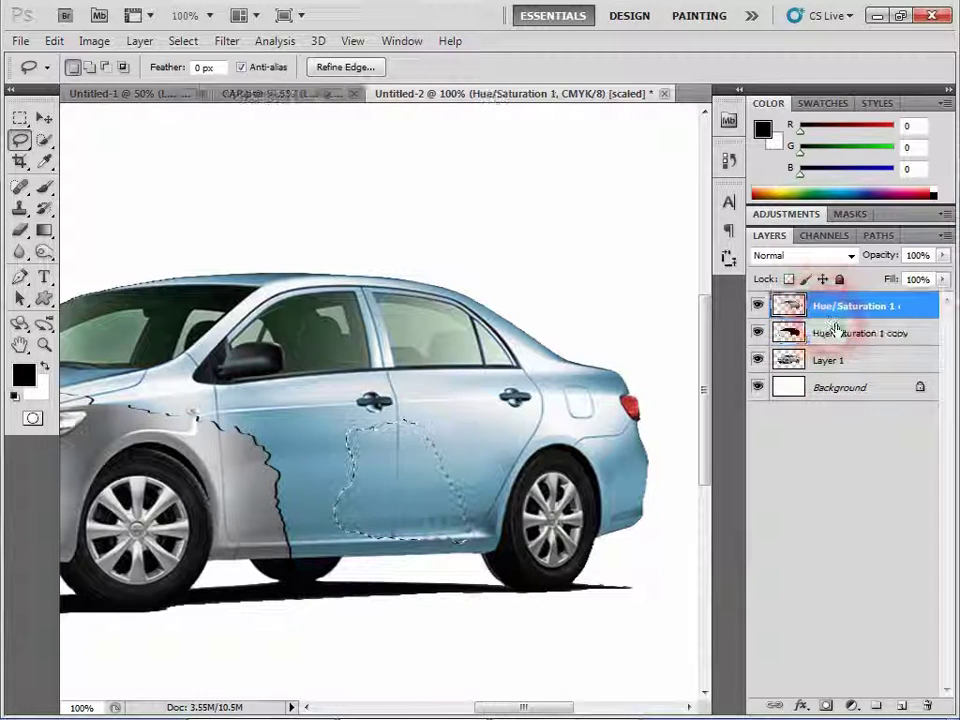
{"action": "left_click", "coordinate": [836, 332]}
{"action": "left_click", "coordinate": [838, 308]}
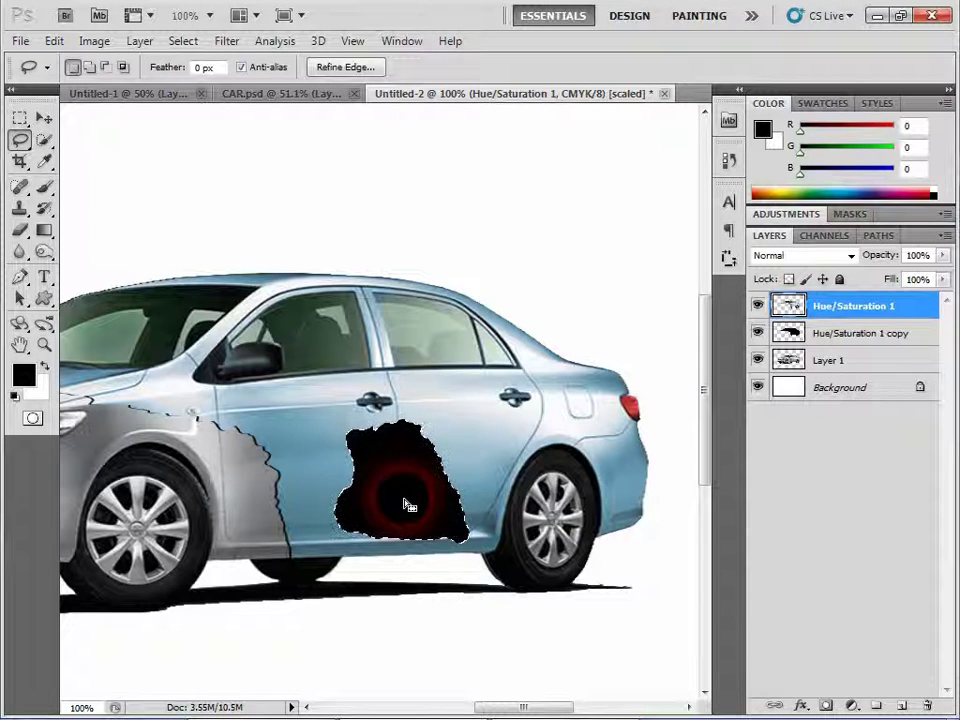
{"action": "left_click", "coordinate": [845, 333]}
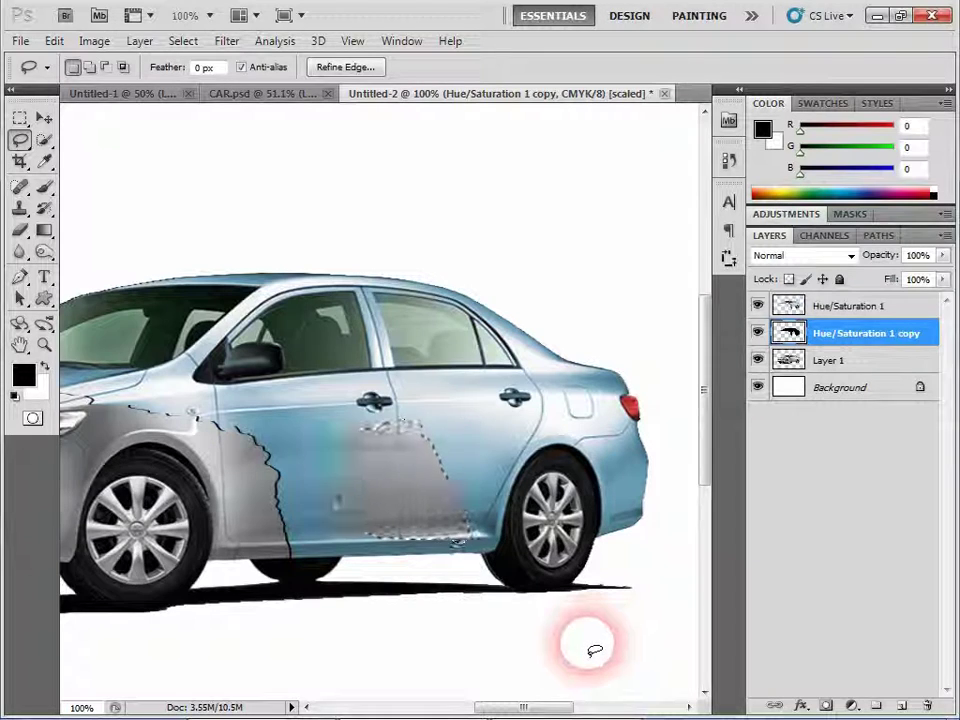
{"action": "left_click", "coordinate": [561, 656]}
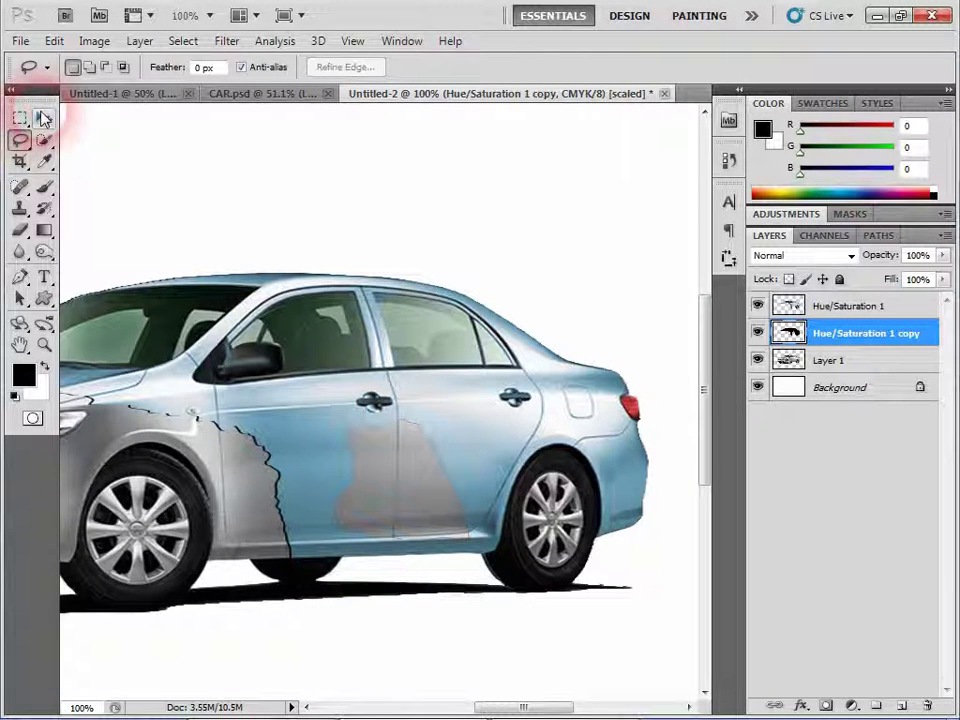
Offset the black copy layer to form a dark jagged edge around the door patch
{"action": "left_click", "coordinate": [44, 118]}
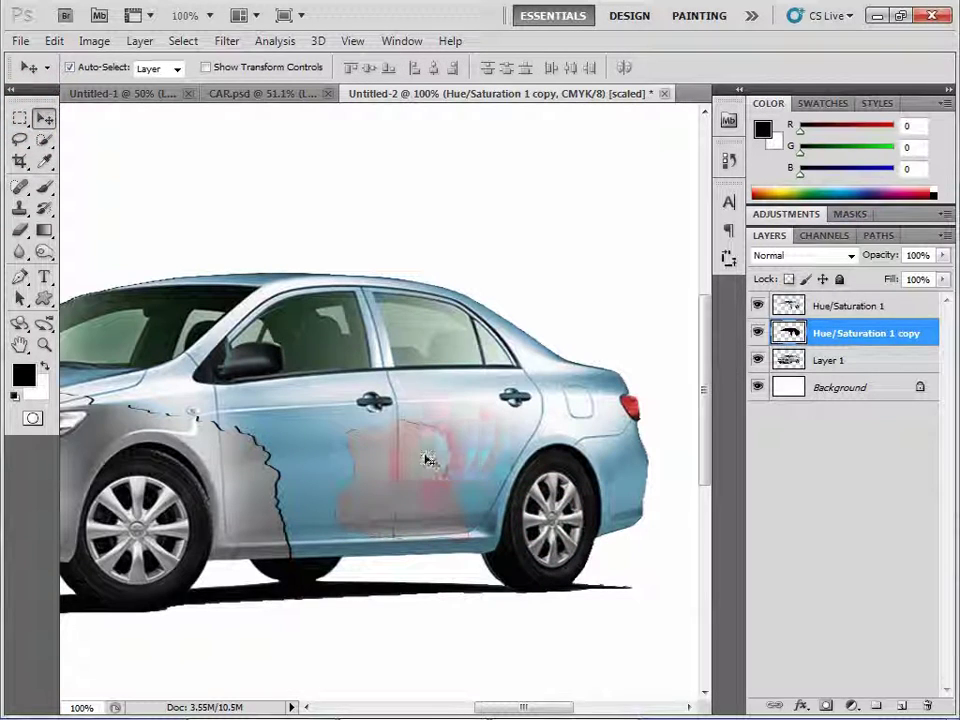
{"action": "left_click_drag", "start_coordinate": [420, 455], "coordinate": [452, 463]}
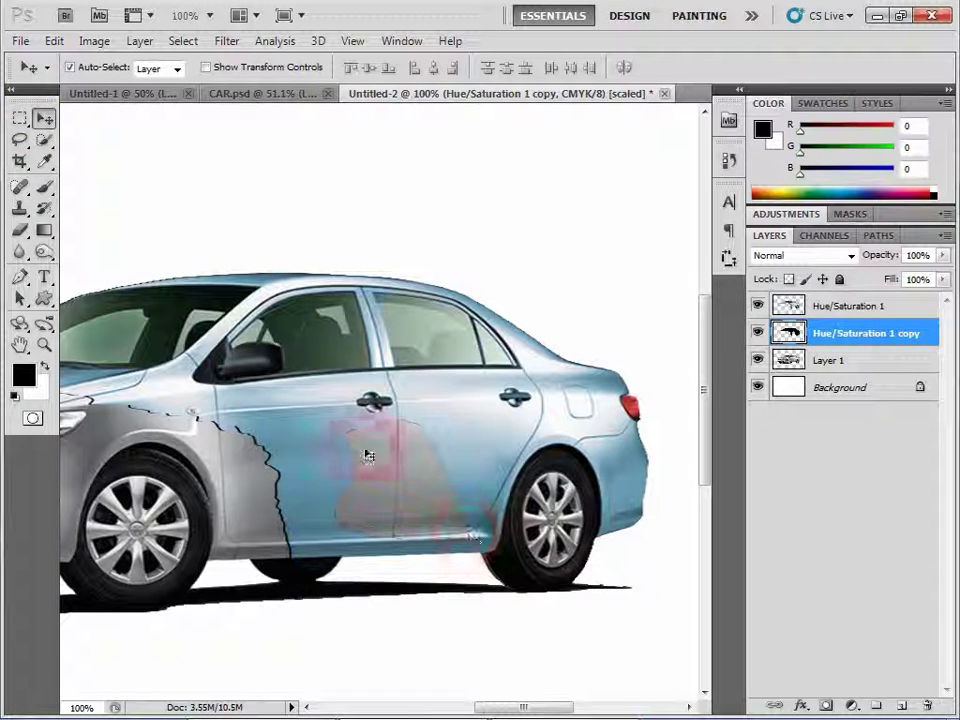
{"action": "left_click_drag", "start_coordinate": [364, 454], "coordinate": [360, 458]}
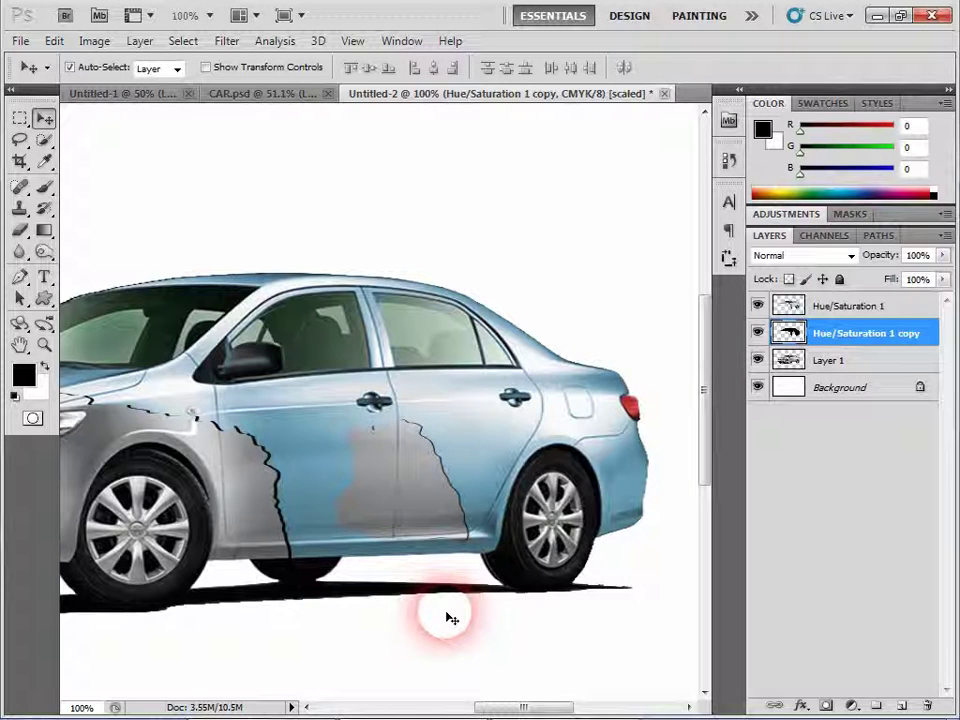
Zoom out to 66.7% and minimize Photoshop to the desktop
{"action": "key", "text": "ctrl+minus"}
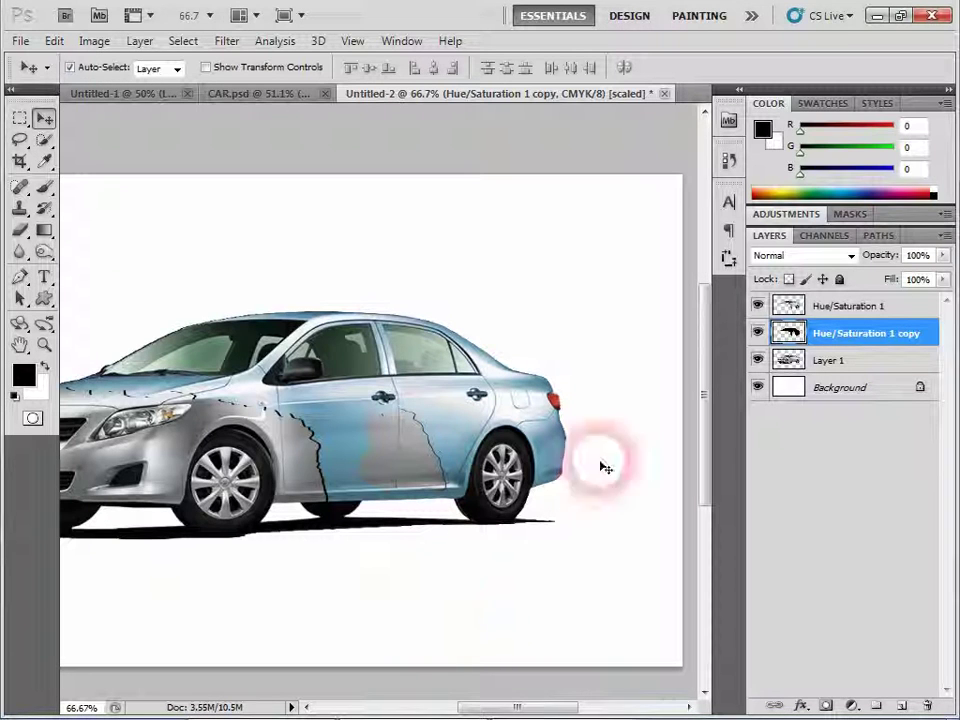
{"action": "left_click", "coordinate": [876, 18]}
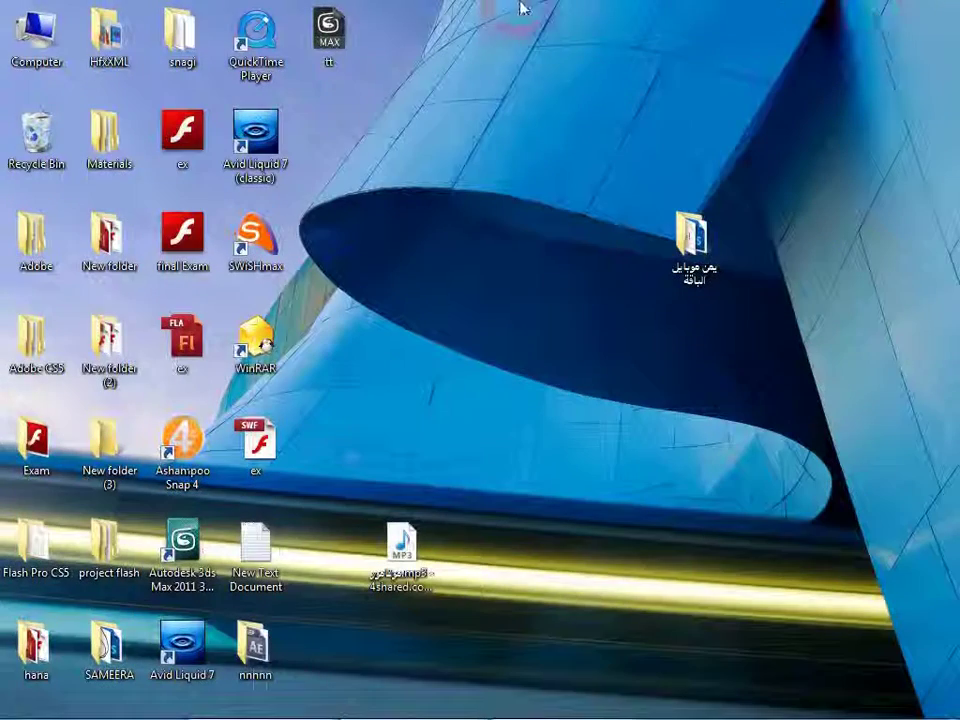